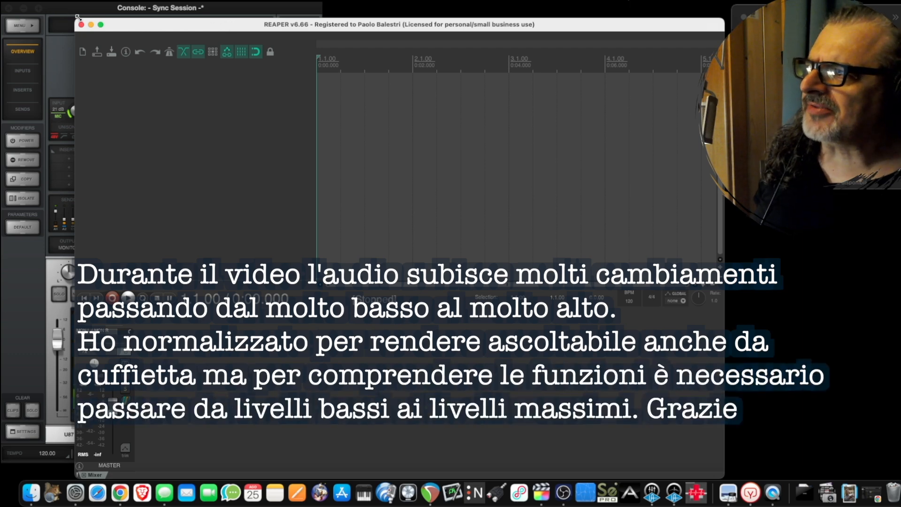
- Move the REAPER window clear of the Console channels and open the audio device preferences
drag(80, 18, 234, 53)
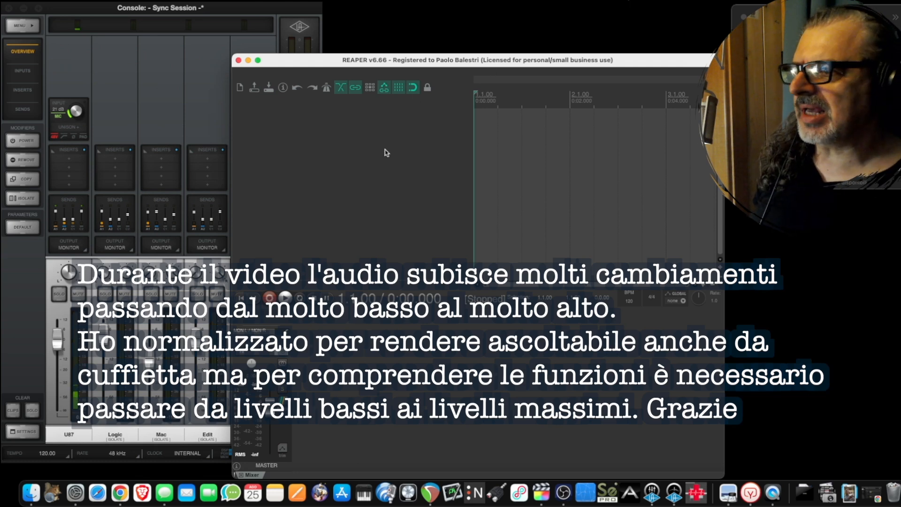
click(35, 2)
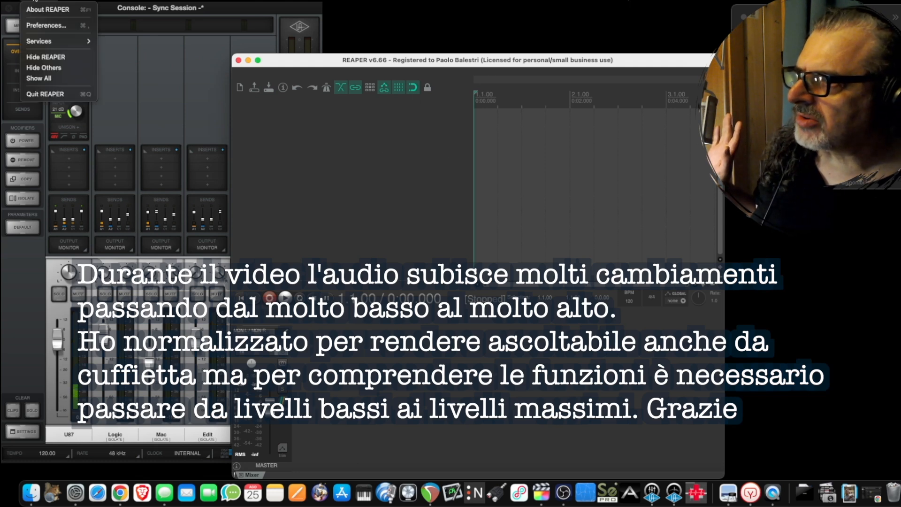
click(46, 26)
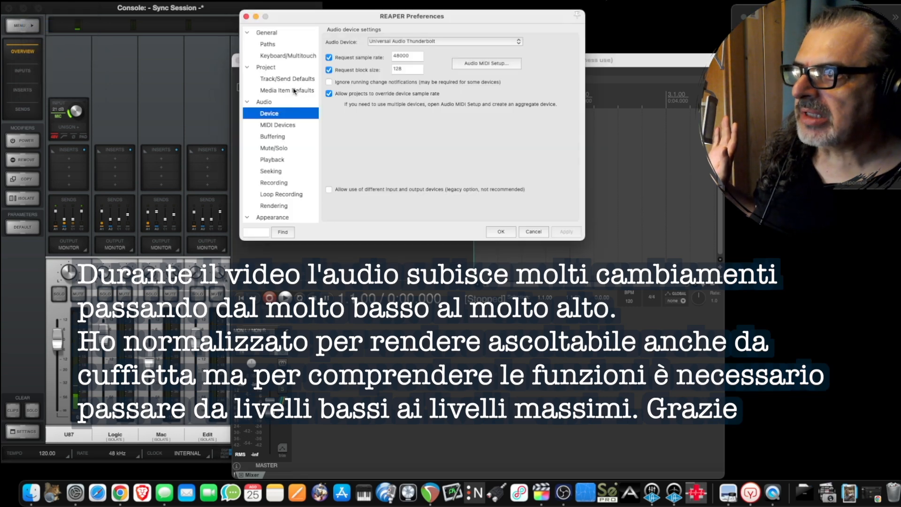
click(275, 33)
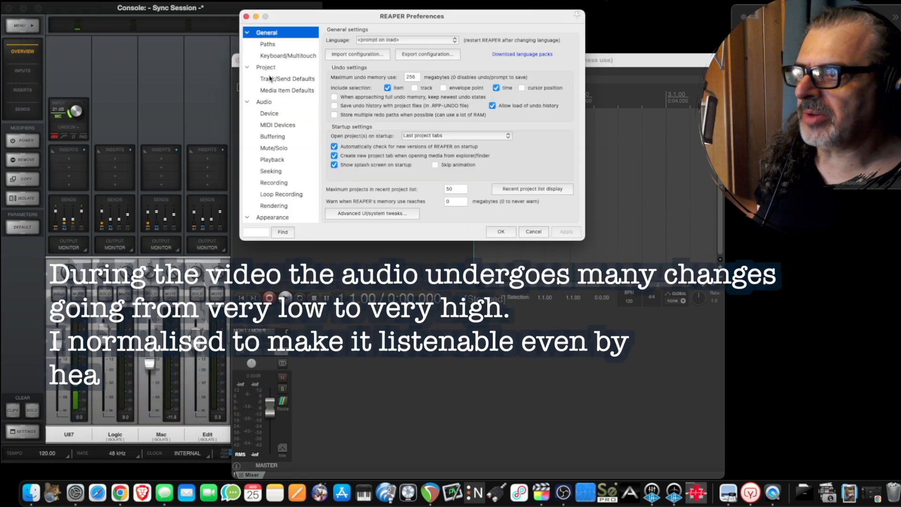
click(274, 102)
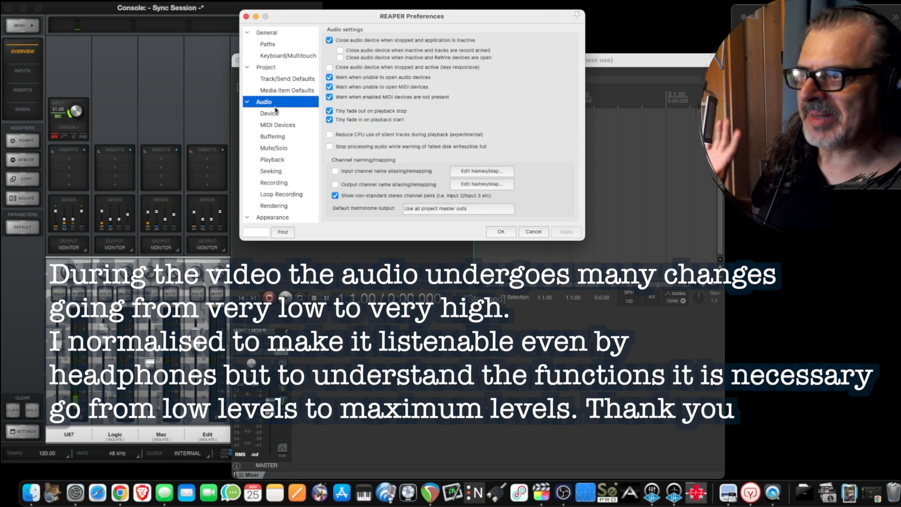
click(283, 113)
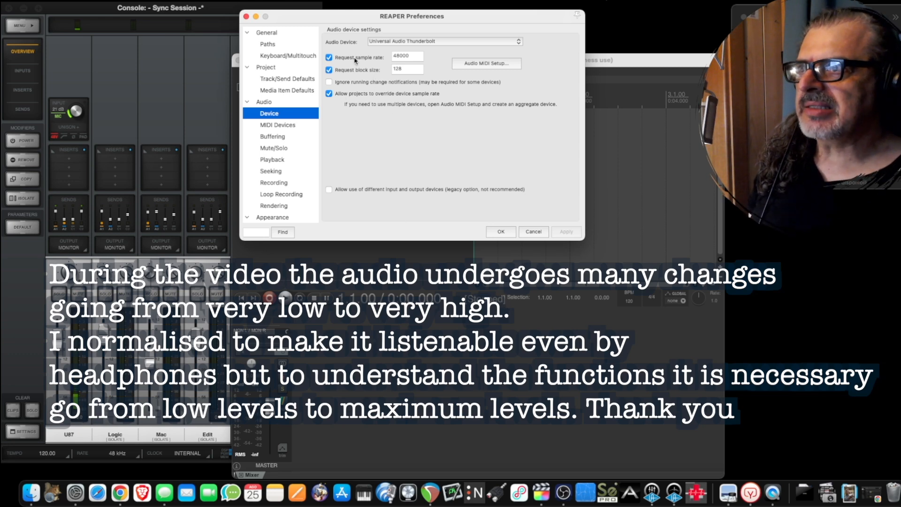
- Select Universal Audio Thunderbolt as the audio device and apply the setting
click(394, 44)
click(393, 43)
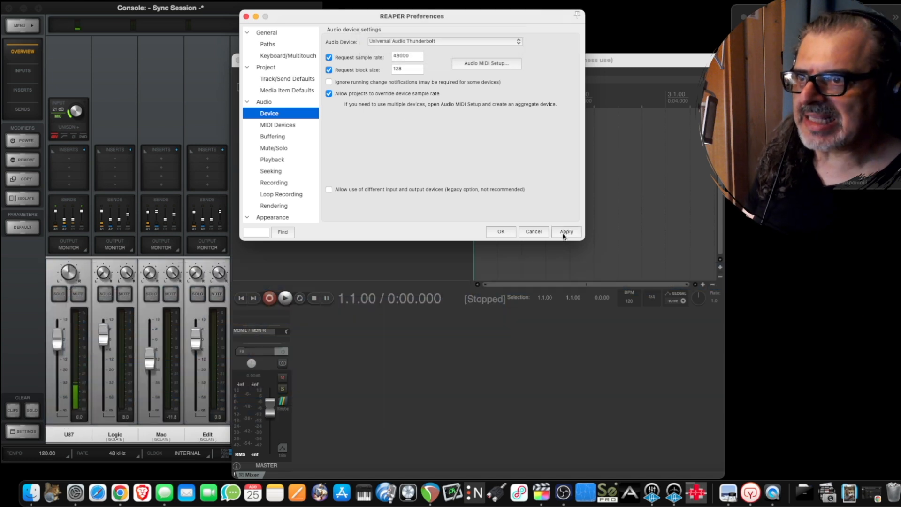
click(565, 233)
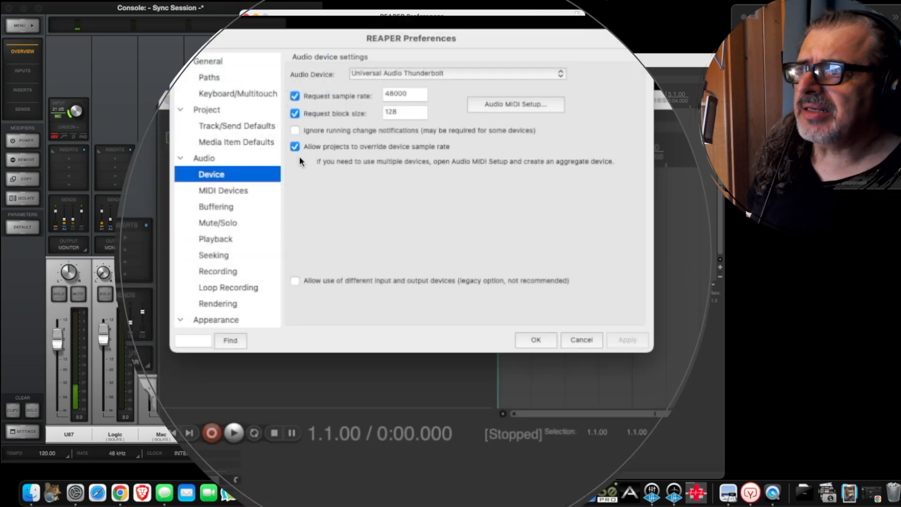
- Set the requested block size to 1024, apply it, and move the preferences window off the track area
click(296, 114)
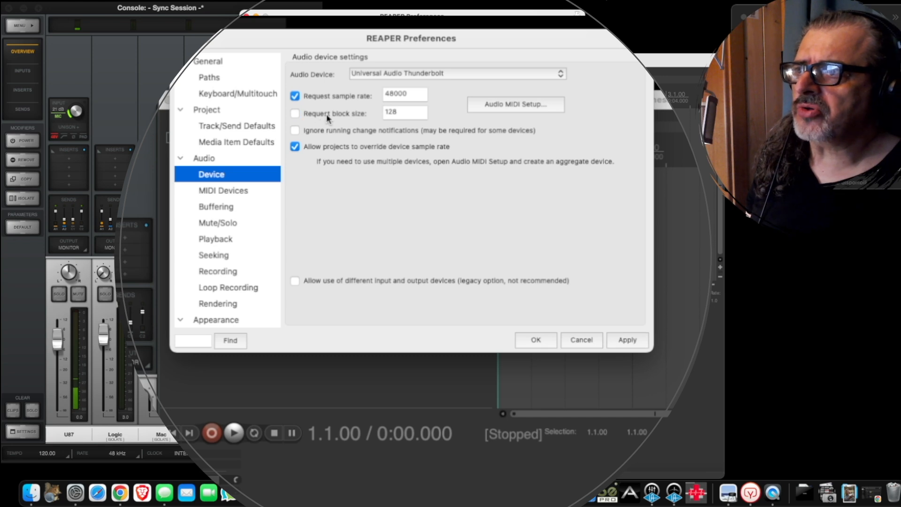
click(295, 113)
click(403, 114)
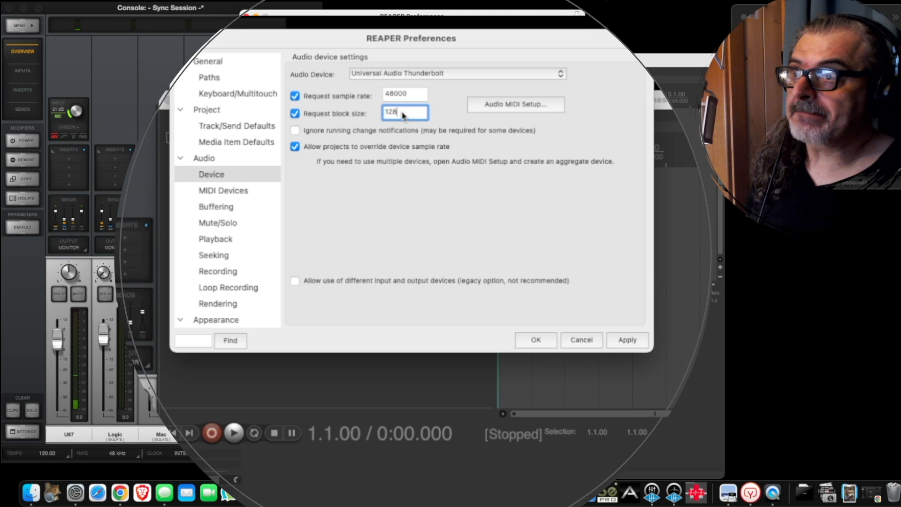
drag(404, 114, 376, 114)
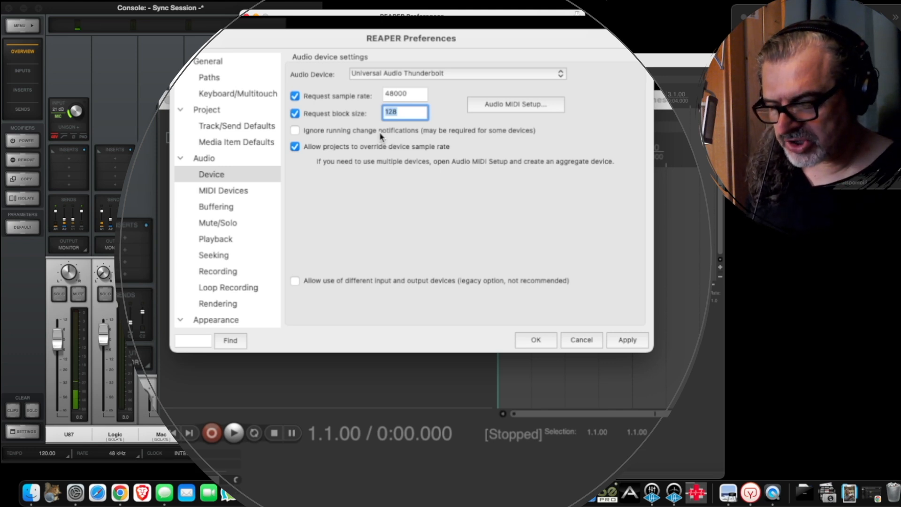
text(1)
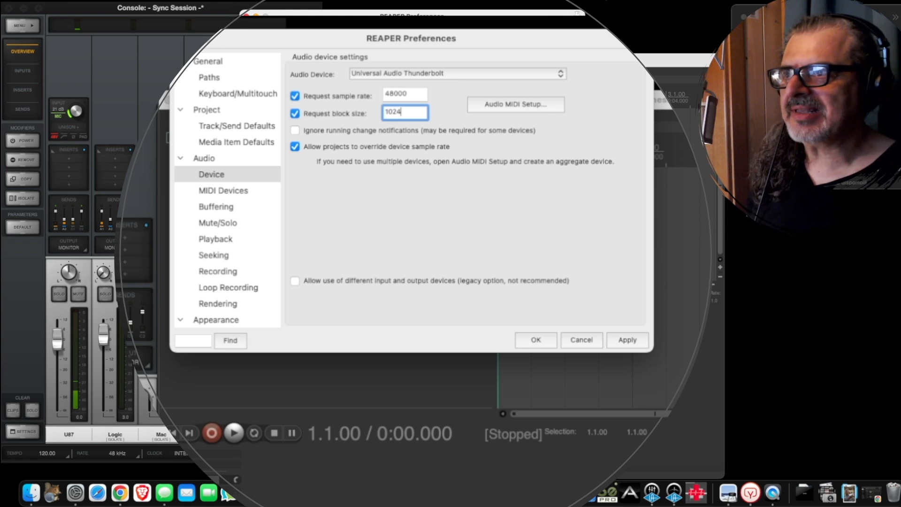
key(Return)
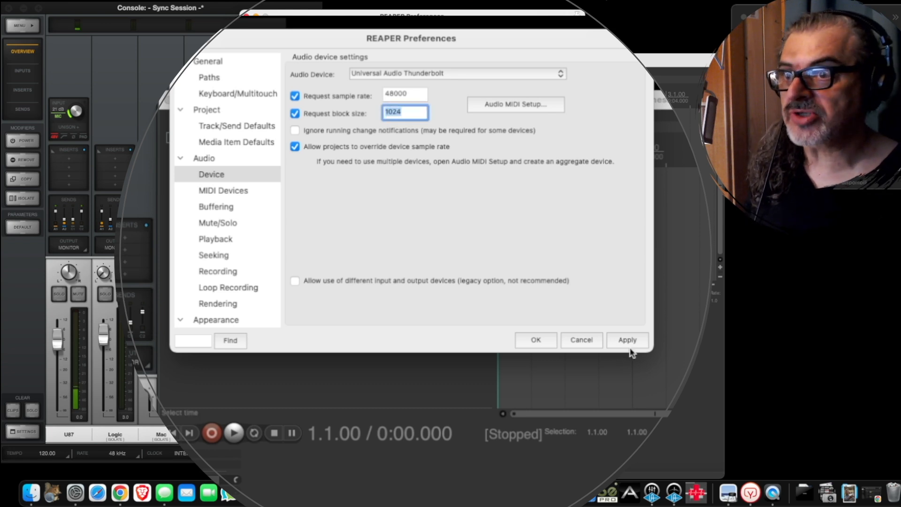
click(630, 340)
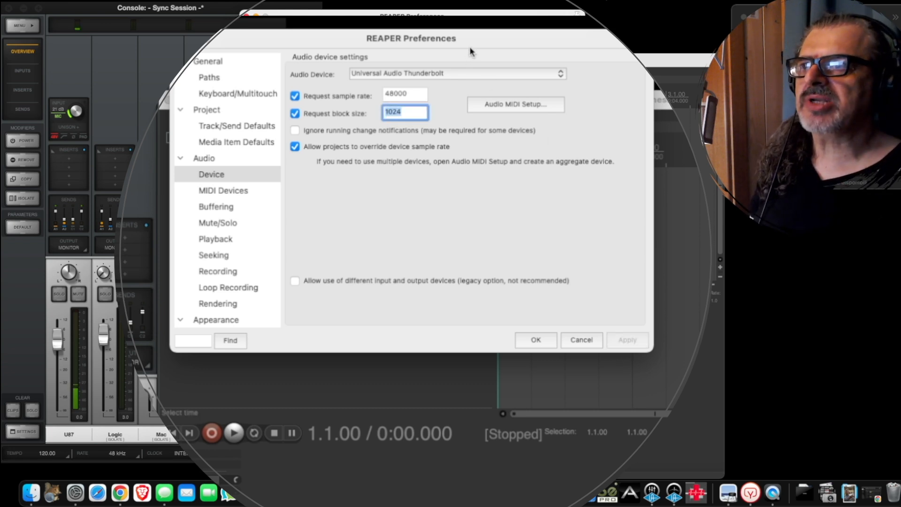
drag(471, 52, 653, 357)
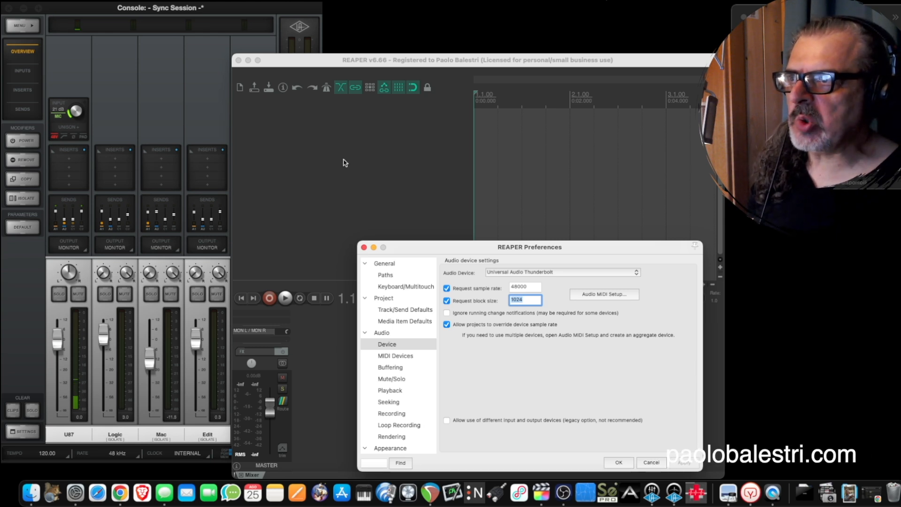
- Add three tracks to the empty project and delete the third and second, keeping only track 1
double_click(340, 133)
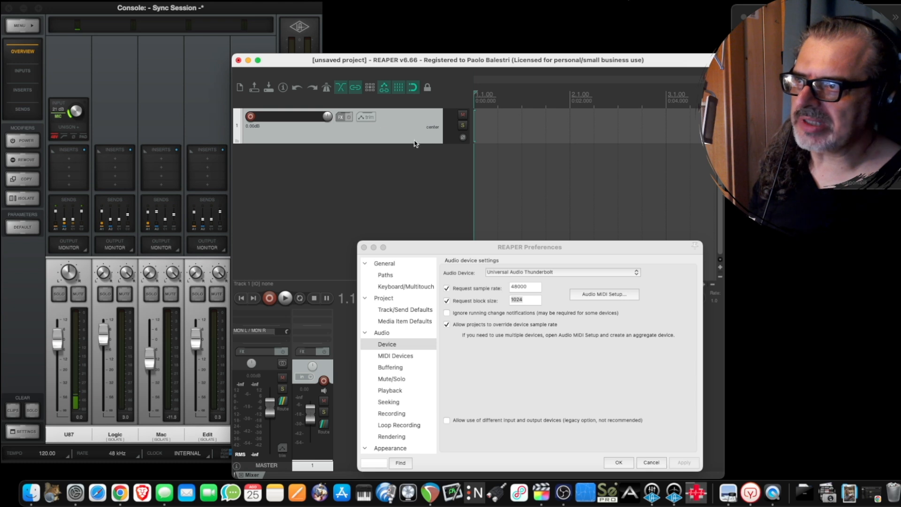
double_click(387, 167)
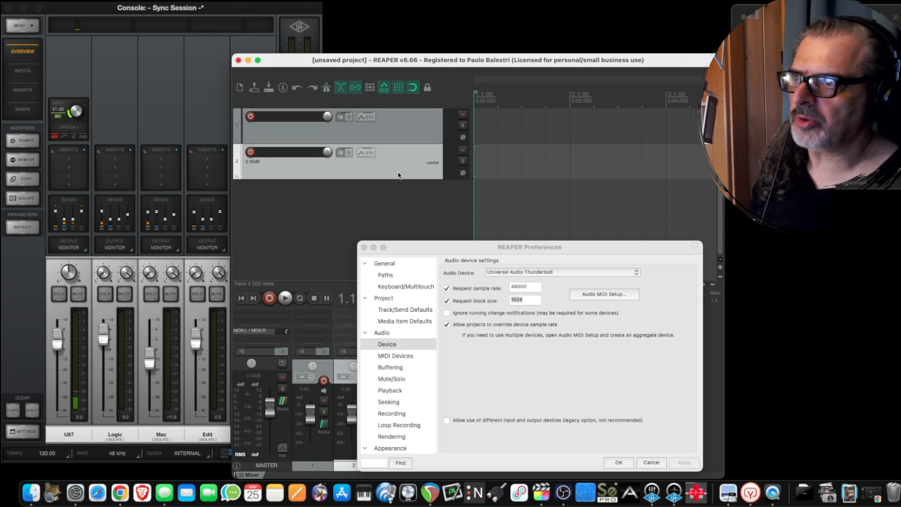
double_click(404, 192)
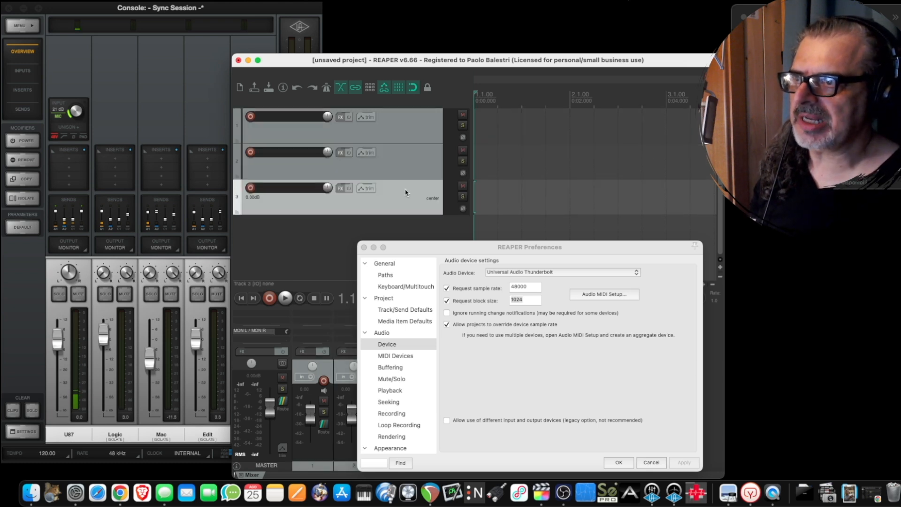
key(Delete)
click(413, 167)
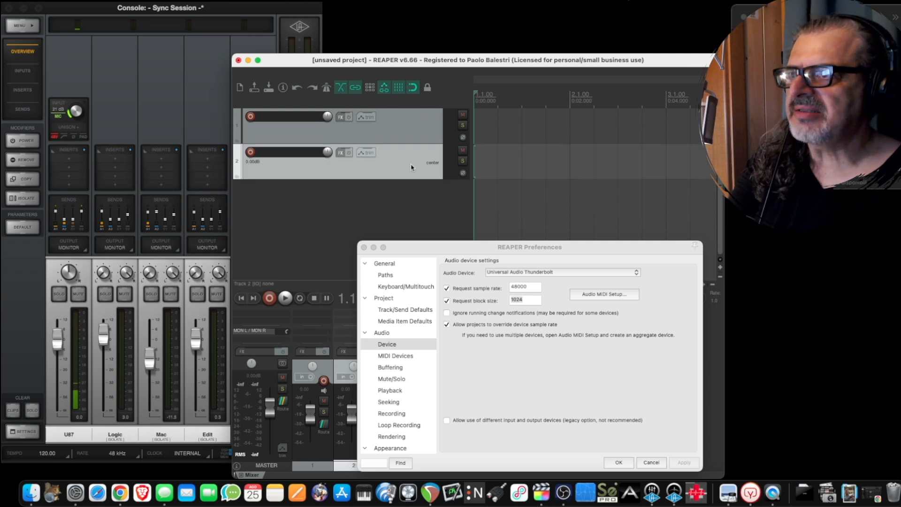
key(Delete)
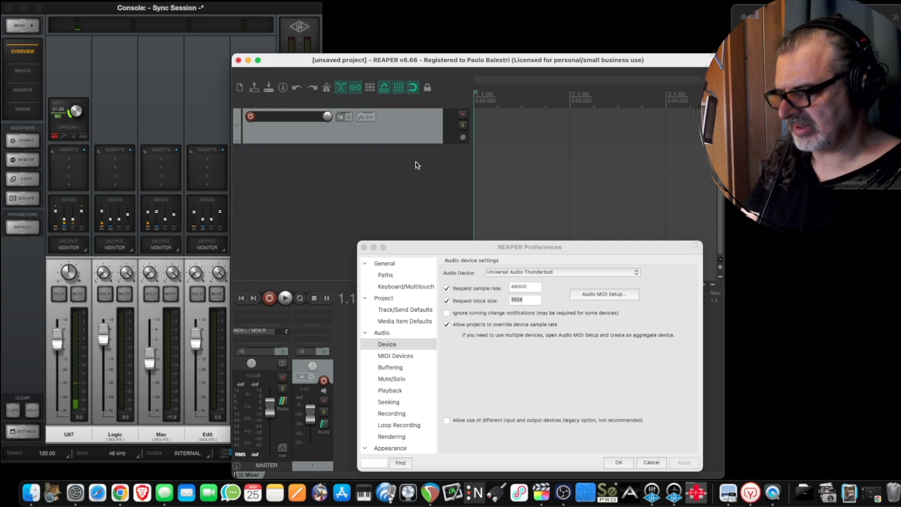
- Insert three more tracks below track 1 and delete them all again
key(super+t)
key(super+t)
key(super+t)
key(Delete)
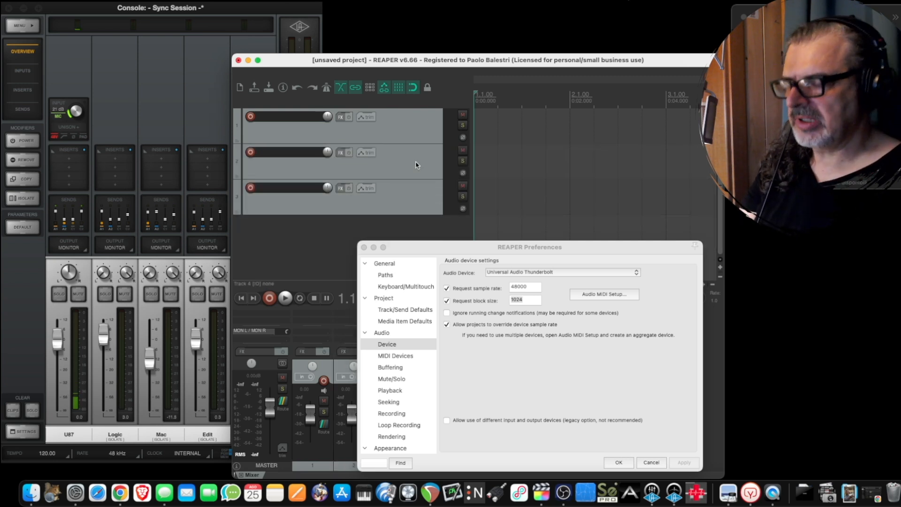
click(404, 192)
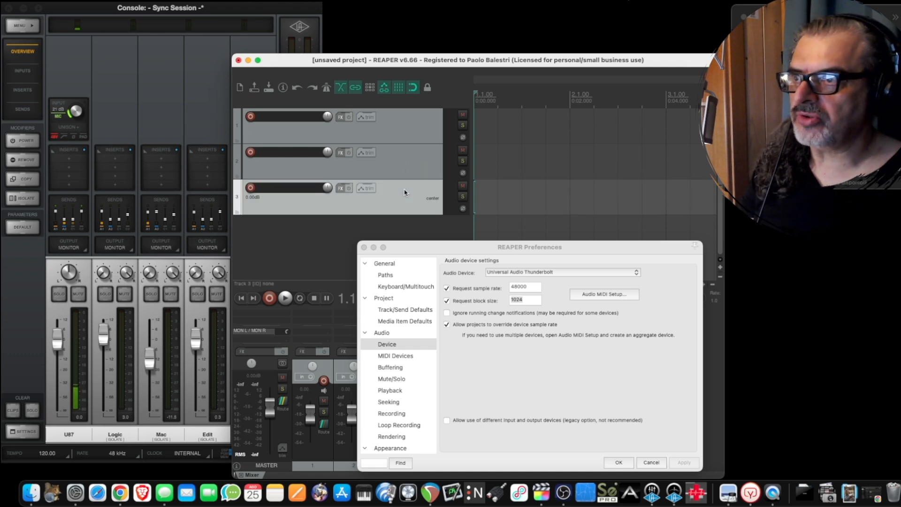
key(Delete)
click(416, 170)
key(Delete)
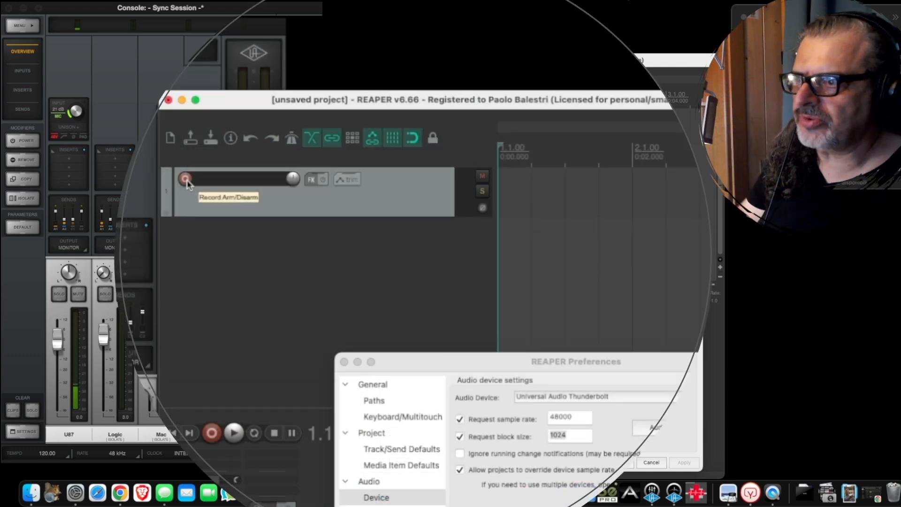
- Arm track 1 for recording and set its mono input to MIC/LINE/HIZ 2
click(186, 180)
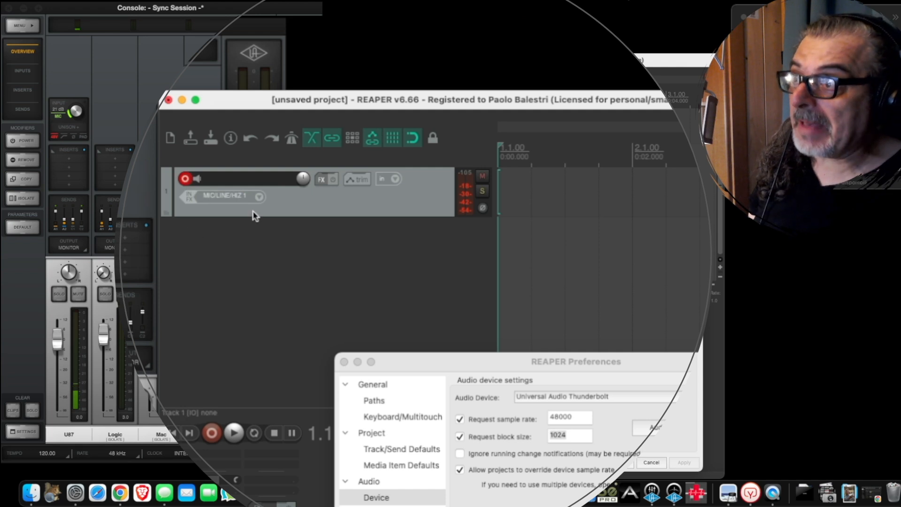
click(245, 198)
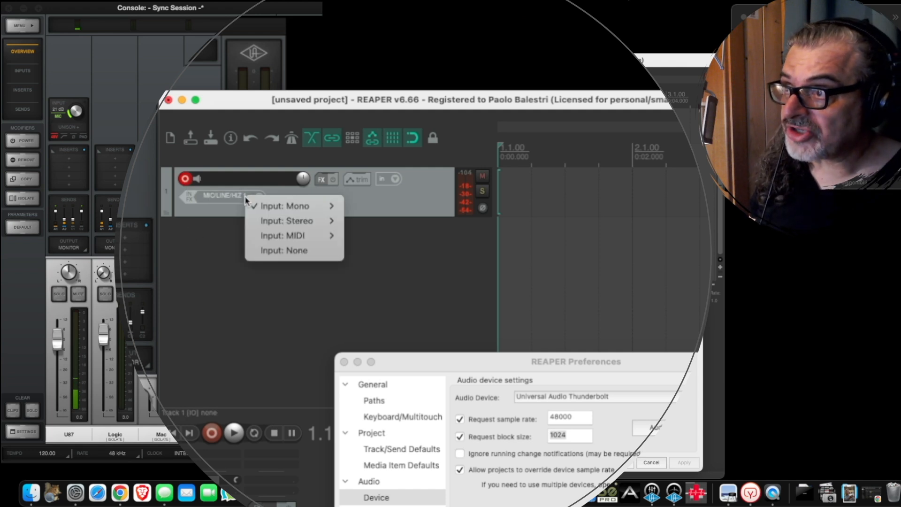
mouse_move(267, 206)
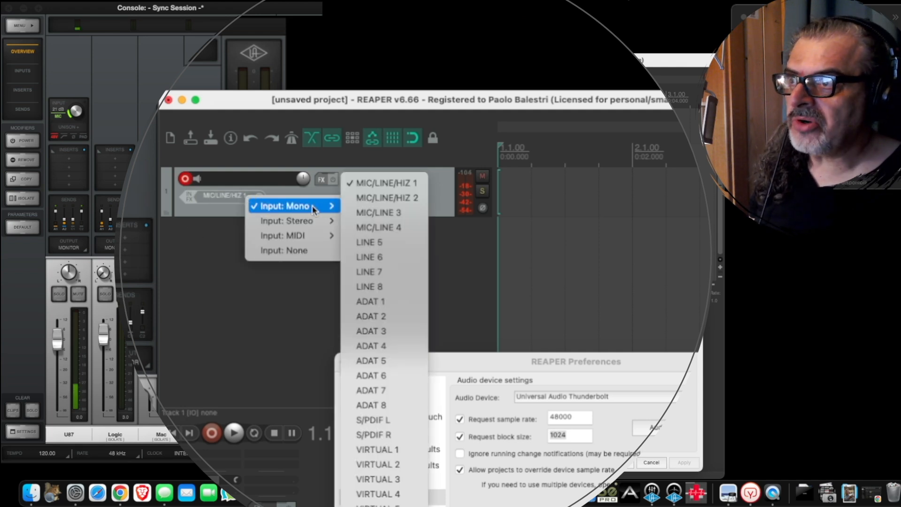
click(369, 202)
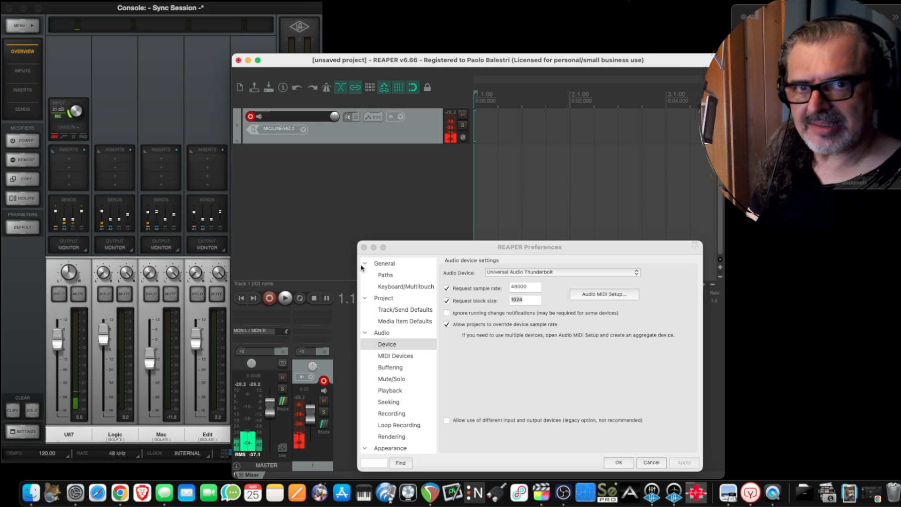
- Replace the master track's MON L / MON R hardware output with VIRTUAL 5 / VIRTUAL 6 and switch to the Universal Audio Console
click(106, 10)
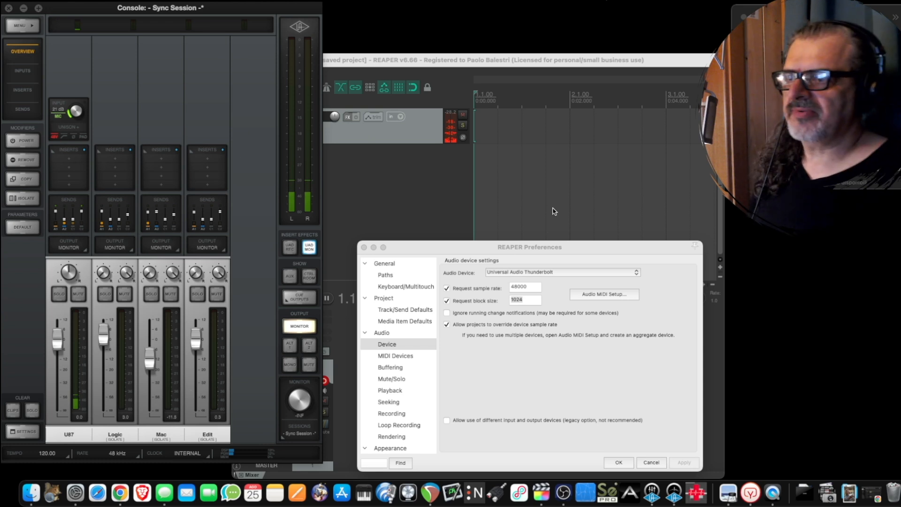
click(455, 216)
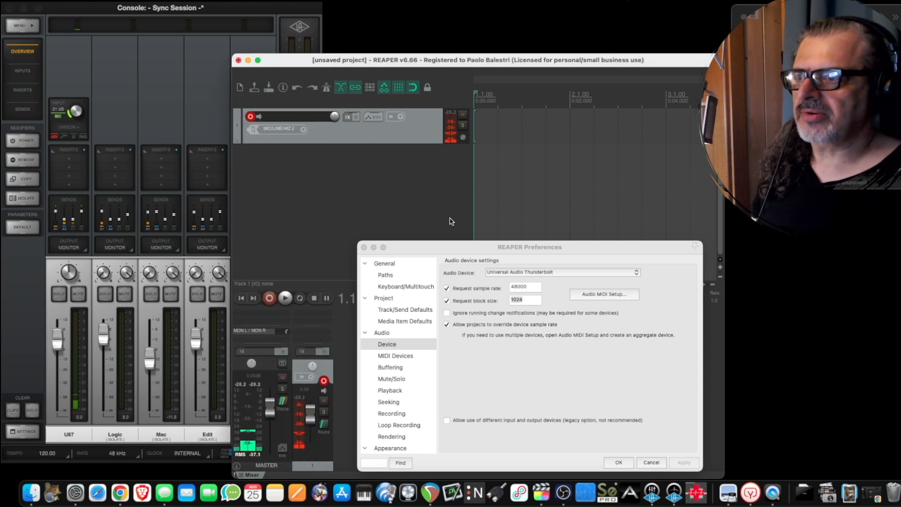
click(283, 402)
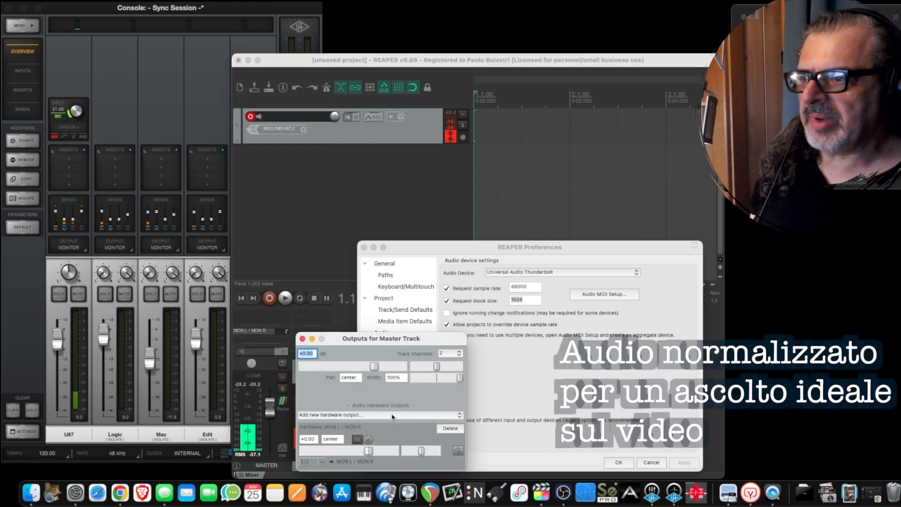
click(440, 429)
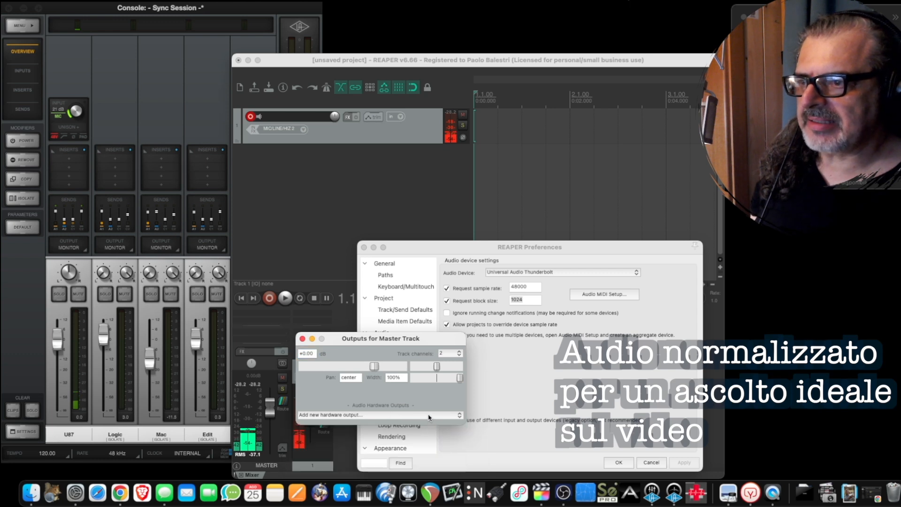
click(429, 415)
scroll(413, 418, down, 5)
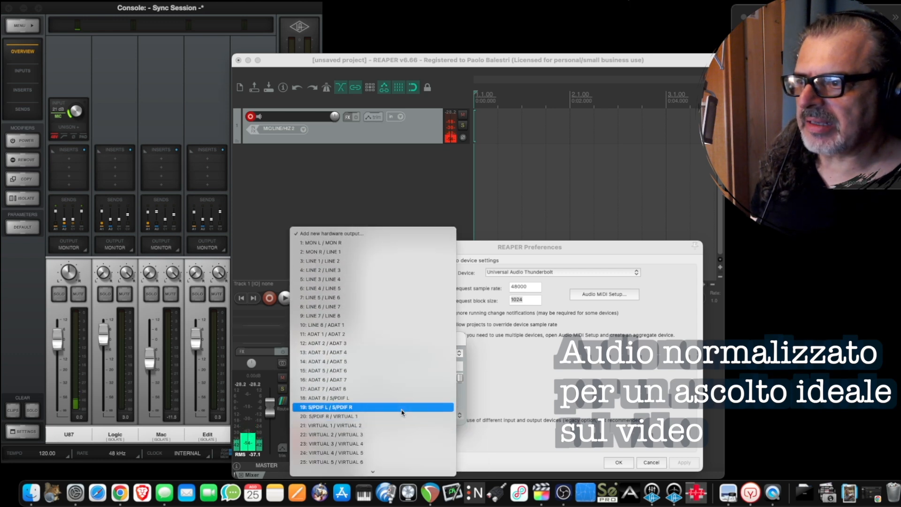
scroll(401, 420, down, 5)
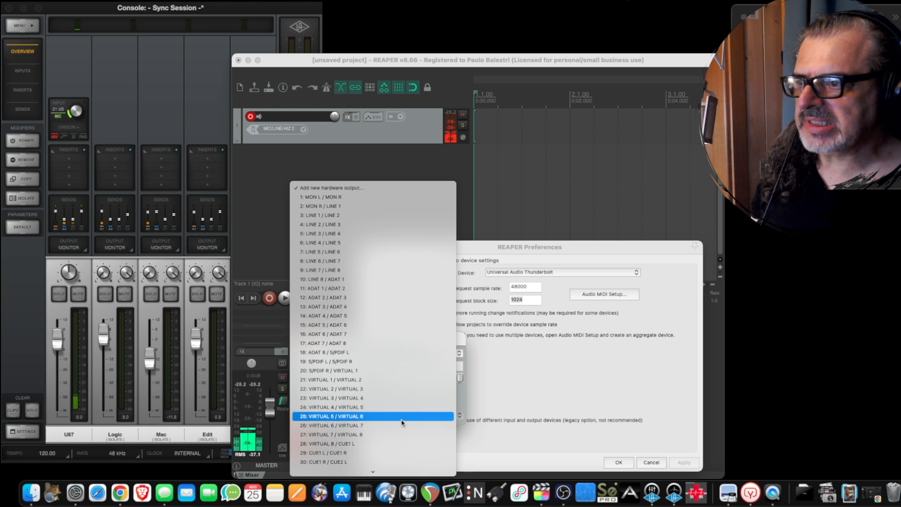
click(401, 417)
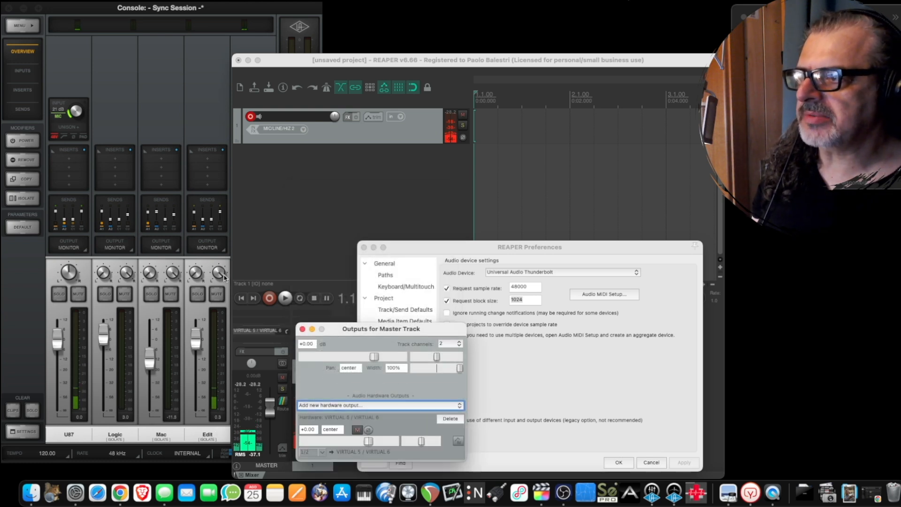
click(198, 275)
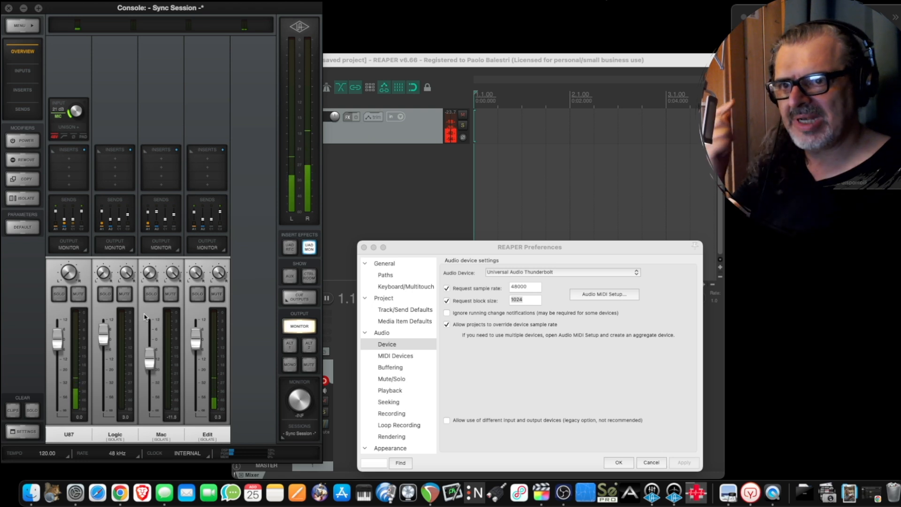
- Mute and unmute the Edit channel in the Console
click(215, 294)
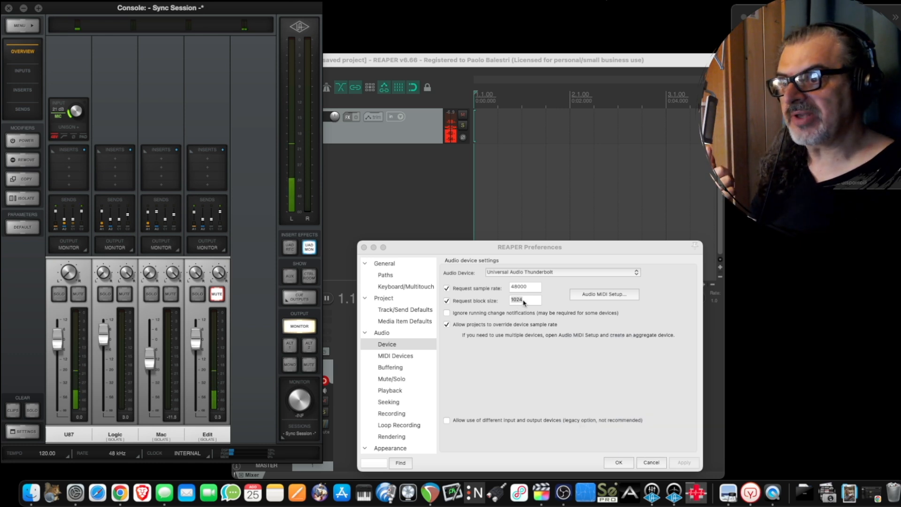
click(217, 294)
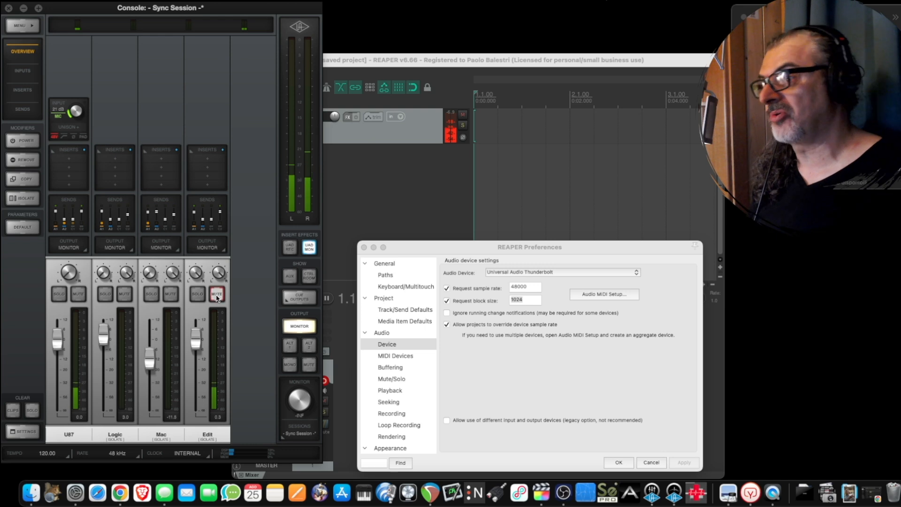
- Try requested block sizes of 128 and 32 for the Universal Audio Thunderbolt device and apply 32
double_click(516, 299)
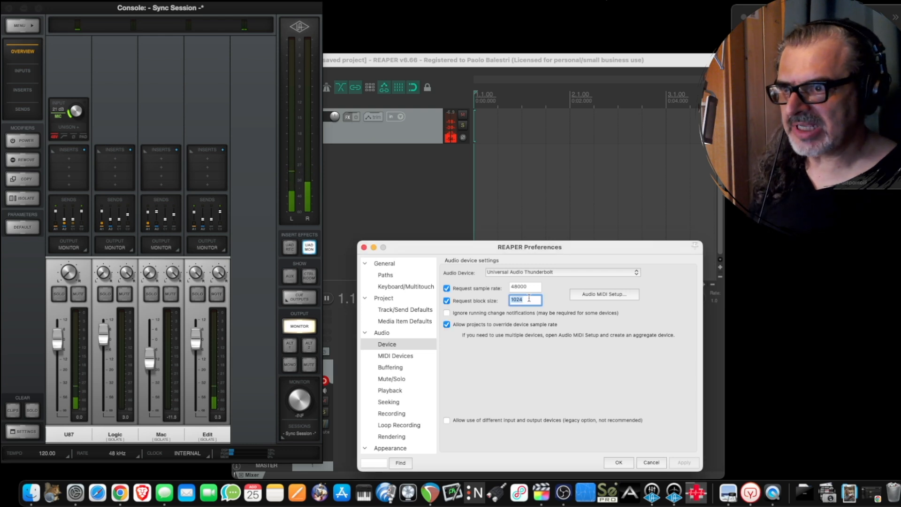
text(1)
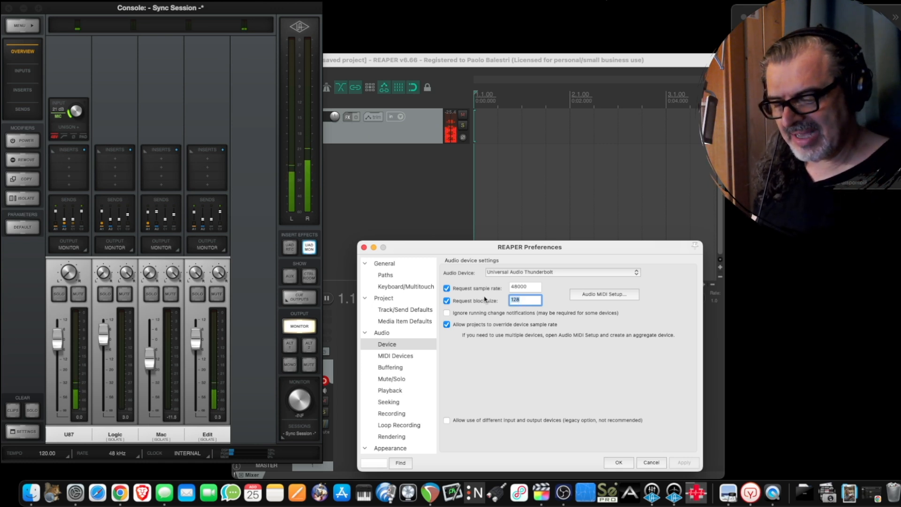
text(32)
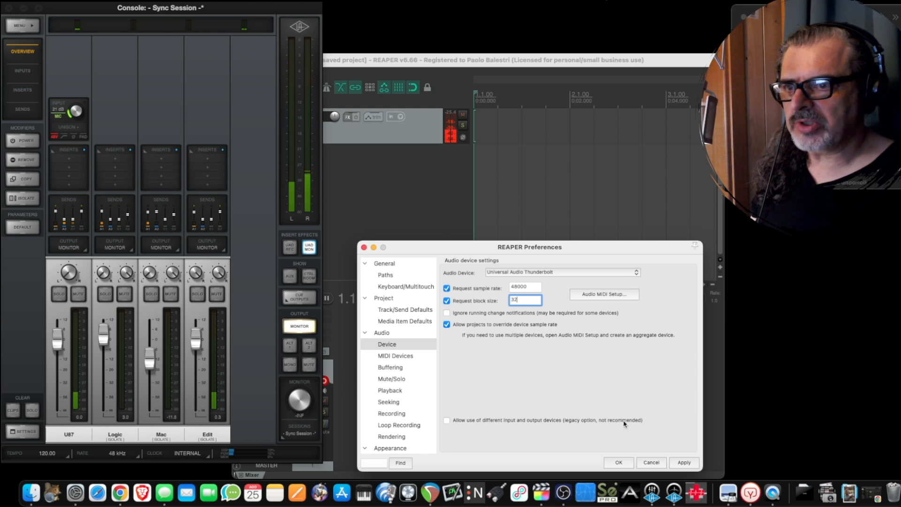
click(686, 463)
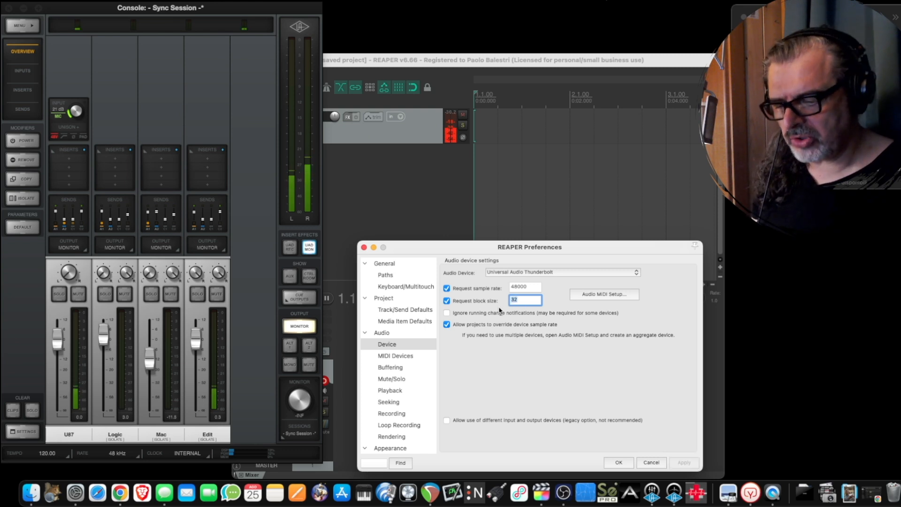
- Set the requested block size to 128 and apply it
text(12)
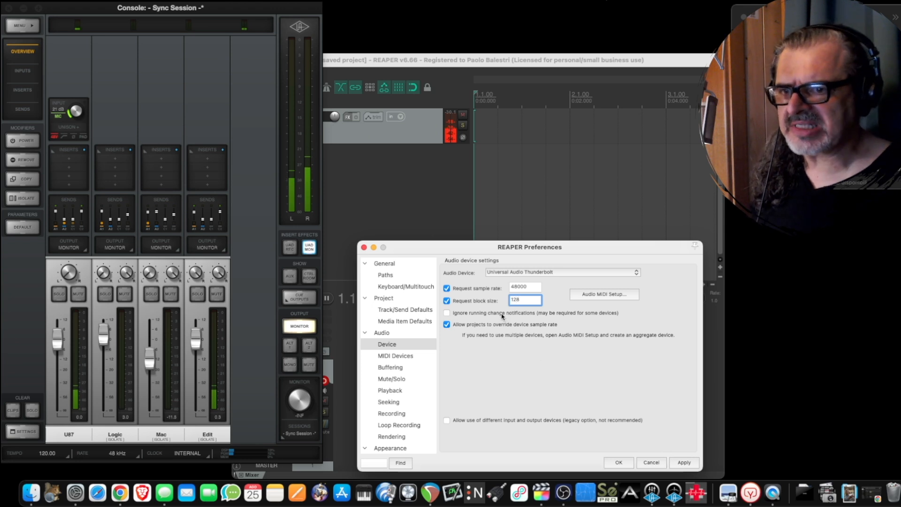
text(8)
click(684, 463)
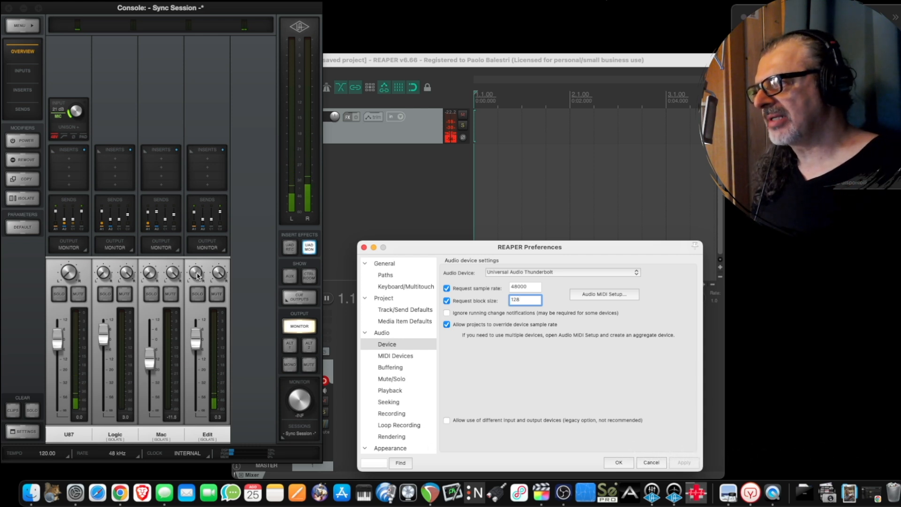
- Mute the U87 channel in the Console, then return to REAPER and accept the audio device preferences
click(219, 356)
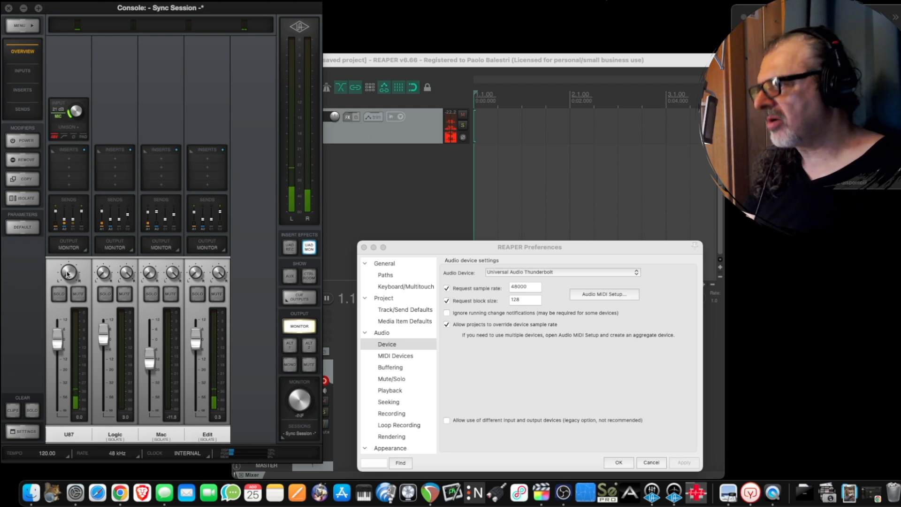
click(78, 294)
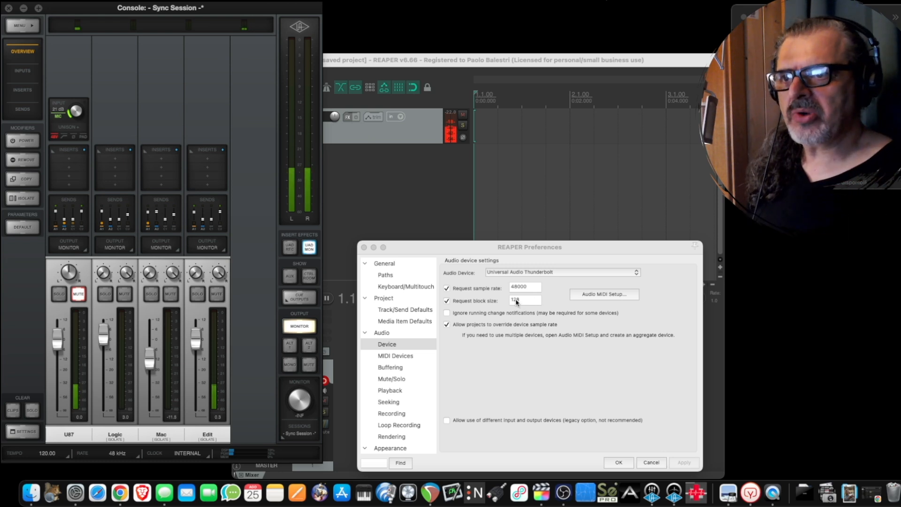
click(516, 60)
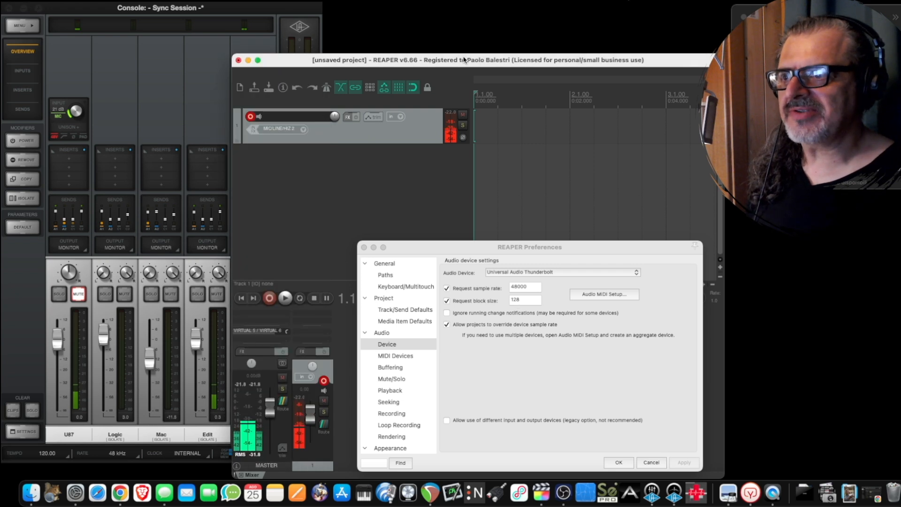
click(617, 463)
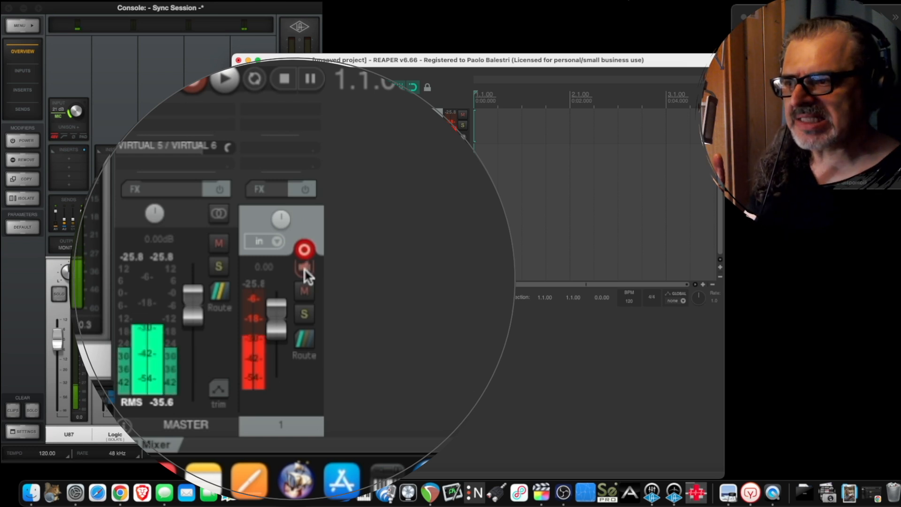
- Toggle record monitoring on track 1 and restore it
click(305, 271)
click(304, 271)
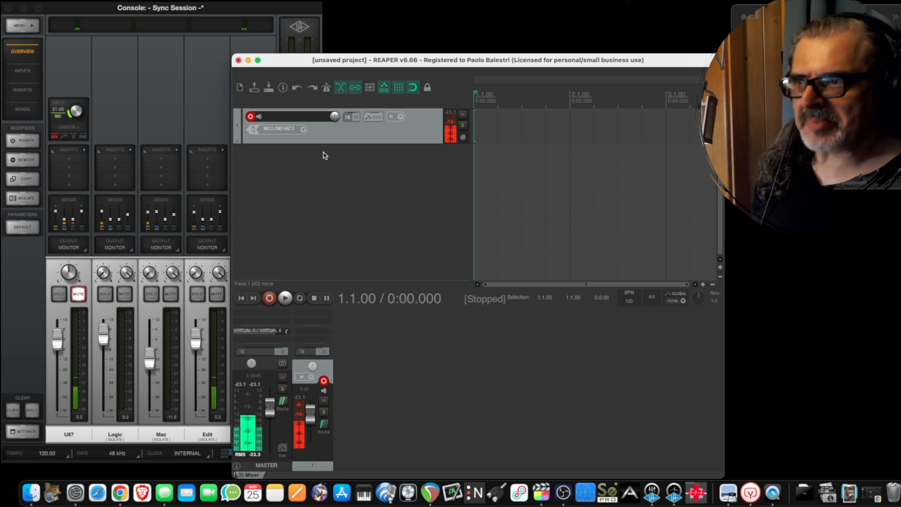
- Import the video Anime originale corto.mp4 onto a new track below track 1 and move it near the project start
click(625, 0)
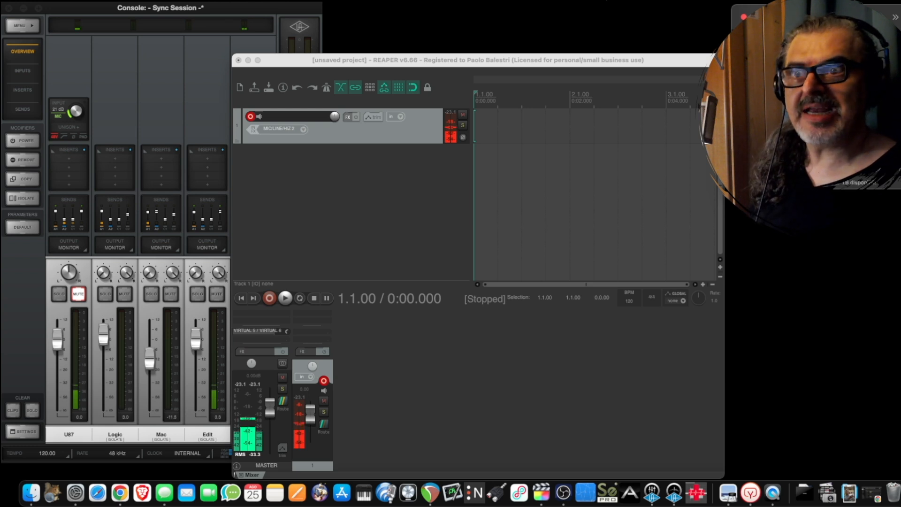
drag(755, 164, 541, 171)
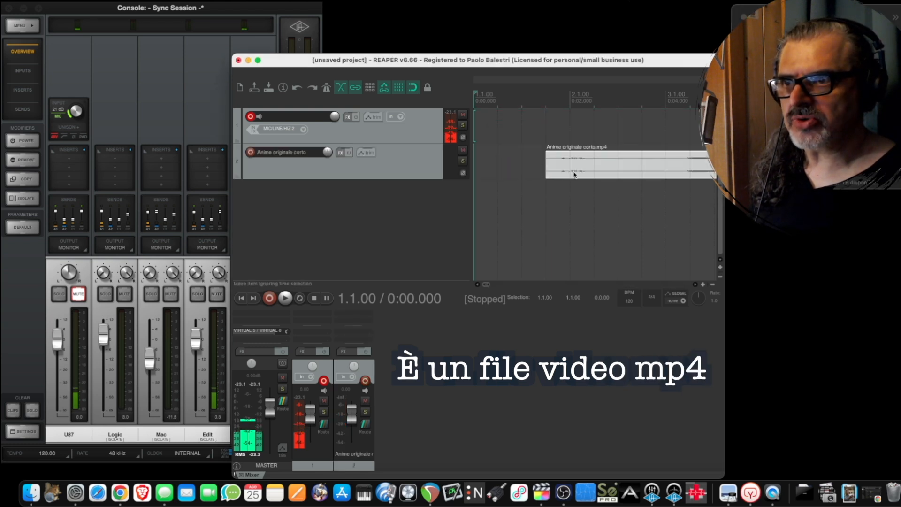
drag(601, 159, 545, 163)
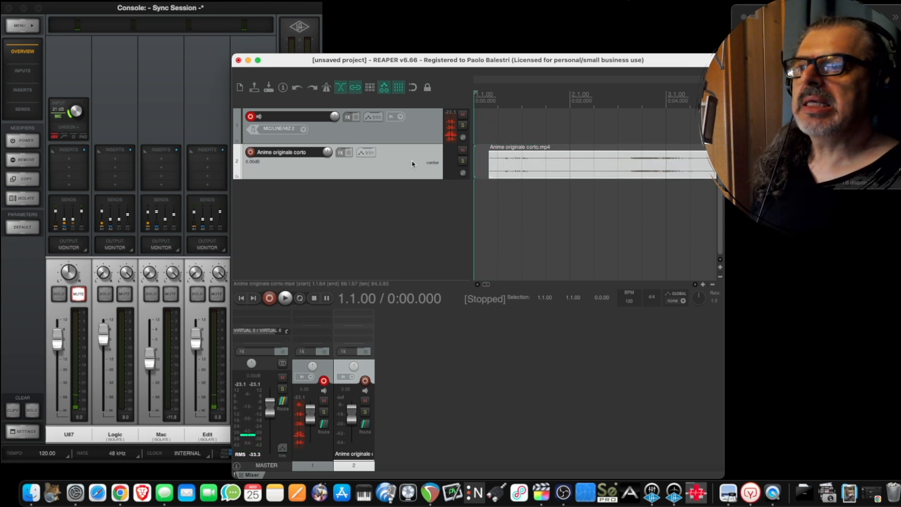
click(391, 197)
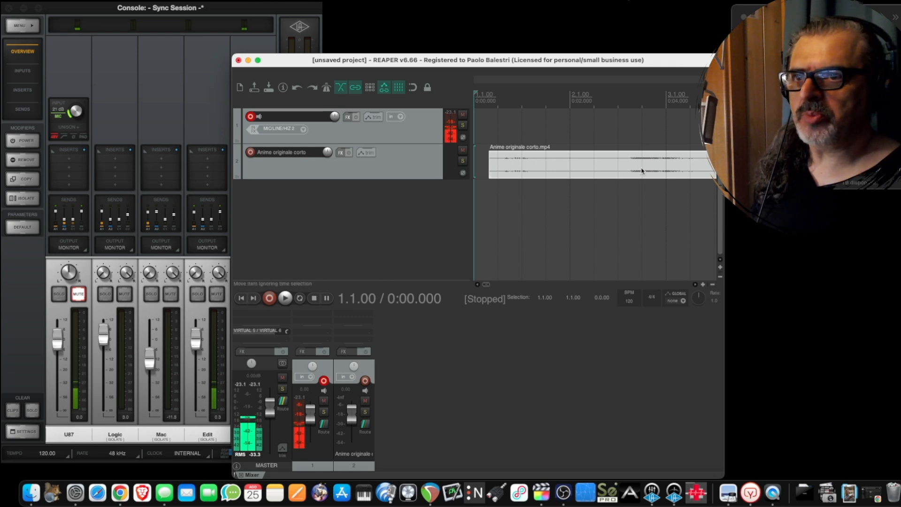
scroll(635, 172, down, 5)
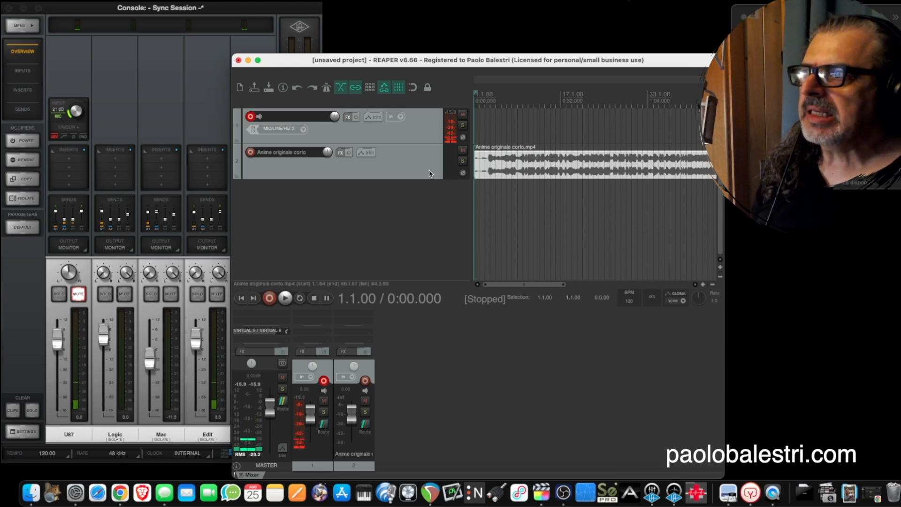
- Move the armed MIC/LINE/HIZ 2 recording track below the Anime originale corto video track
click(391, 167)
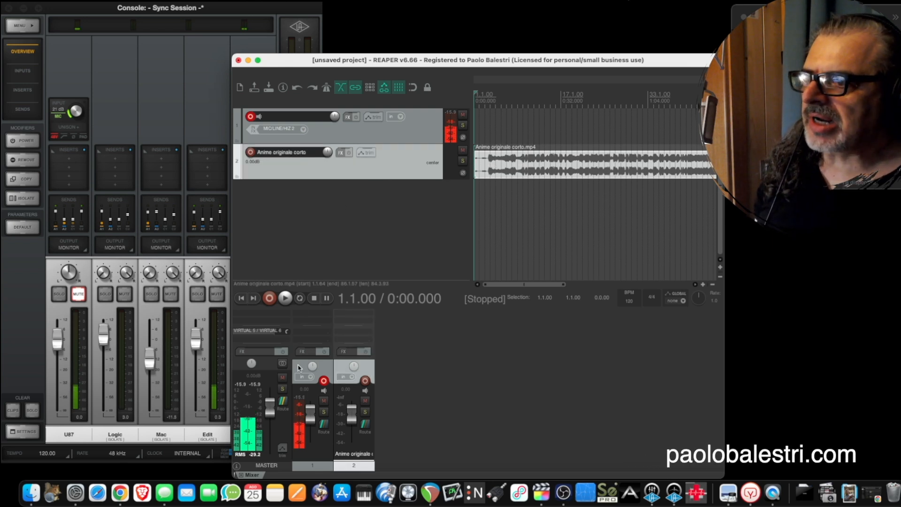
click(367, 392)
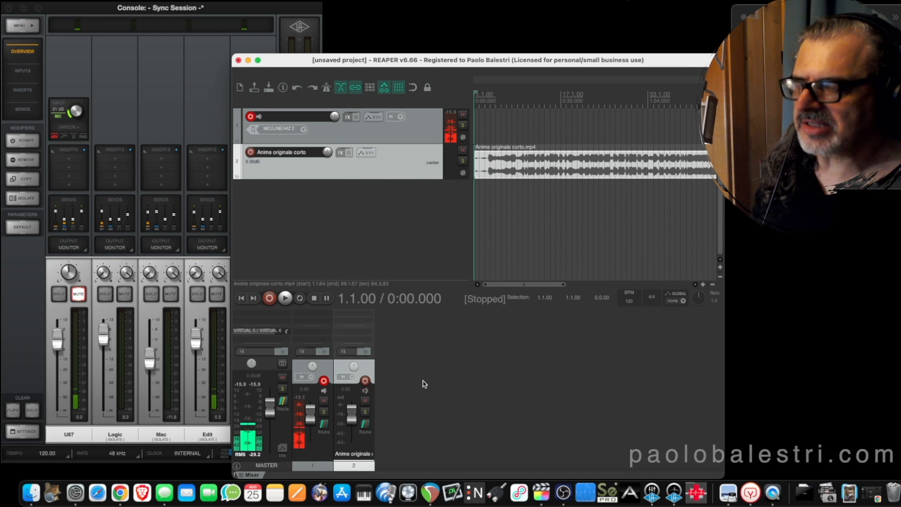
click(35, 0)
click(97, 8)
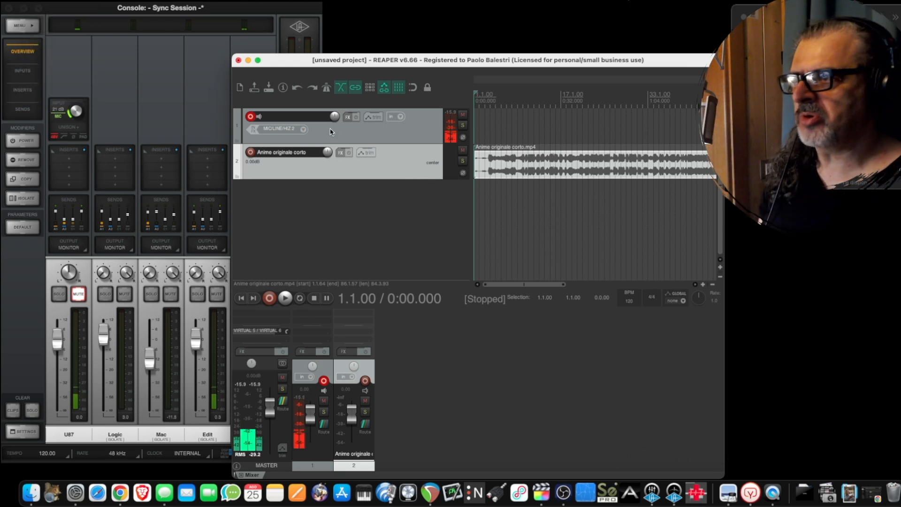
click(412, 127)
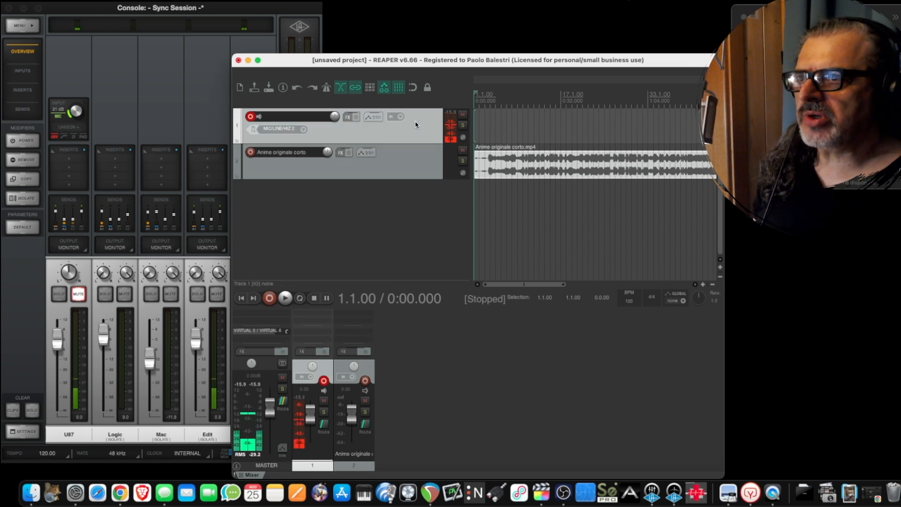
drag(420, 181, 420, 181)
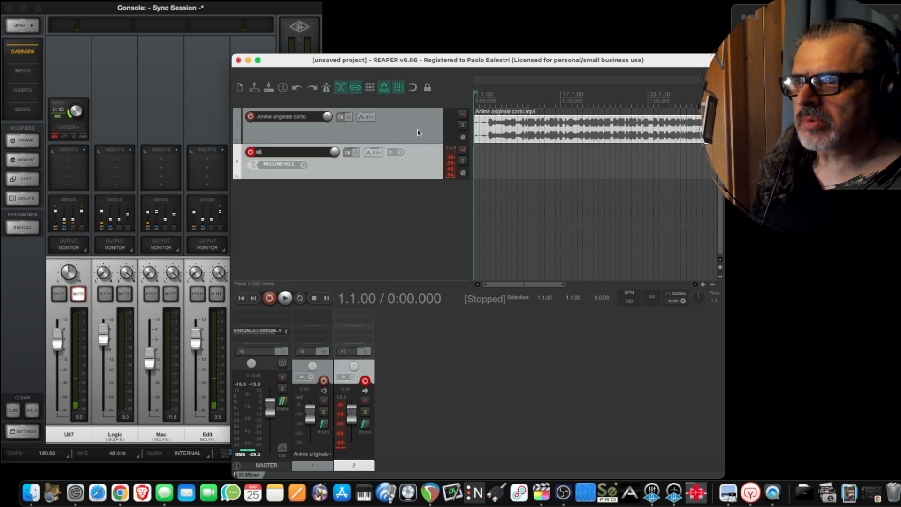
- Play the project from about 0:05, lower the Anime originale corto track's volume to about -33.1 dB and stop playback
click(486, 105)
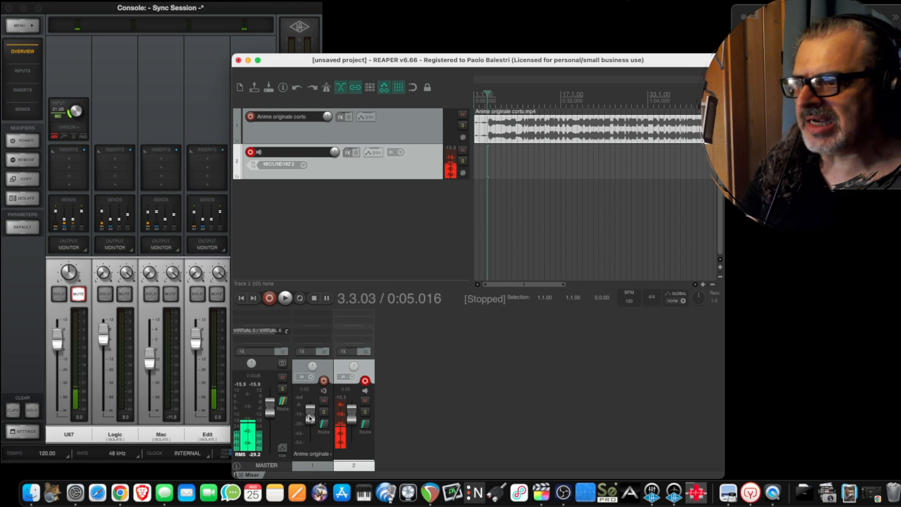
drag(310, 417, 308, 425)
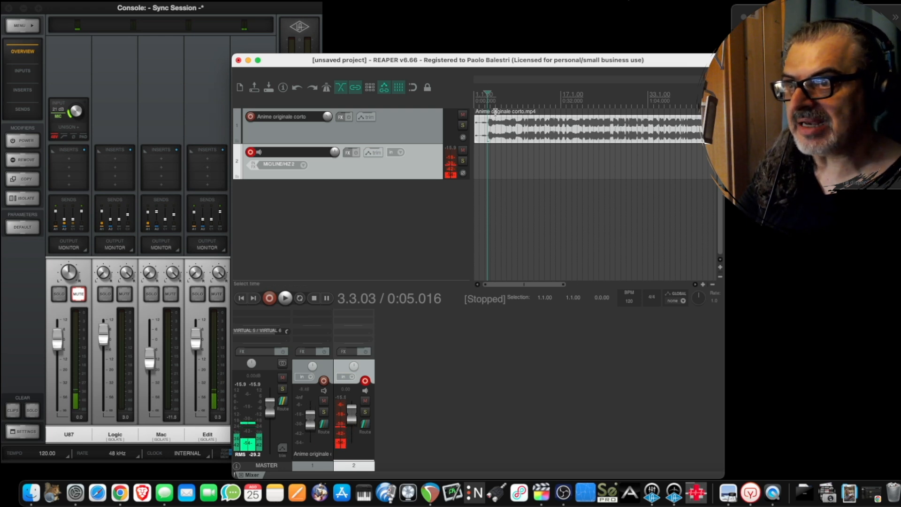
key(space)
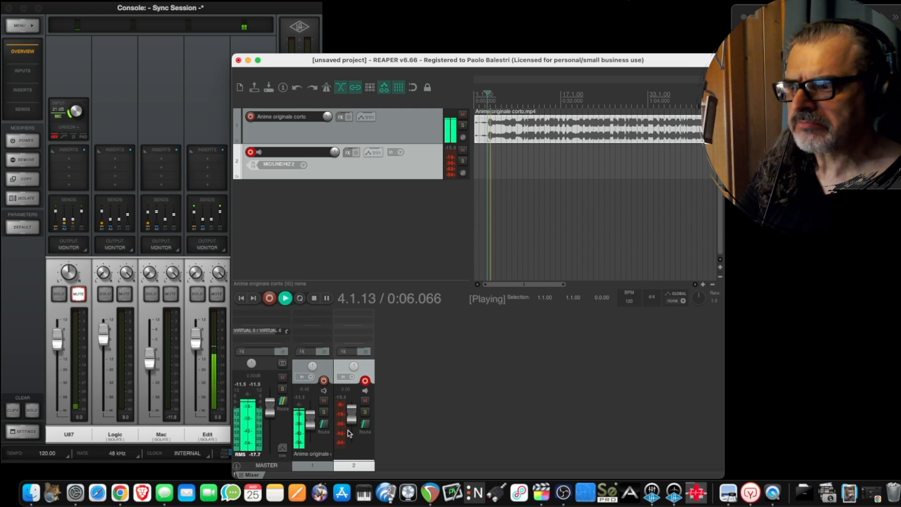
drag(308, 421, 307, 428)
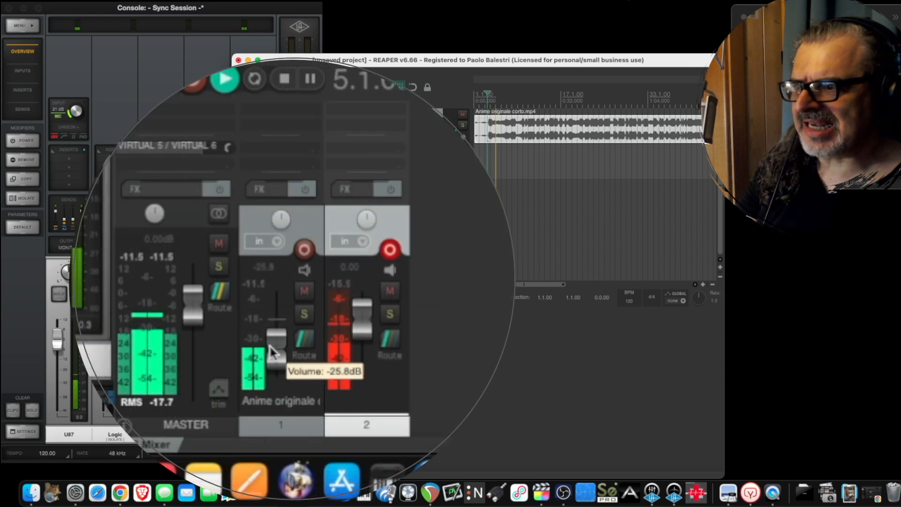
drag(269, 345, 272, 350)
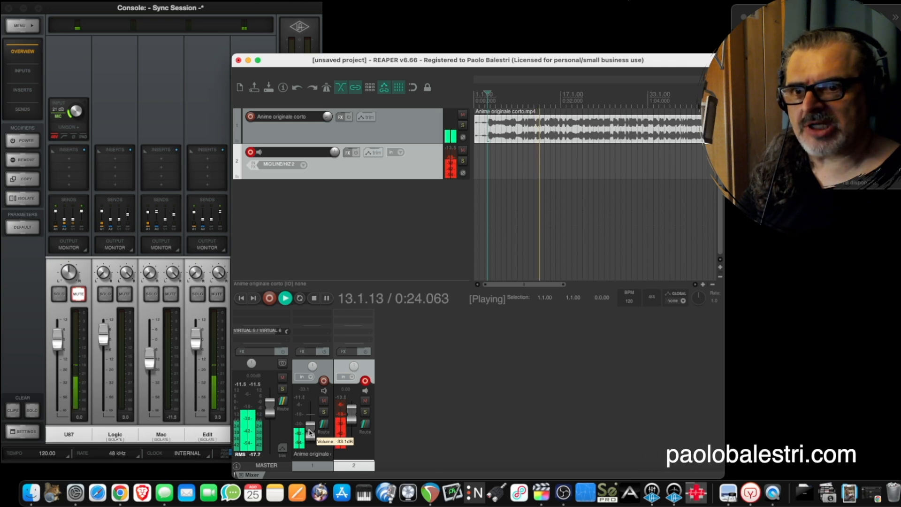
key(space)
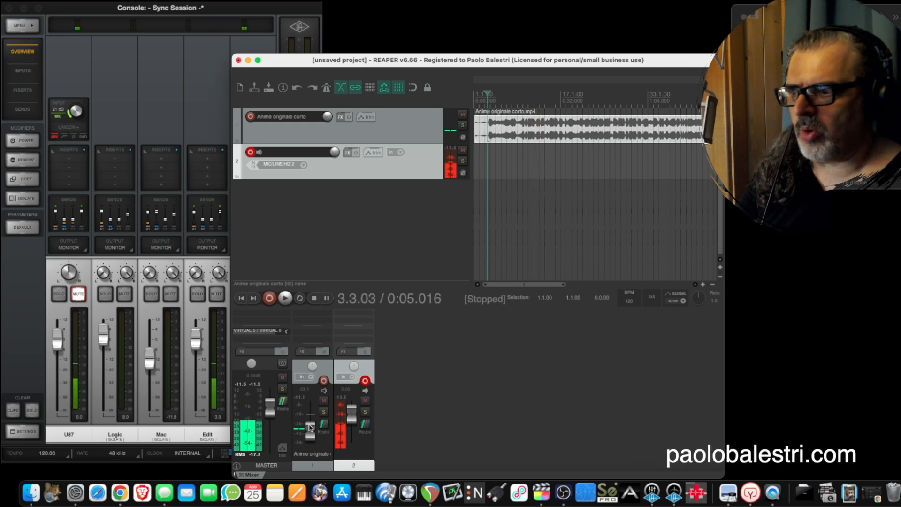
- Add the Cockos ReaLimit plug-in to the input FX chain of the MIC/LINE/HIZ 2 recording track
scroll(309, 429, up, 5)
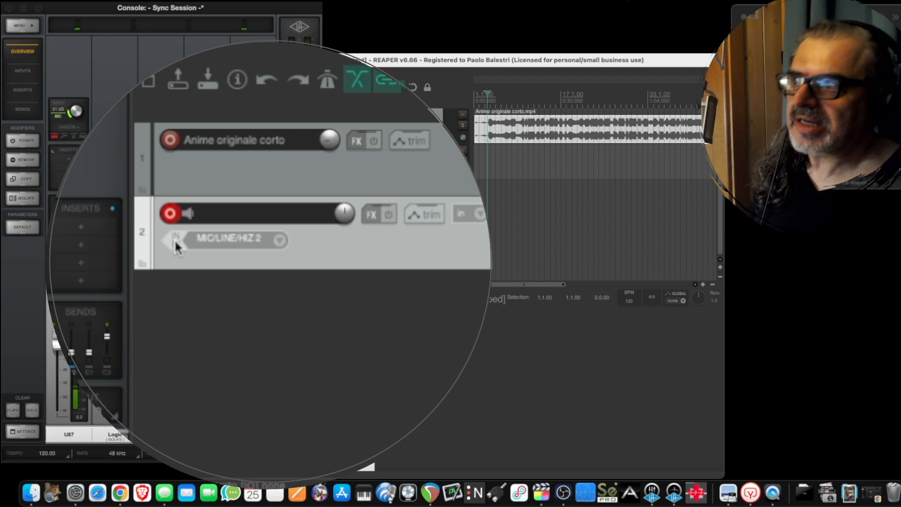
click(252, 167)
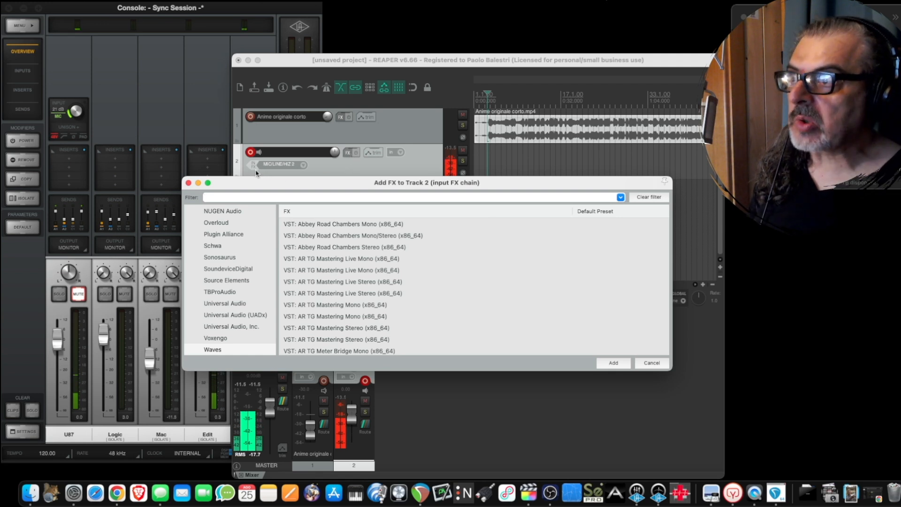
click(251, 168)
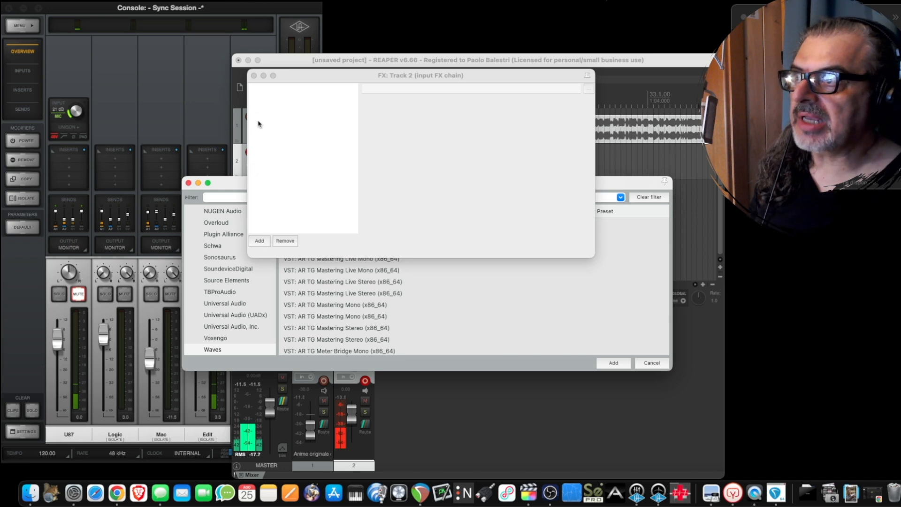
click(254, 75)
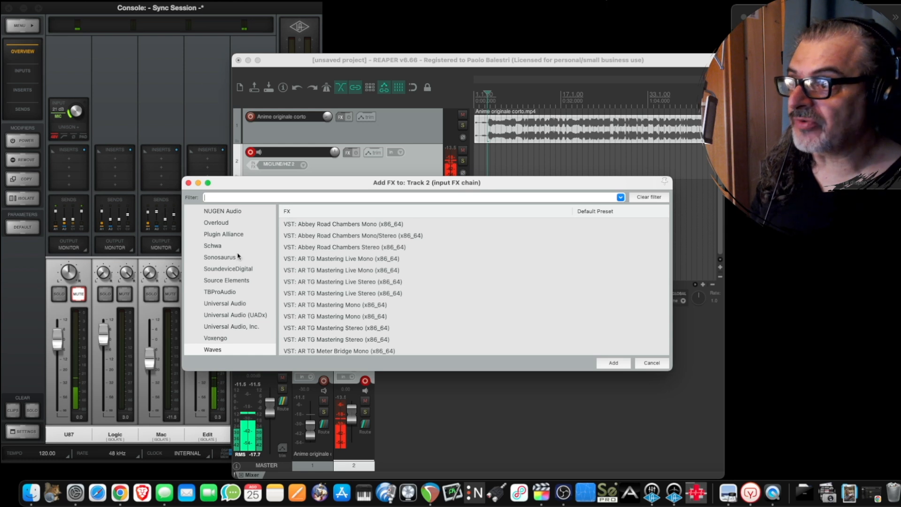
scroll(239, 254, up, 15)
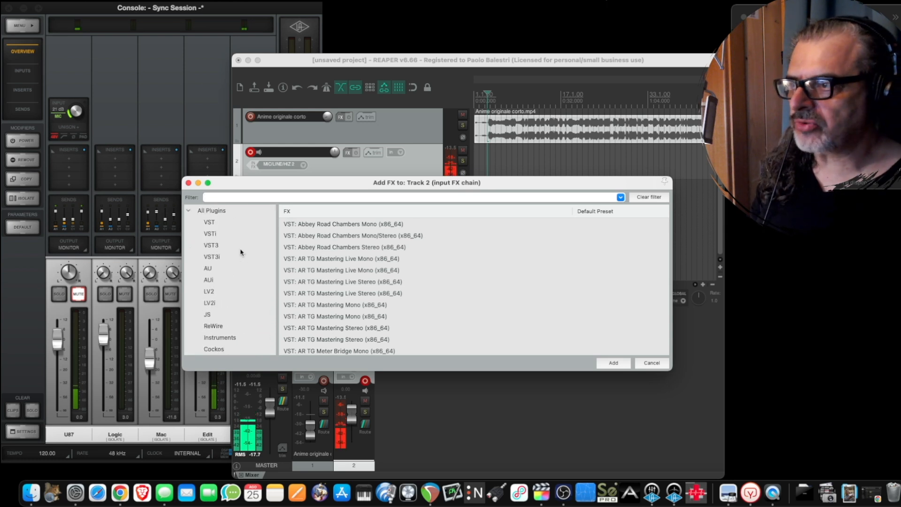
scroll(241, 253, down, 5)
click(213, 290)
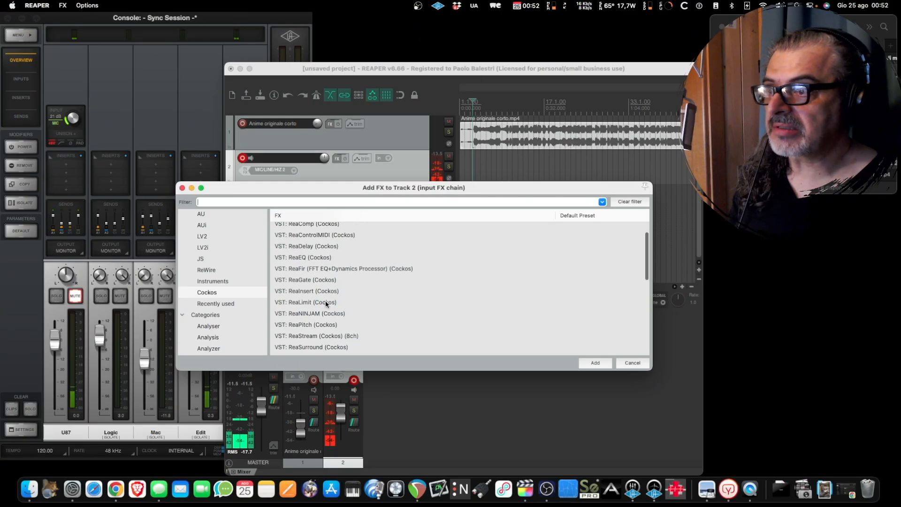
double_click(325, 303)
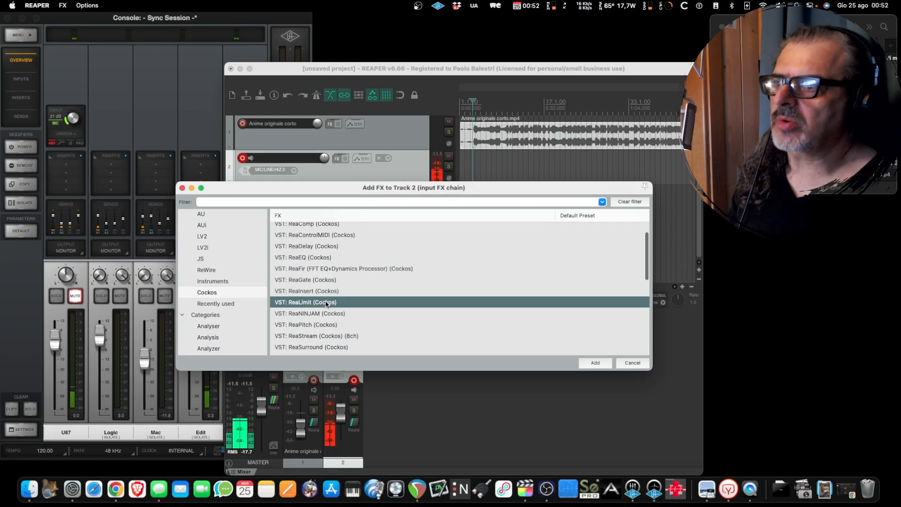
- Lower ReaLimit's threshold to about -18.4 dB and its brickwall ceiling to about -3.15 dB, and move the effects window clear of the timeline
drag(369, 151, 369, 158)
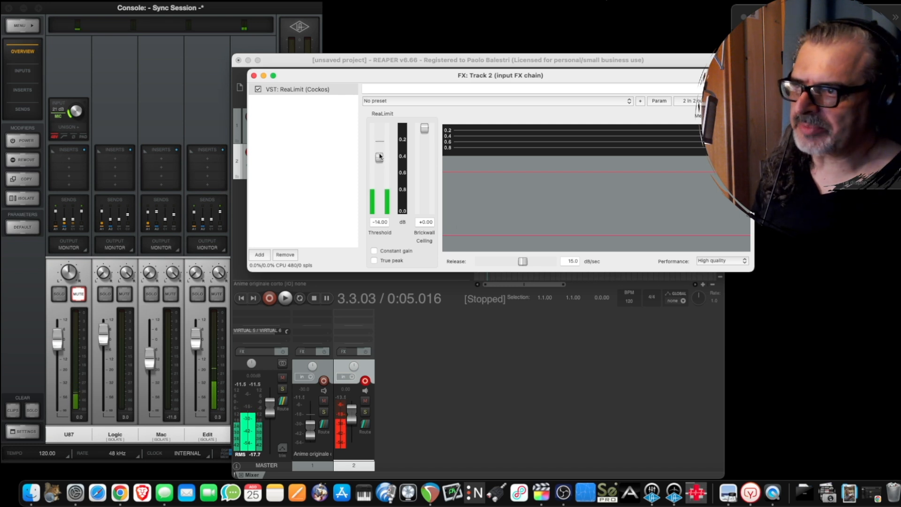
drag(422, 133, 424, 142)
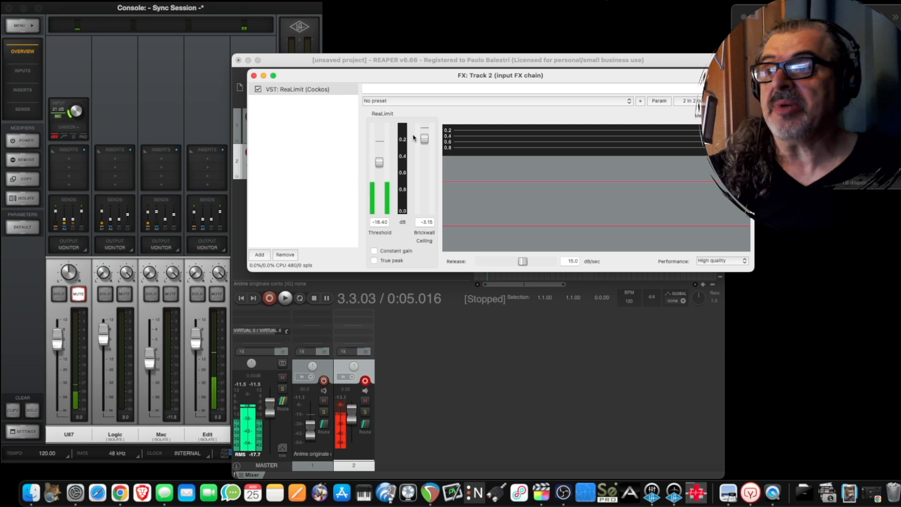
drag(444, 76, 479, 263)
- Play the project from about 0:04 and raise the Anime originale corto track's volume to about -15.1 dB
click(485, 98)
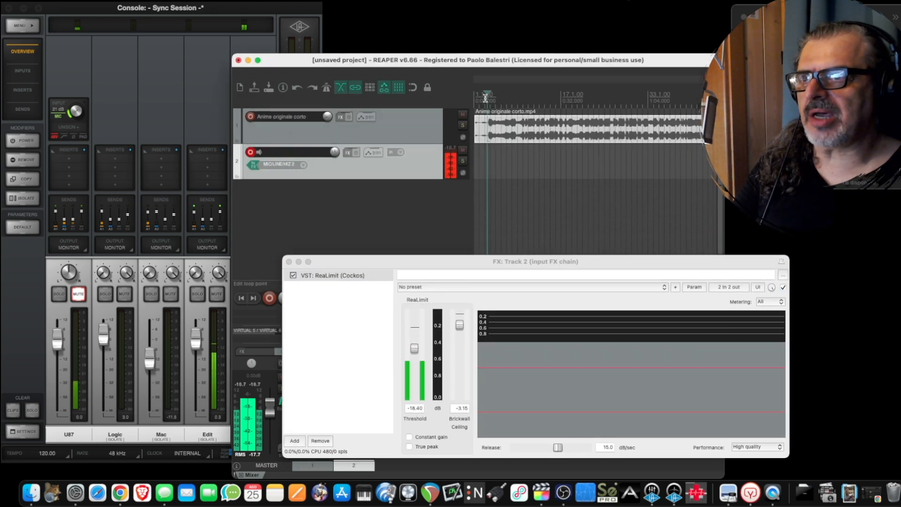
key(space)
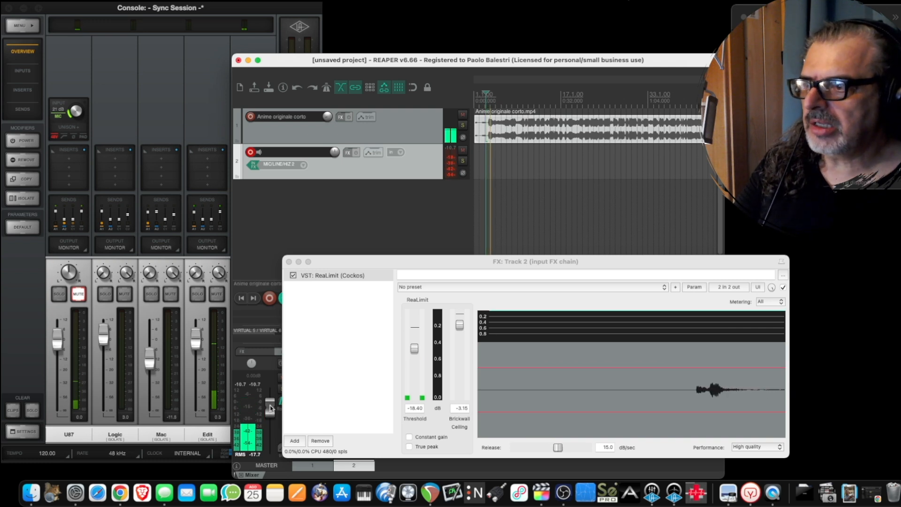
drag(350, 266, 425, 264)
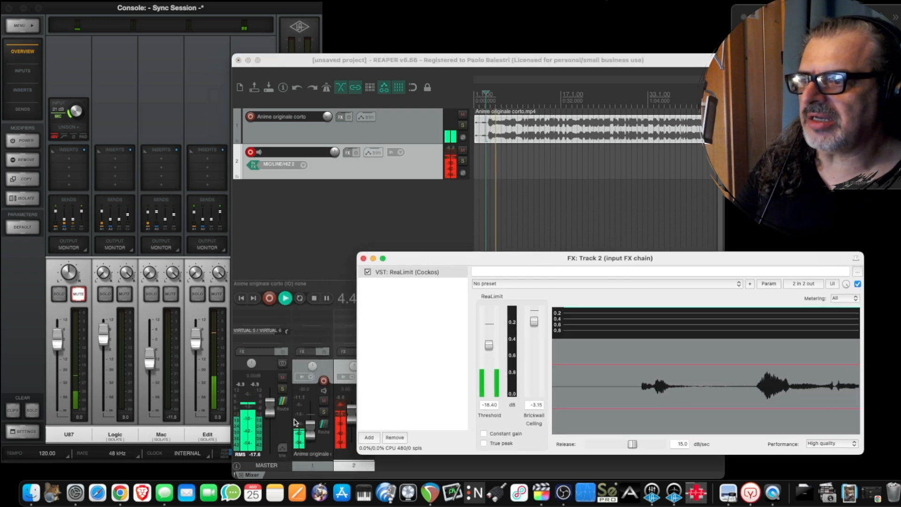
drag(310, 430, 311, 423)
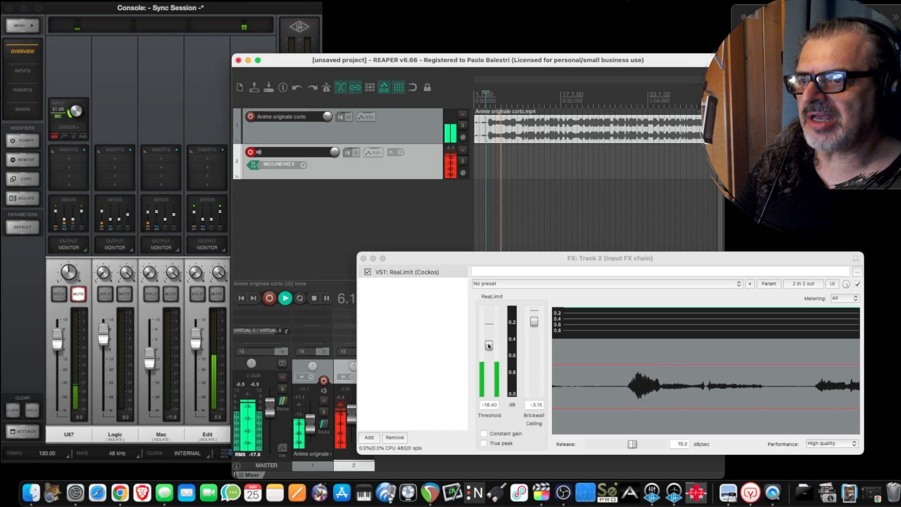
- Lower ReaLimit's threshold to about -23.1 dB and close the input effects window
drag(488, 345, 490, 352)
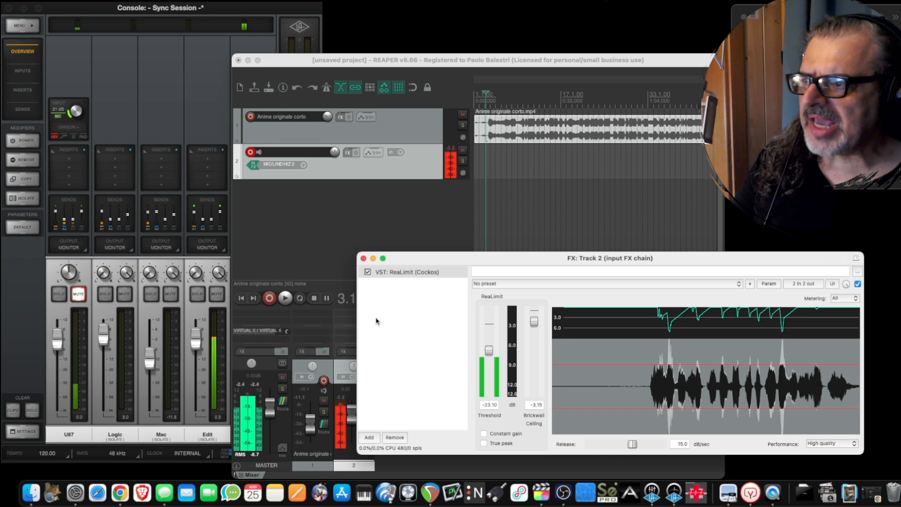
click(364, 259)
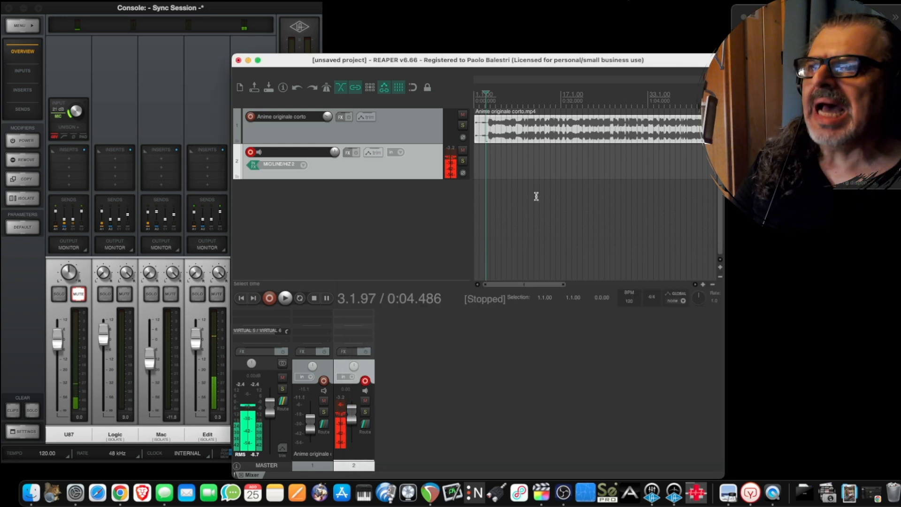
- Play the guide video from about 1:43 to check the passage, and stop playback
scroll(535, 194, down, 4)
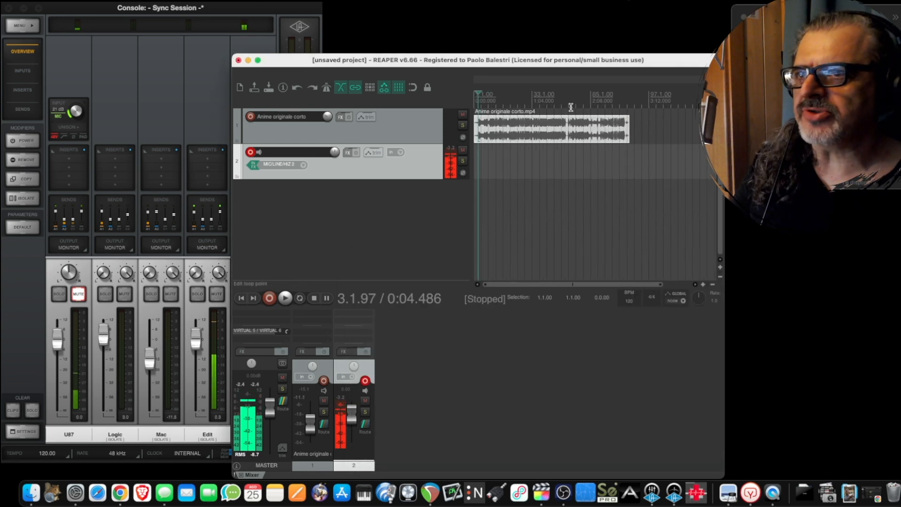
drag(564, 104, 567, 104)
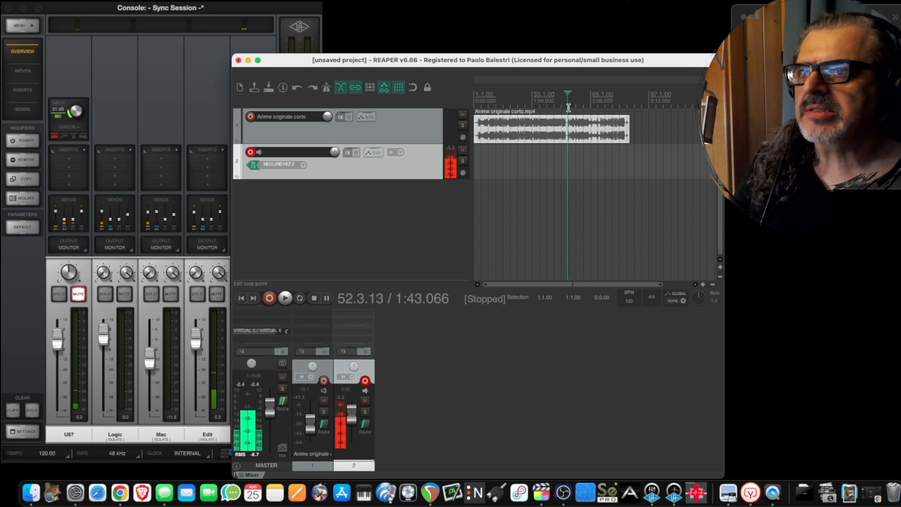
scroll(587, 136, up, 1)
scroll(586, 136, up, 2)
scroll(585, 141, left, 2)
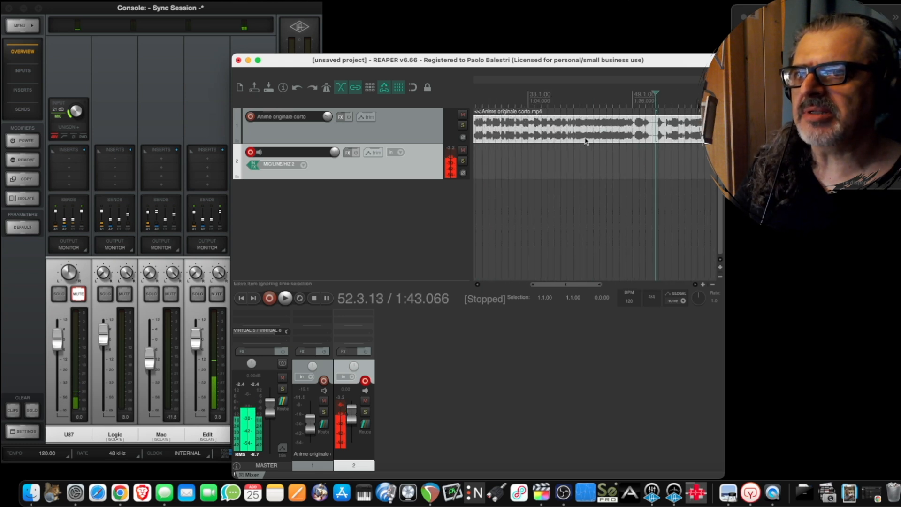
scroll(585, 140, right, 4)
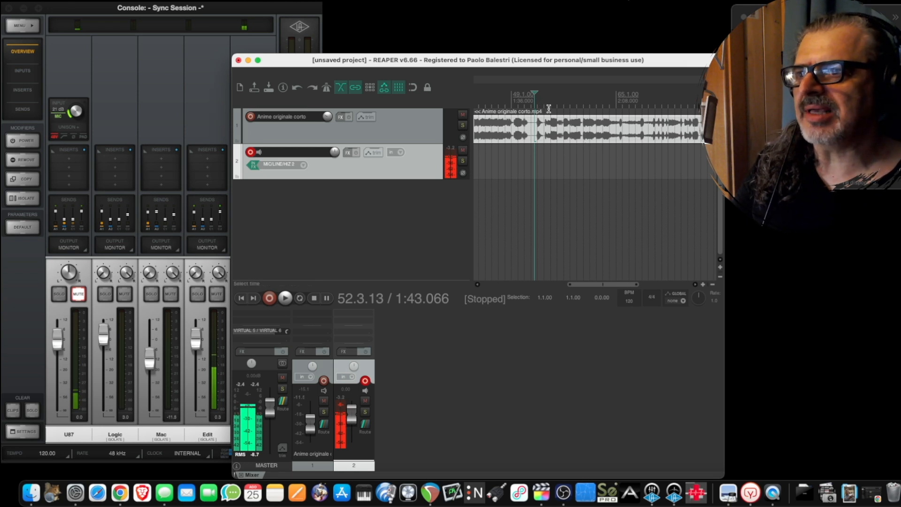
key(space)
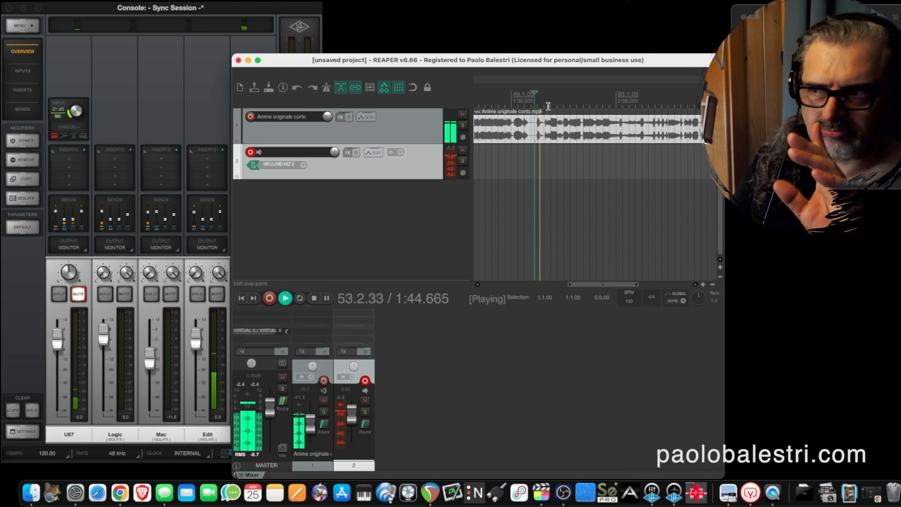
key(space)
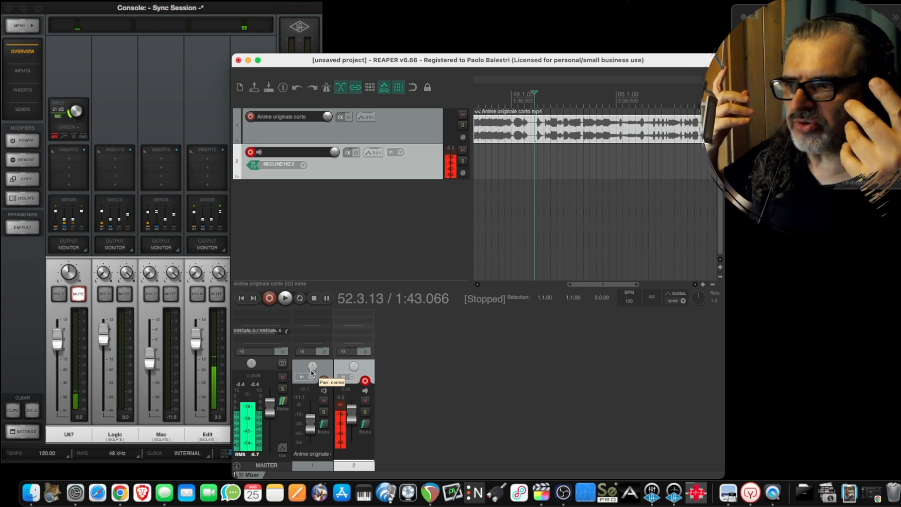
- Play the project from near its start and pan the Anime originale corto track fully right
scroll(311, 373, left, 10)
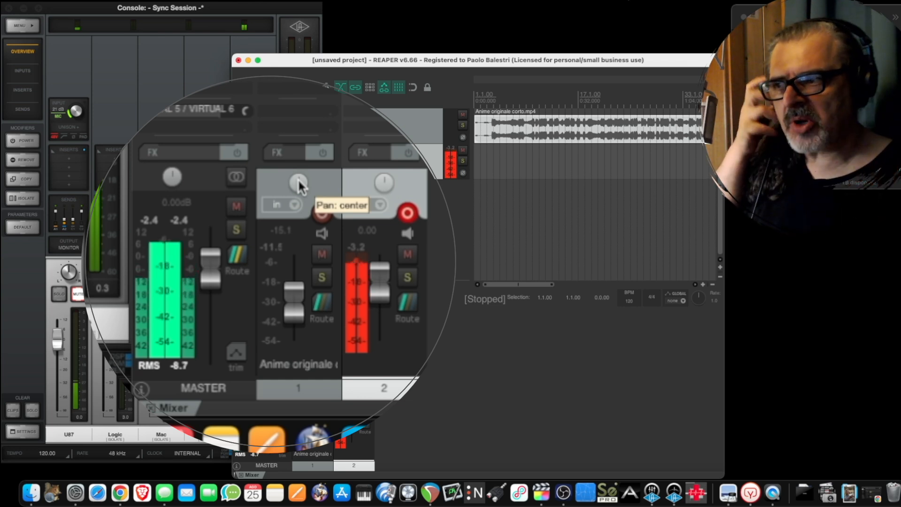
click(488, 99)
key(space)
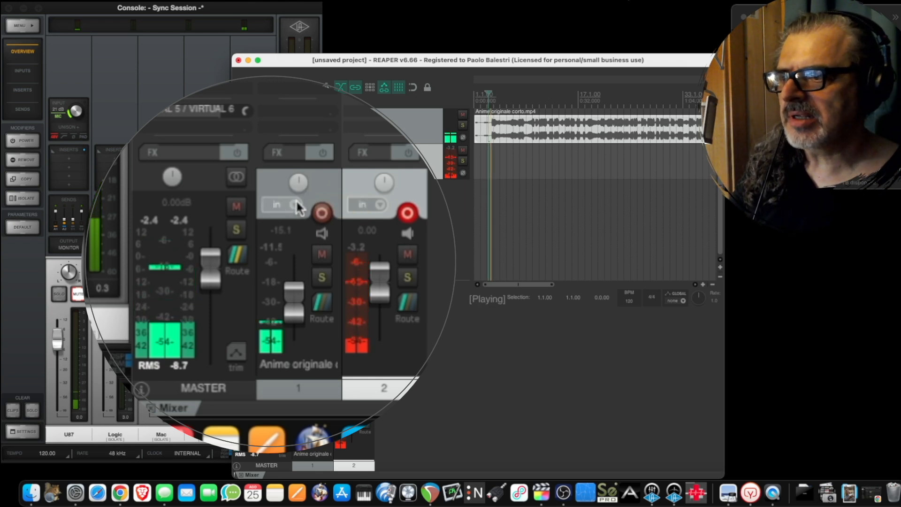
drag(298, 183, 298, 167)
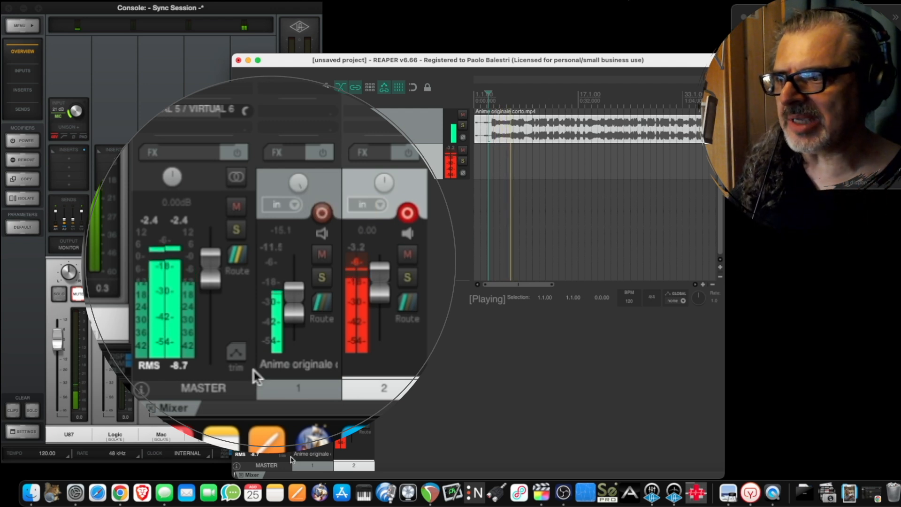
- Lower the Anime originale corto track's volume to about -25.9 dB and stop playback at about 0:11
drag(296, 301, 295, 315)
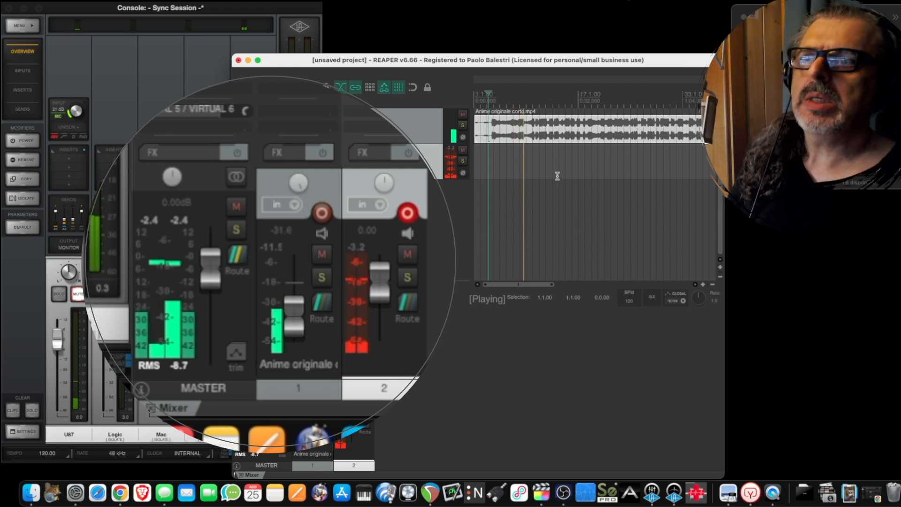
click(510, 106)
key(space)
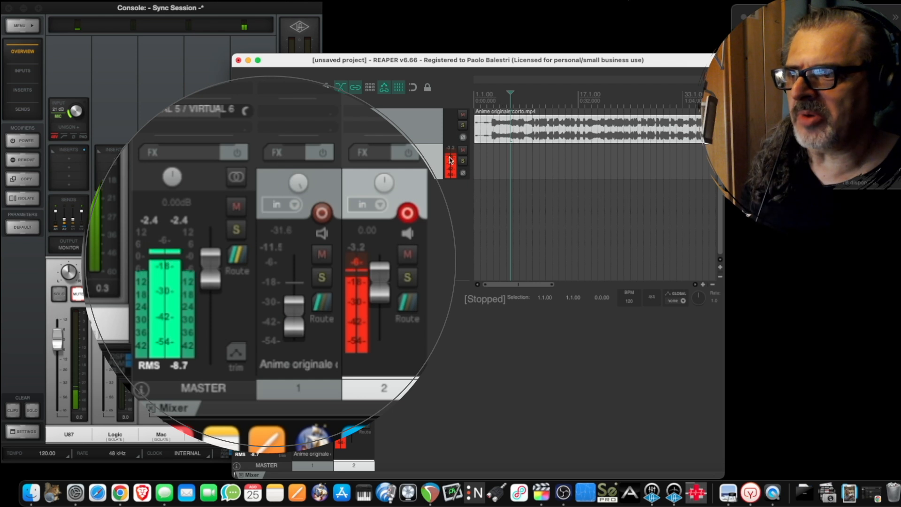
scroll(288, 303, up, 3)
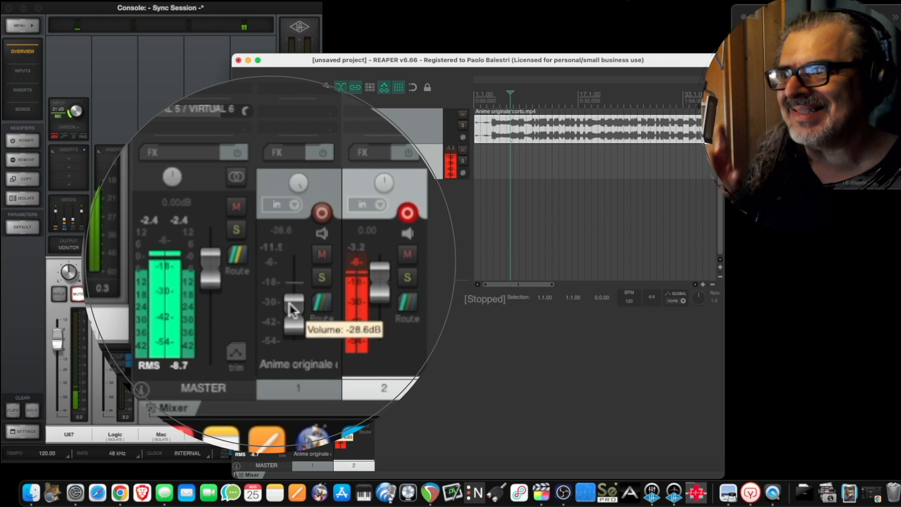
scroll(288, 302, up, 3)
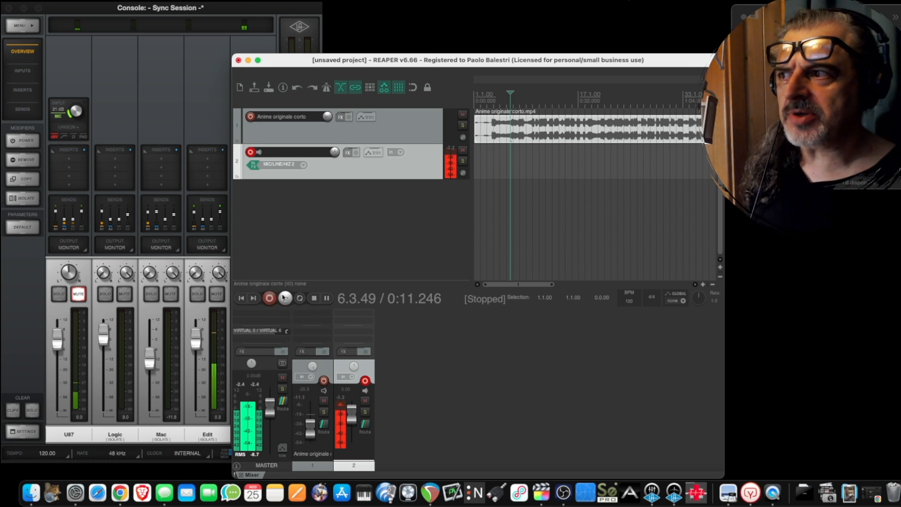
- Record a voice take on the armed track from about 1:42.7 and save the recorded file
click(269, 298)
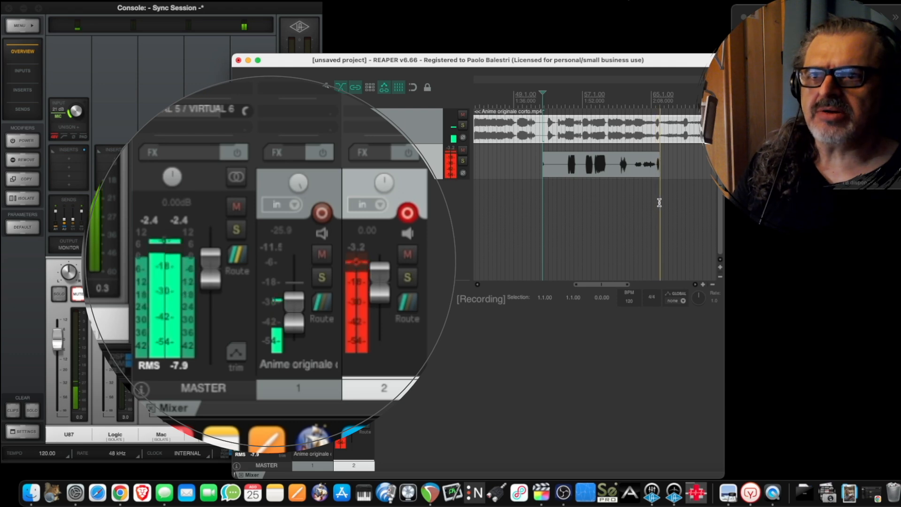
key(space)
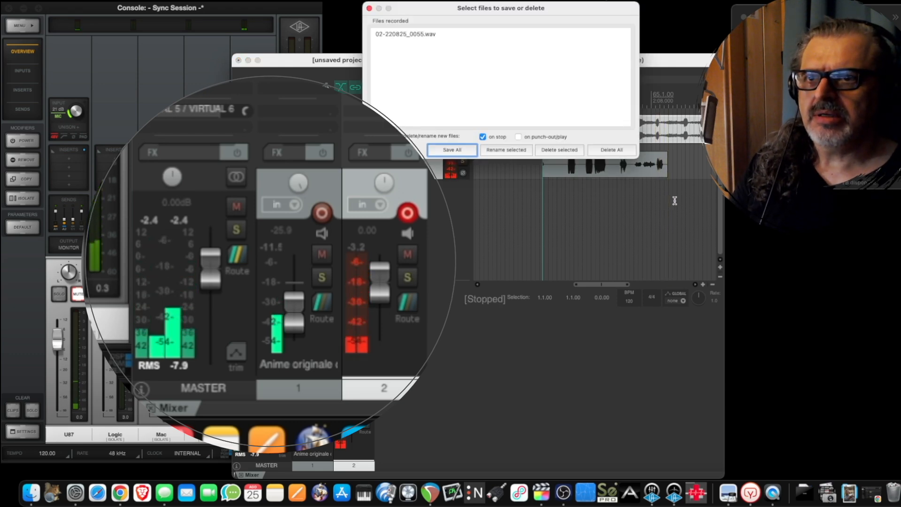
click(473, 154)
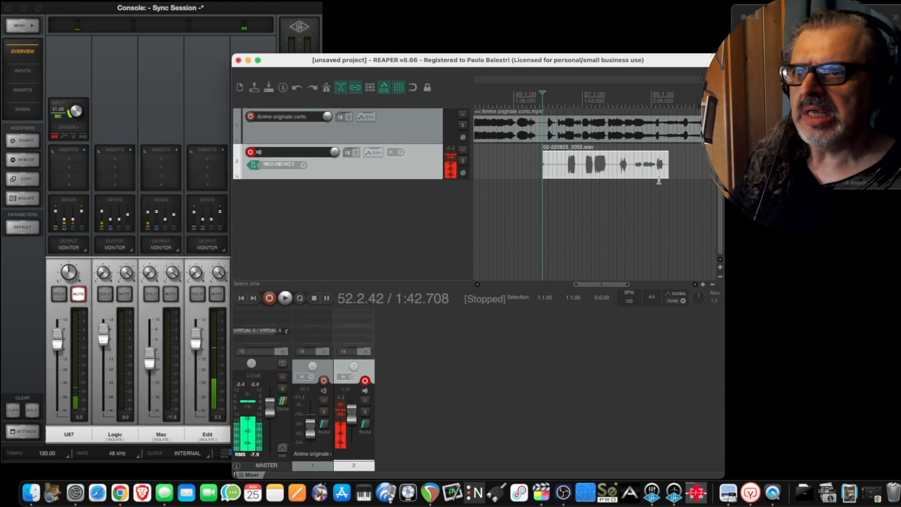
- Shift the recorded voice take slightly earlier and trim its silent start to just before the first spoken part
scroll(576, 161, up, 5)
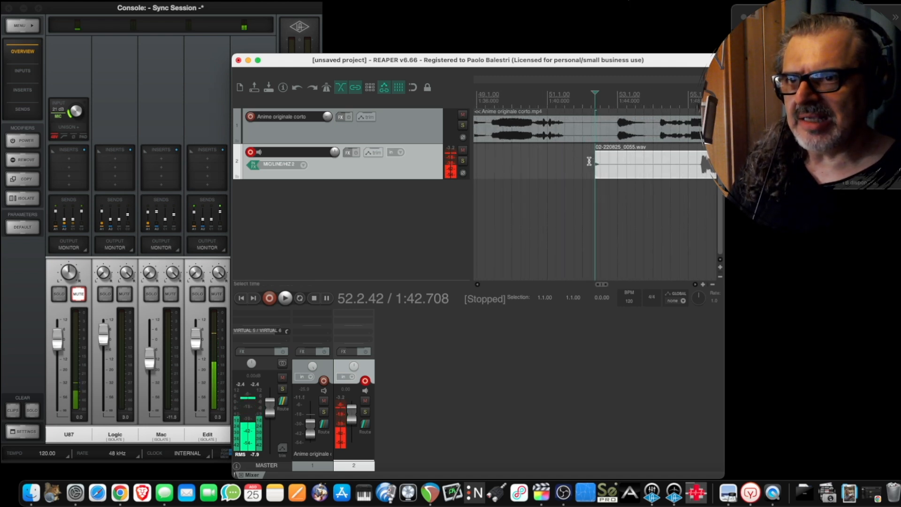
scroll(589, 161, right, 3)
drag(636, 158, 630, 157)
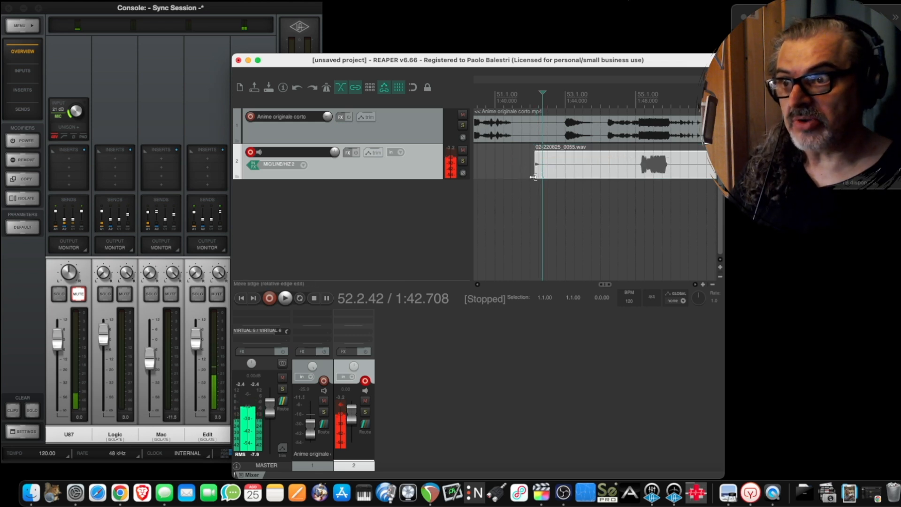
drag(534, 175, 611, 177)
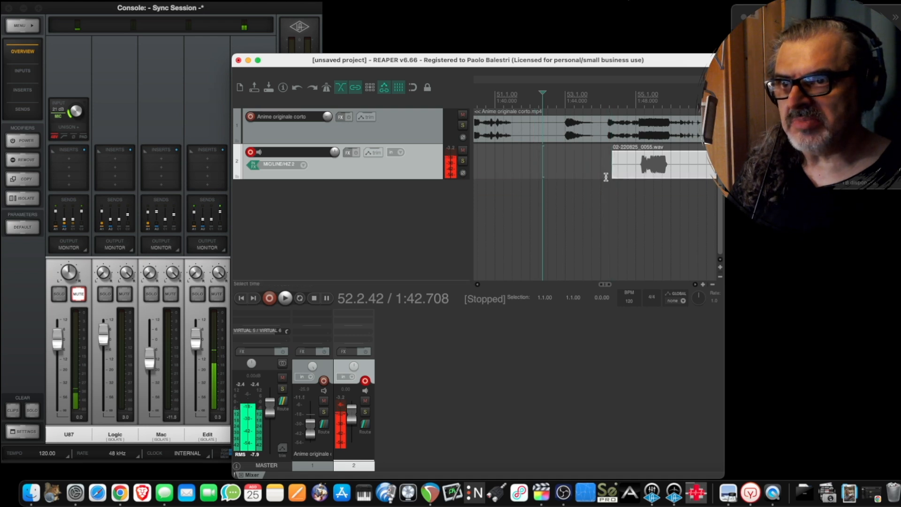
scroll(600, 177, down, 5)
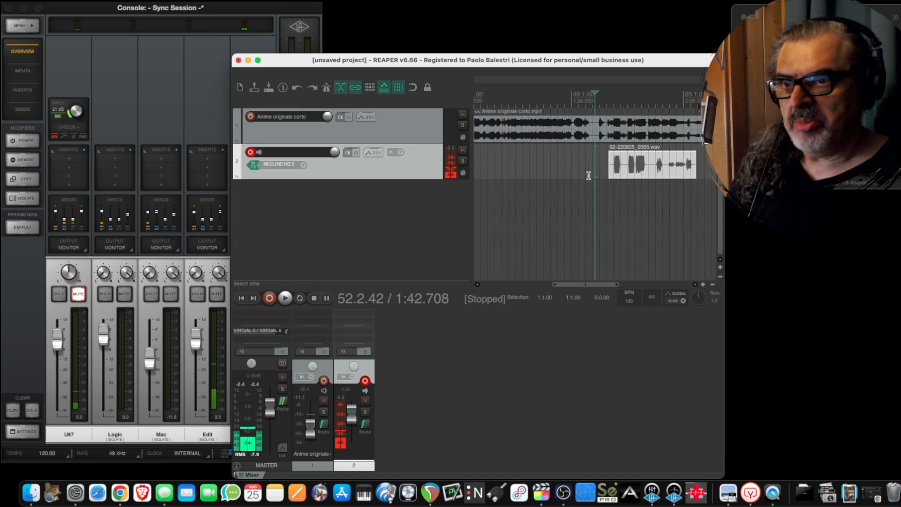
- Split the recorded voice take at about 2:03.2, briefly audition near 2:08, and delete the part after the split
click(667, 175)
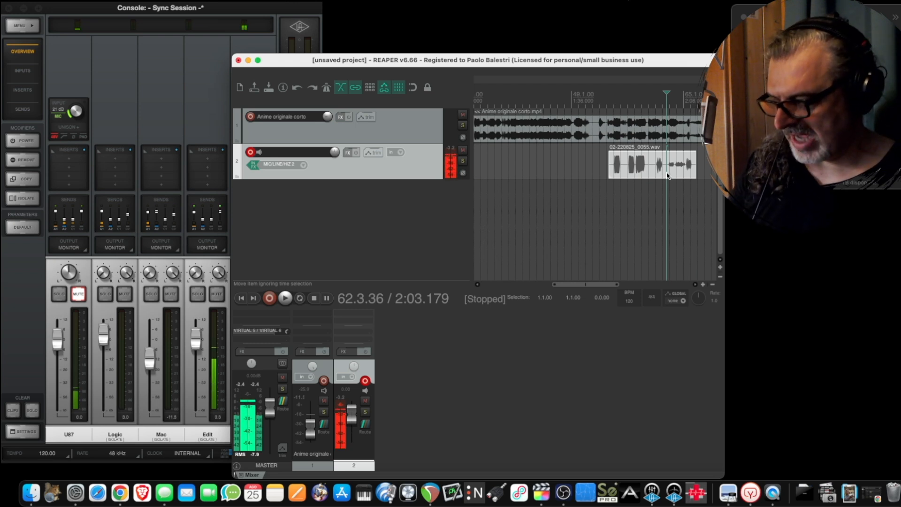
key(s)
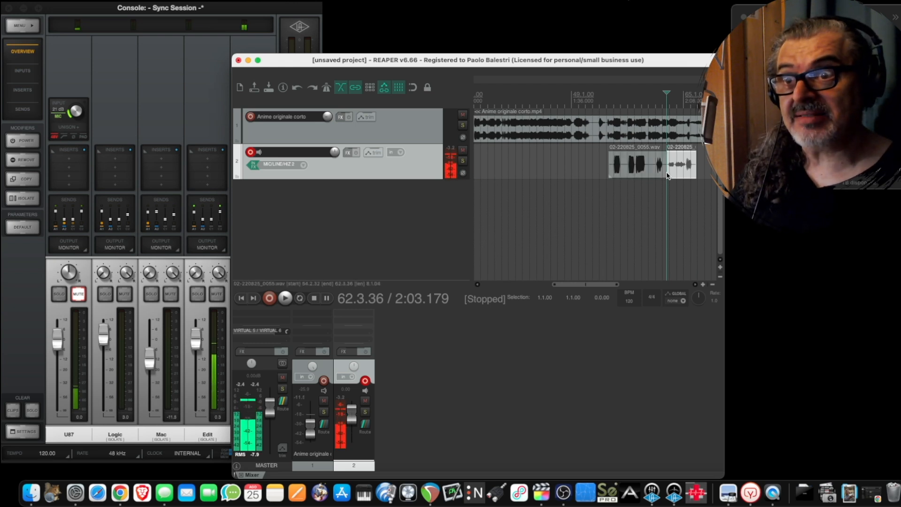
click(676, 159)
click(682, 159)
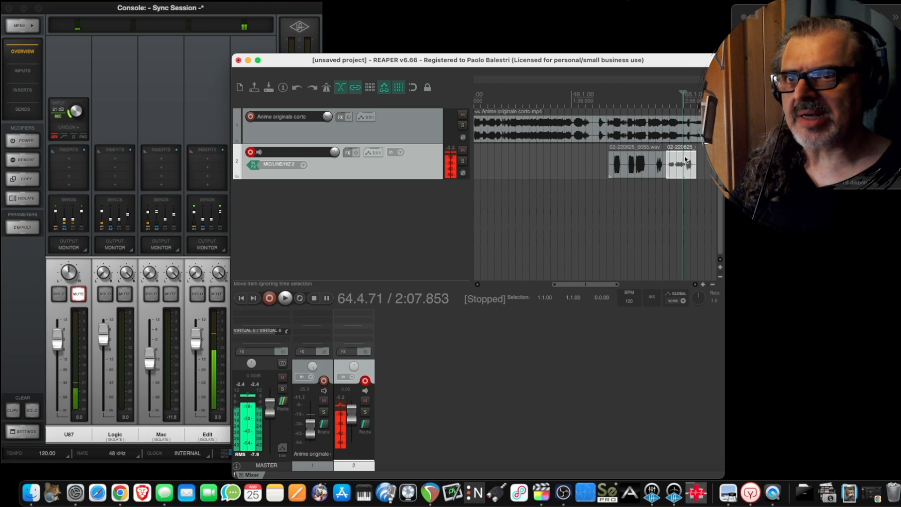
key(space)
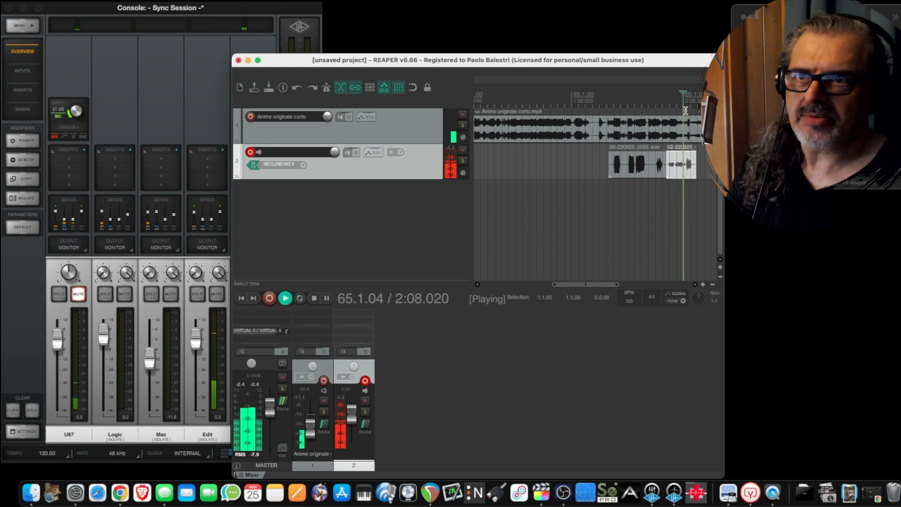
key(space)
click(690, 157)
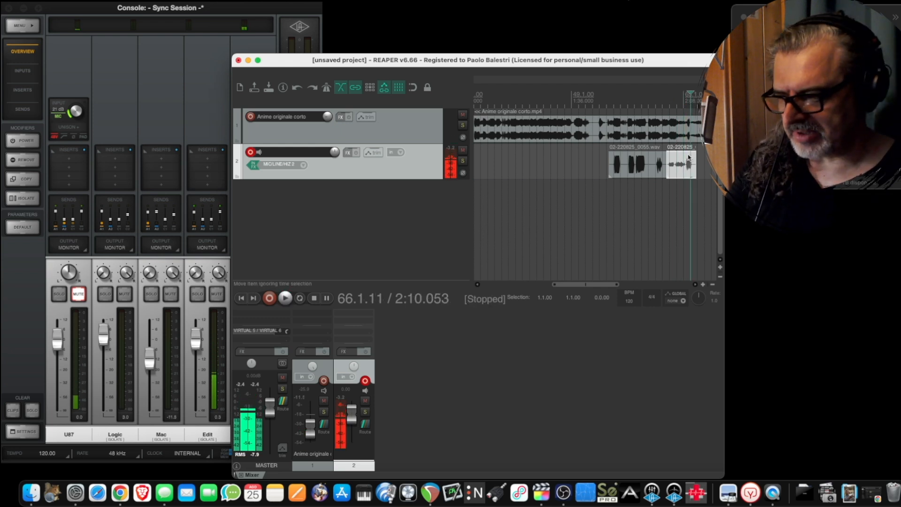
key(Delete)
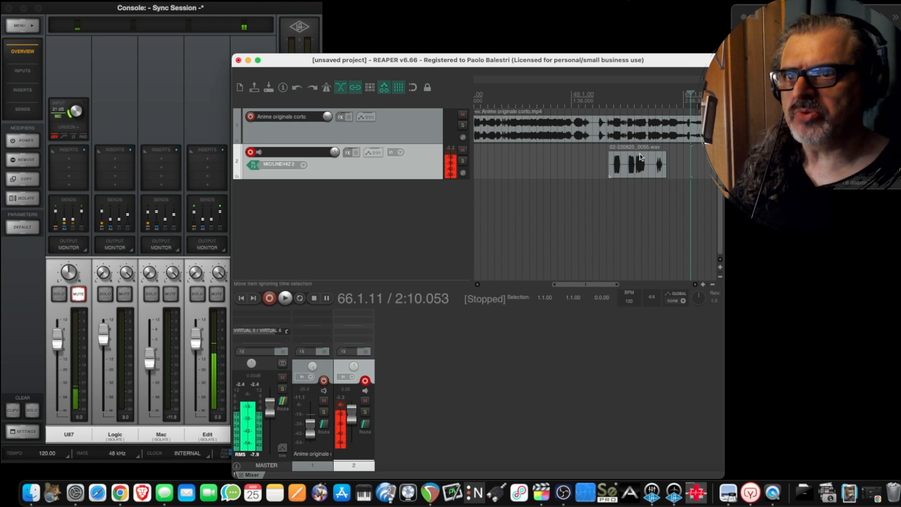
- While playing from about 1:47, raise the Anime originale corto track to about -7 dB and lower Console's Edit channel to about -3 dB
click(611, 106)
key(space)
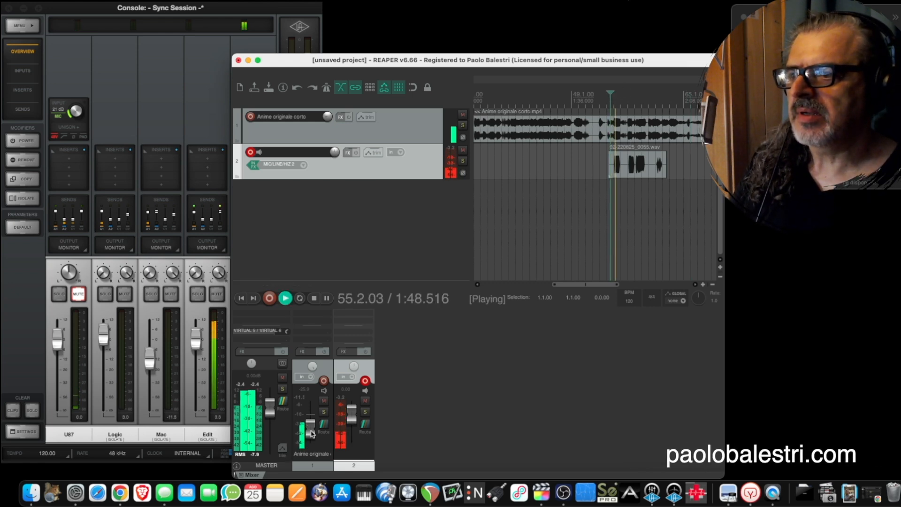
drag(311, 431, 314, 423)
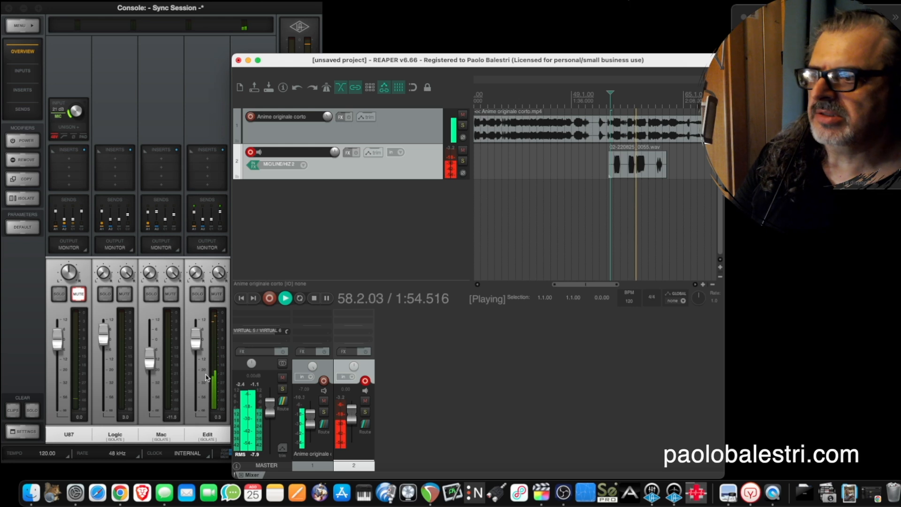
click(197, 346)
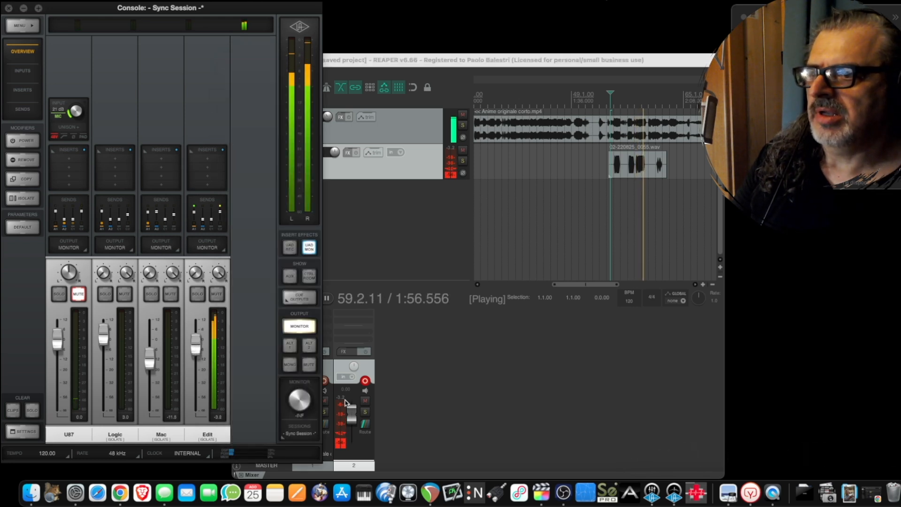
click(386, 400)
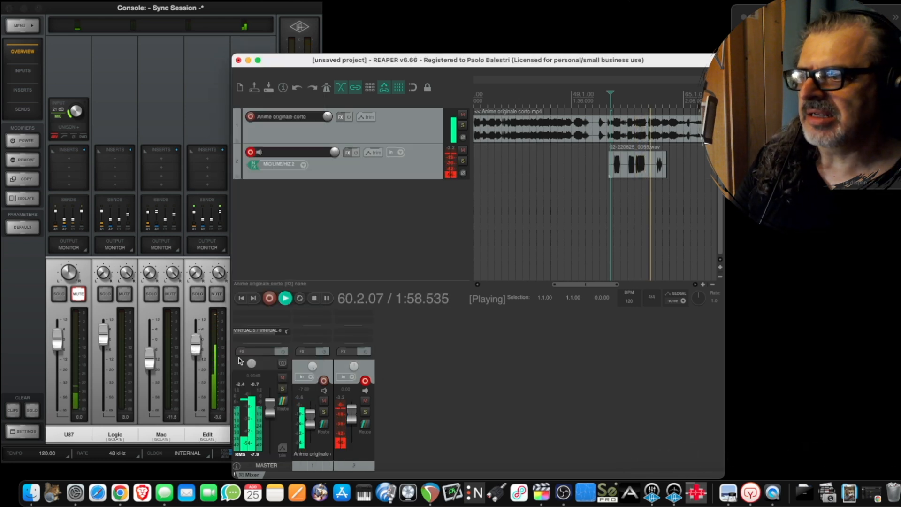
key(space)
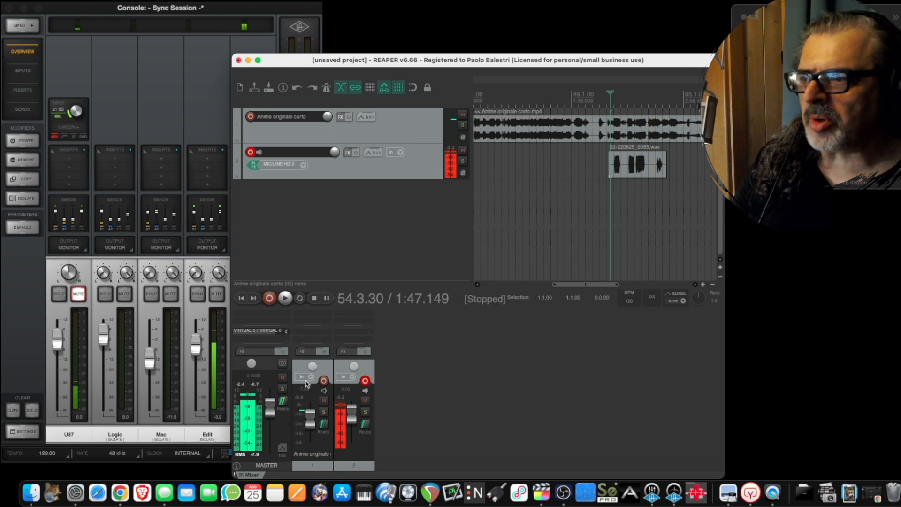
- Add the Cockos ReaLimit plug-in to the master track and move its window below the track list
click(263, 352)
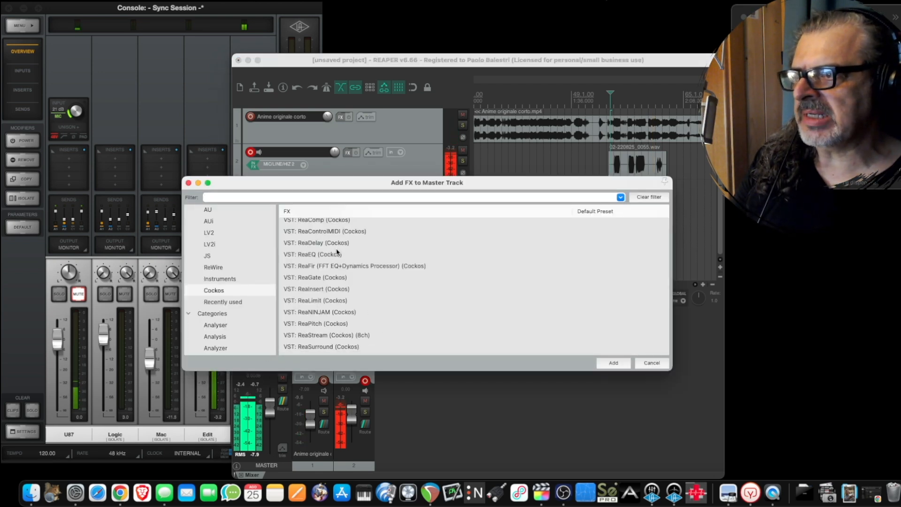
scroll(341, 277, down, 3)
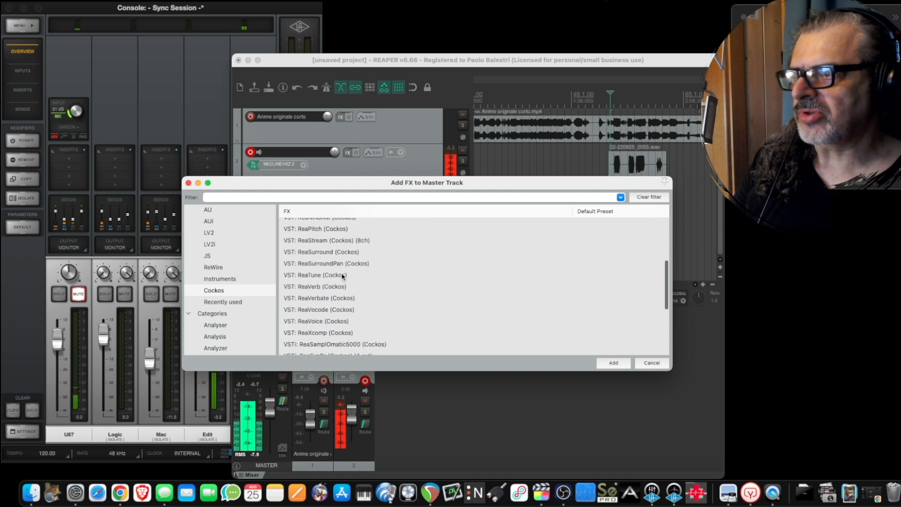
scroll(342, 278, up, 5)
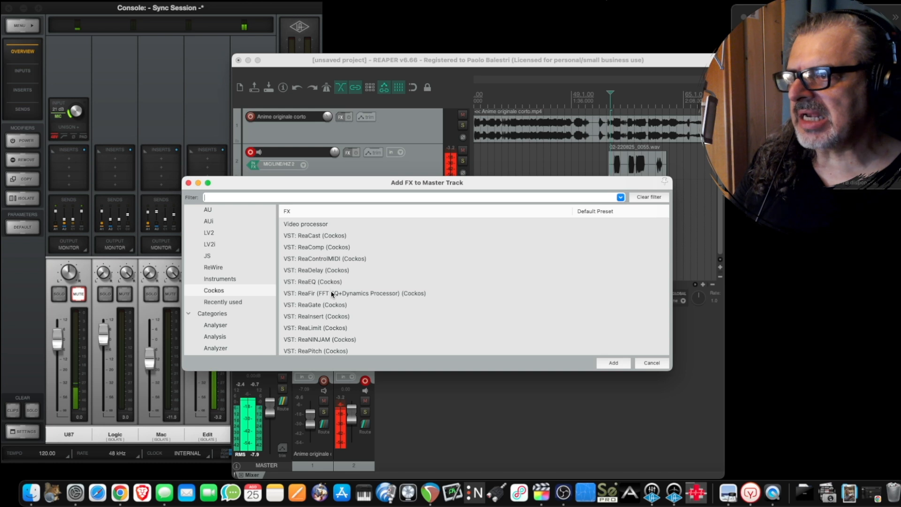
double_click(331, 327)
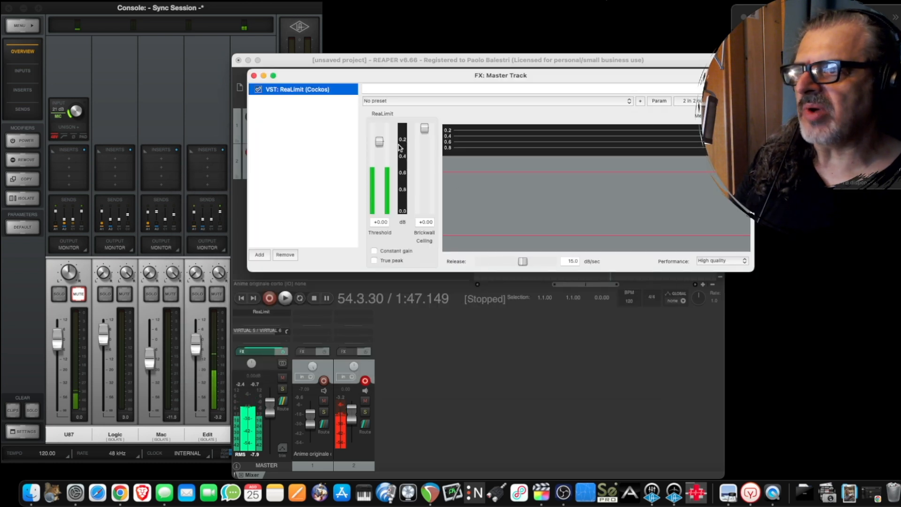
drag(427, 76, 451, 177)
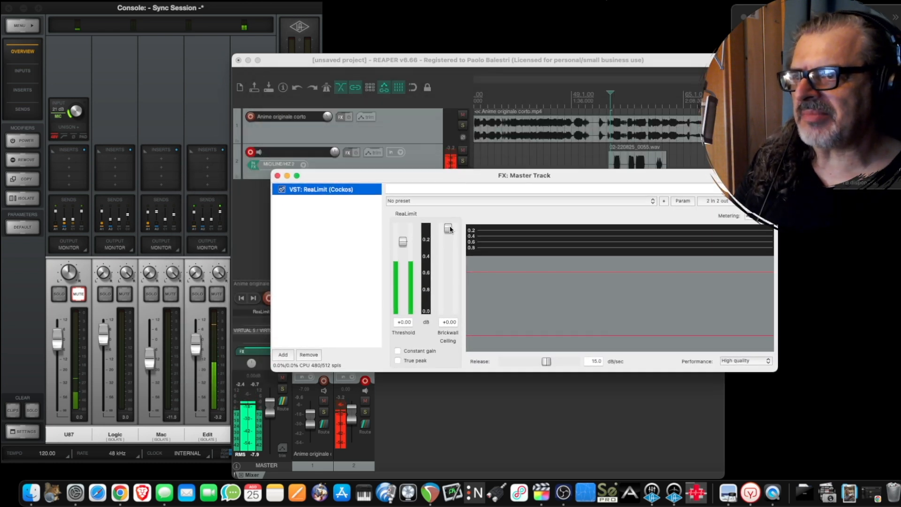
- Set ReaLimit's brickwall ceiling to -3 dB and close the master track's effects window
drag(449, 228, 451, 240)
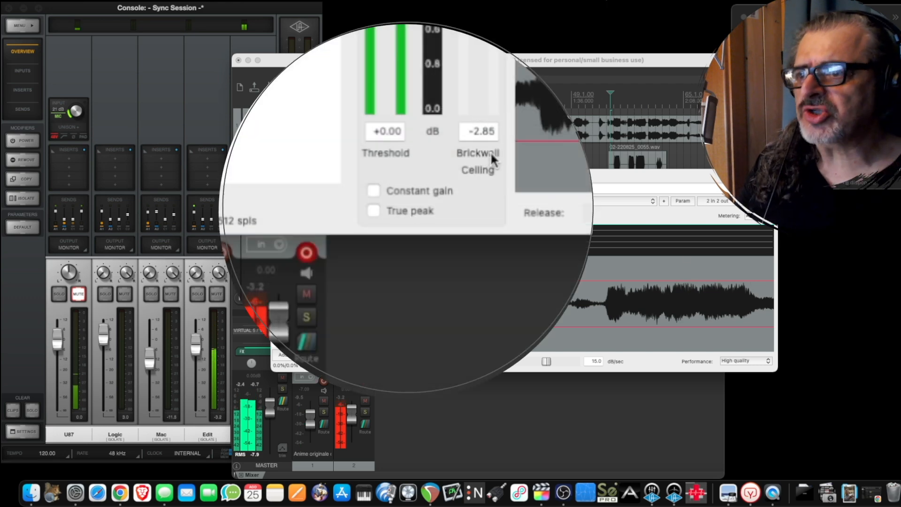
double_click(480, 130)
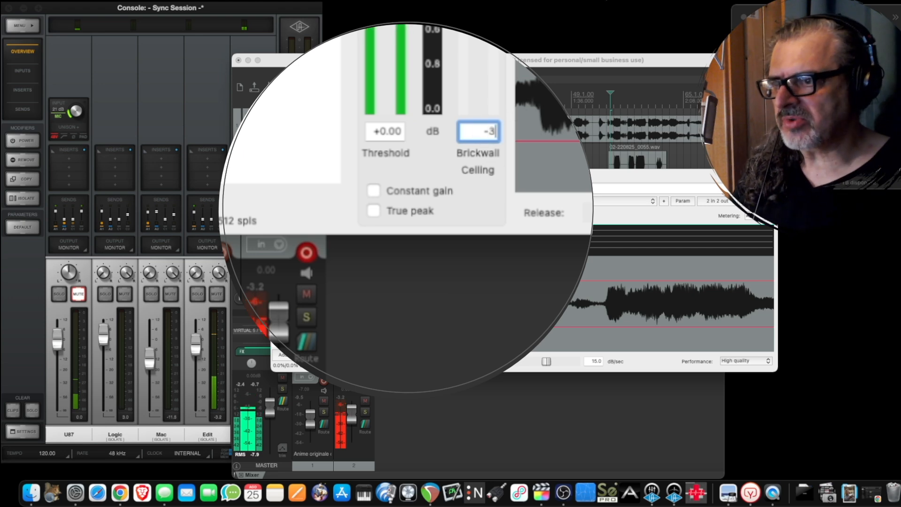
text(3)
key(Return)
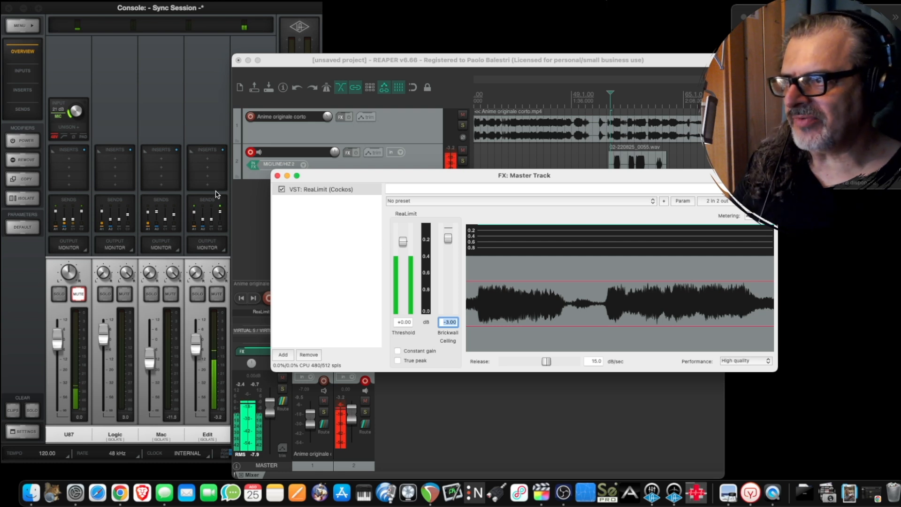
click(277, 176)
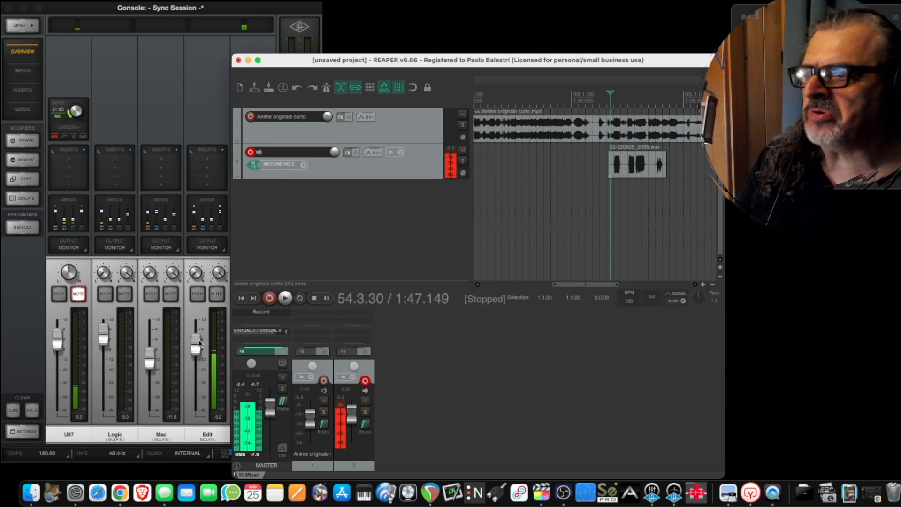
- Play the mix from about 1:46 through the voice take and check the pan of the Anime originale corto track
click(607, 106)
key(space)
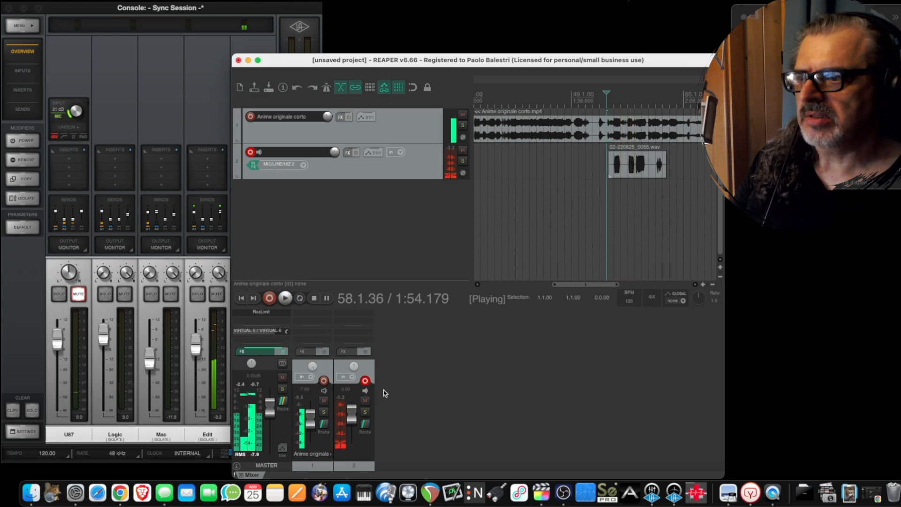
key(space)
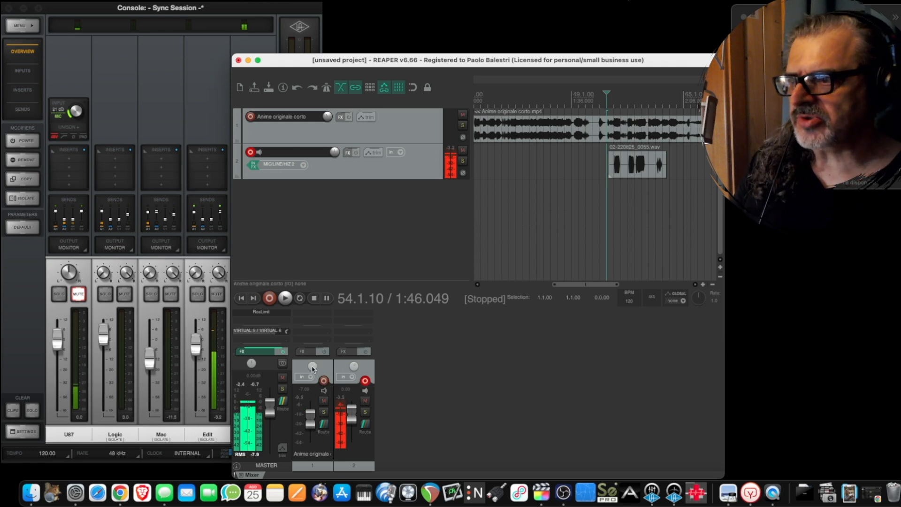
mouse_move(312, 368)
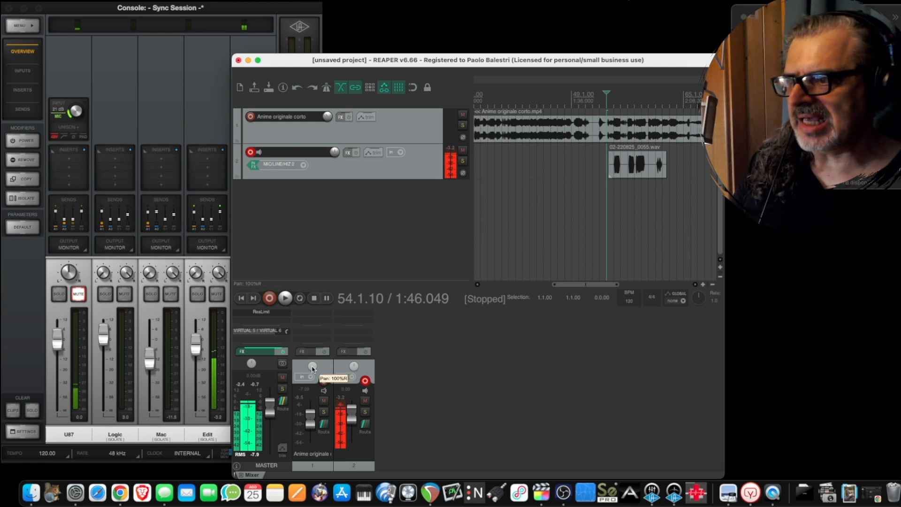
- Add the Cockos ReaVerb plug-in to the voice track (track 2)
click(348, 355)
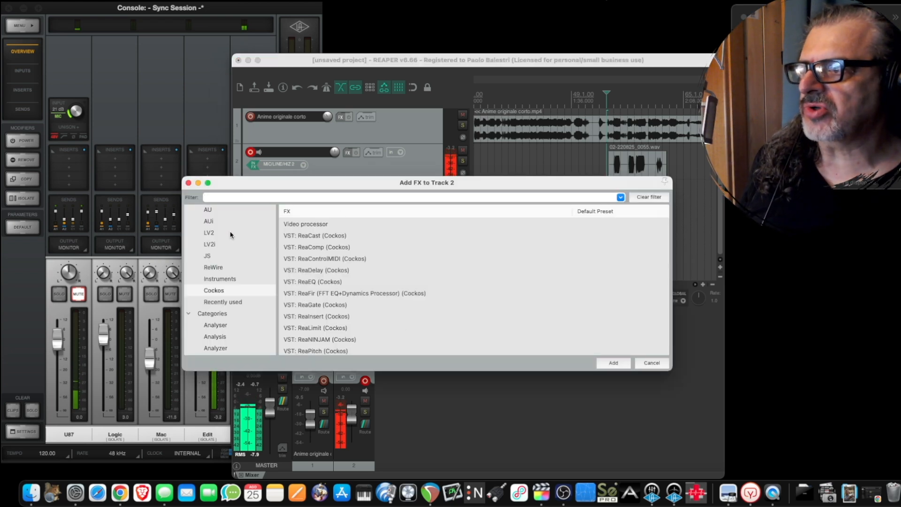
scroll(229, 236, up, 3)
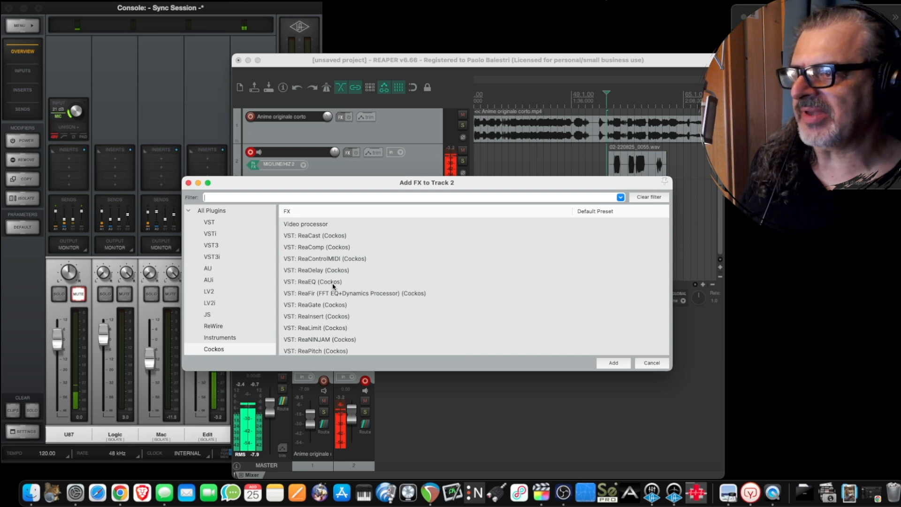
scroll(333, 285, down, 6)
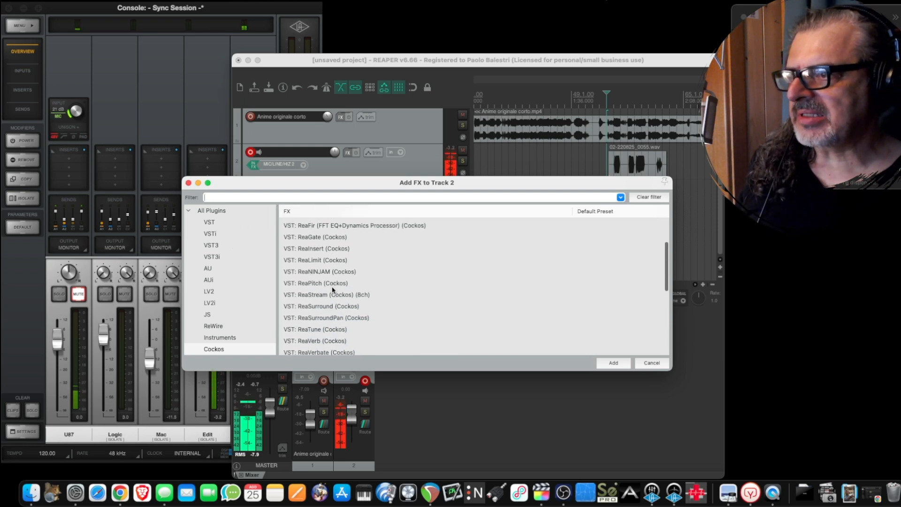
scroll(332, 289, down, 6)
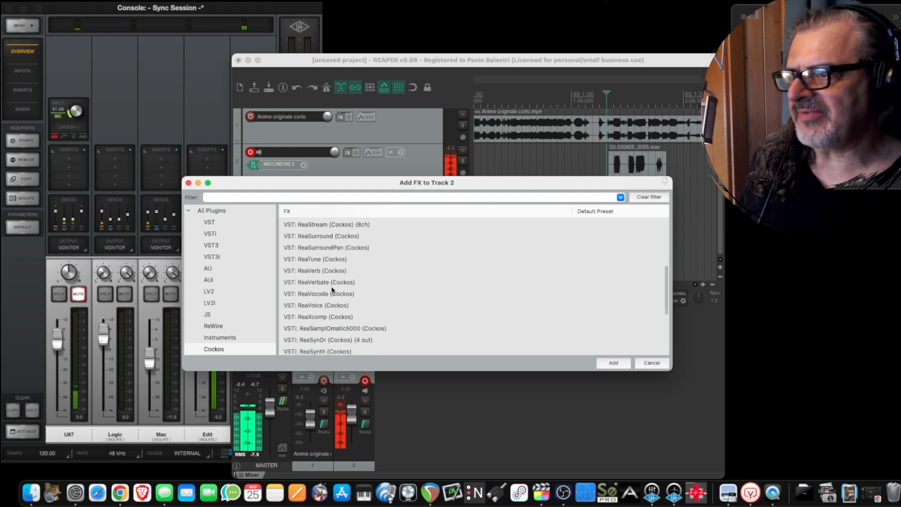
scroll(331, 284, down, 2)
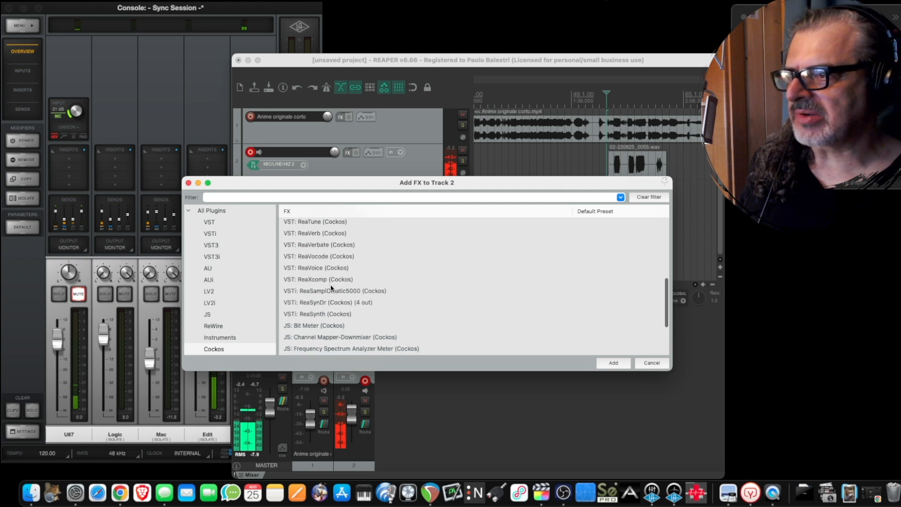
scroll(331, 287, up, 2)
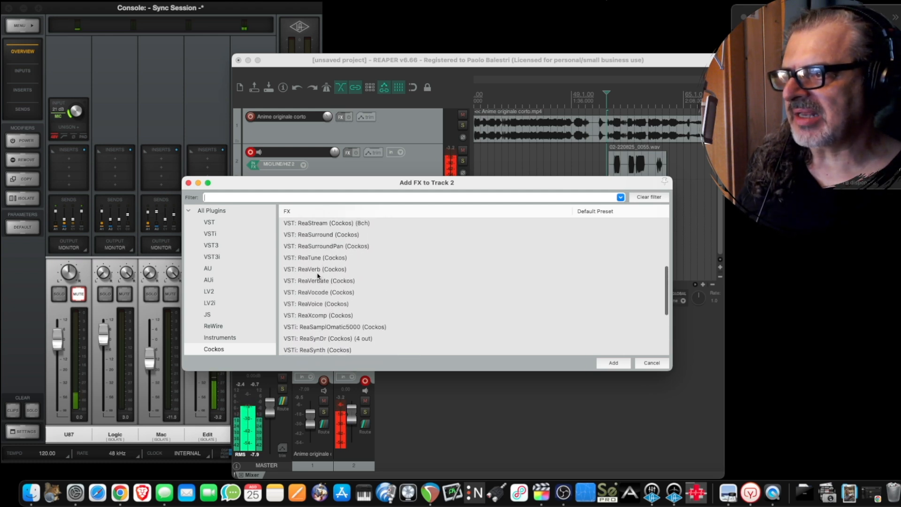
click(314, 270)
double_click(314, 270)
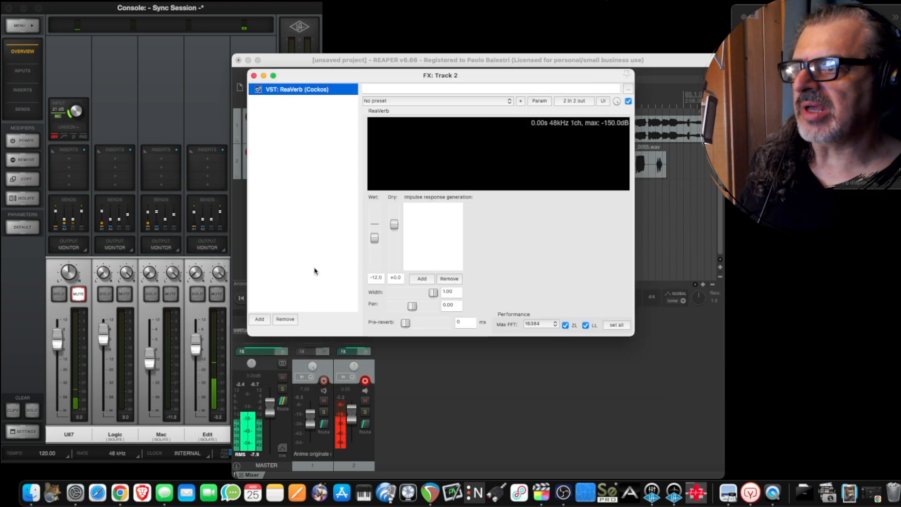
- Load the sweetverbo preset in ReaVerb, lower the wet level to about -30.9 dB, and move the effects window clear of the tracks
click(399, 101)
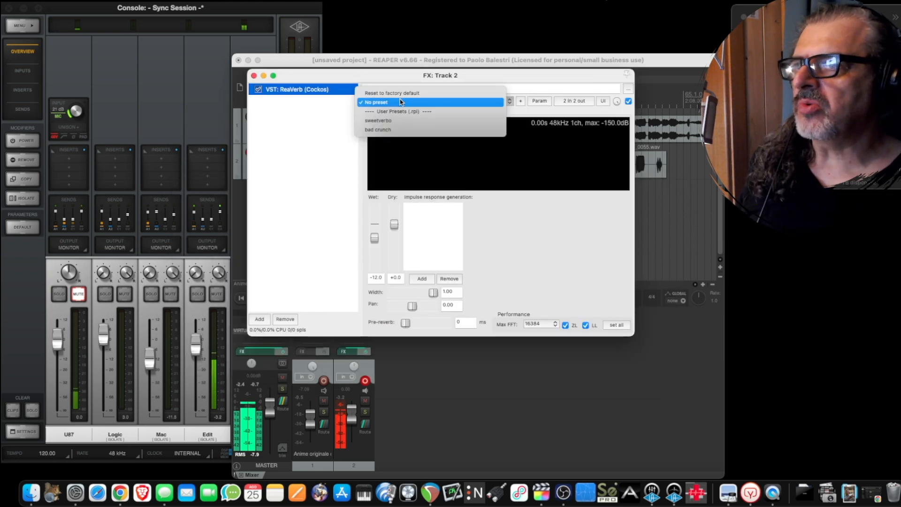
click(399, 125)
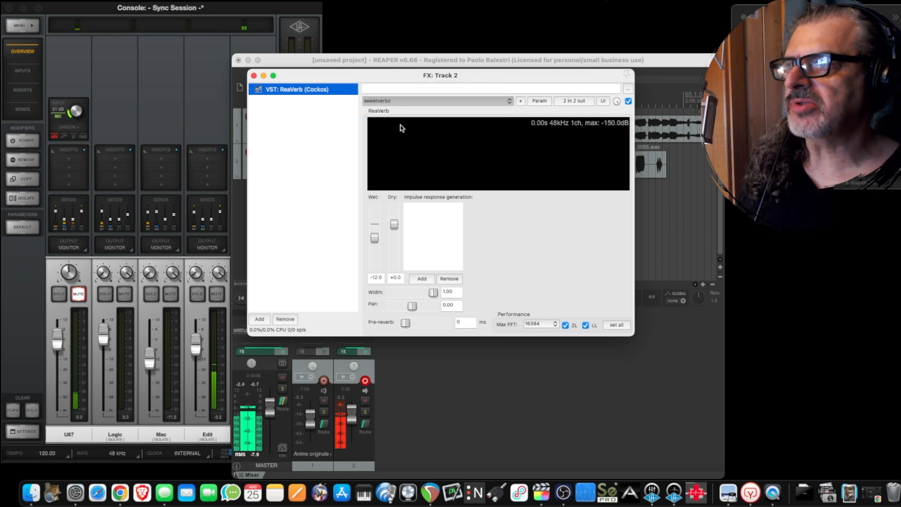
drag(375, 239, 374, 248)
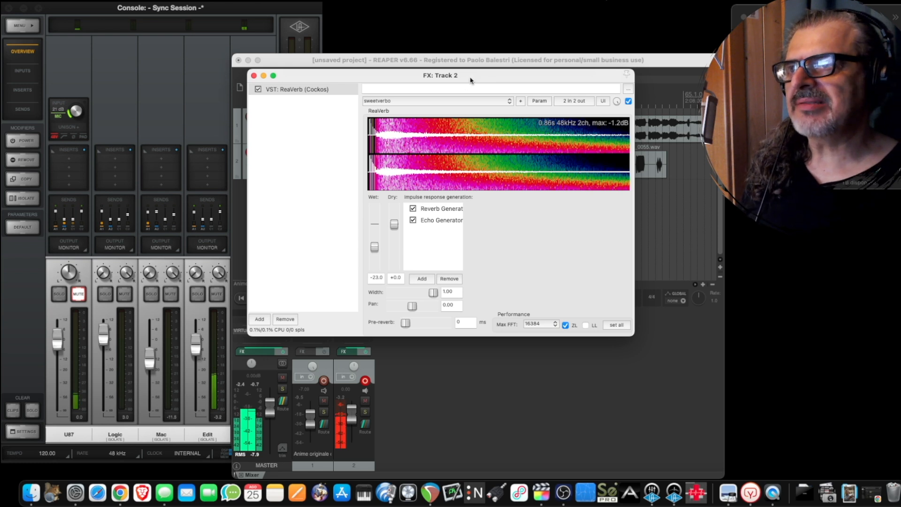
drag(471, 80, 520, 209)
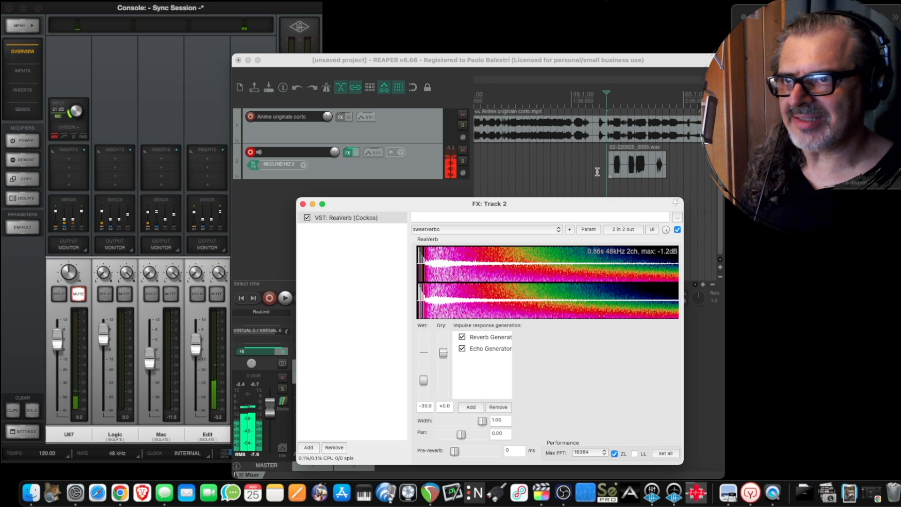
scroll(597, 172, right, 5)
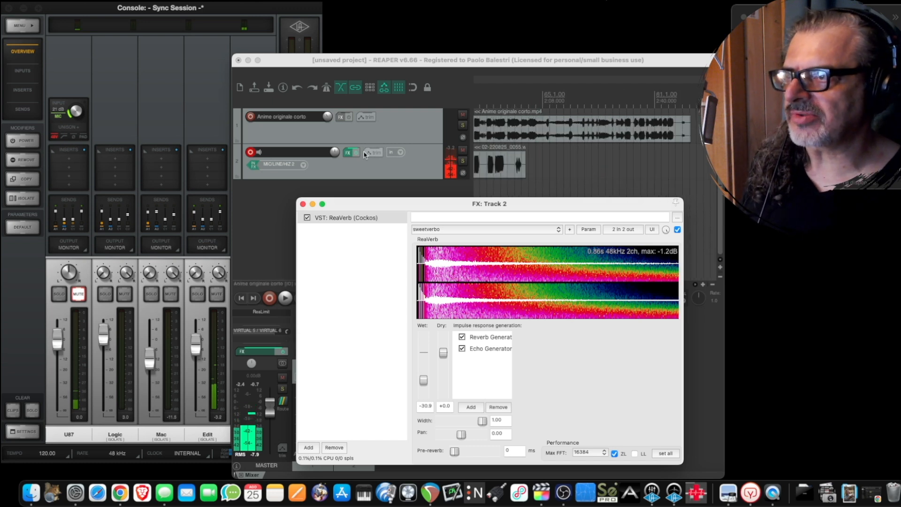
- Solo the voice track (track 2) and record a short test take from about 2:52
drag(377, 204, 502, 210)
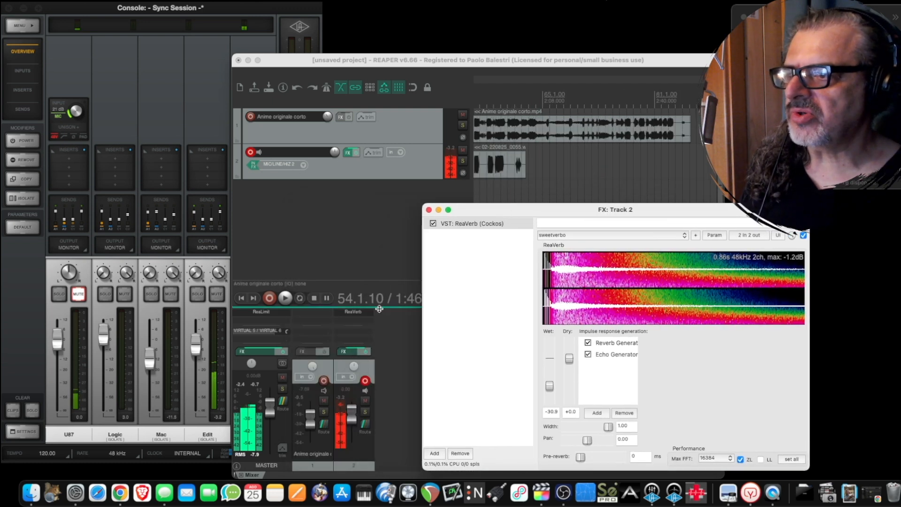
click(365, 411)
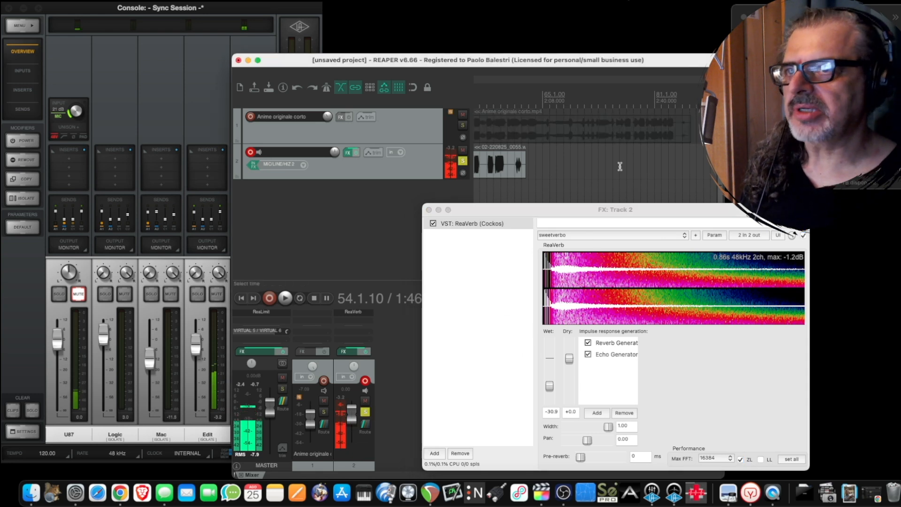
click(698, 101)
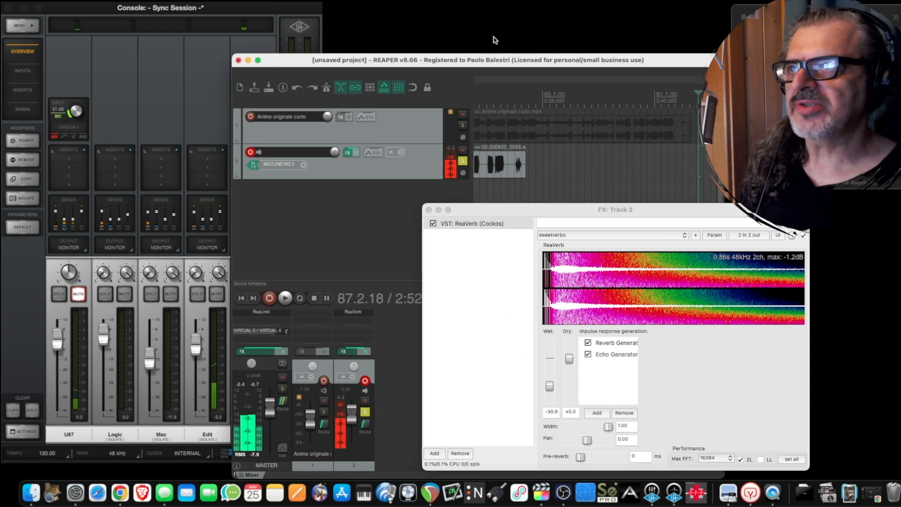
click(282, 301)
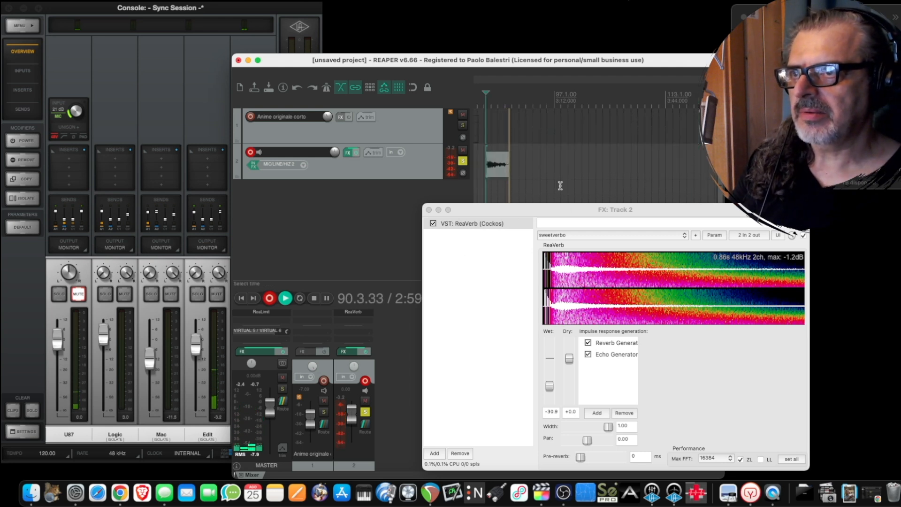
key(space)
click(452, 151)
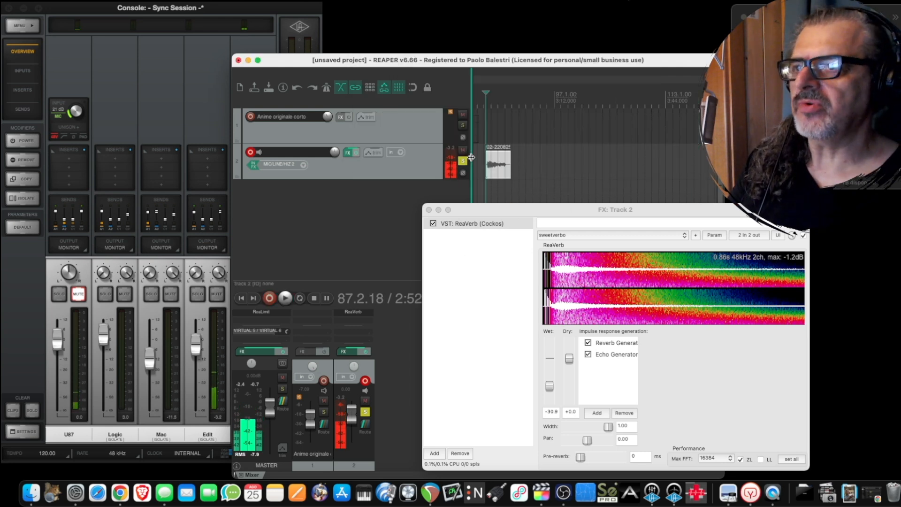
- Play the new test take with track 2's effects bypassed, and switch the effects back on
click(355, 154)
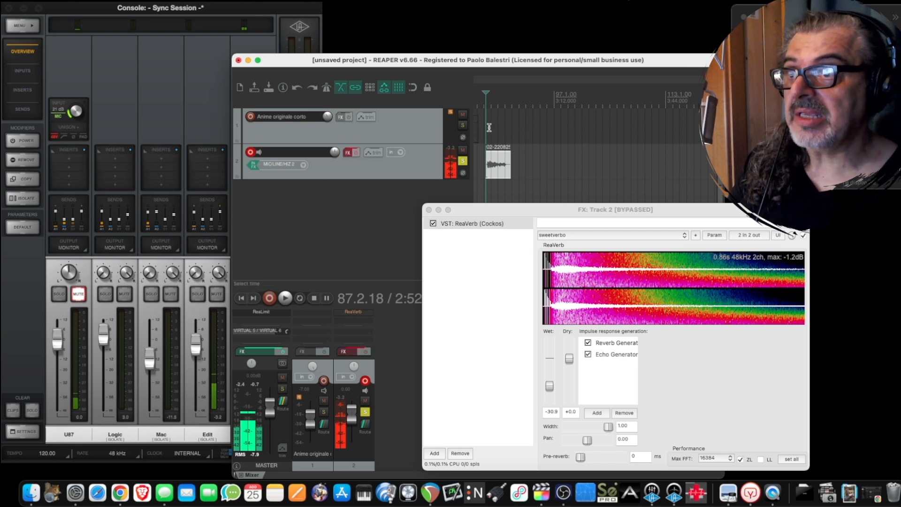
click(489, 108)
click(487, 108)
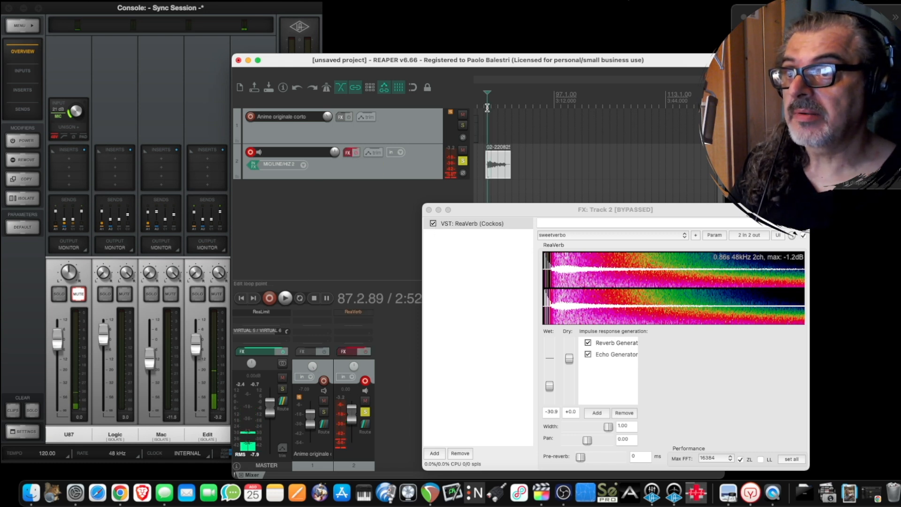
key(space)
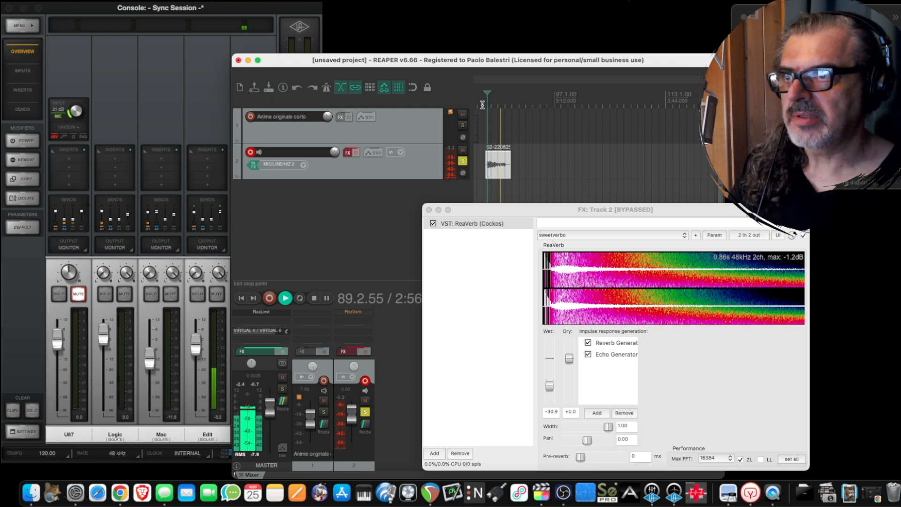
key(space)
click(484, 106)
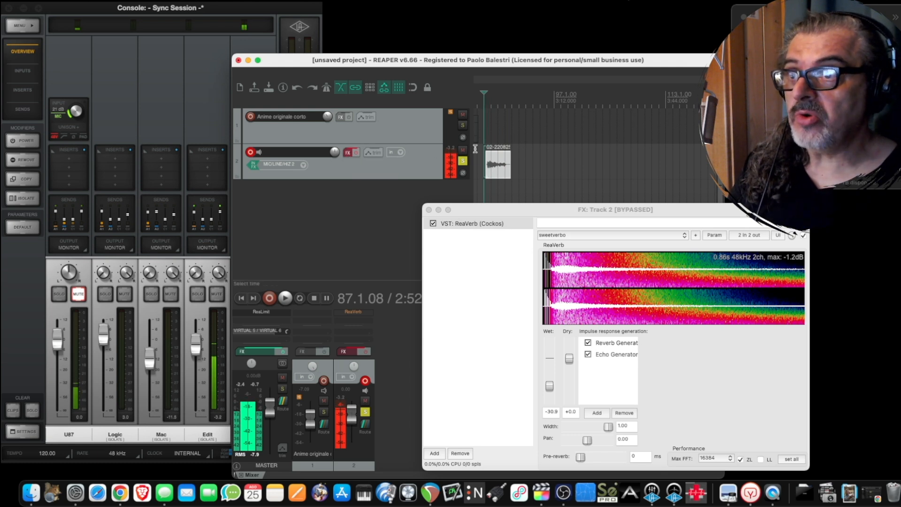
click(356, 153)
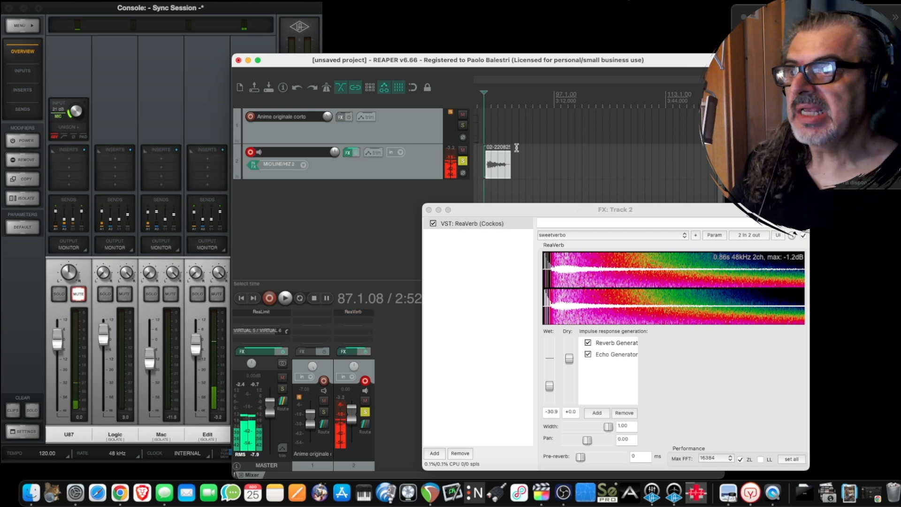
- Switch live voice monitoring from track 2 to the unmuted U87 channel in Console, and play the test take from about 2:52
click(366, 390)
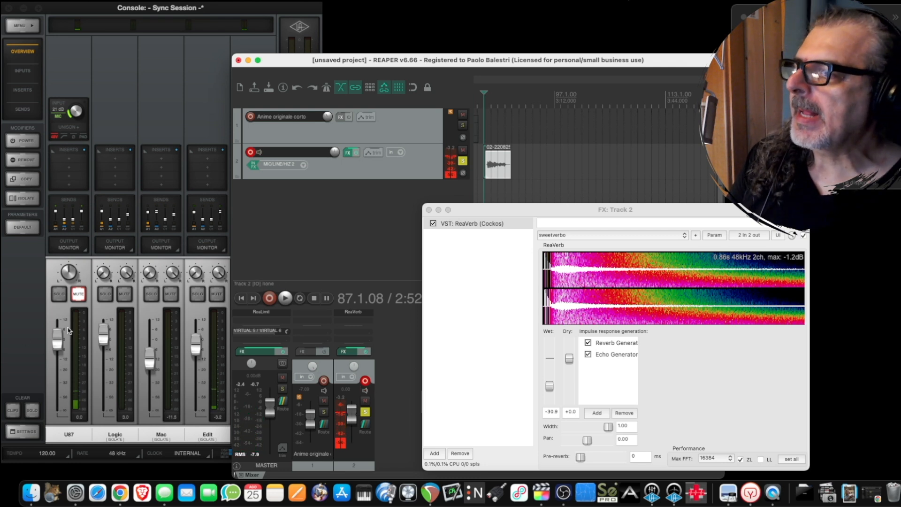
click(78, 295)
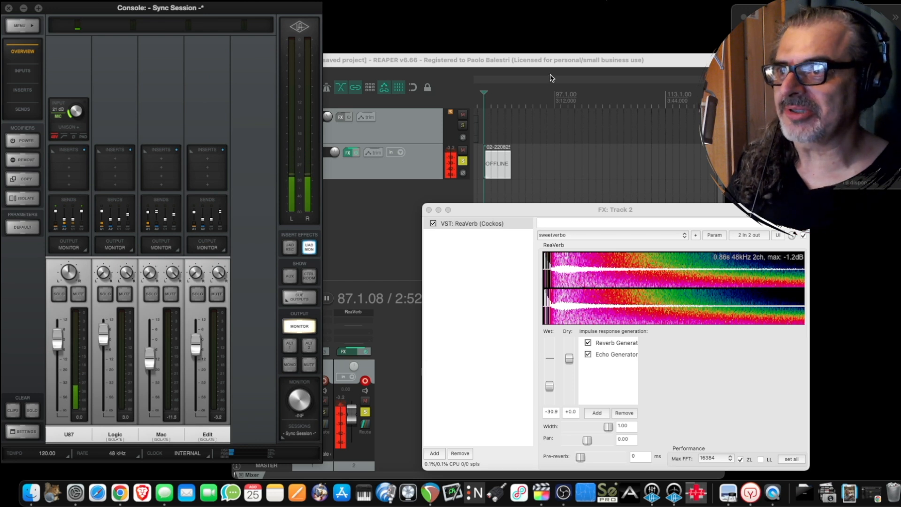
click(484, 94)
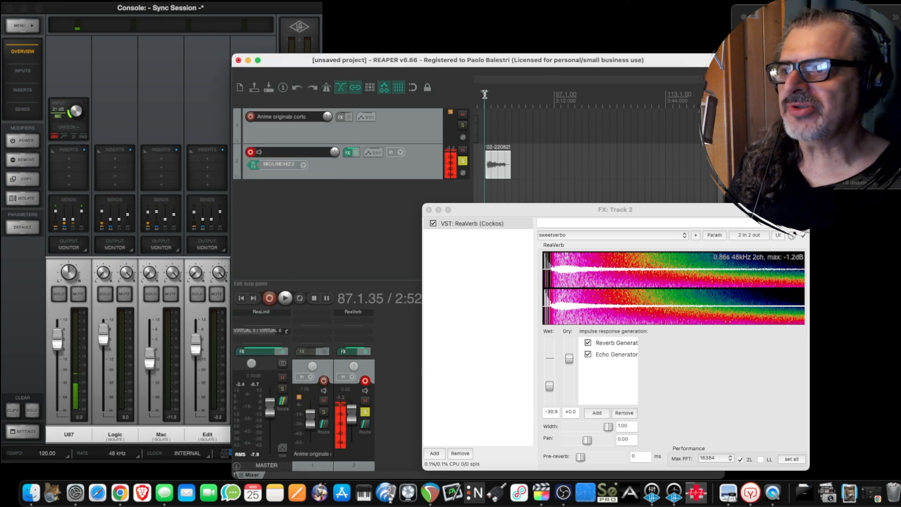
key(space)
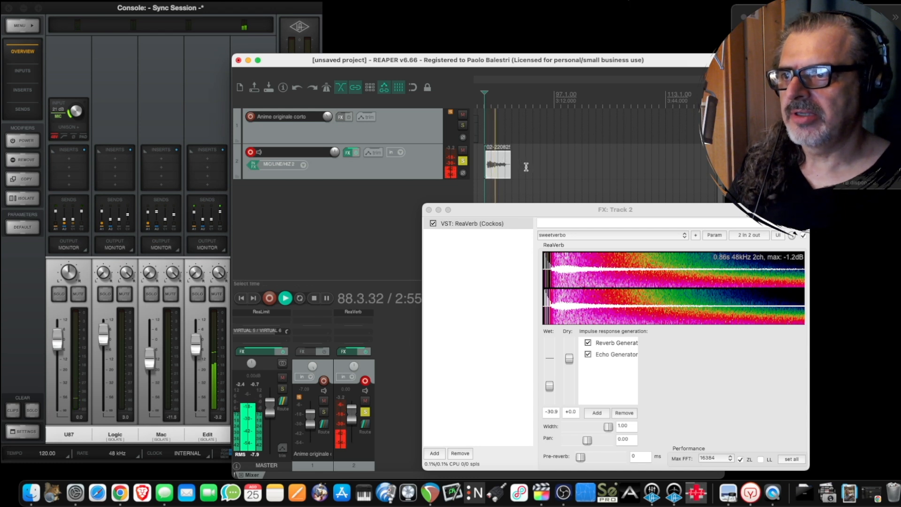
key(space)
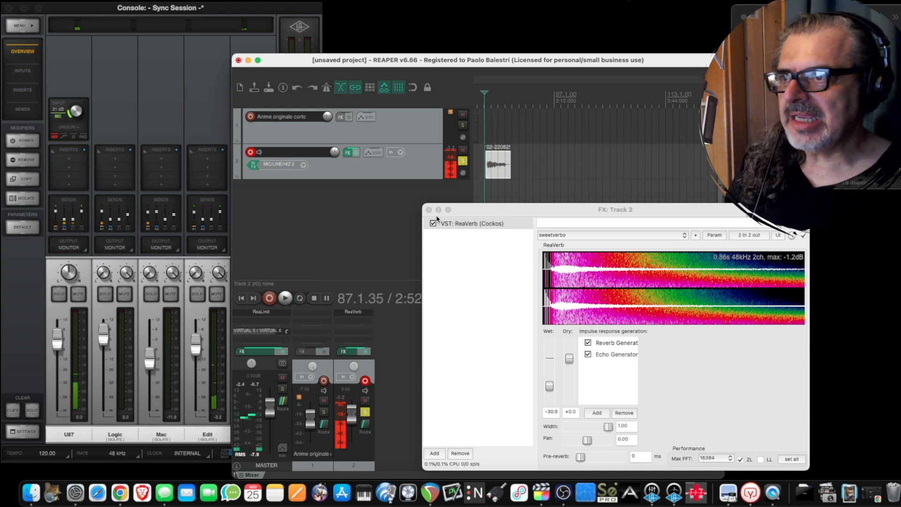
- Set the time selection around the first voice take, from 52.2.28 to 63.3.36, and place the edit cursor at its start
scroll(504, 162, down, 3)
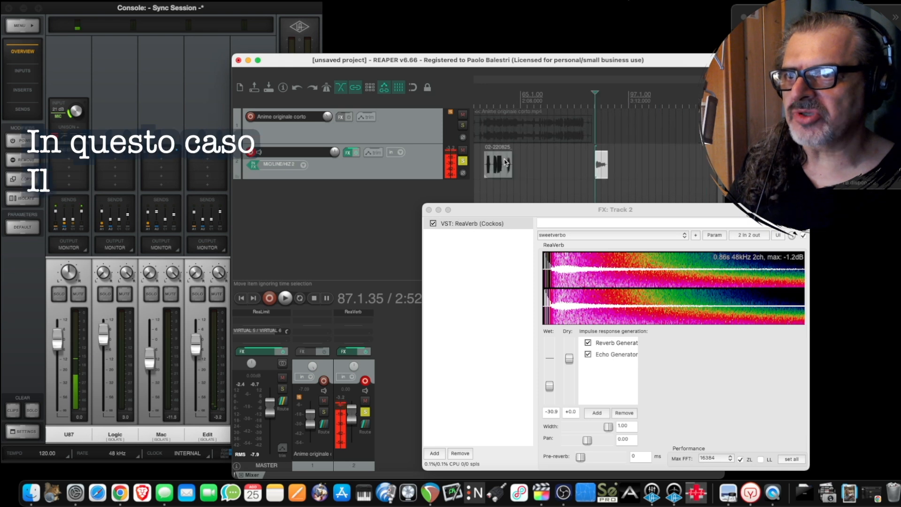
scroll(504, 162, down, 1)
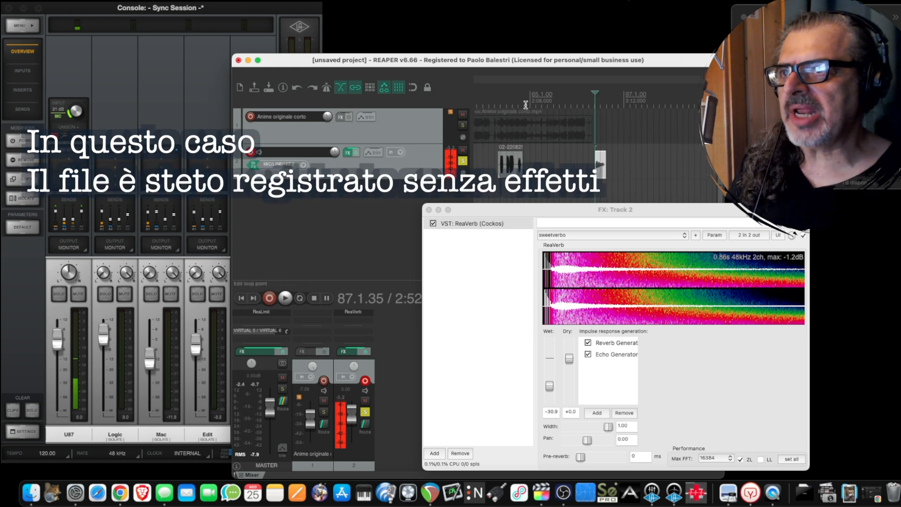
drag(526, 104, 492, 113)
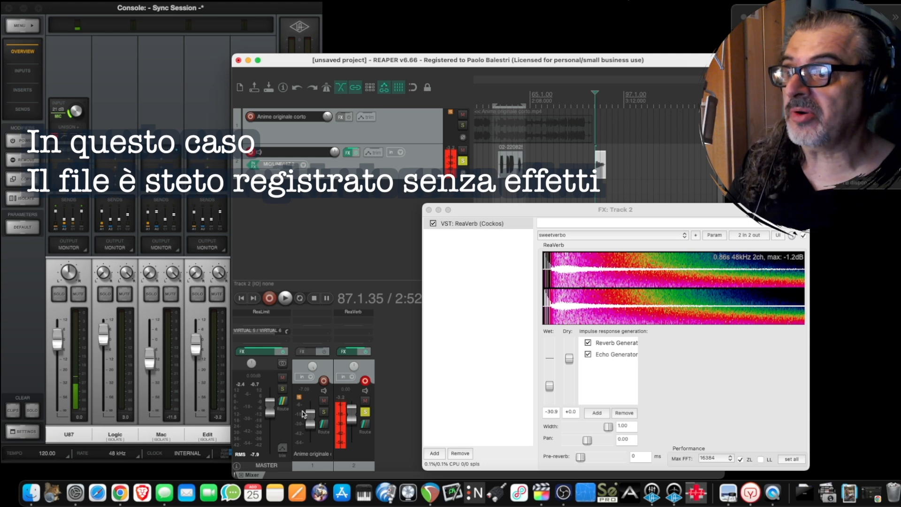
key(space)
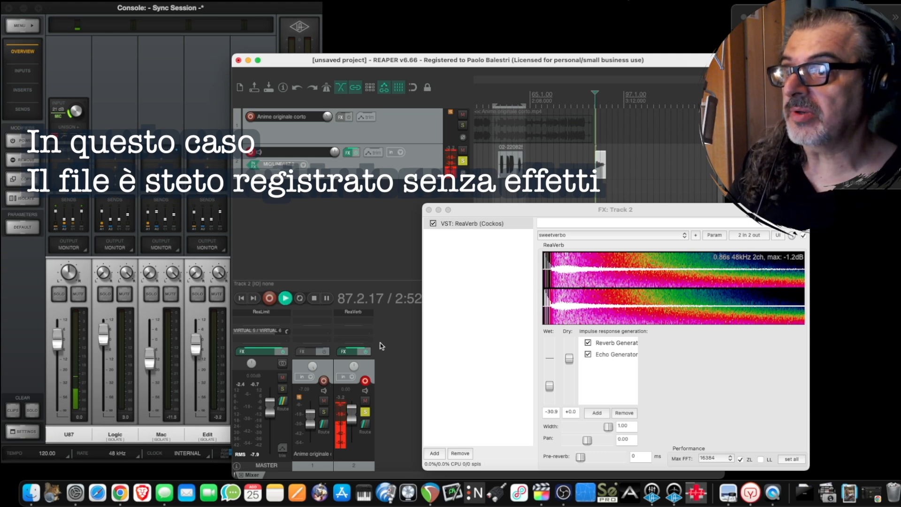
key(space)
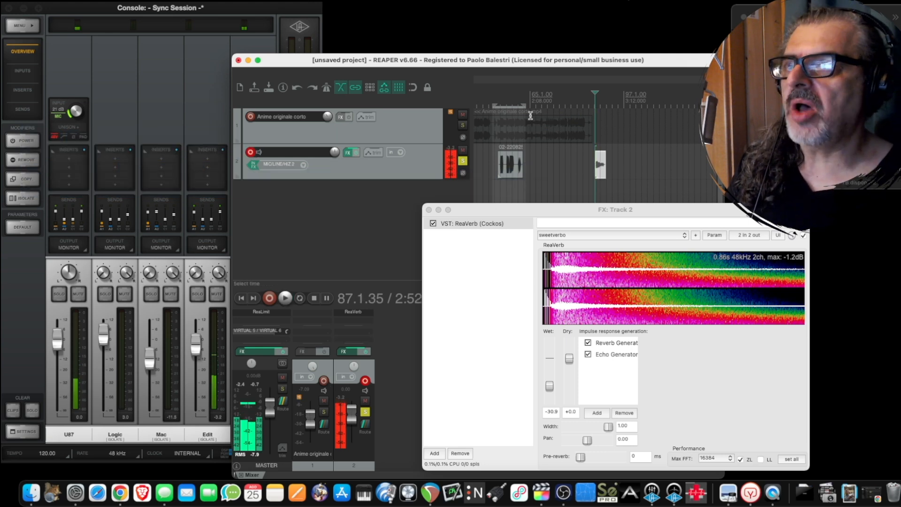
click(493, 114)
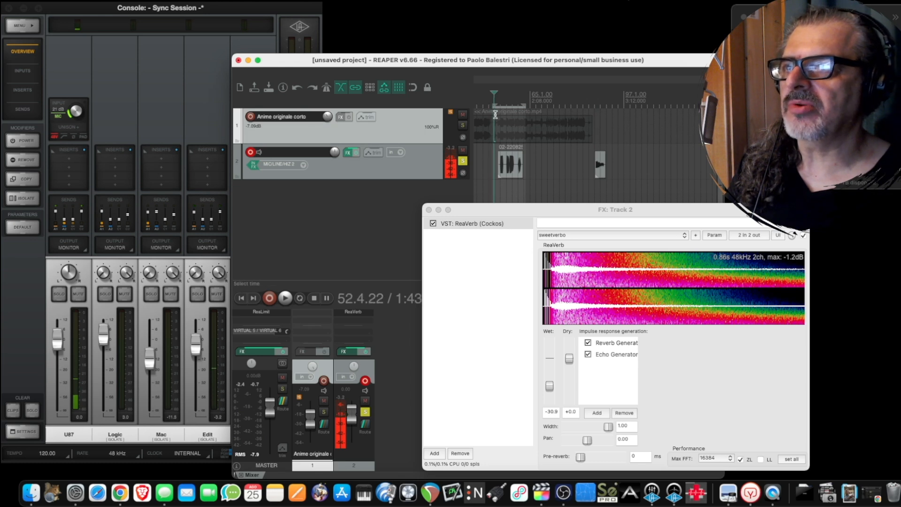
- While playing the first voice take, lower the Anime originale corto track to about -19.2 dB and track 2 to -4.77 dB
key(space)
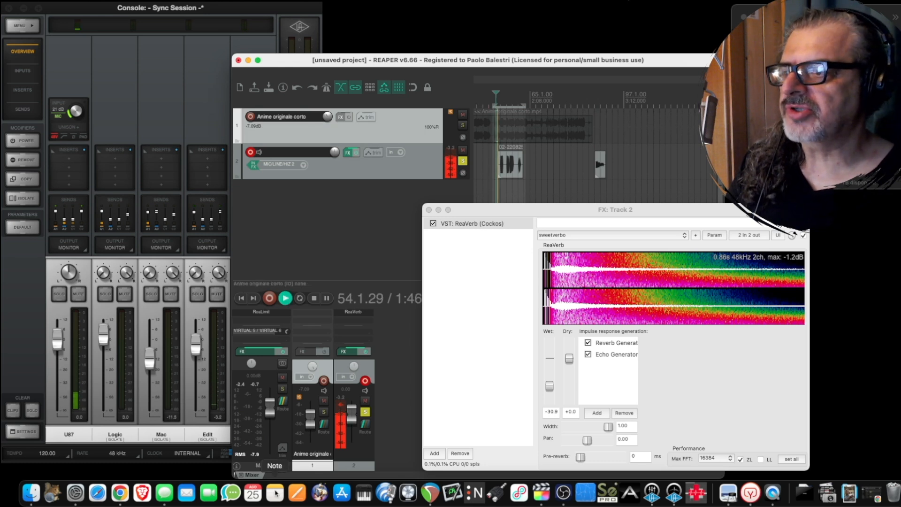
drag(311, 417, 354, 421)
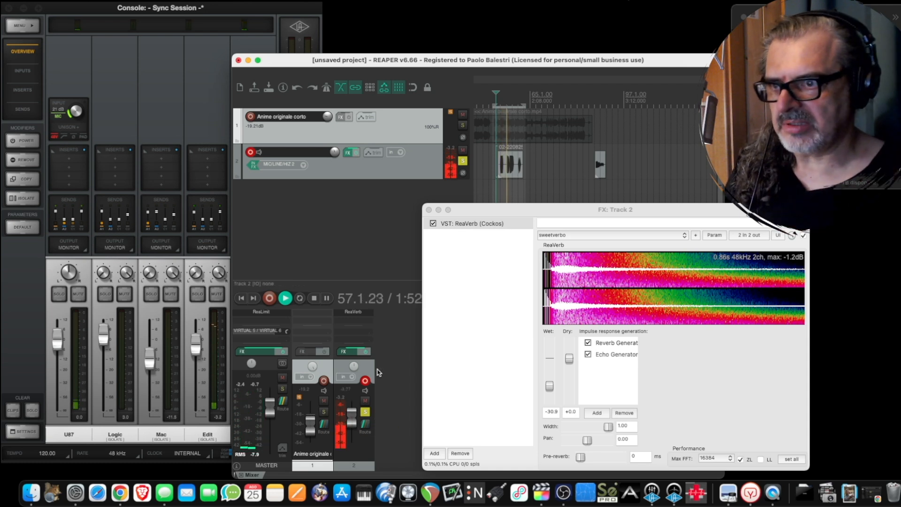
- Lower ReaVerb's wet level to -34.9 dB, close track 2's effects window, and stop playback
drag(549, 386, 550, 389)
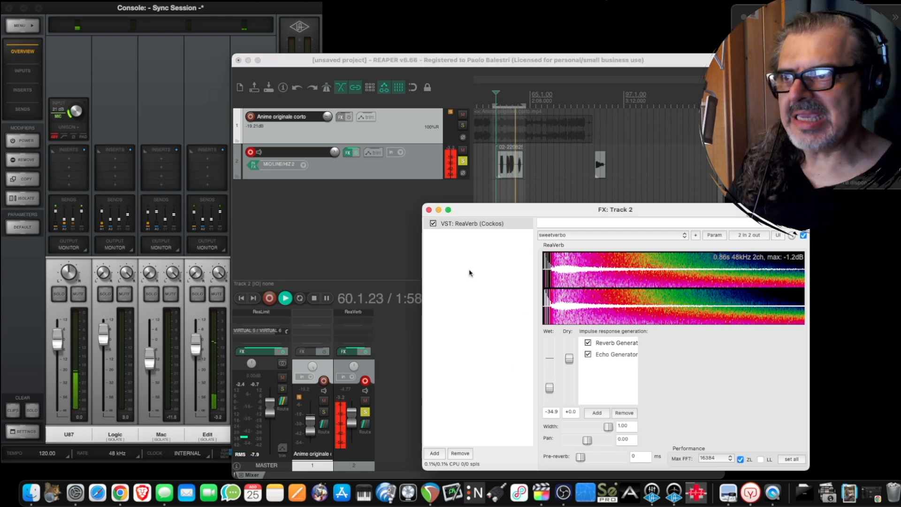
click(429, 209)
key(space)
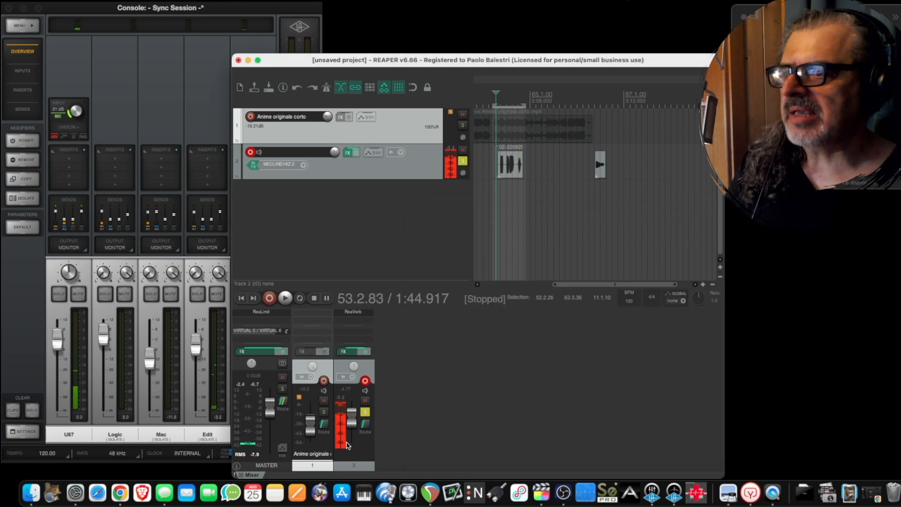
- Switch live monitoring back to track 2, mute the U87 channel in Console, and compare the voice with track 2's effects bypassed and enabled
click(365, 393)
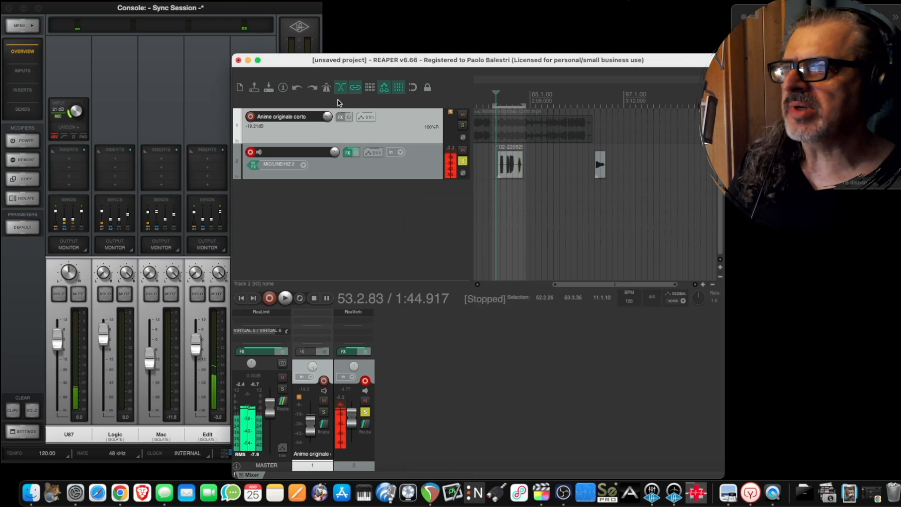
click(356, 153)
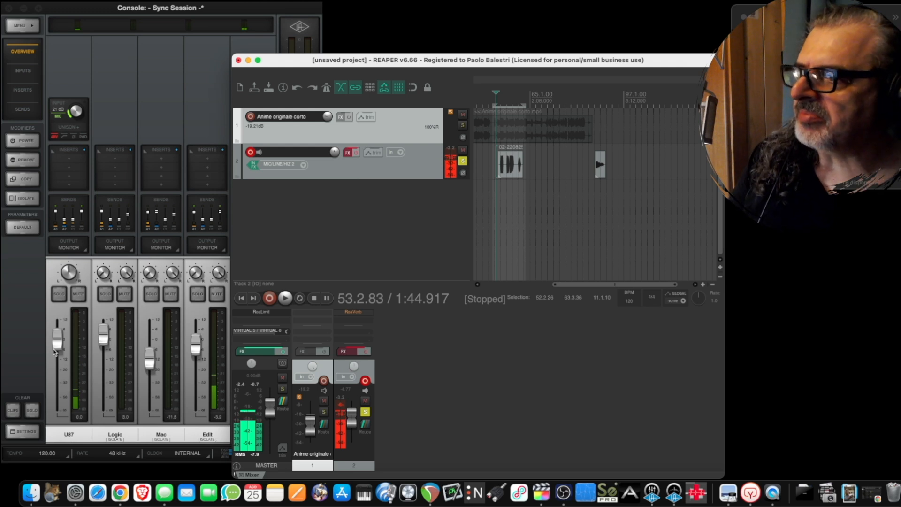
click(79, 295)
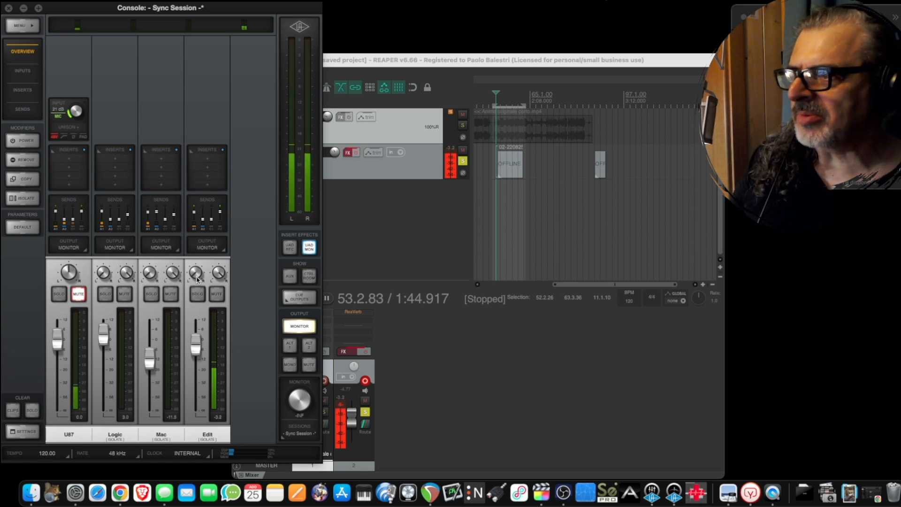
click(509, 364)
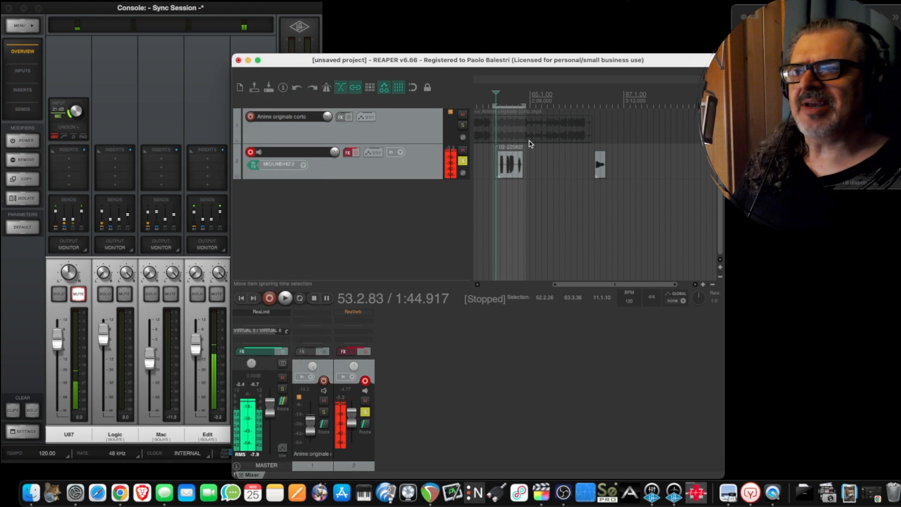
click(356, 154)
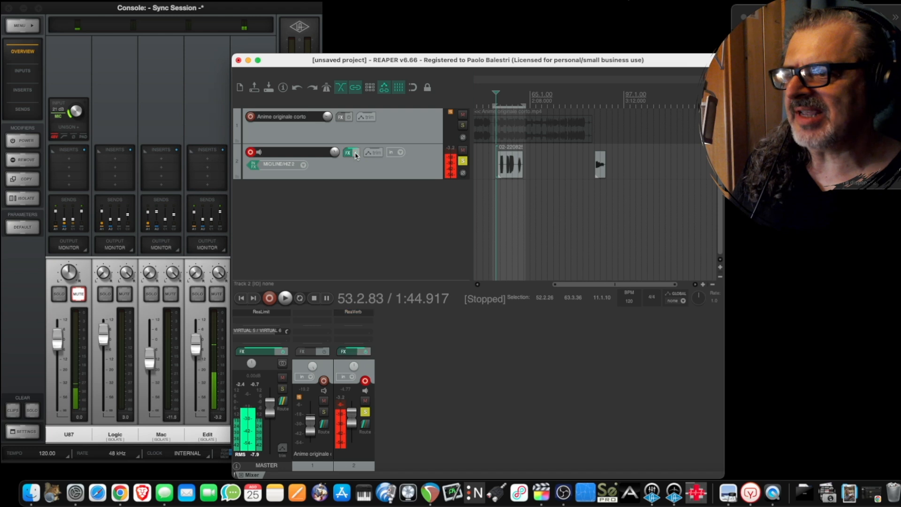
- Unsolo track 2 and lower the Anime originale corto track's volume almost all the way down
click(464, 161)
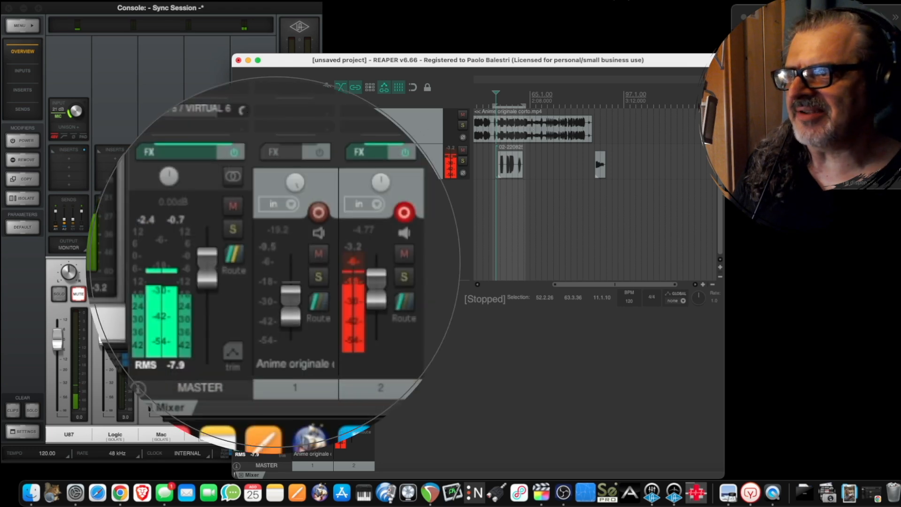
drag(288, 300, 312, 427)
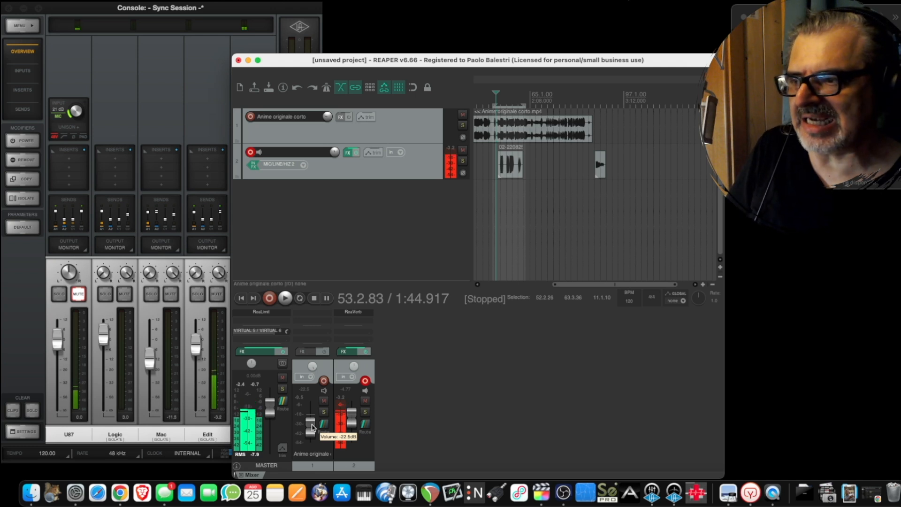
drag(312, 427, 315, 450)
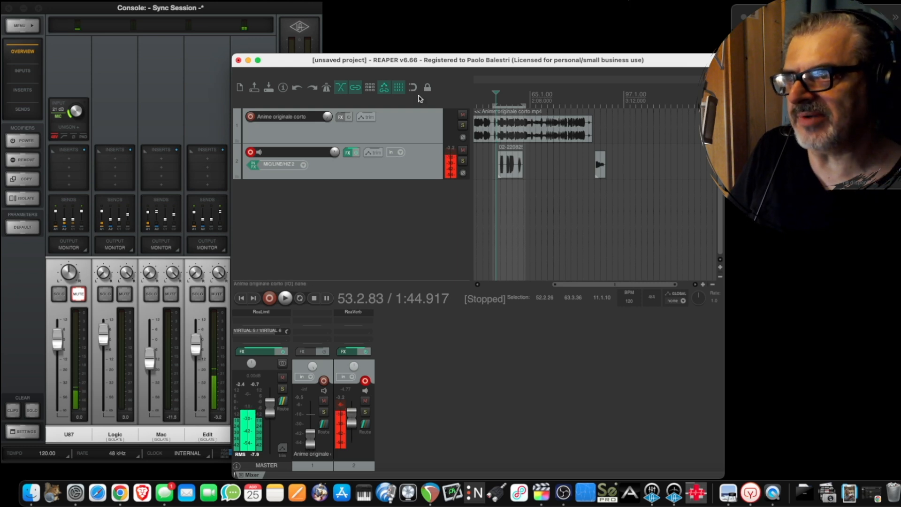
- Show REAPER's video window
click(107, 1)
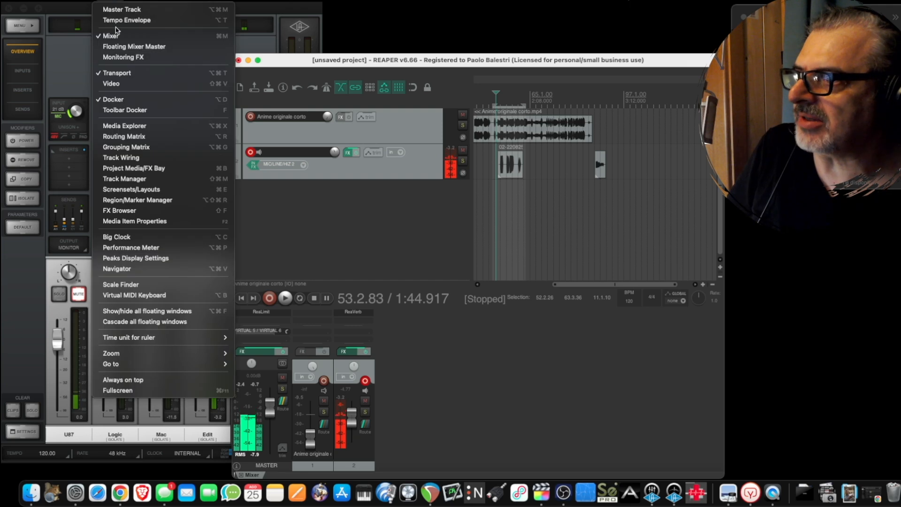
click(128, 83)
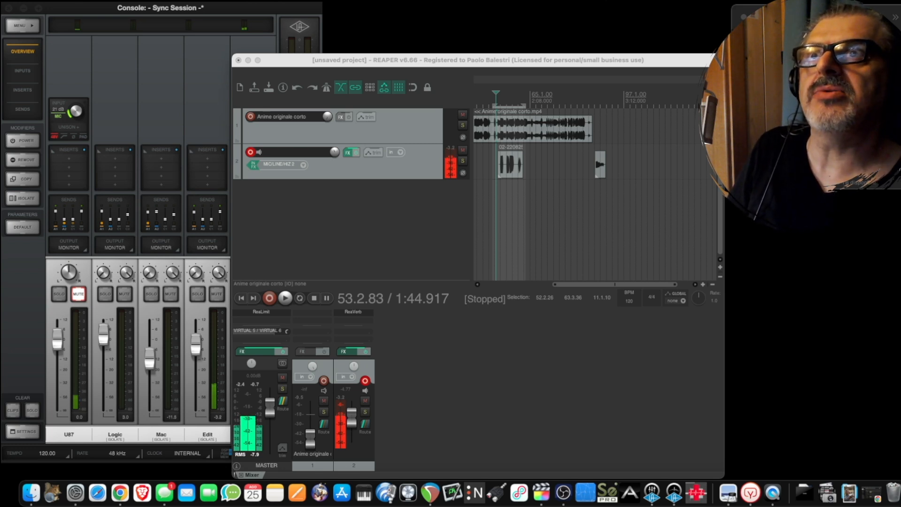
- Shrink the video window, place it beside the project window, and briefly play the voice take against the video
drag(900, 422, 790, 222)
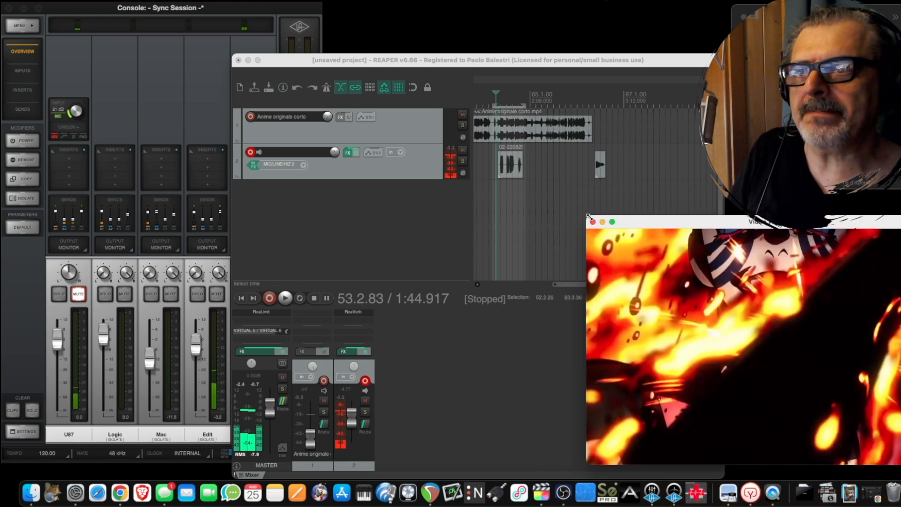
drag(610, 221, 798, 263)
drag(873, 269, 805, 277)
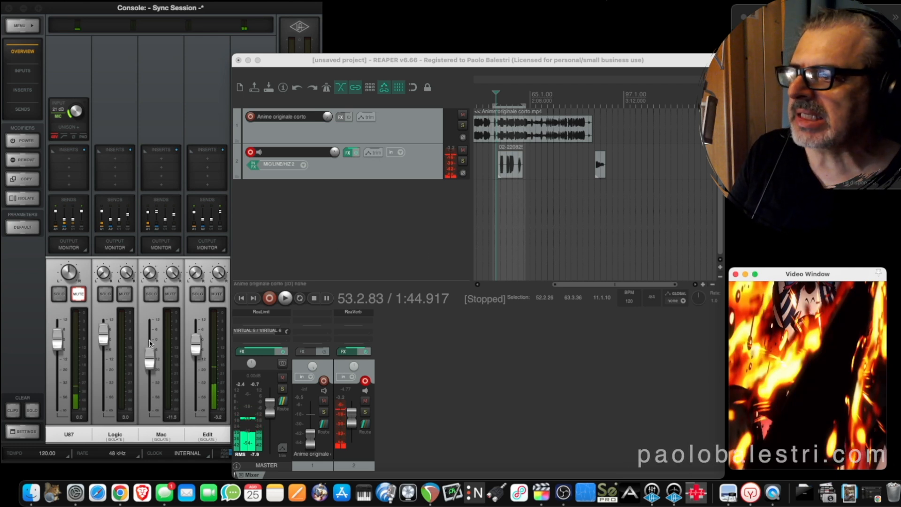
key(space)
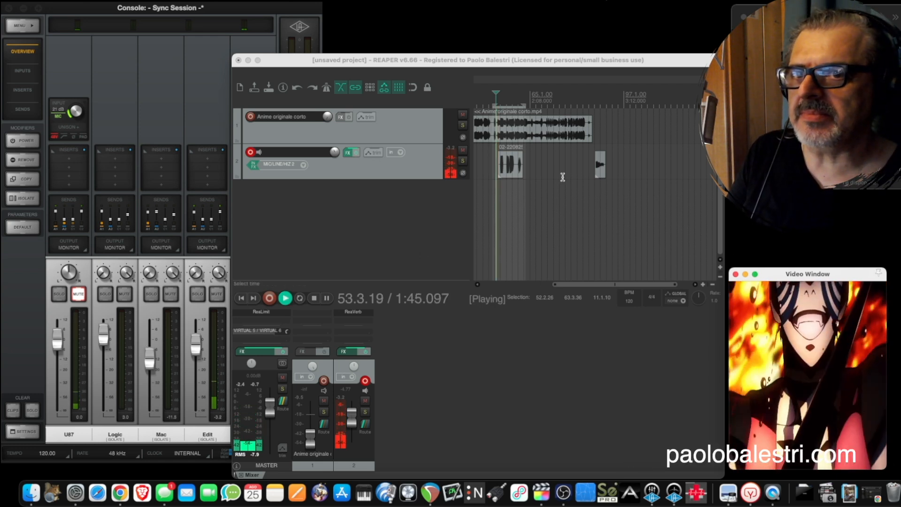
key(space)
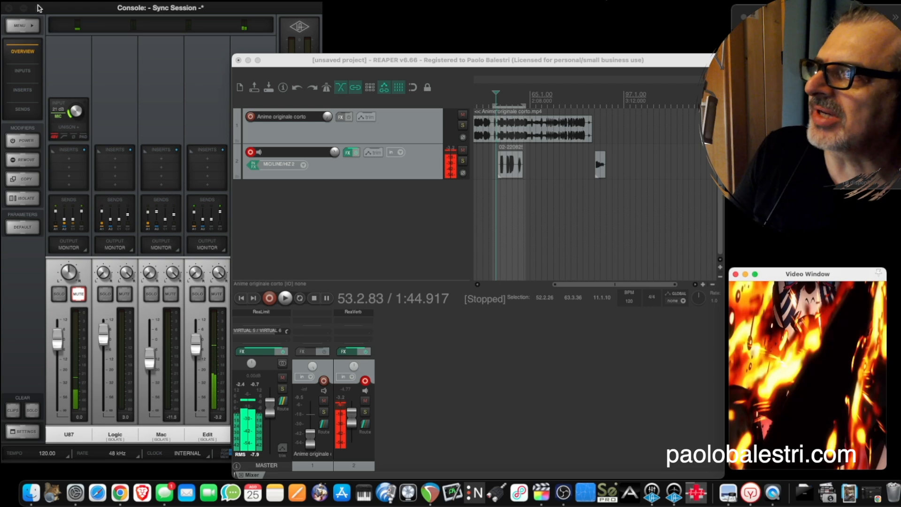
- Open the Render to File settings, set the bounds to Time selection and the sample rate to 48000 Hz
click(285, 59)
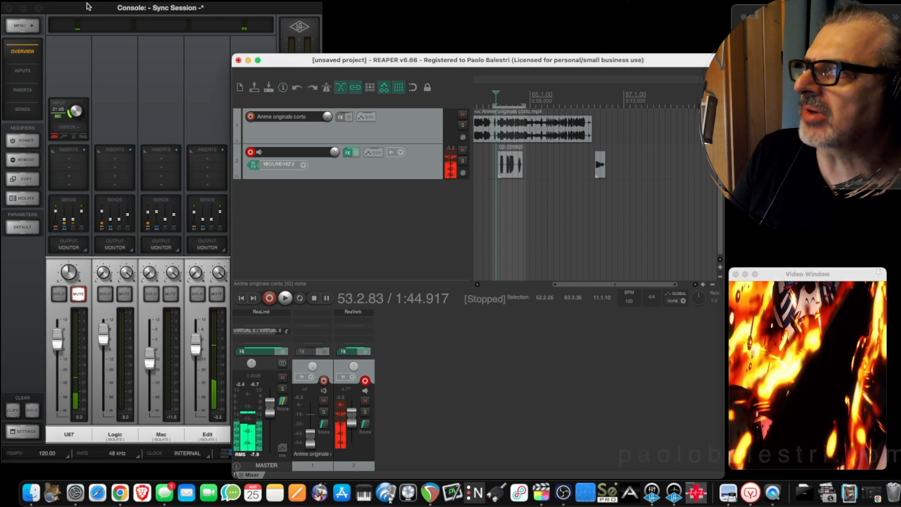
click(87, 4)
click(130, 158)
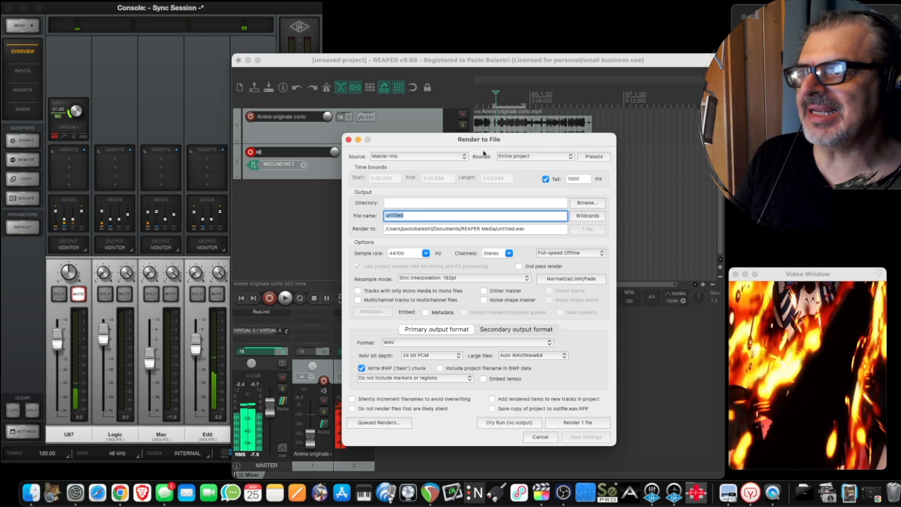
click(543, 156)
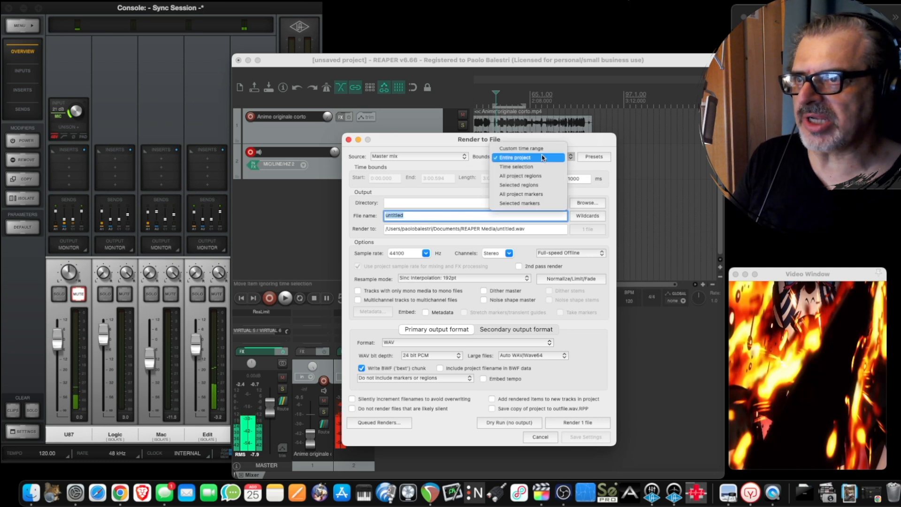
click(542, 167)
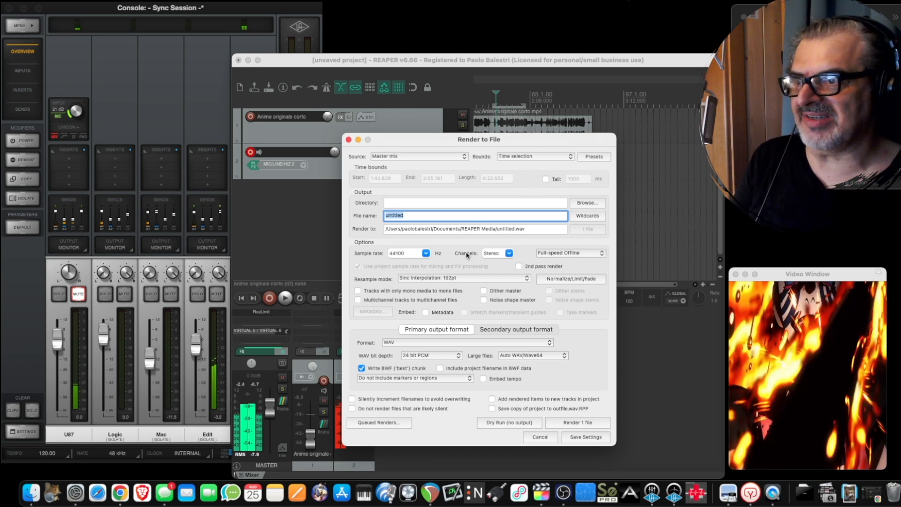
click(415, 342)
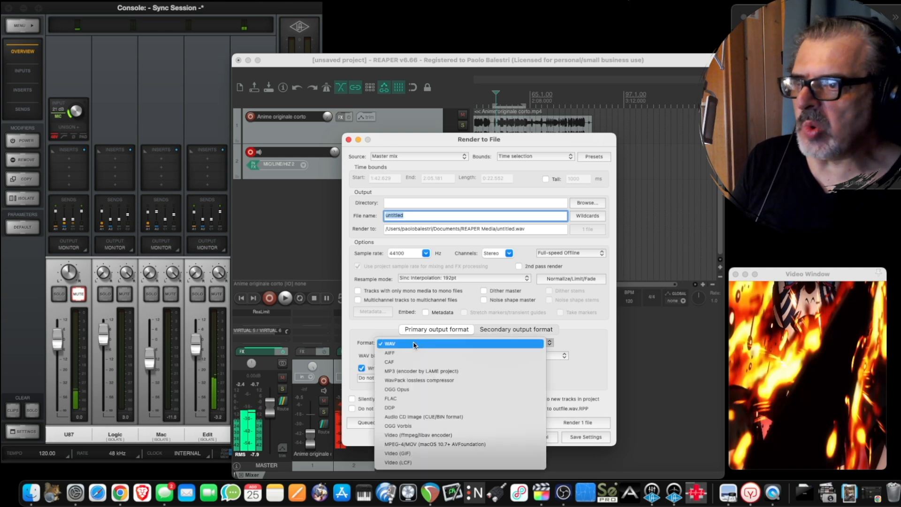
click(414, 345)
click(426, 254)
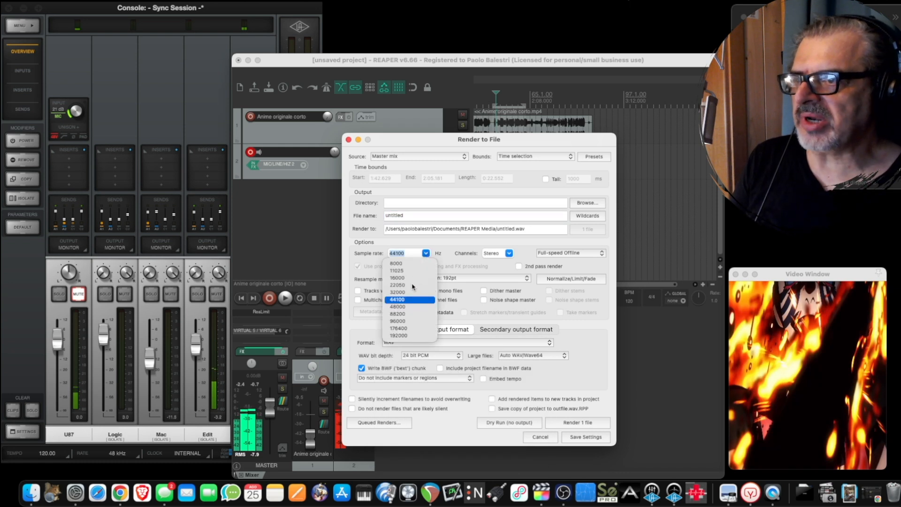
click(401, 306)
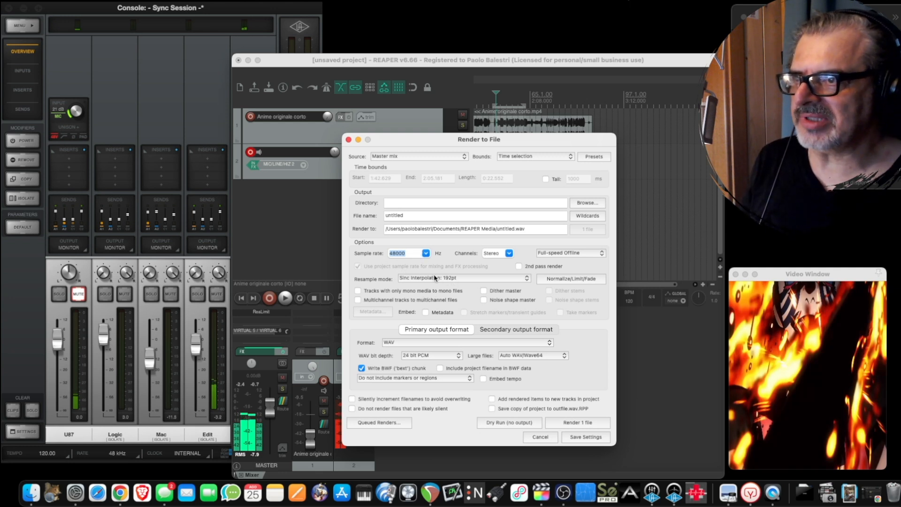
- Render the time selection as MPEG-4/MOV (macOS 10.7+ AVFoundation) and close the render report
click(431, 343)
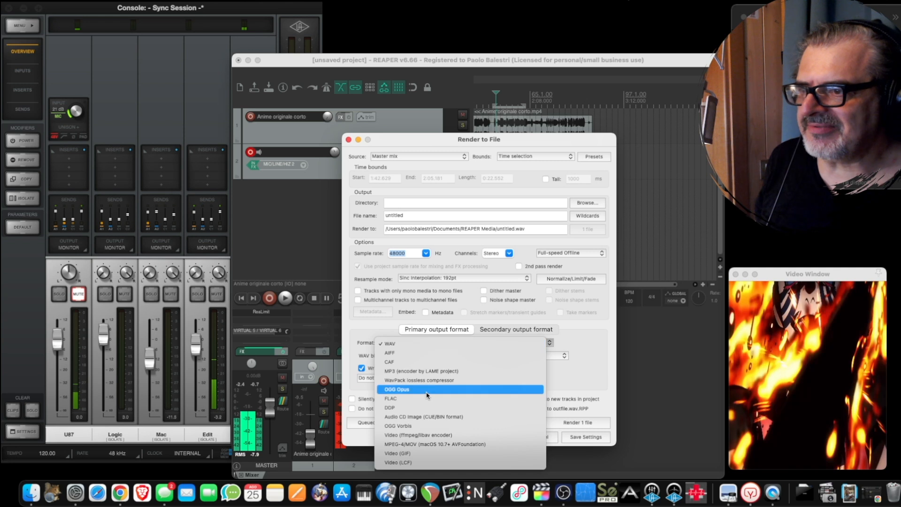
click(433, 444)
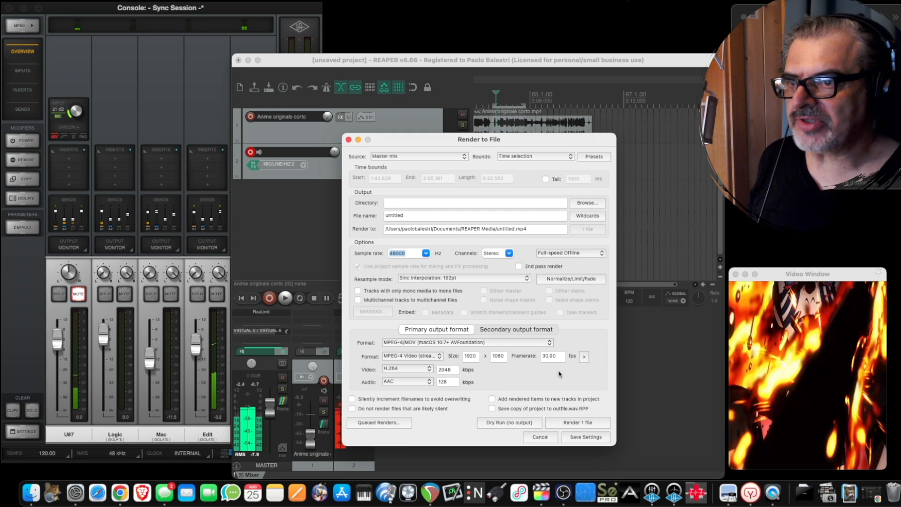
click(576, 422)
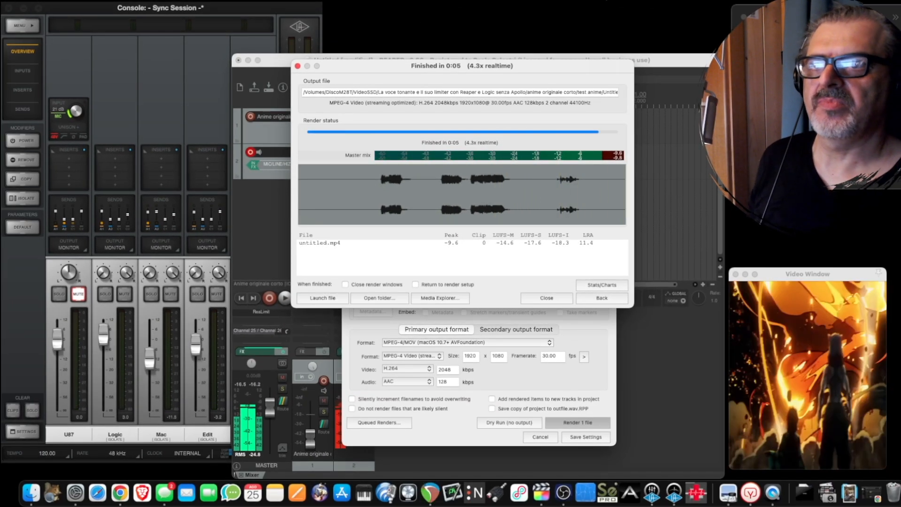
click(558, 300)
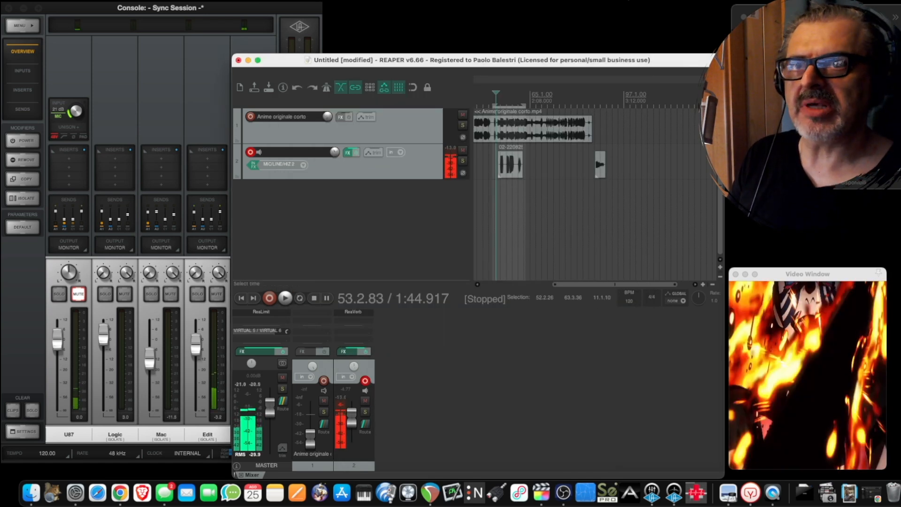
- Open the rendered untitled.mp4 in the audio editor, play several voice passages, close the file, and return to REAPER
click(628, 1)
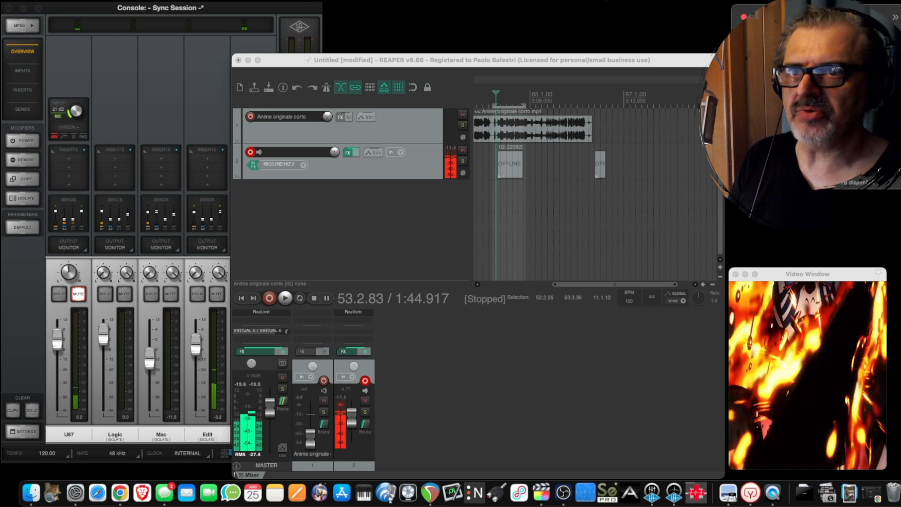
drag(793, 70, 385, 494)
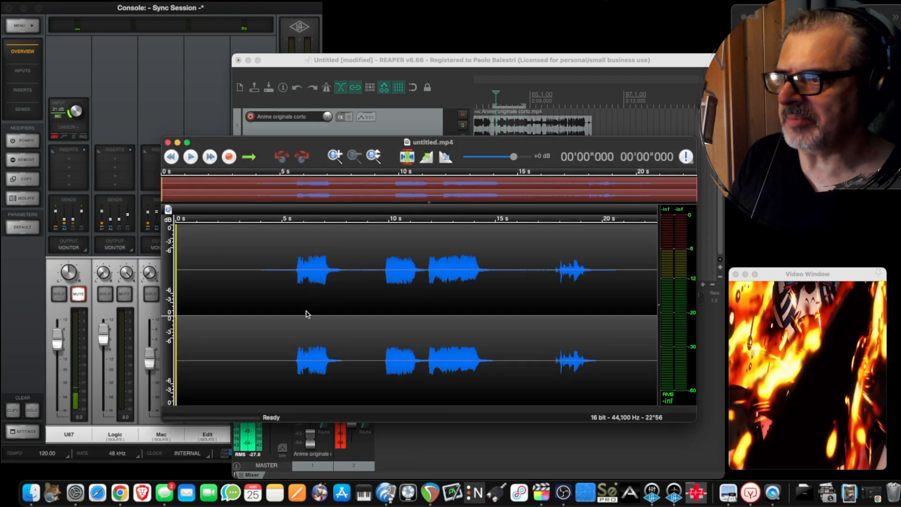
click(284, 292)
key(space)
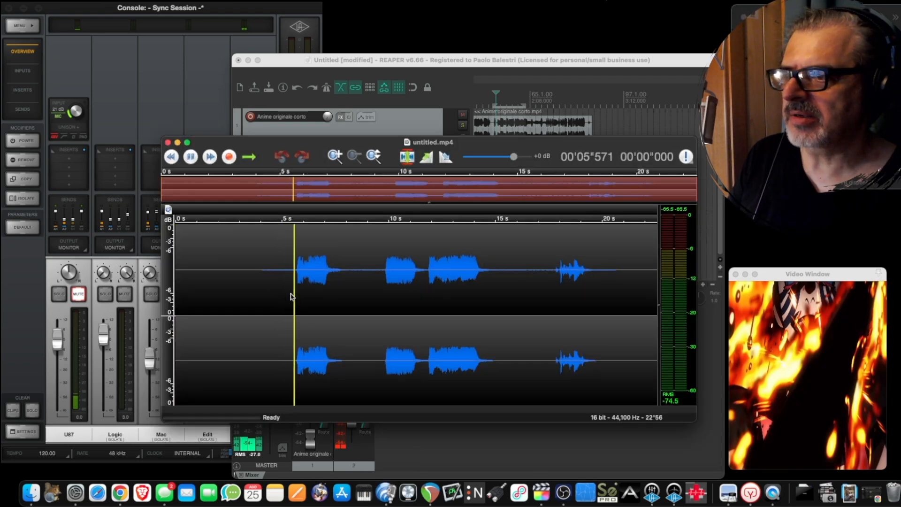
click(389, 298)
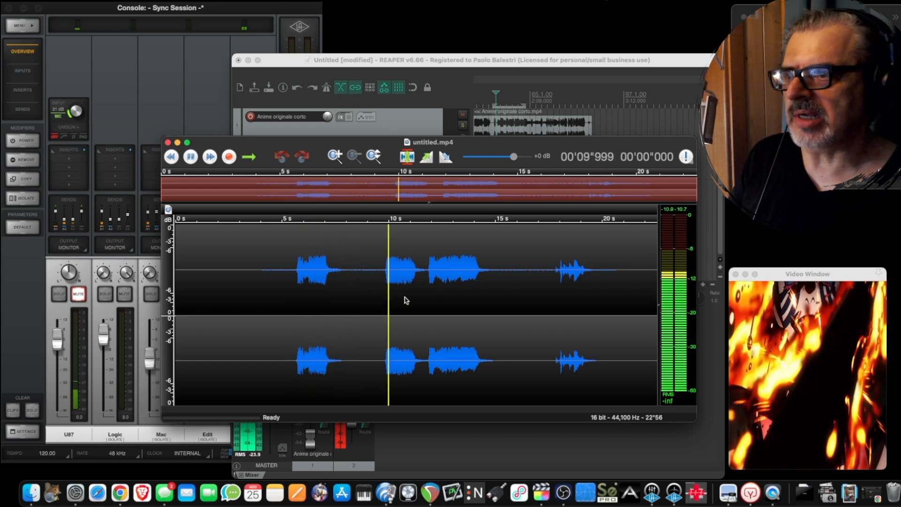
click(551, 288)
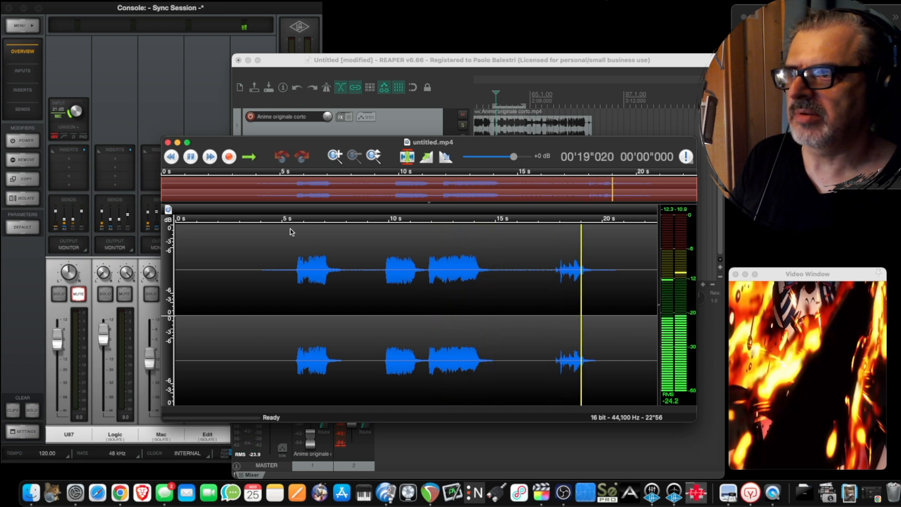
click(190, 156)
click(167, 142)
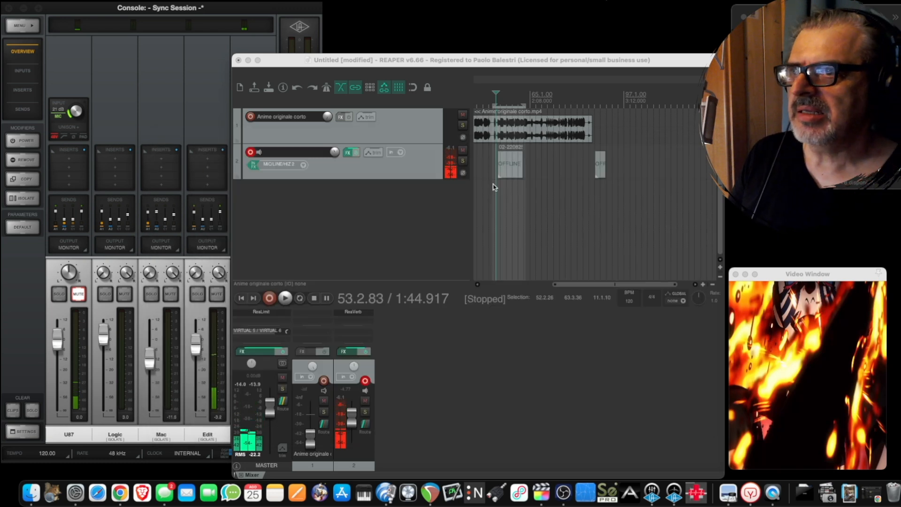
click(562, 191)
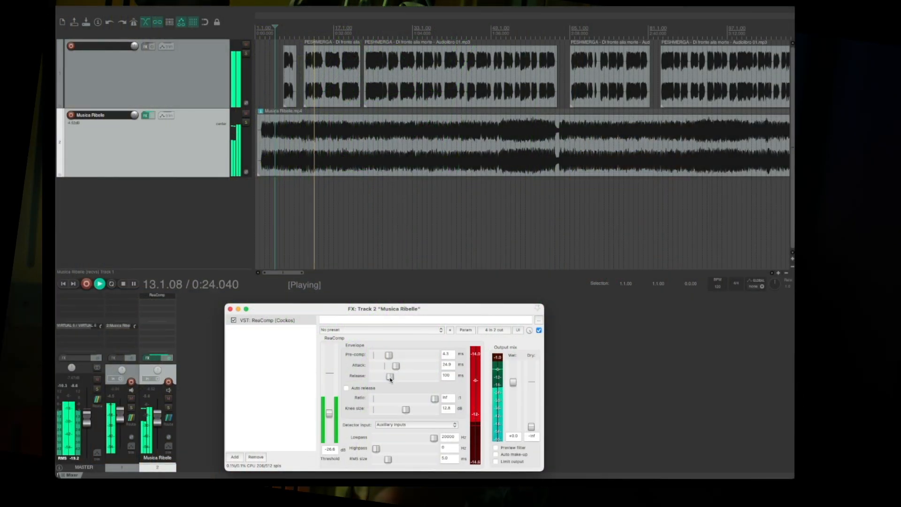
- In Musica Ribelle's ReaComp, raise the release to about 518 ms, set wet to -1.5 dB, and adjust the threshold during playback
drag(390, 376, 407, 377)
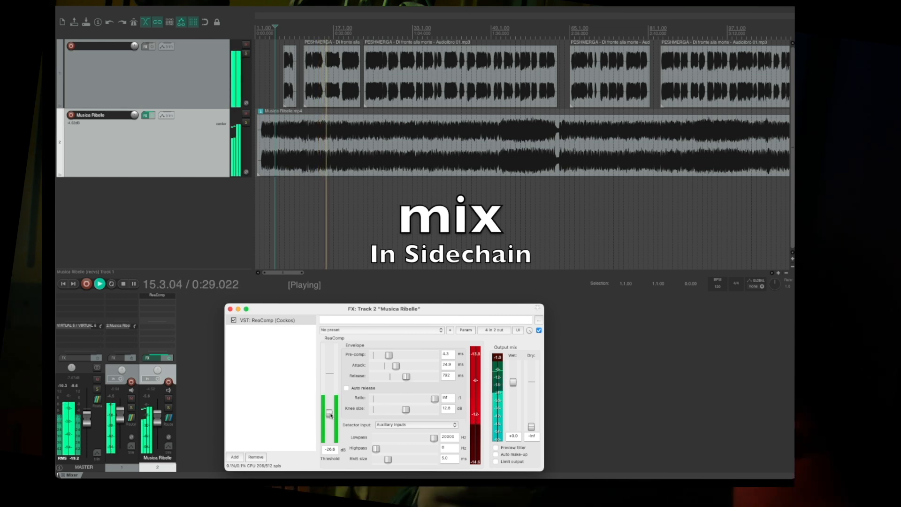
drag(407, 377, 402, 377)
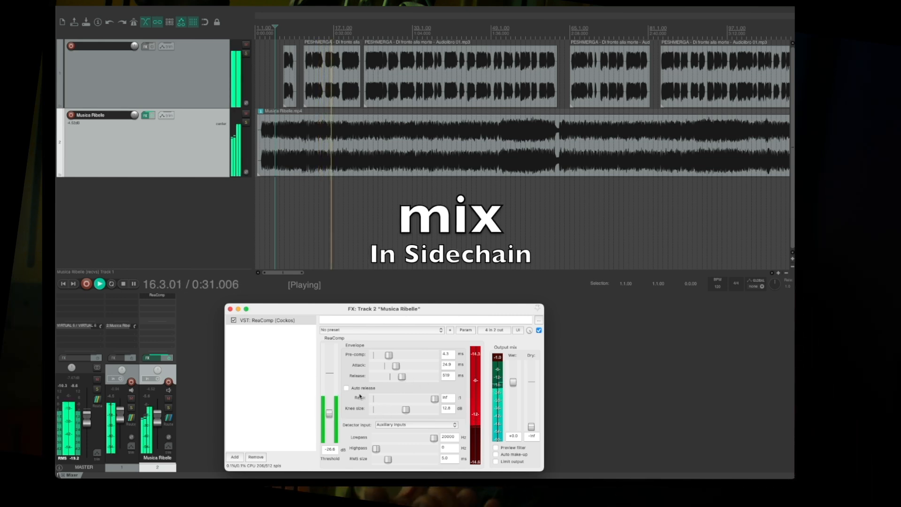
drag(330, 415, 330, 410)
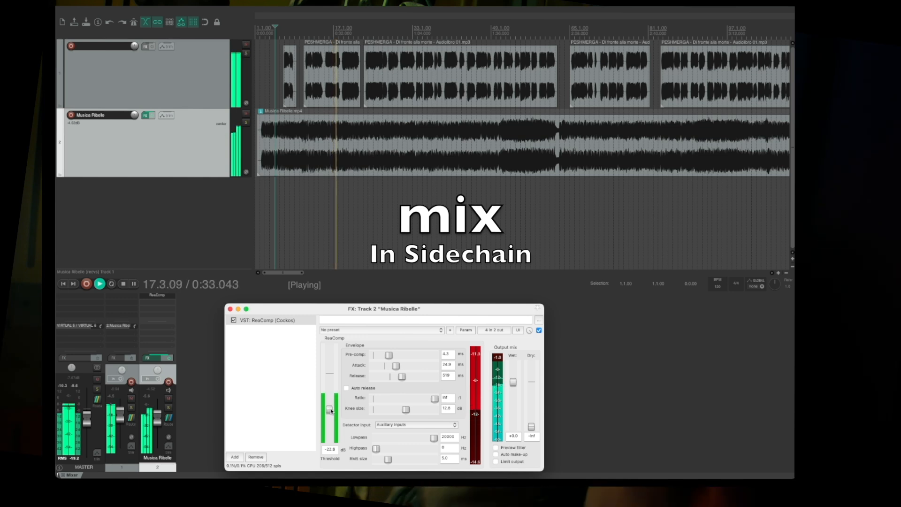
drag(514, 385, 515, 387)
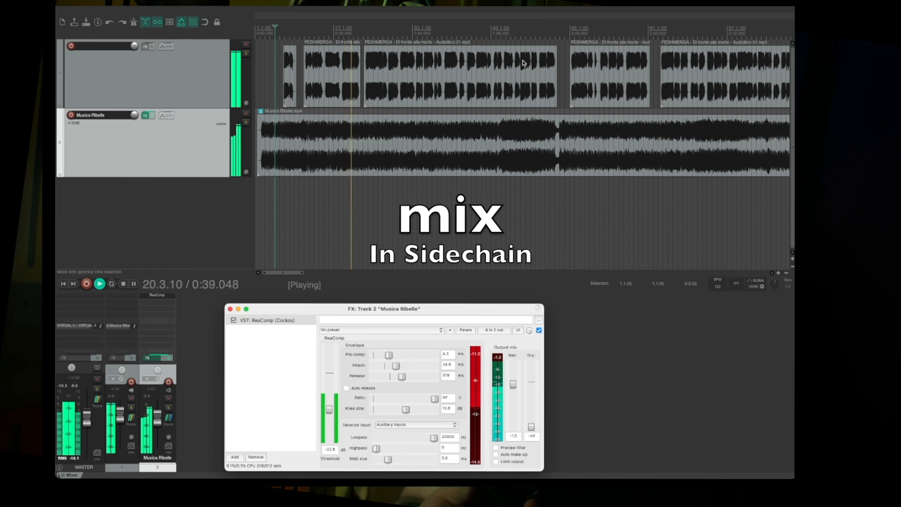
click(527, 36)
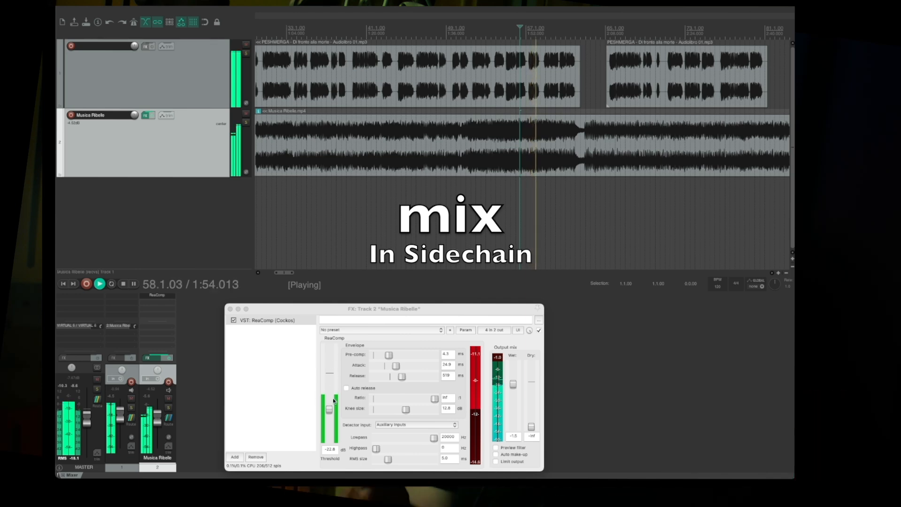
drag(329, 409, 330, 416)
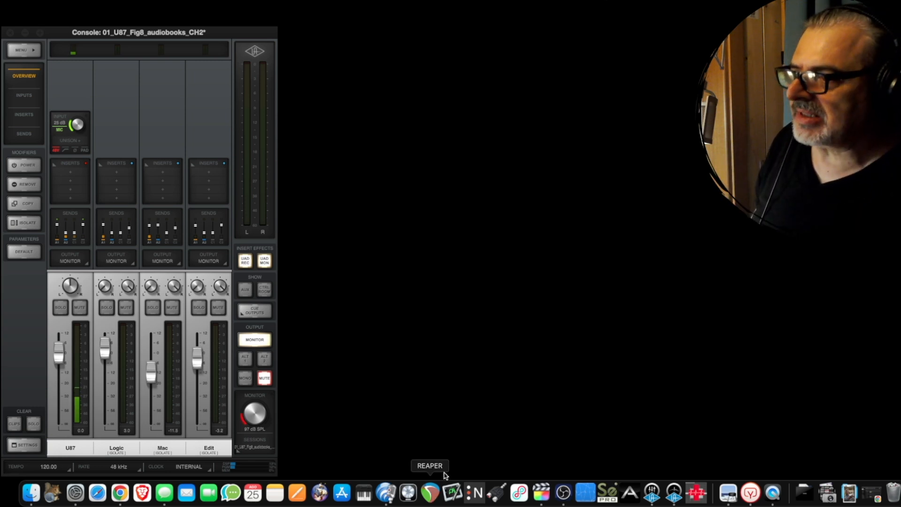
- Launch REAPER and move its window next to the Console mixer
click(430, 493)
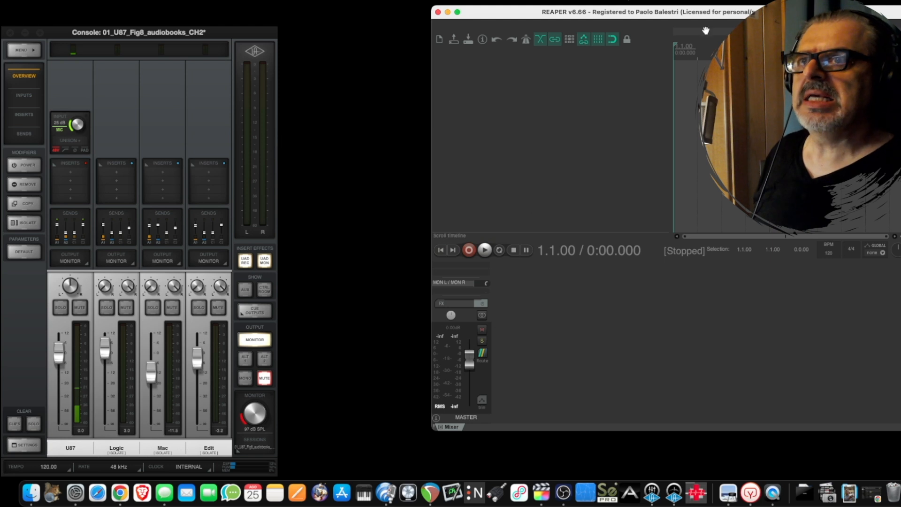
drag(706, 14, 459, 38)
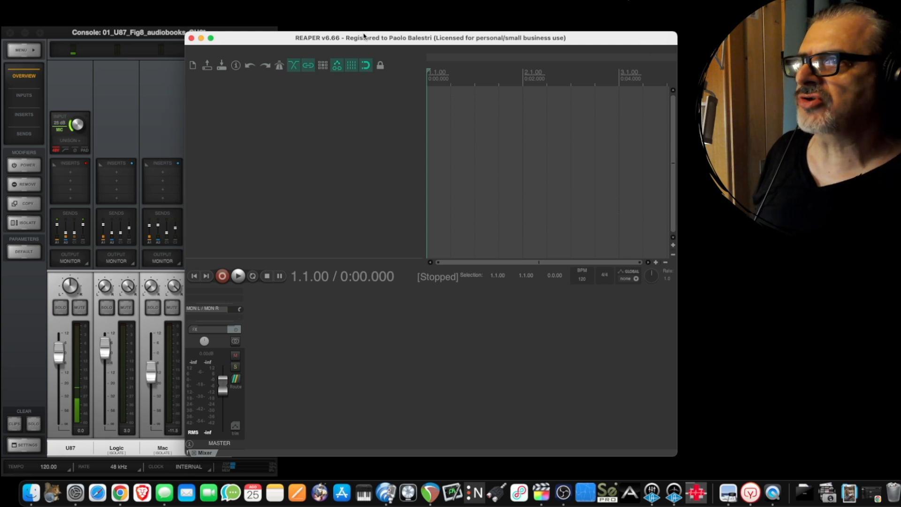
drag(364, 36, 405, 40)
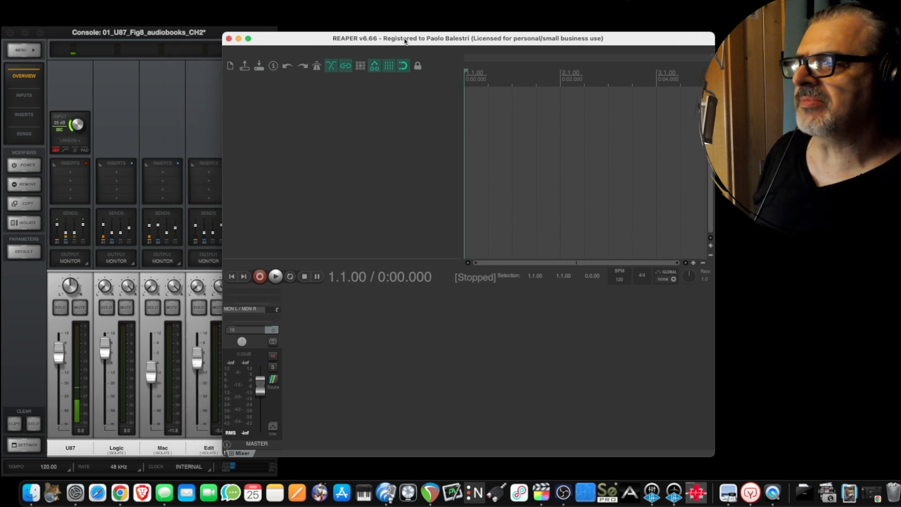
- Add a track, arm it for recording, and set its mono input to MIC/LINE/HIZ 2
double_click(363, 98)
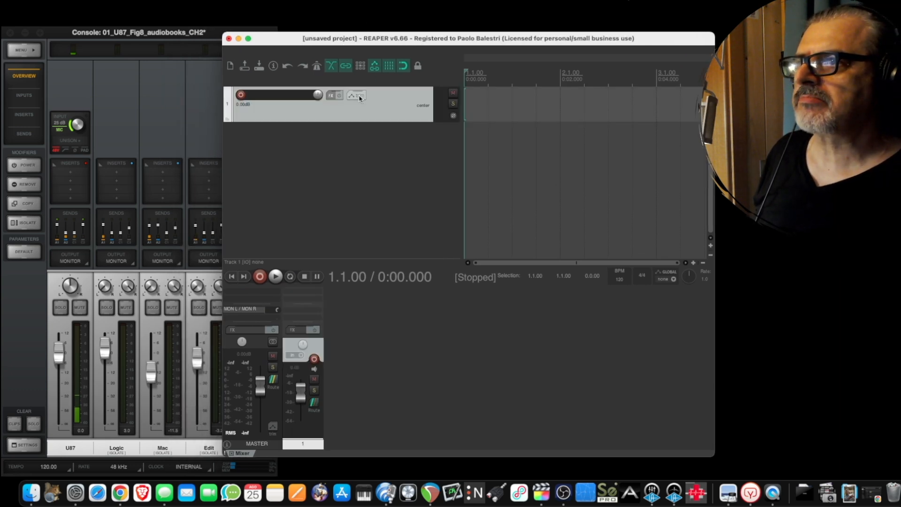
click(241, 95)
click(284, 108)
mouse_move(289, 116)
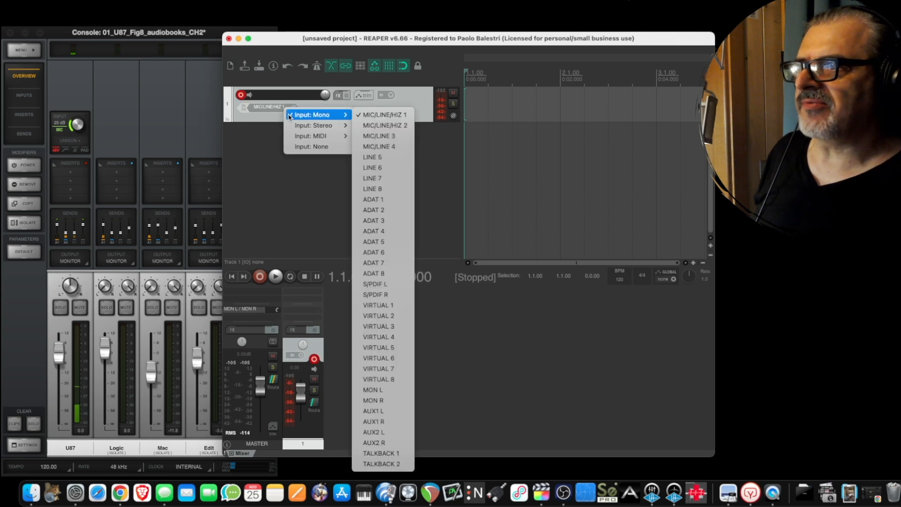
click(383, 125)
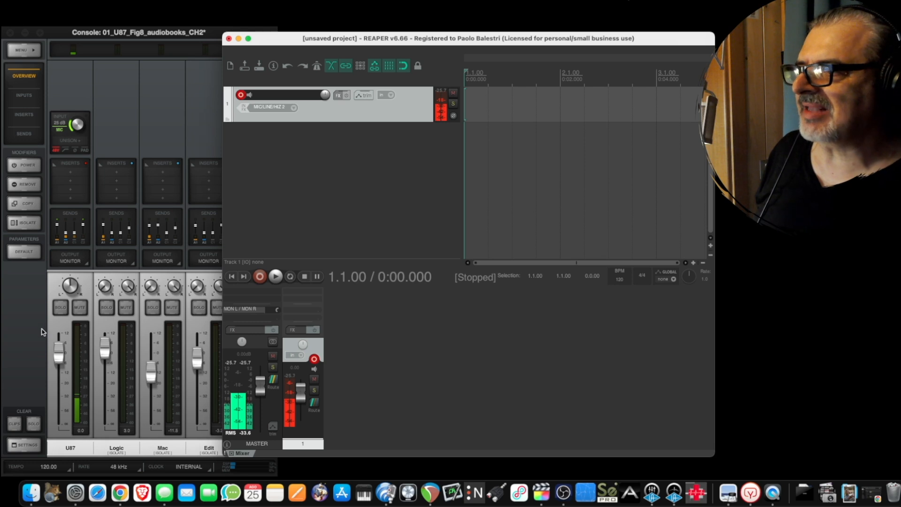
- Switch to Console and mute the U87 channel
click(43, 332)
click(80, 308)
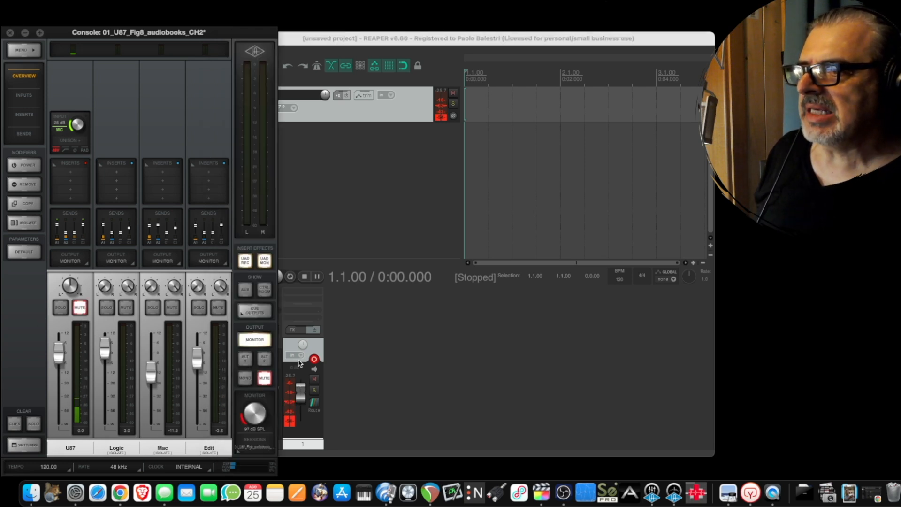
- Replace the master track's MON L / MON R hardware output with VIRTUAL 5 / VIRTUAL 6
click(314, 402)
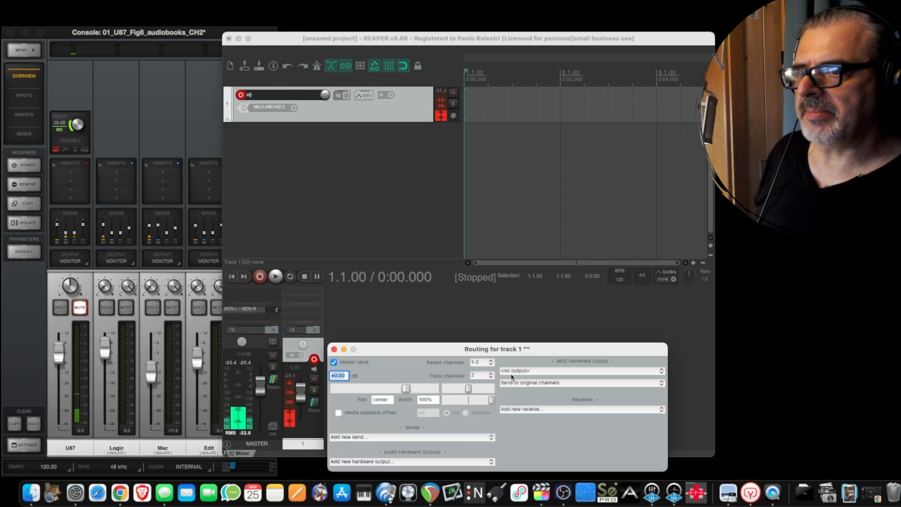
click(334, 349)
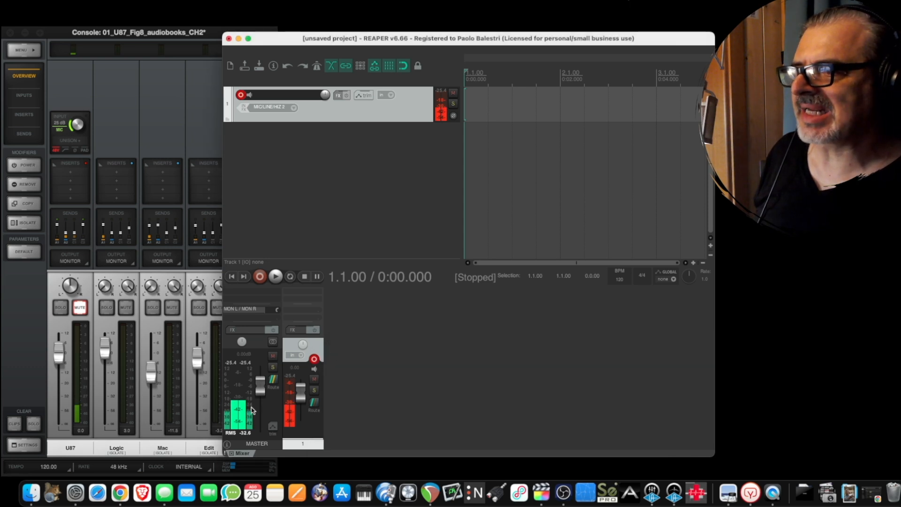
click(272, 379)
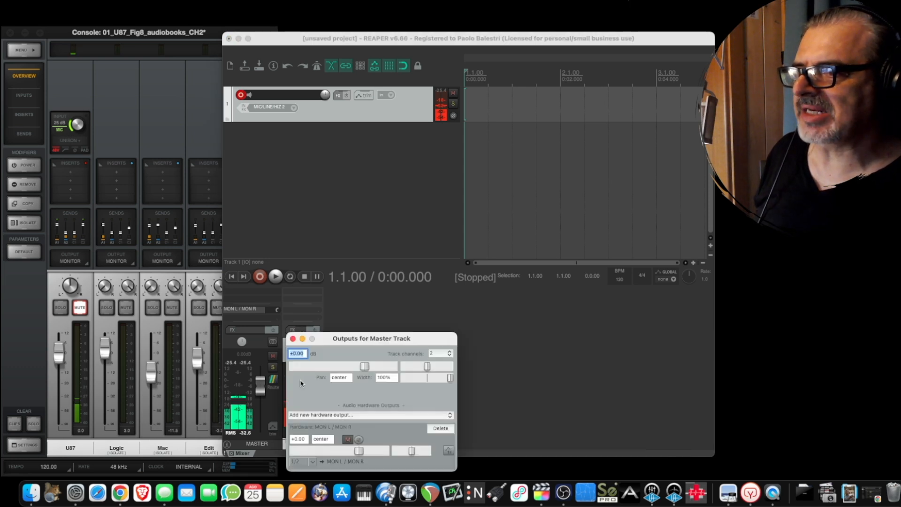
click(440, 430)
click(434, 415)
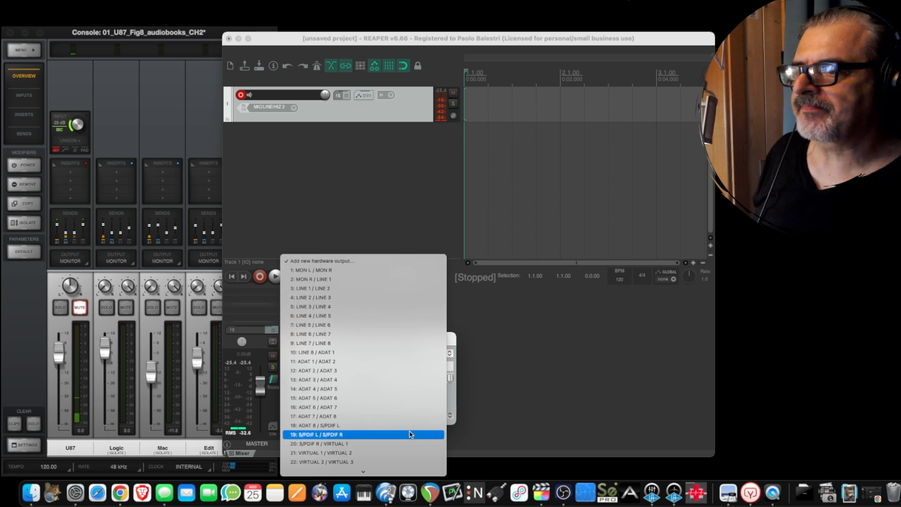
scroll(410, 434, down, 3)
click(407, 429)
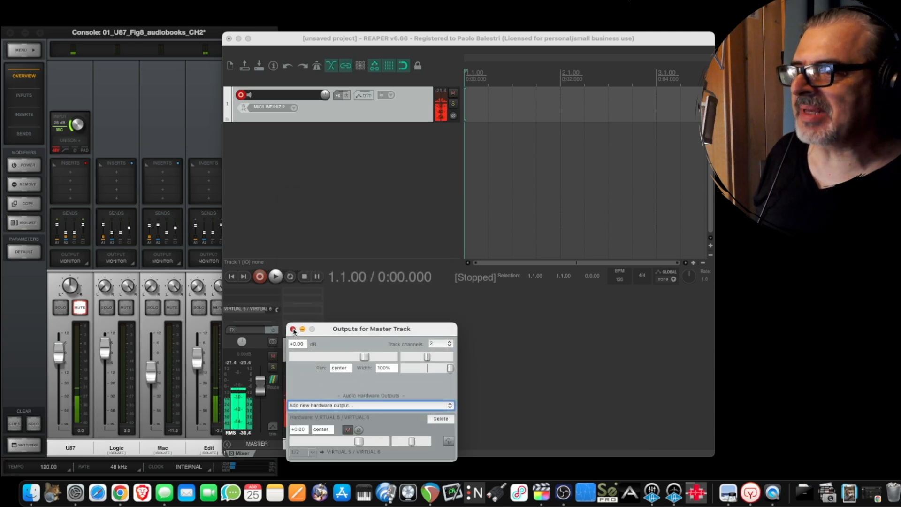
click(293, 329)
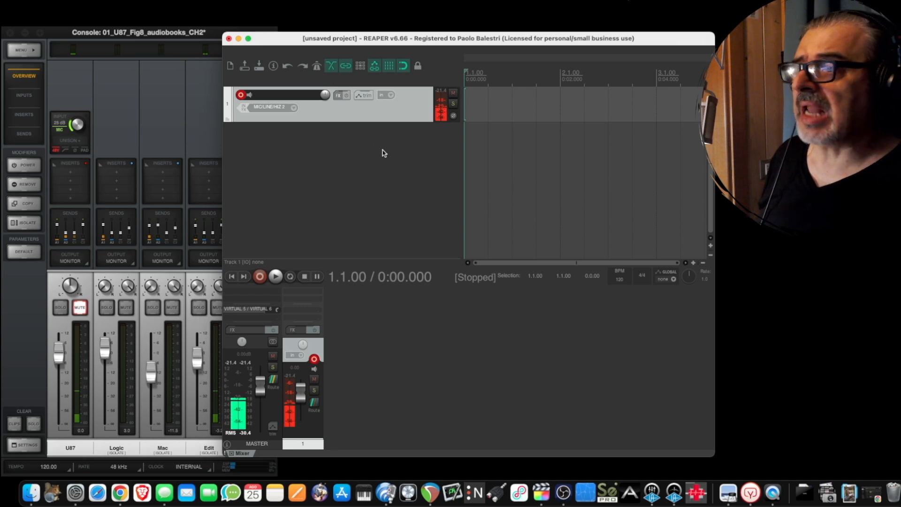
- Add the AnalogObsession VST3: LALA compressor to track 1's input FX chain
click(243, 109)
drag(324, 188, 381, 185)
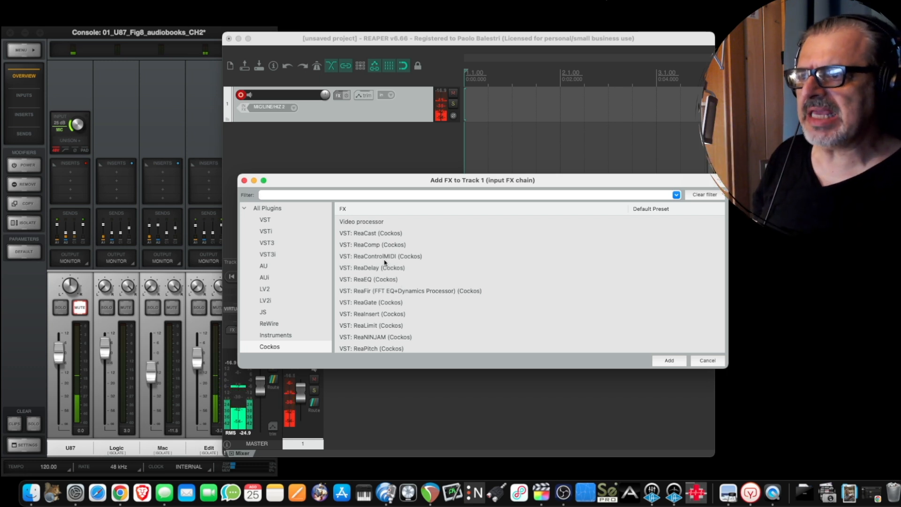
scroll(293, 335, down, 2)
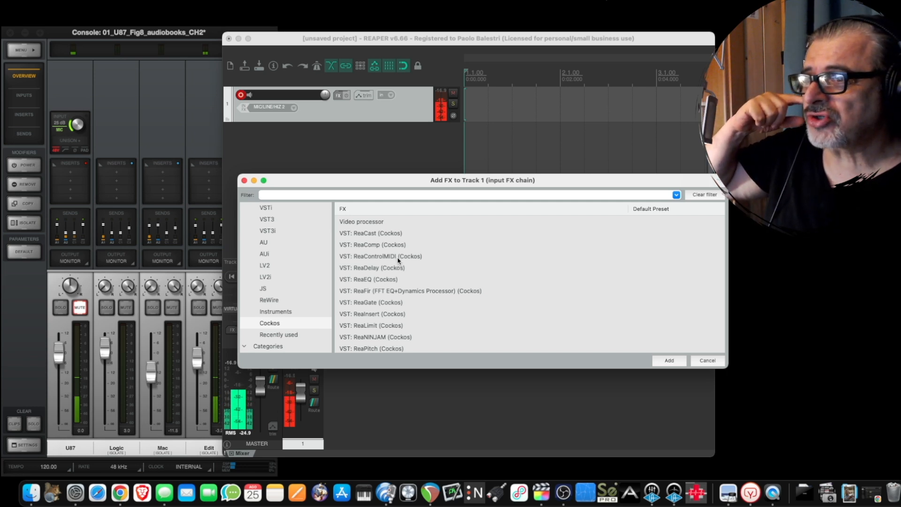
scroll(276, 298, down, 3)
scroll(291, 315, down, 15)
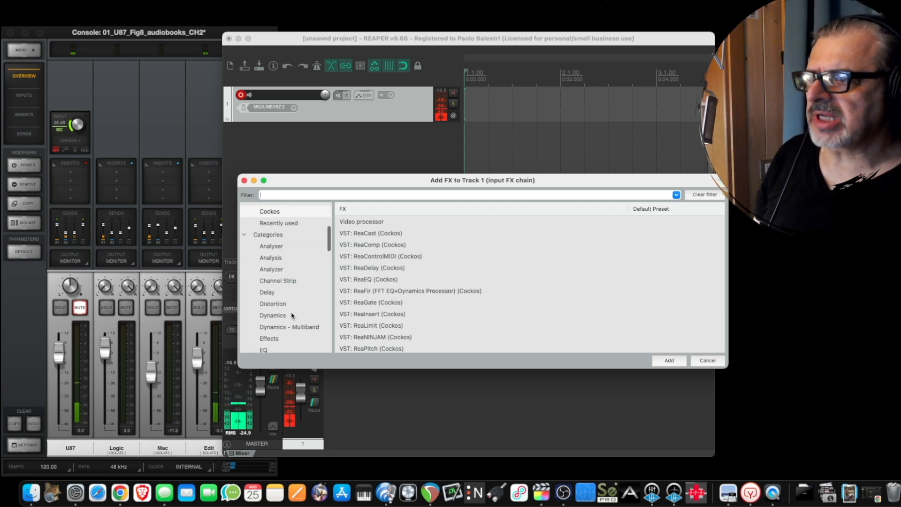
scroll(292, 315, down, 12)
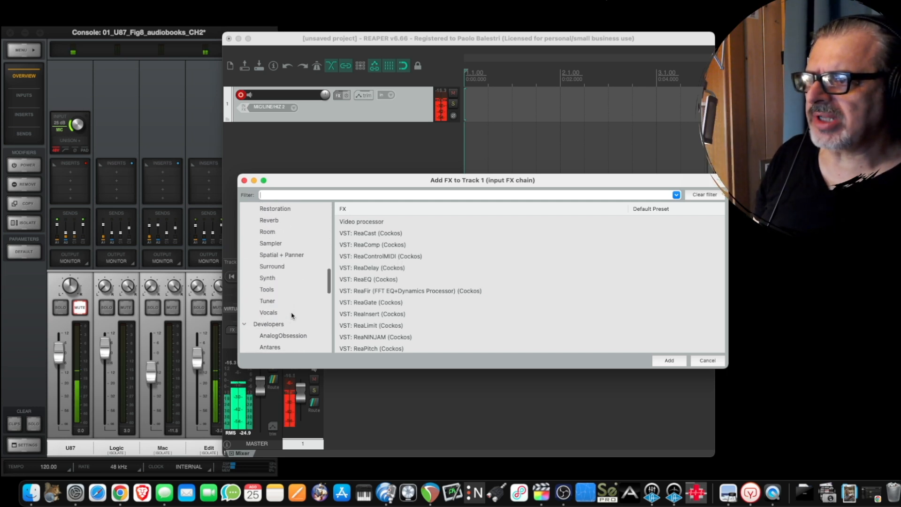
click(300, 300)
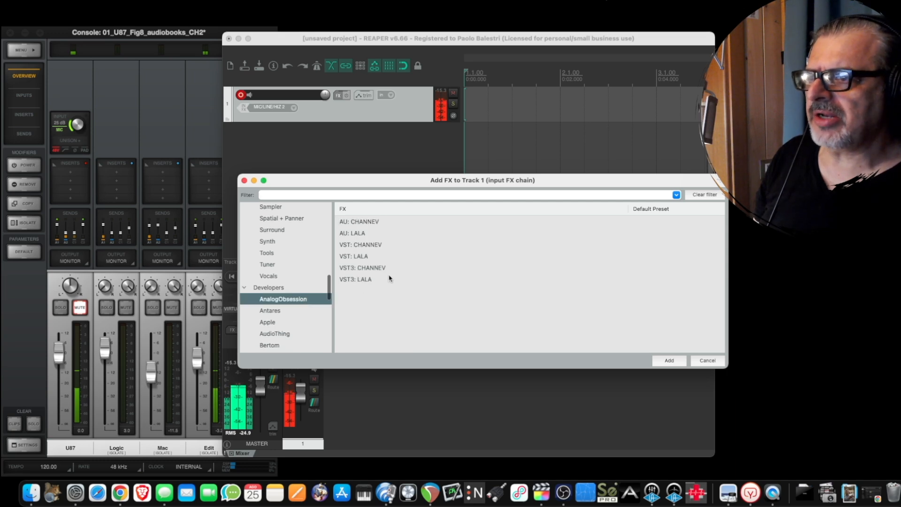
double_click(361, 280)
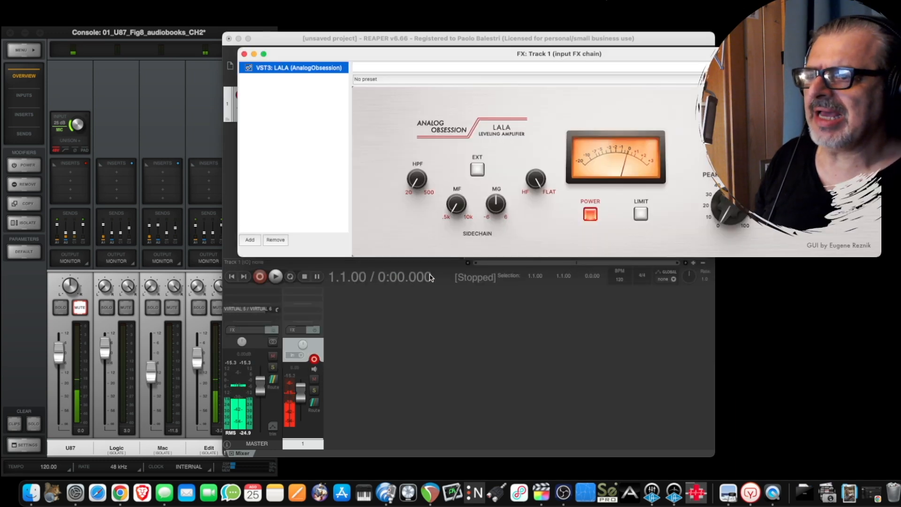
- Move the LALA window clear of the track, set gain to 13.4 dB, raise peak reduction to about 75 on the dial, and enable Limit
drag(665, 54, 486, 213)
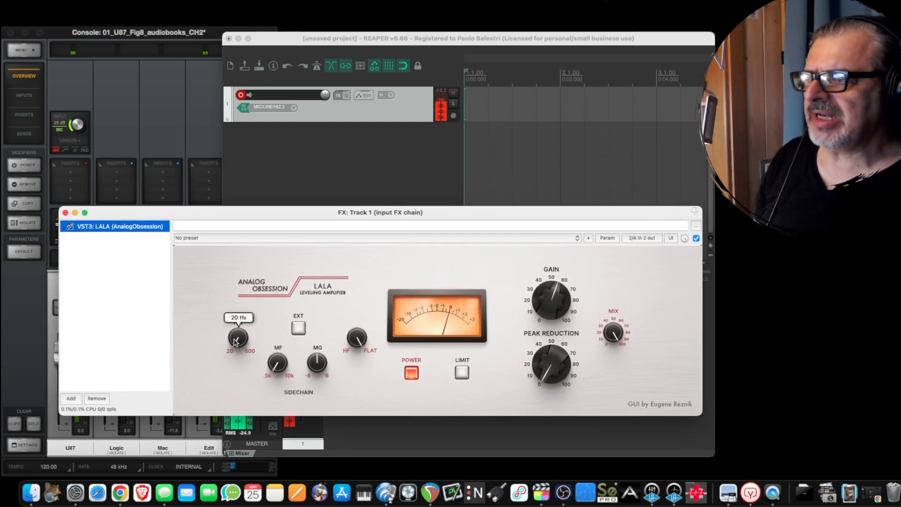
drag(553, 302, 539, 252)
drag(542, 214, 538, 245)
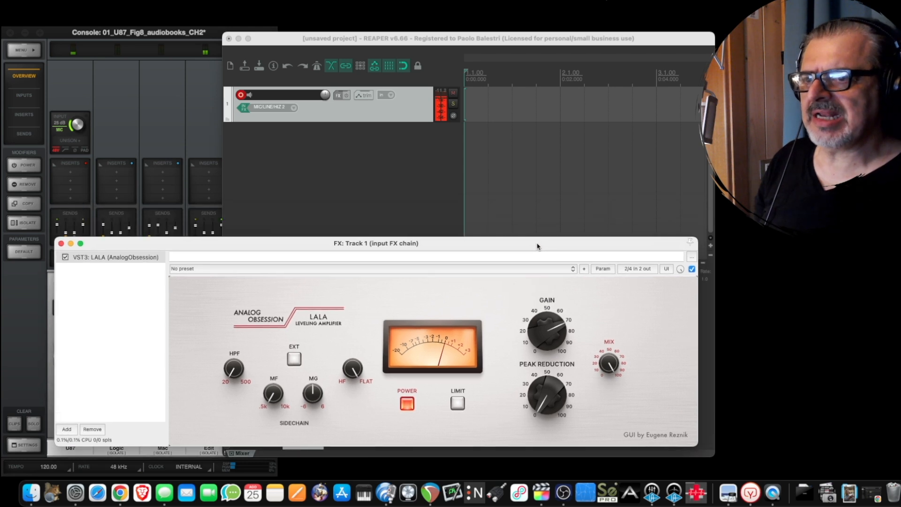
drag(542, 329, 544, 326)
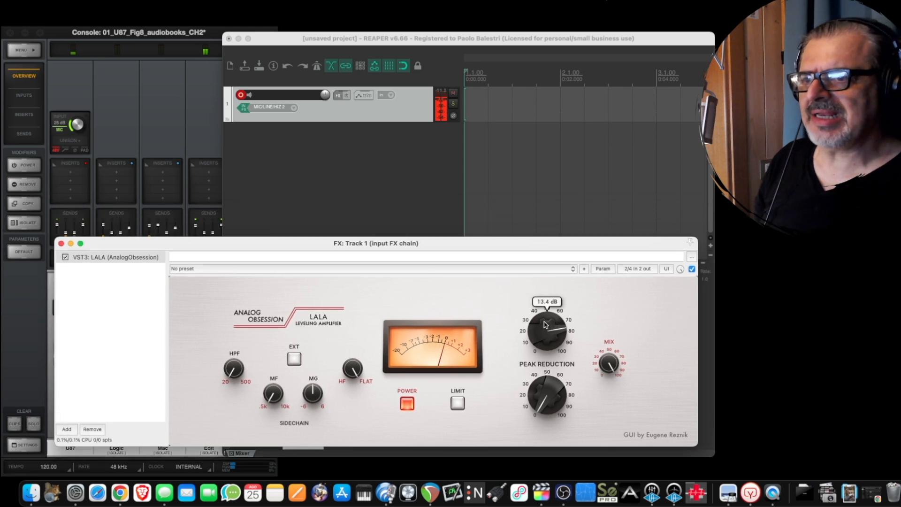
drag(546, 395, 561, 366)
click(458, 403)
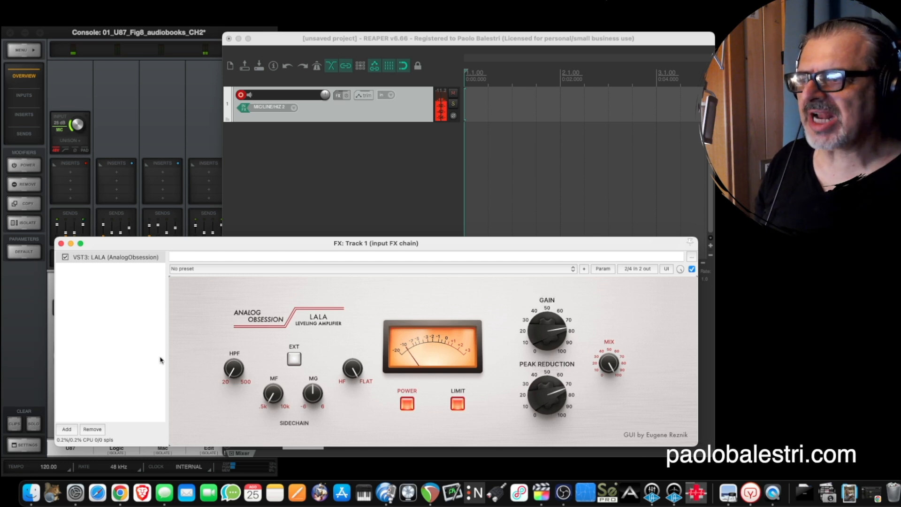
- Set LALA's sidechain HPF to 153 Hz, and switch EXT on and back off
mouse_move(233, 369)
mouse_down()
mouse_move(237, 347)
mouse_move(233, 365)
mouse_up()
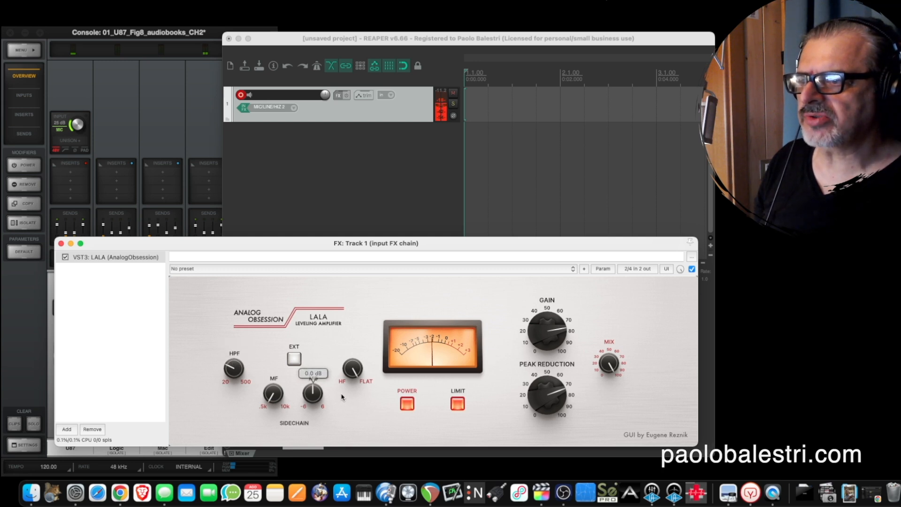
click(294, 358)
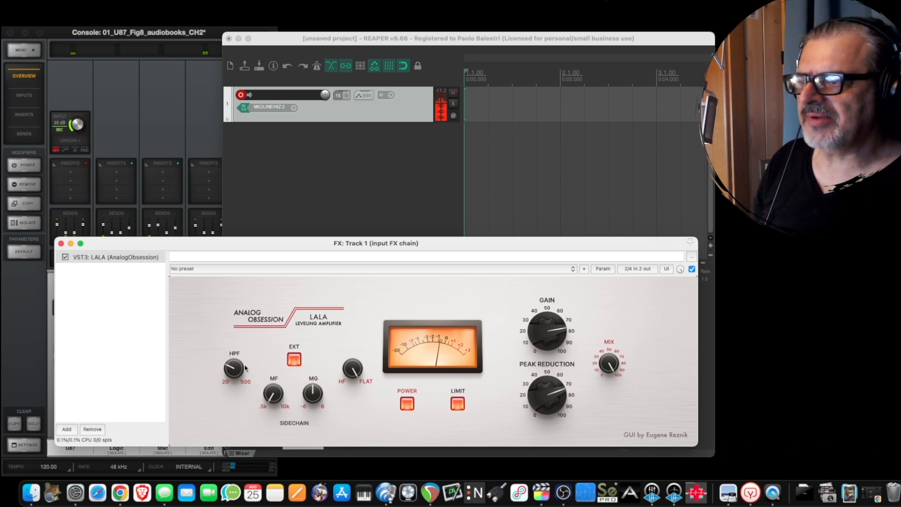
mouse_move(236, 373)
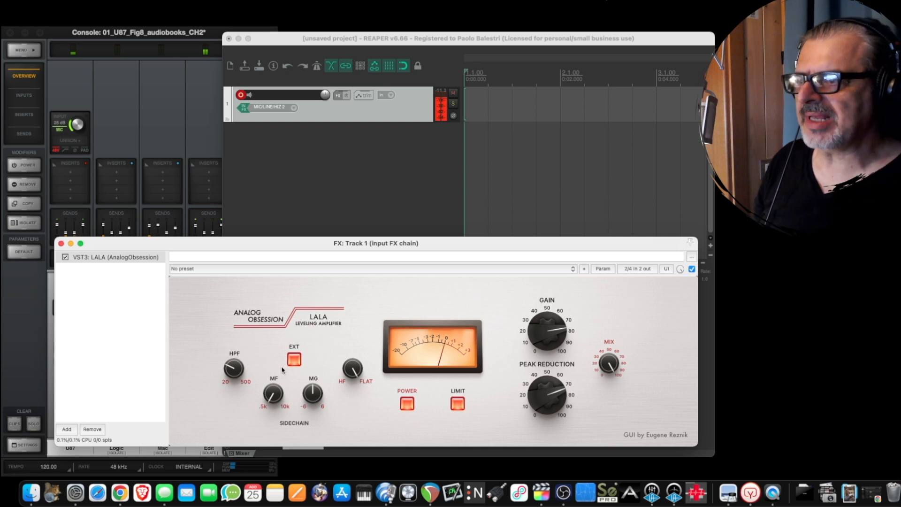
click(296, 360)
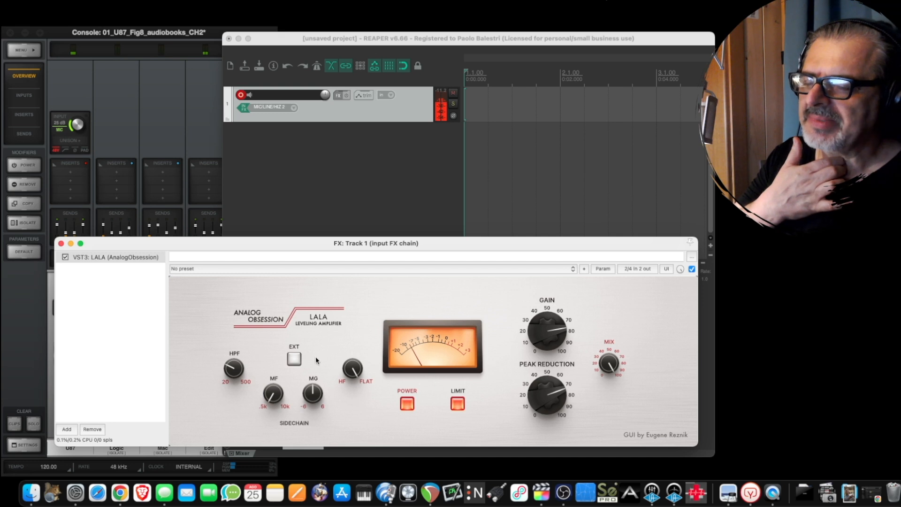
- Lower LALA's peak reduction and gain, try 31.8 dB reduction with 9.5 dB gain, and nudge both up slightly
drag(548, 395, 550, 407)
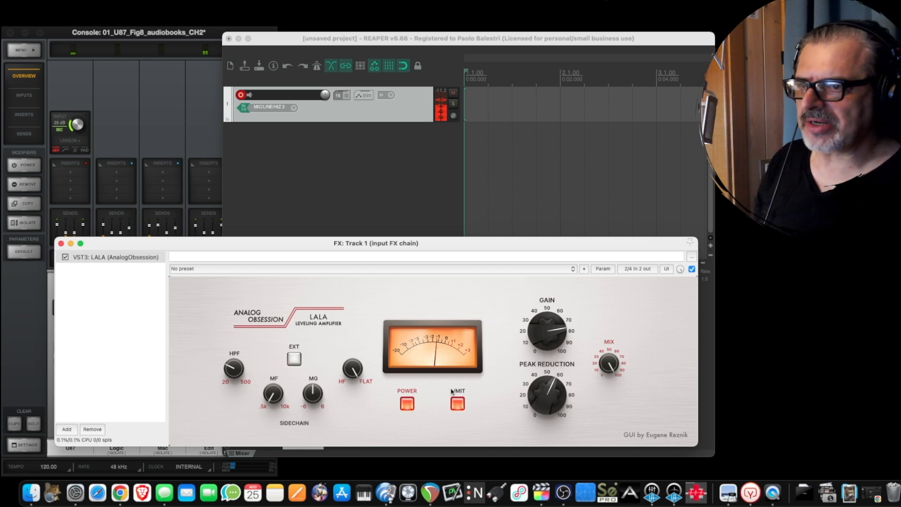
drag(539, 345, 539, 345)
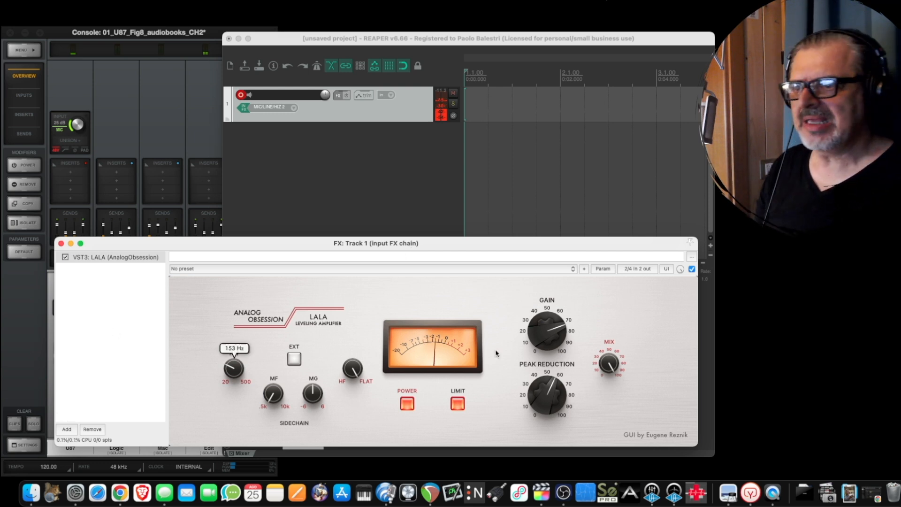
mouse_move(549, 331)
drag(549, 329, 549, 332)
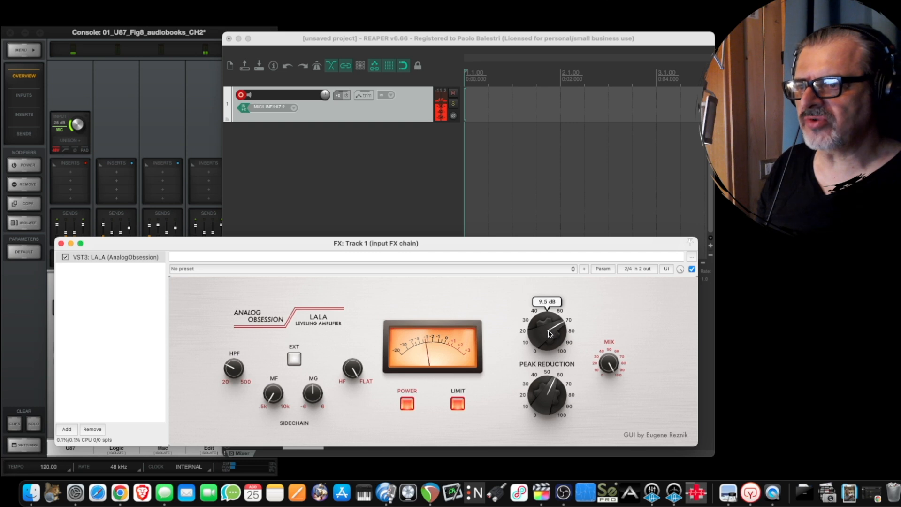
mouse_move(548, 384)
drag(549, 385, 548, 389)
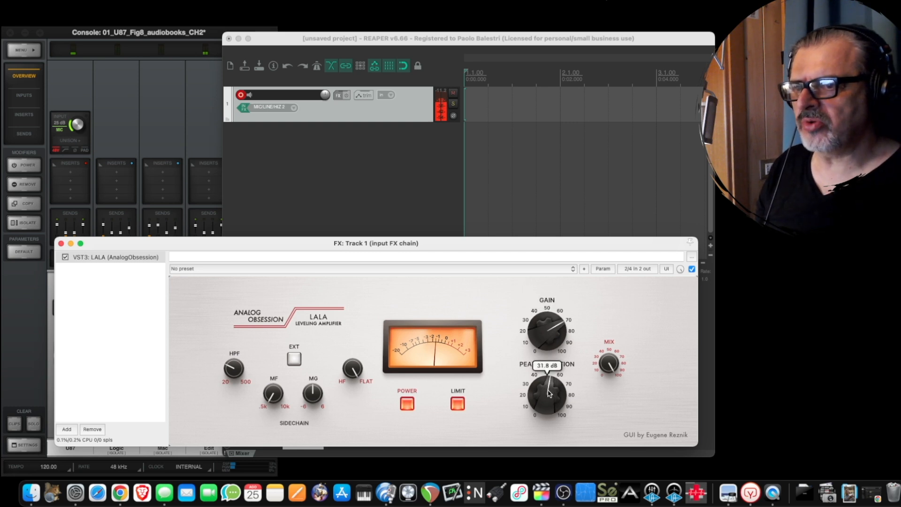
drag(543, 339, 543, 333)
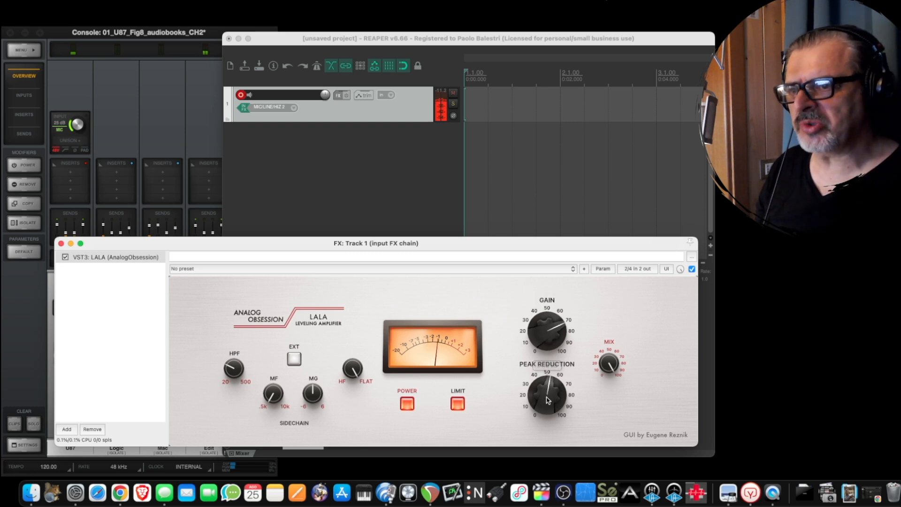
drag(548, 400, 548, 398)
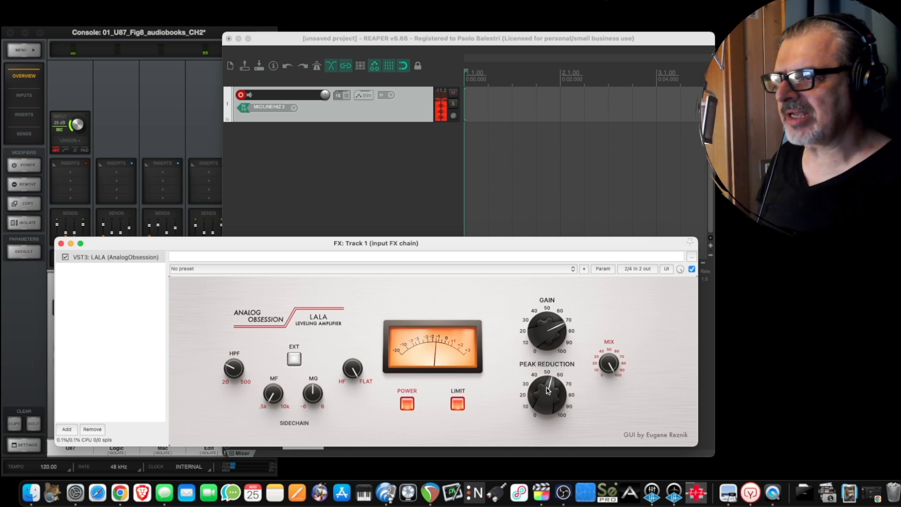
mouse_move(548, 390)
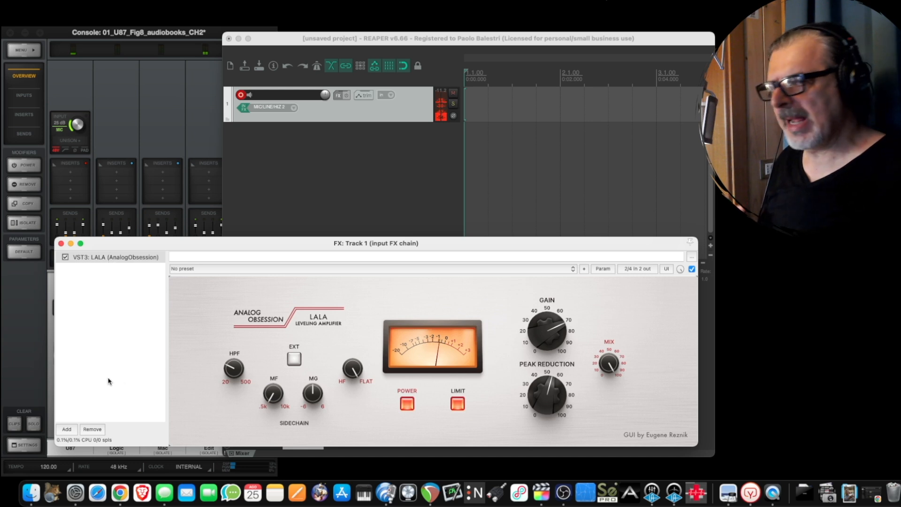
- Browse the Waves plug-ins as far as the SSL models to add another effect to track 1's input FX chain
click(66, 429)
scroll(286, 305, down, 10)
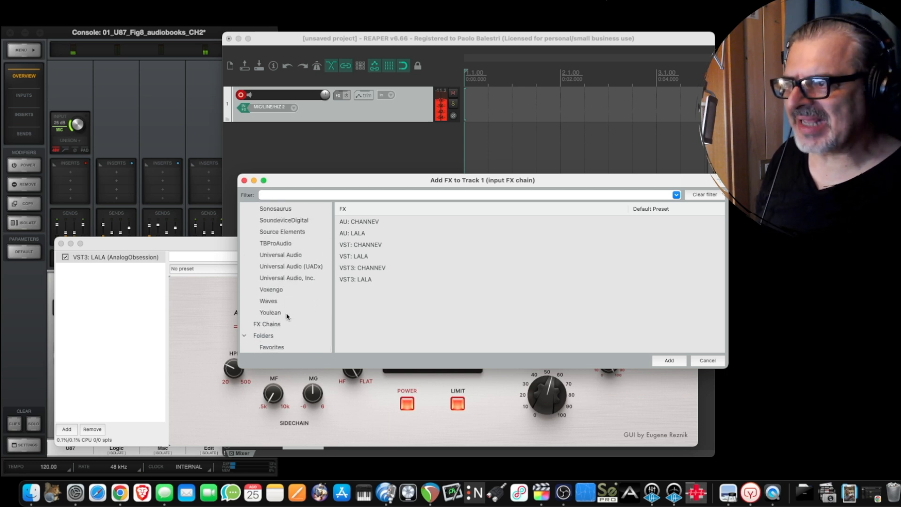
click(276, 304)
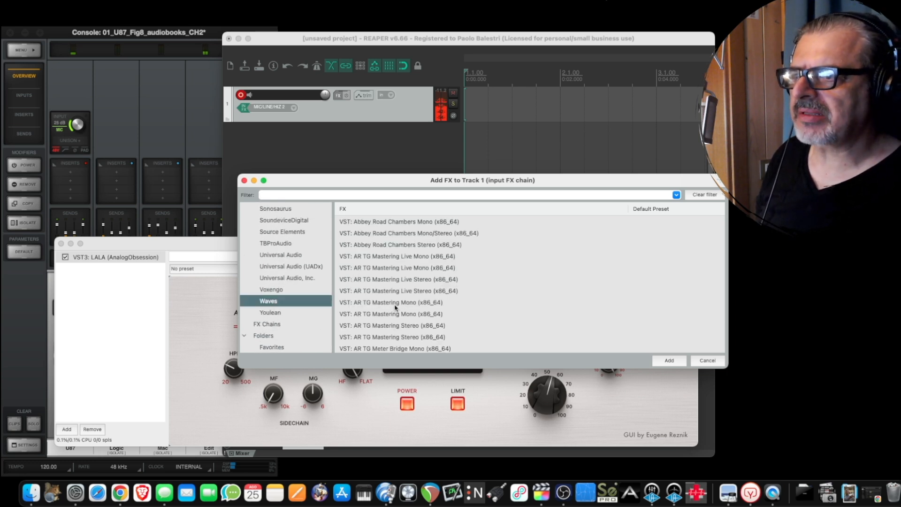
scroll(395, 308, down, 20)
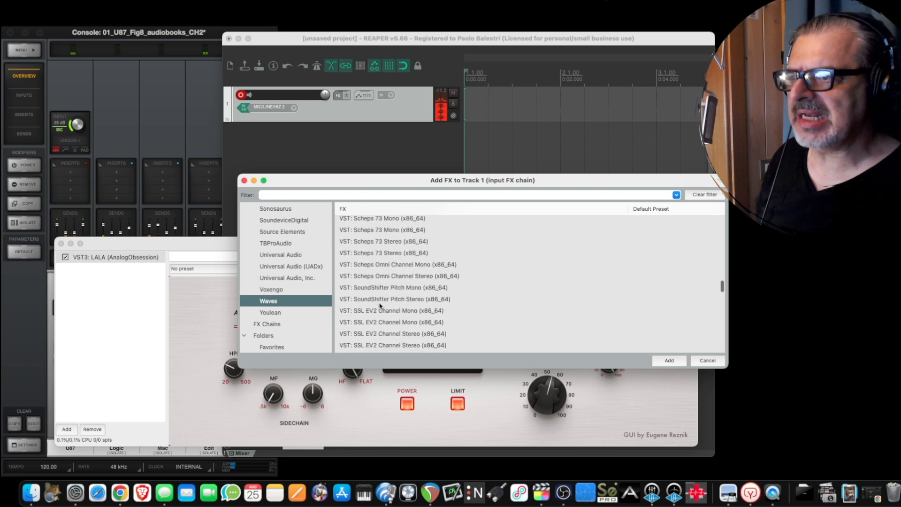
scroll(380, 306, down, 5)
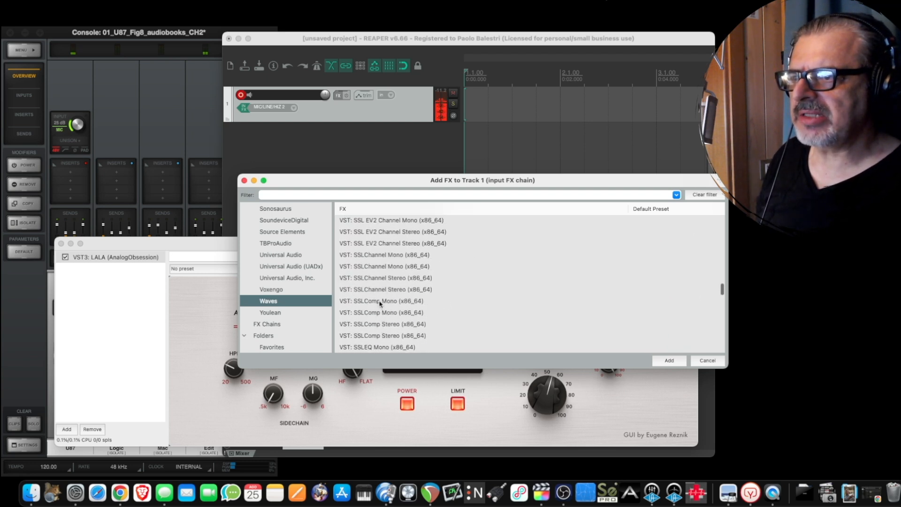
- Add the Waves SSLChannel Mono plug-in to Track 1's input FX chain and place its window clear of the chain
scroll(380, 303, down, 1)
scroll(407, 286, up, 3)
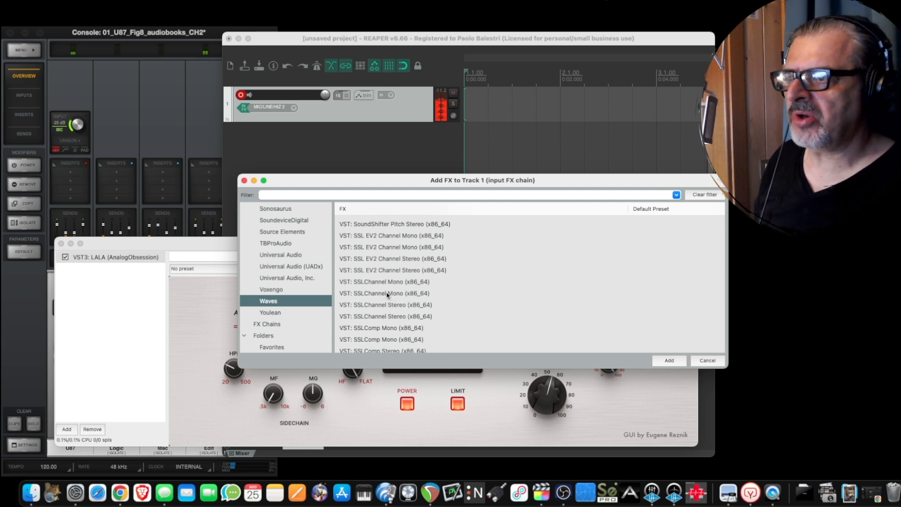
click(388, 295)
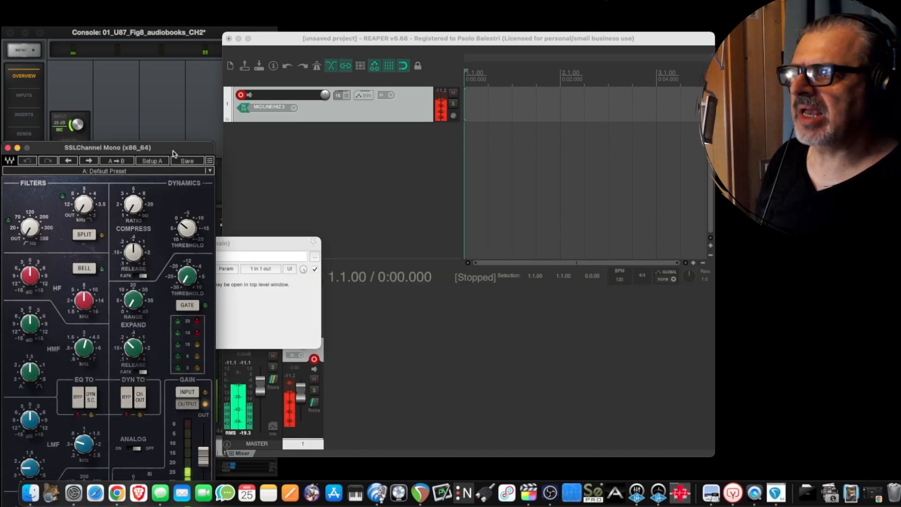
drag(169, 151, 570, 52)
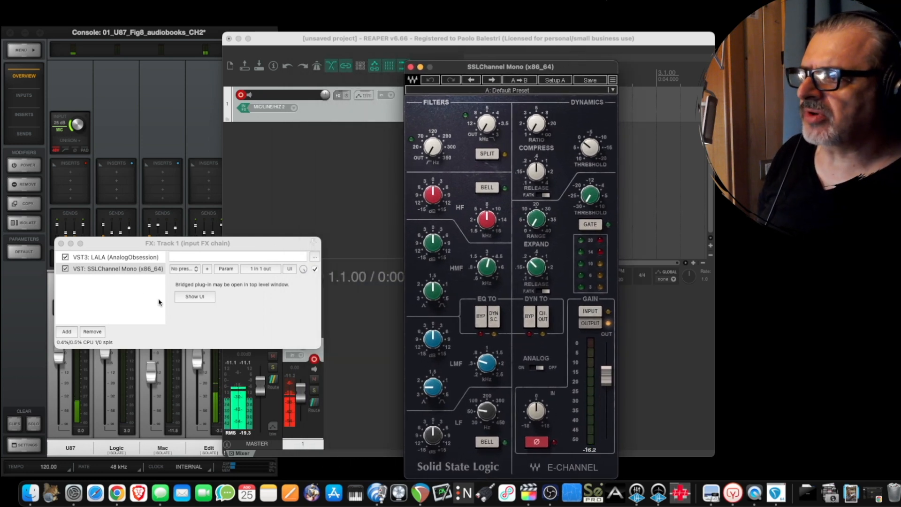
- Move LALA below SSLChannel Mono in the input FX chain and shrink the chain window
click(111, 257)
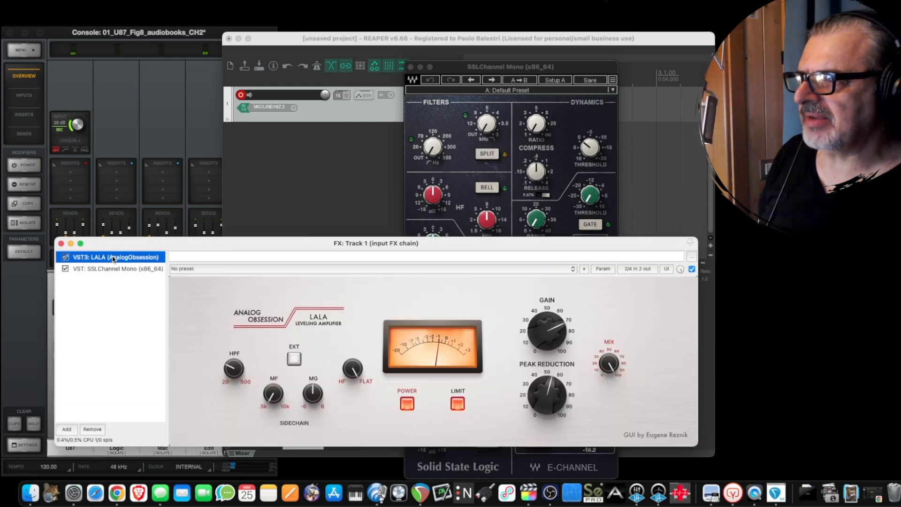
drag(113, 268, 118, 276)
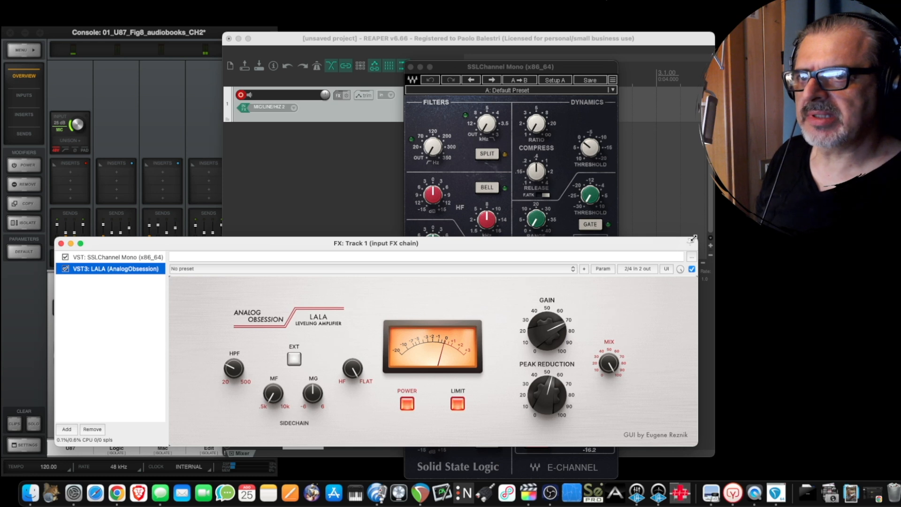
drag(693, 238, 620, 255)
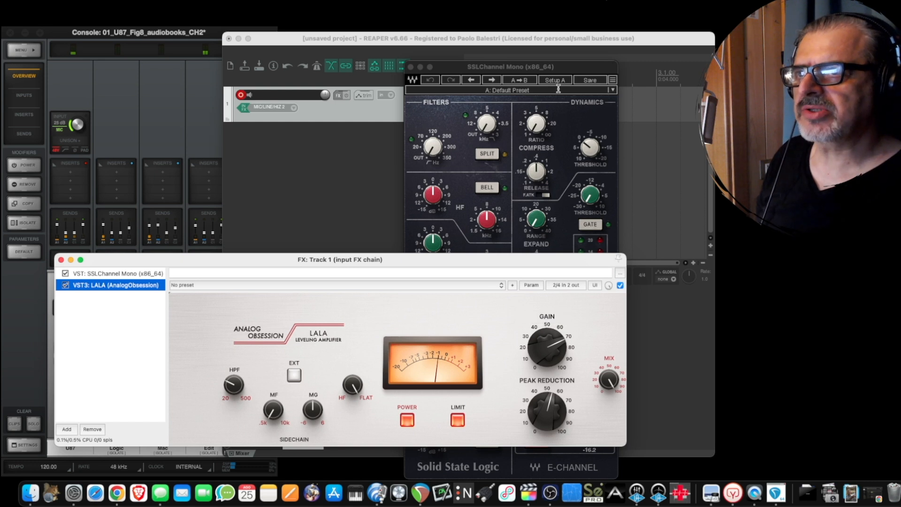
- Bring the SSLChannel window fully into view, bypass its EQ and turn on the filter Split
click(567, 71)
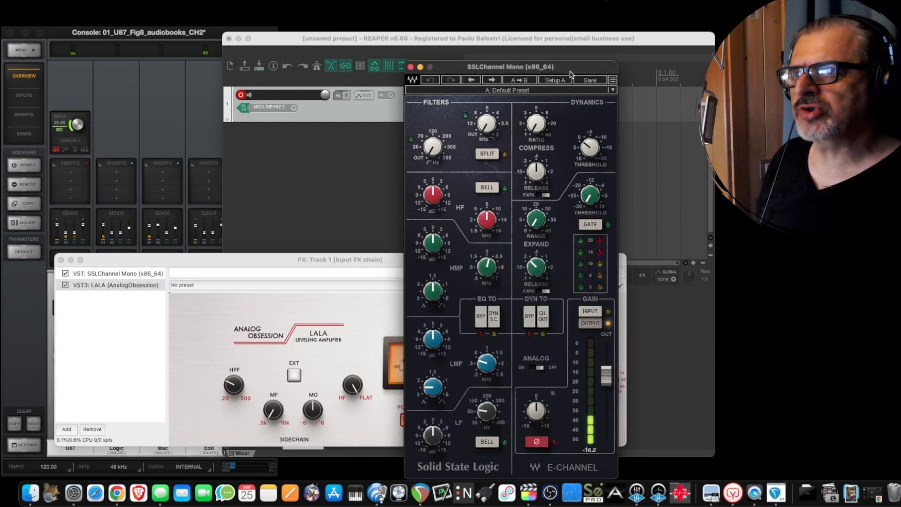
drag(570, 70, 562, 43)
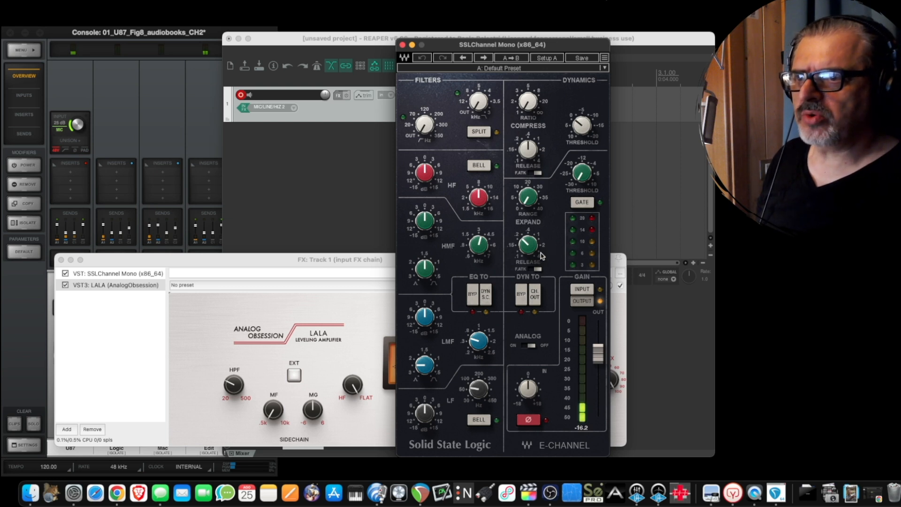
click(472, 299)
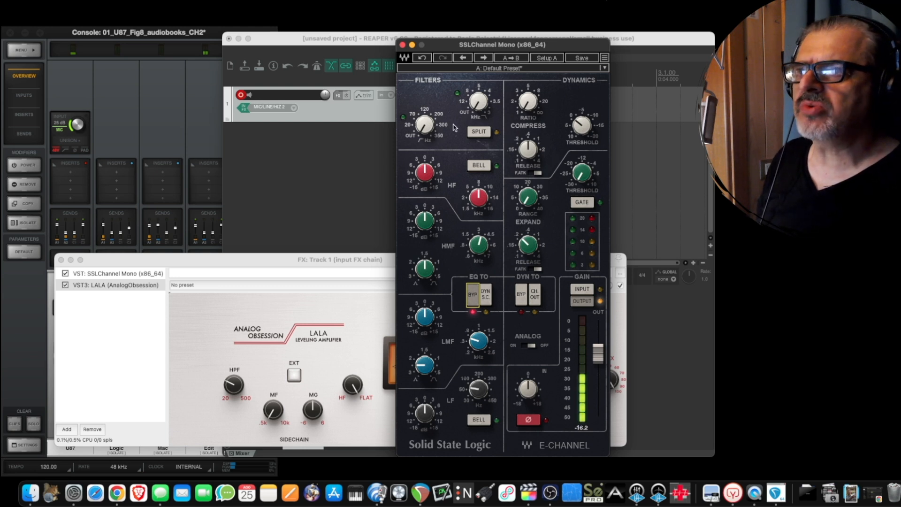
click(478, 132)
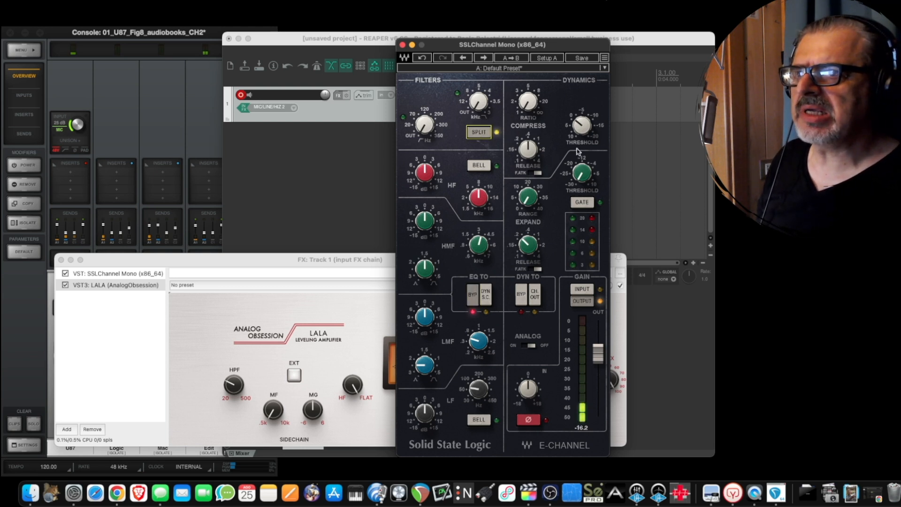
- Set the SSLChannel compressor's threshold to -20 and release to .1, and raise its ratio slightly
drag(582, 125, 581, 139)
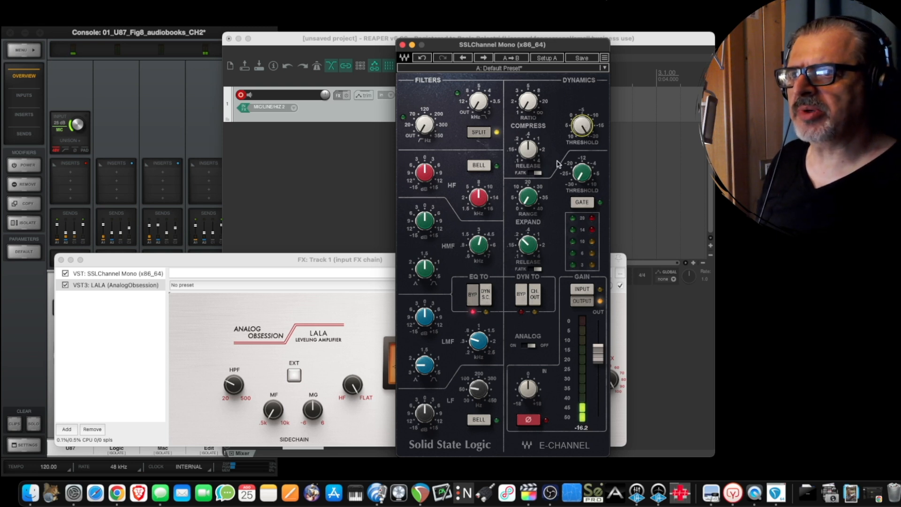
click(528, 149)
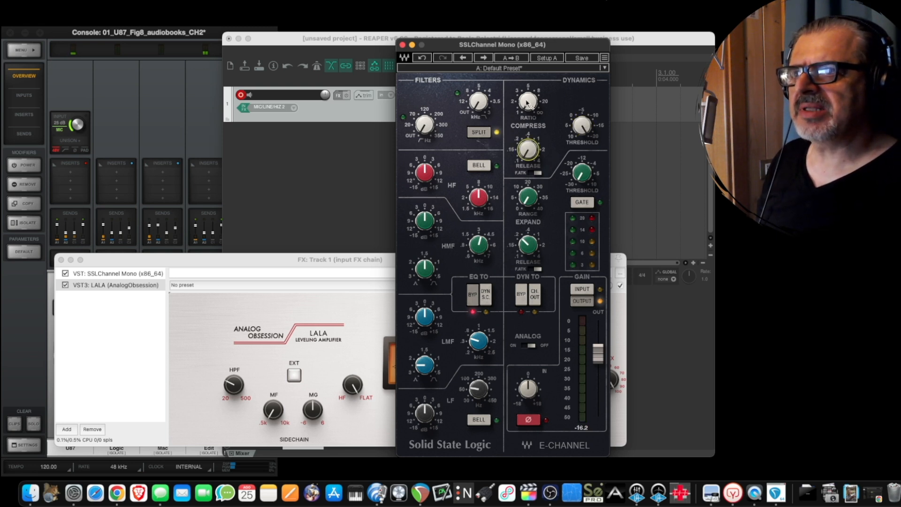
drag(528, 105, 528, 109)
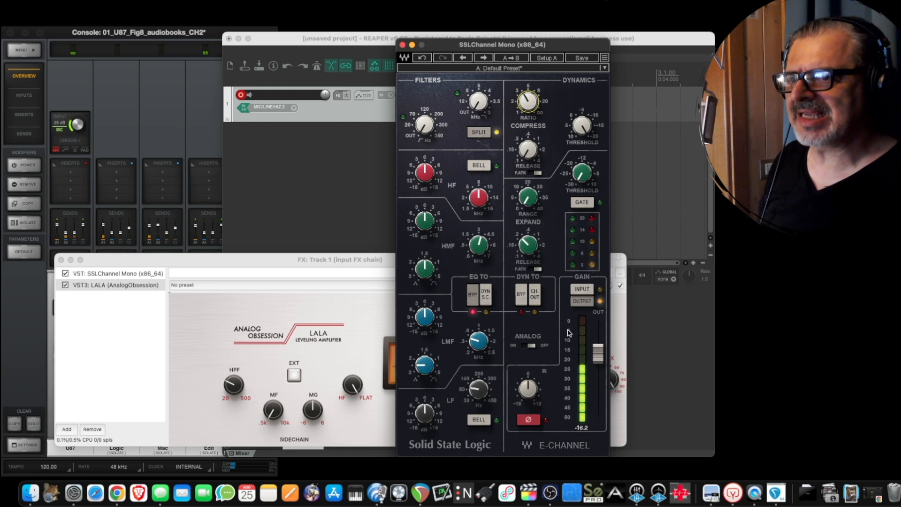
- Raise the SSLChannel input gain slightly above 0, checking the level on LALA's meter
drag(528, 389, 527, 385)
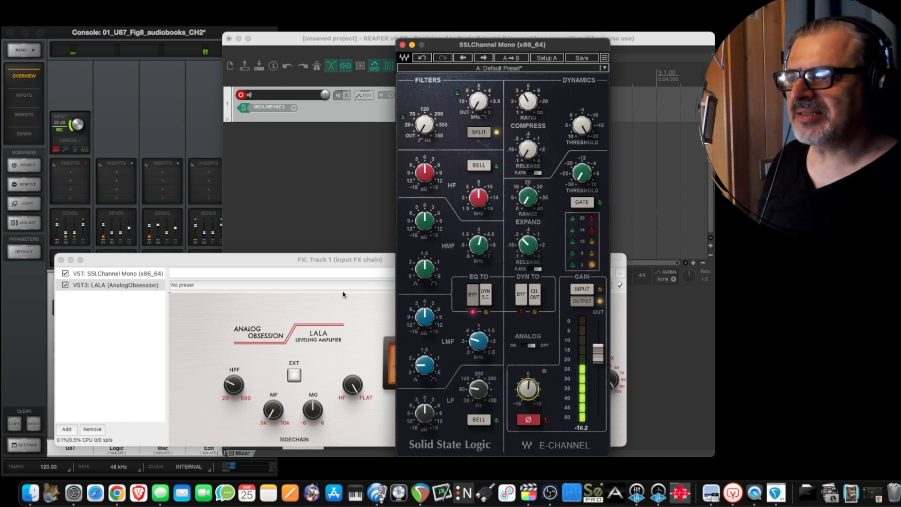
click(342, 295)
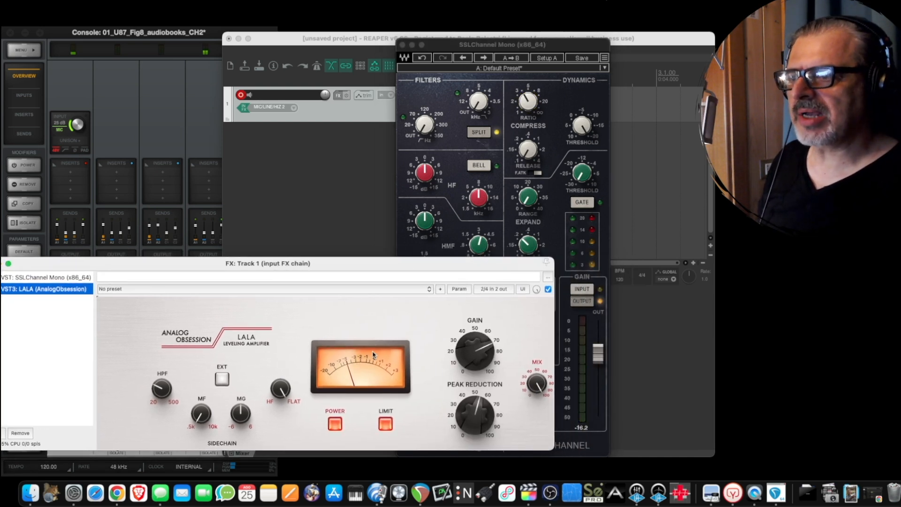
click(518, 47)
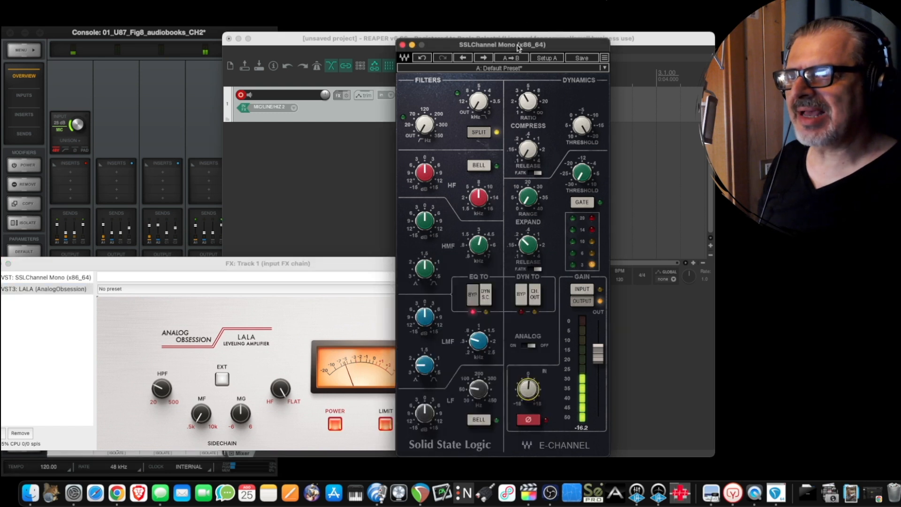
drag(533, 381, 534, 378)
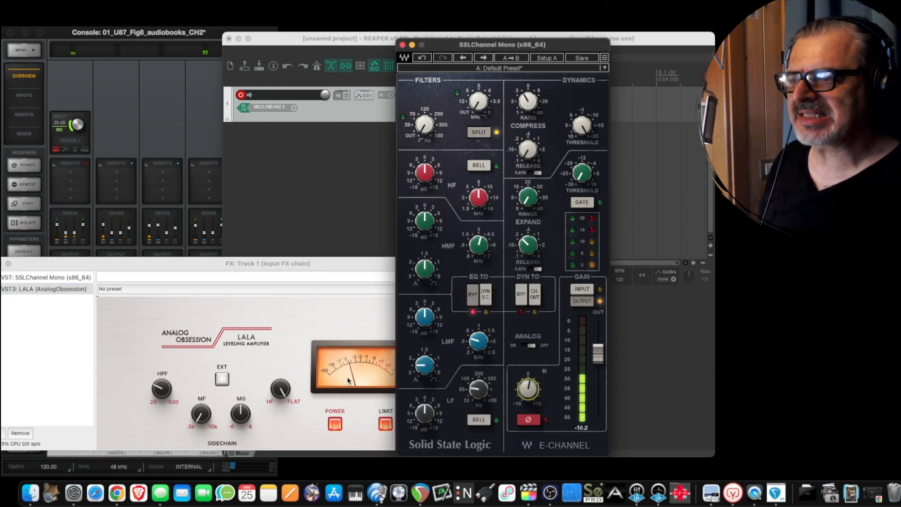
- Lower LALA's peak reduction to about 45
click(367, 324)
drag(473, 415, 475, 427)
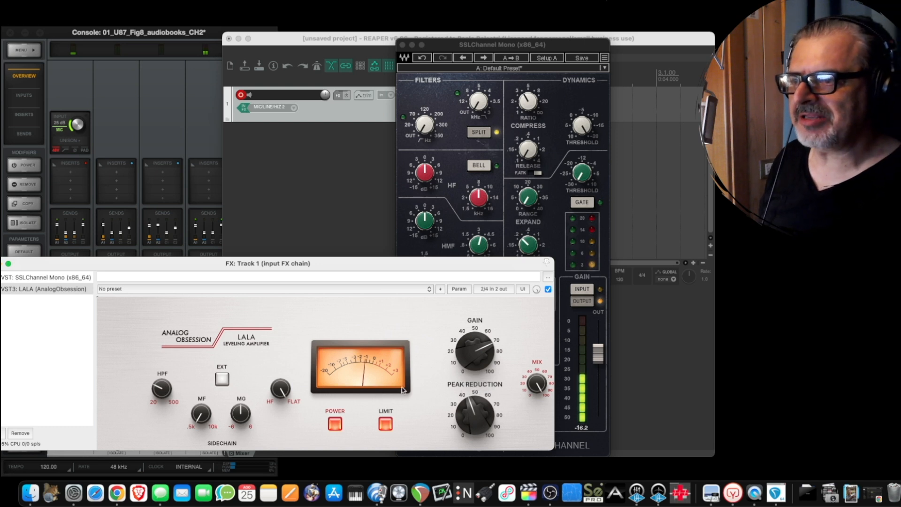
mouse_move(479, 410)
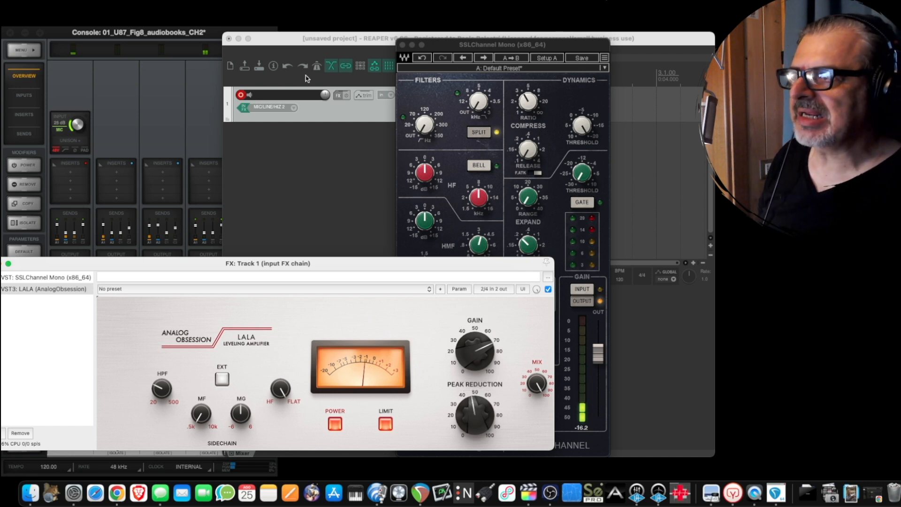
- Set the SSLChannel high-pass filter to about 70 Hz and route its dynamics to channel out
drag(428, 45, 484, 50)
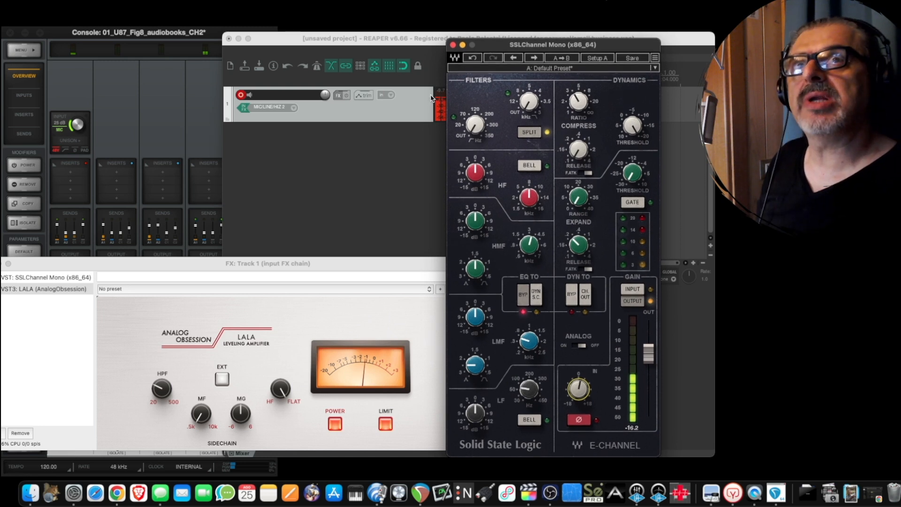
drag(539, 43, 549, 45)
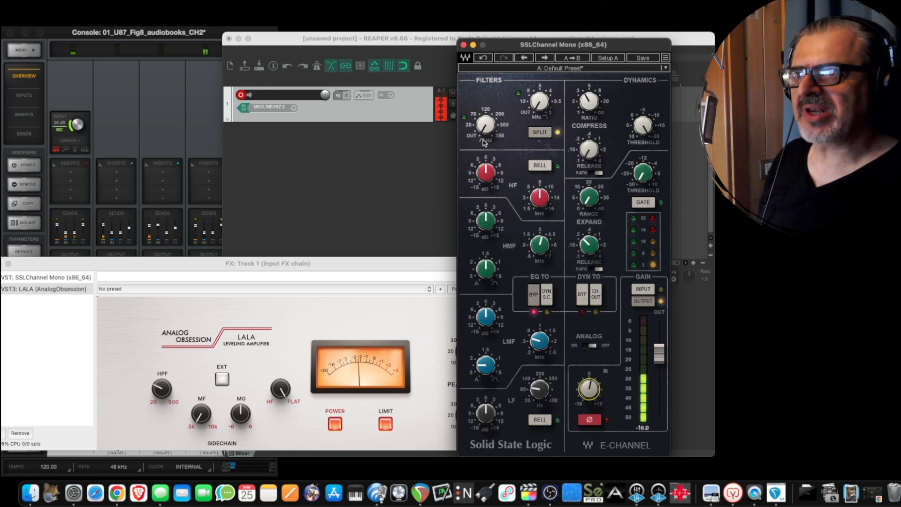
drag(486, 128, 485, 126)
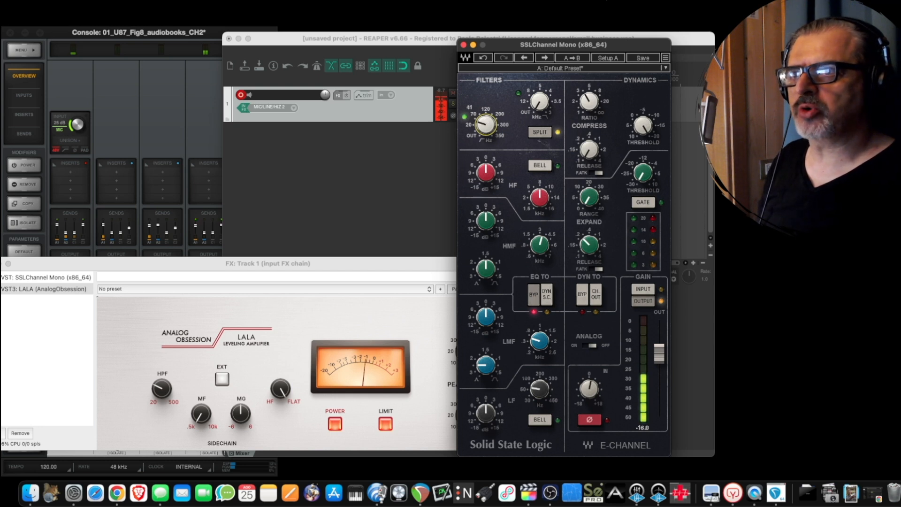
drag(485, 125, 482, 126)
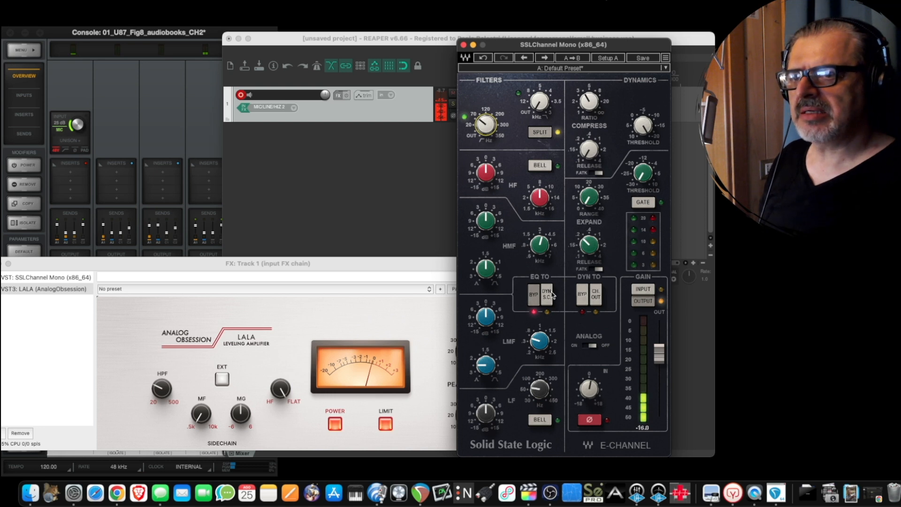
click(596, 300)
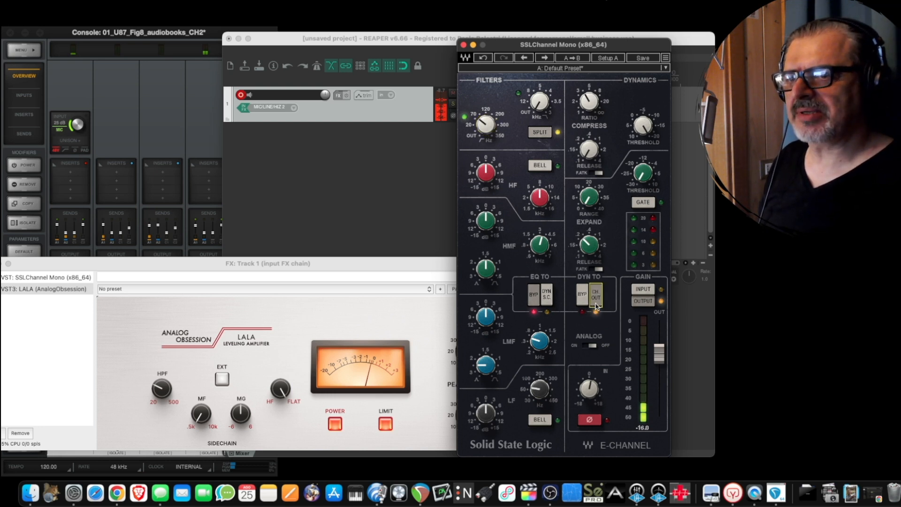
click(484, 127)
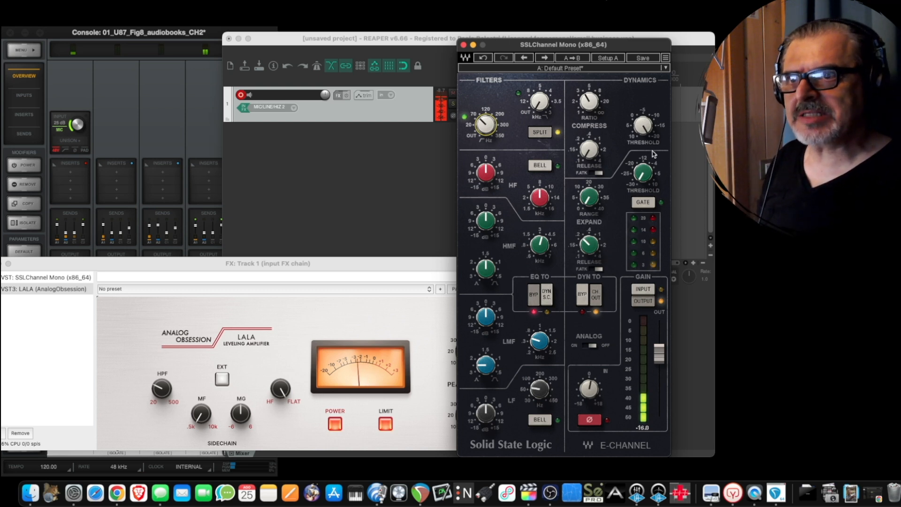
- Set the SSLChannel expander to fast attack with the shortest release and a range of about 19
click(596, 269)
click(588, 243)
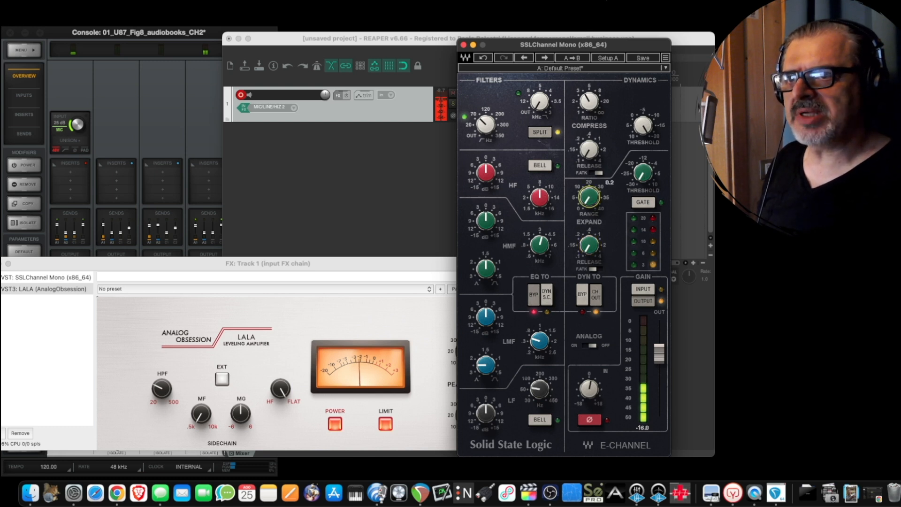
click(589, 197)
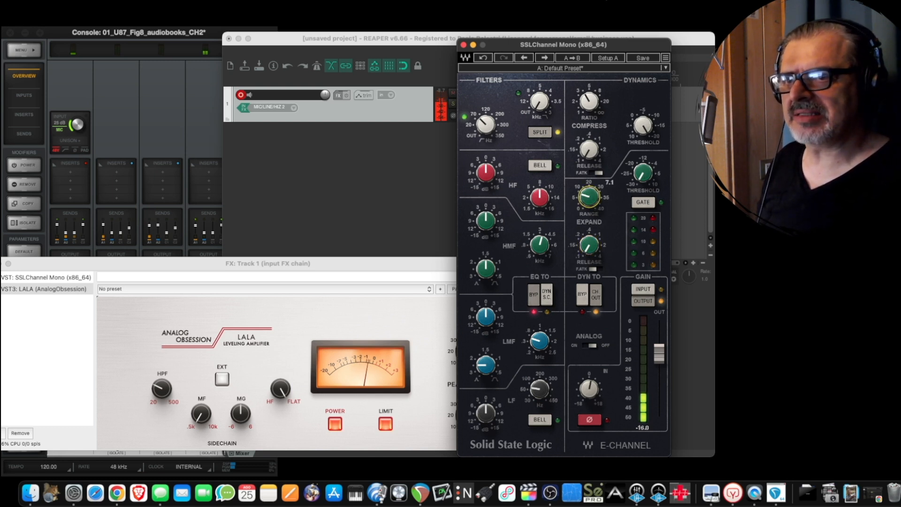
drag(589, 197, 588, 187)
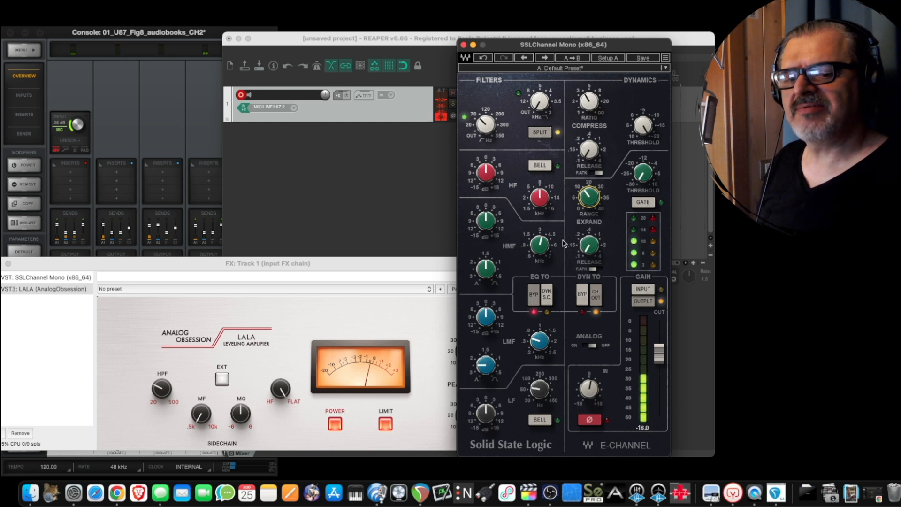
click(585, 202)
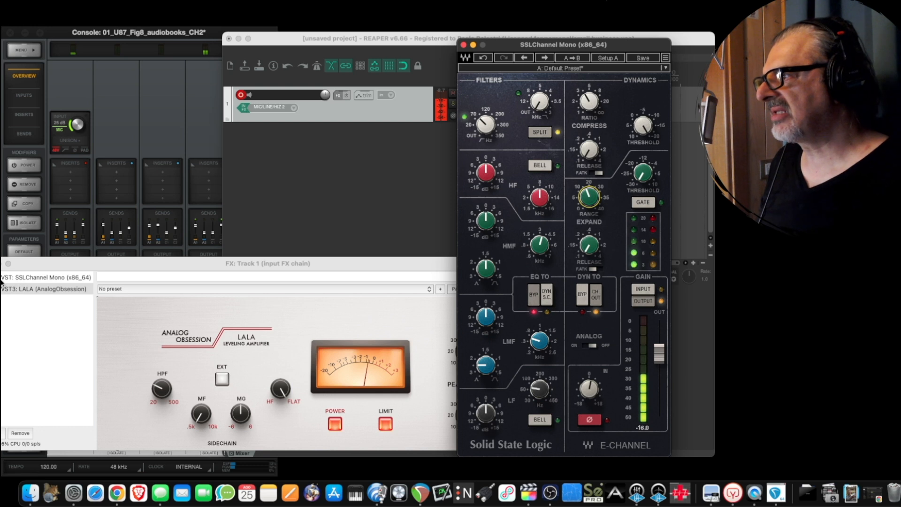
- Bring the input FX chain window fully on screen and toggle SSLChannel Mono off and on to compare
click(66, 266)
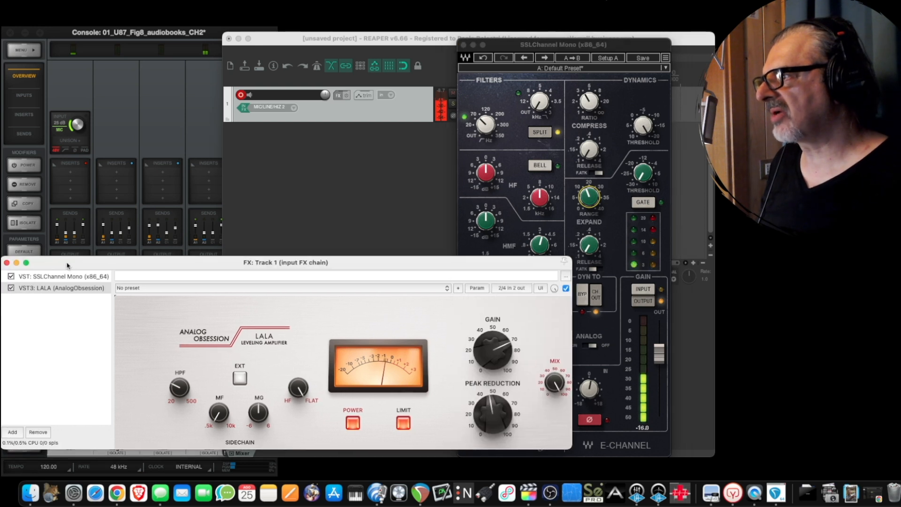
click(11, 277)
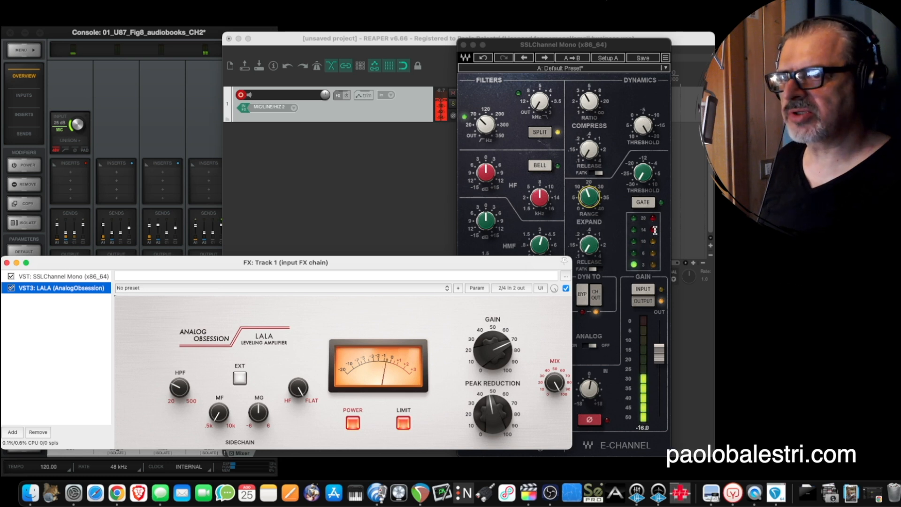
click(11, 277)
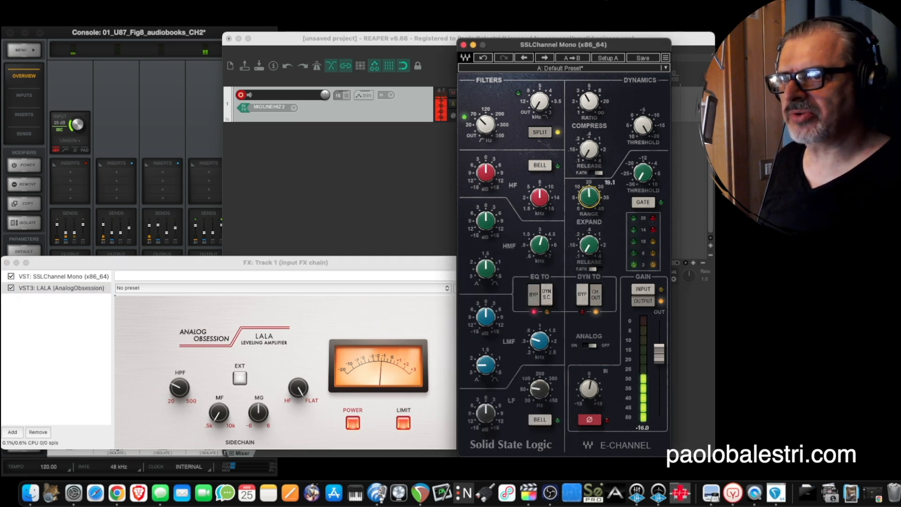
- Switch to the Console mixer and check its channel and monitor section against the input FX chain
click(150, 33)
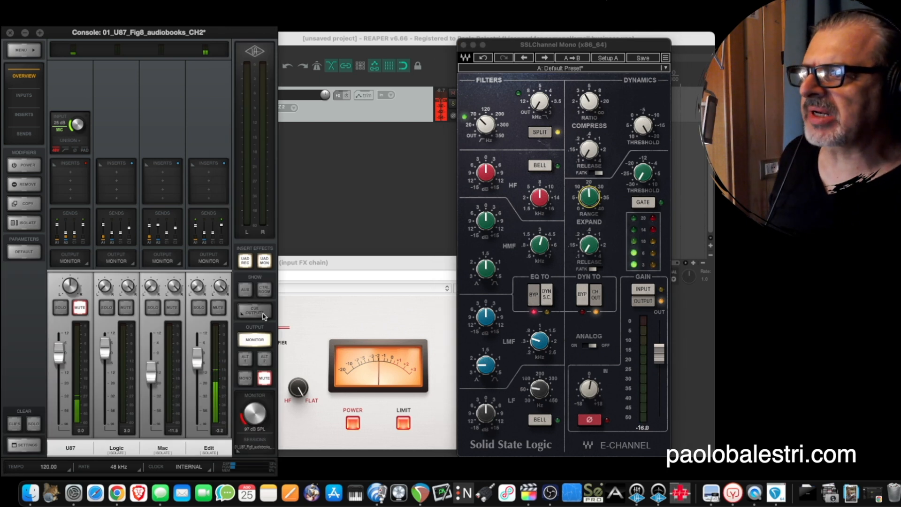
click(315, 261)
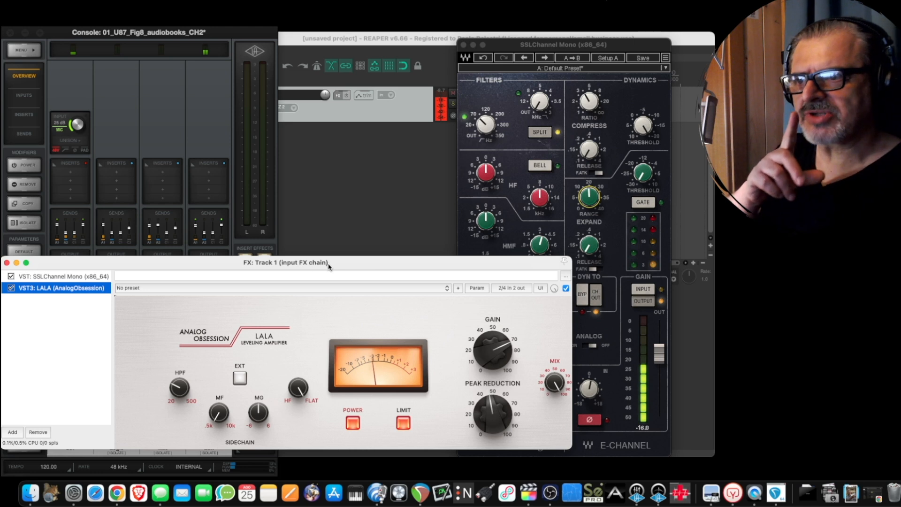
click(269, 248)
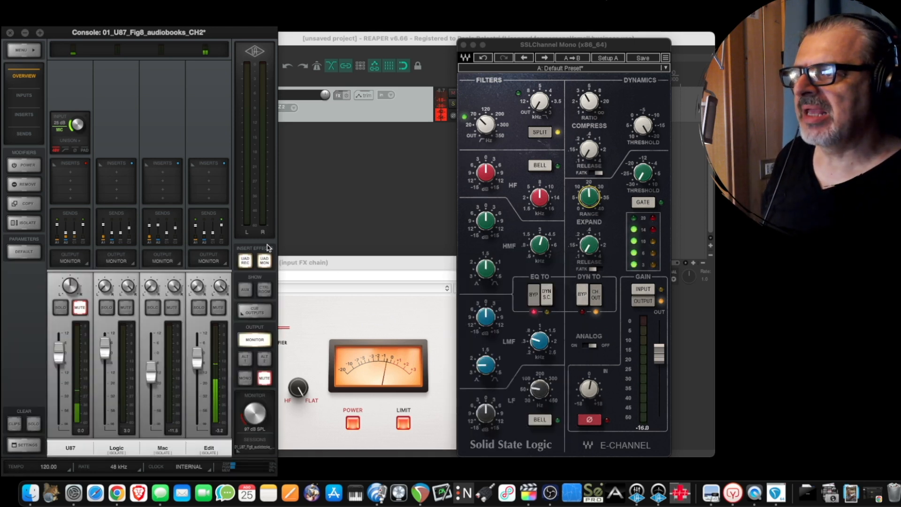
- View the Console's control room section, hide it again, and return to Track 1's input FX chain in REAPER
click(265, 290)
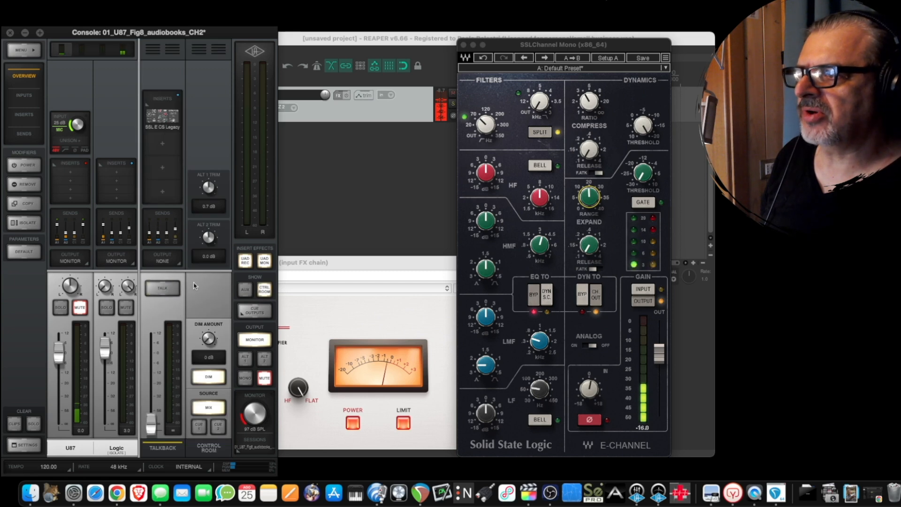
click(265, 290)
click(348, 269)
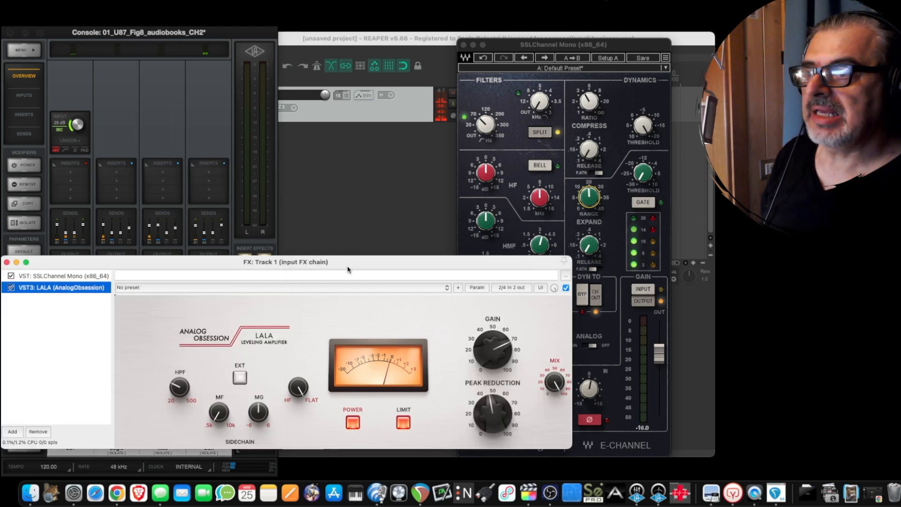
- Set the requested block size of the Universal Audio Thunderbolt audio device to 128 in REAPER's preferences
click(406, 43)
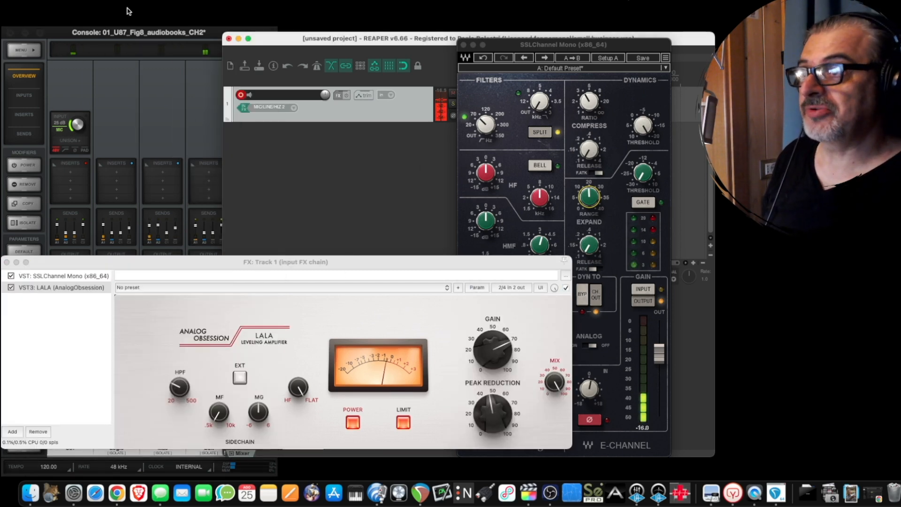
click(30, 1)
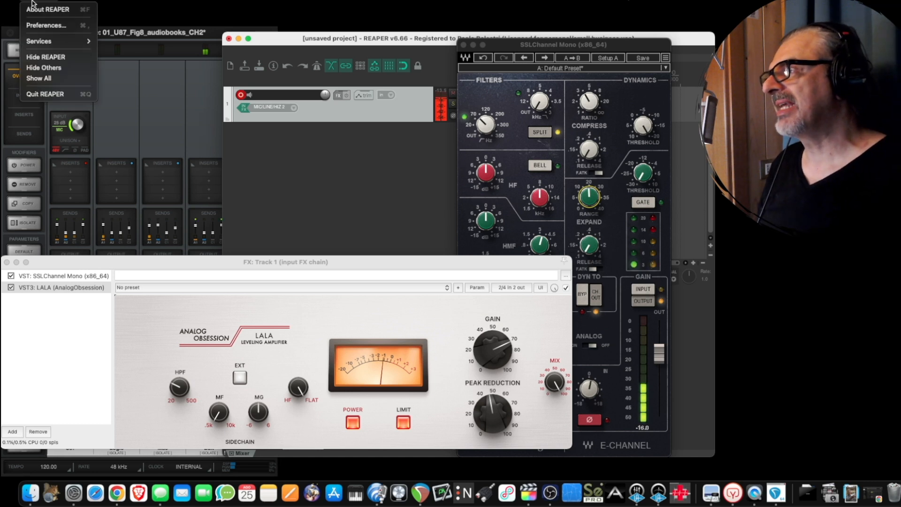
click(47, 26)
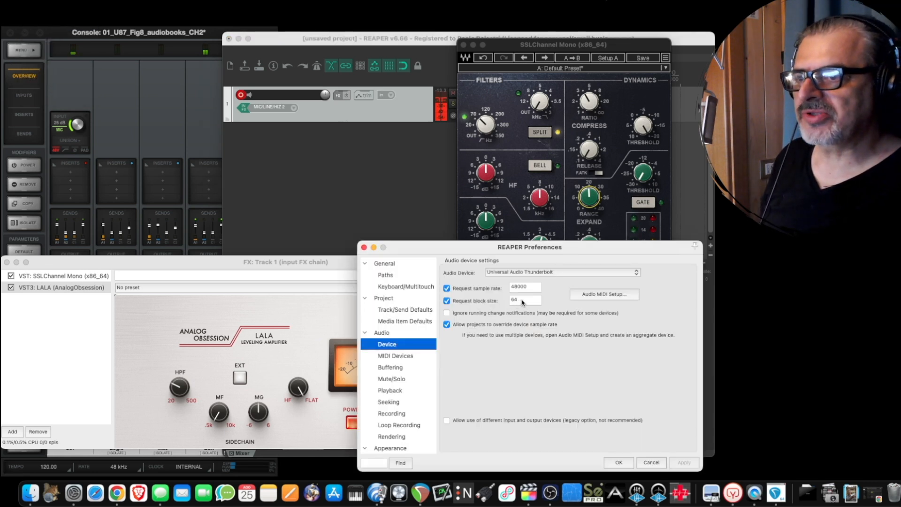
click(522, 303)
drag(527, 303, 484, 296)
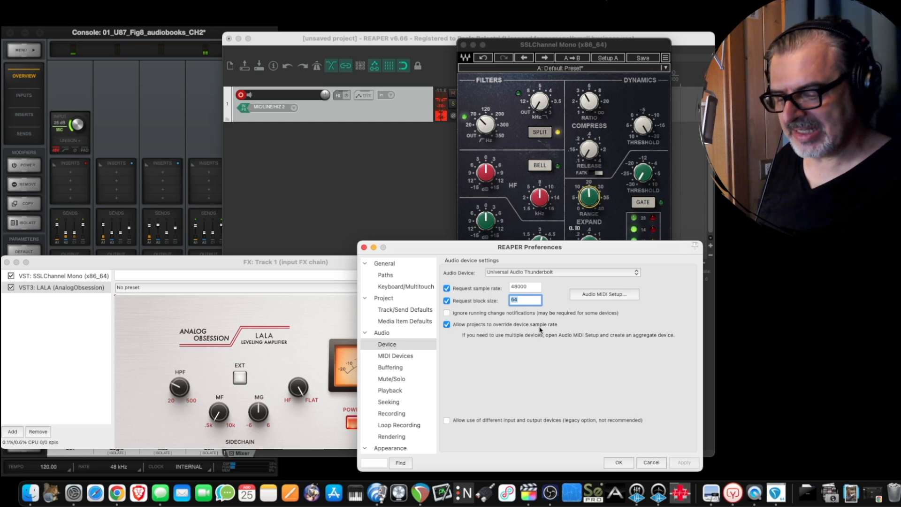
text(128)
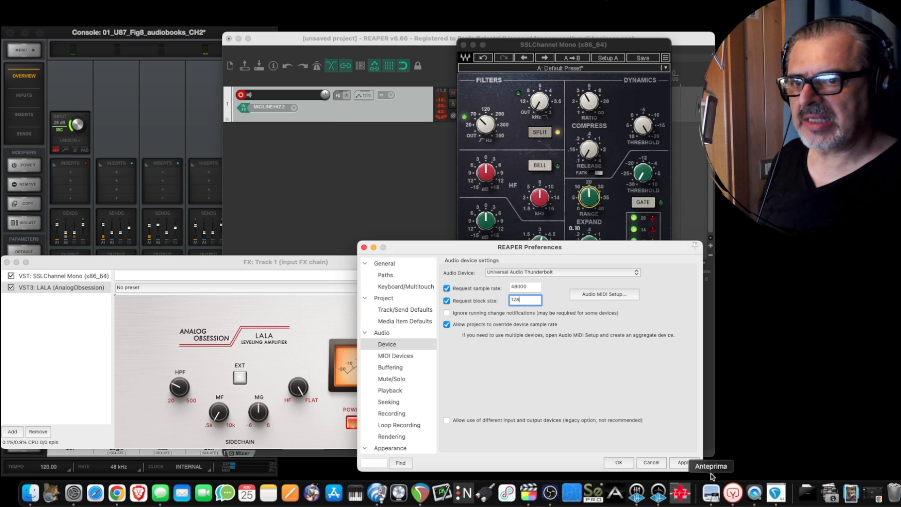
click(684, 462)
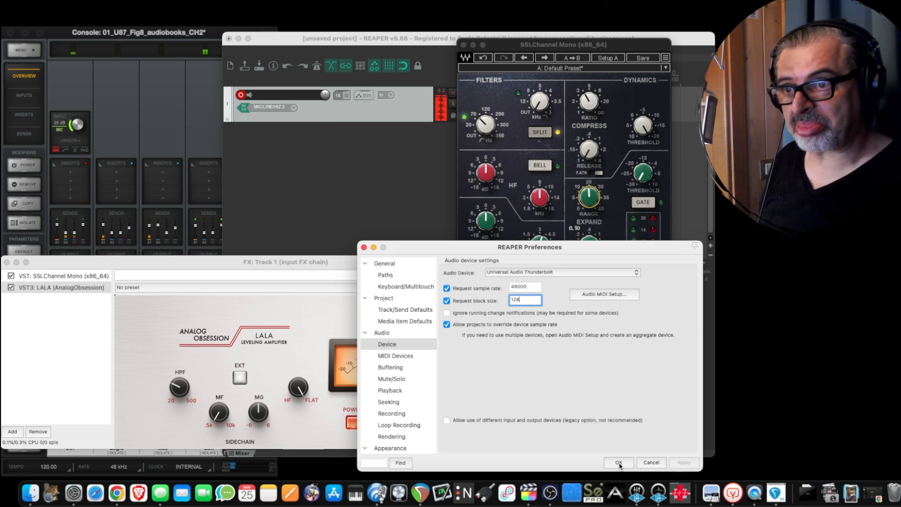
click(618, 462)
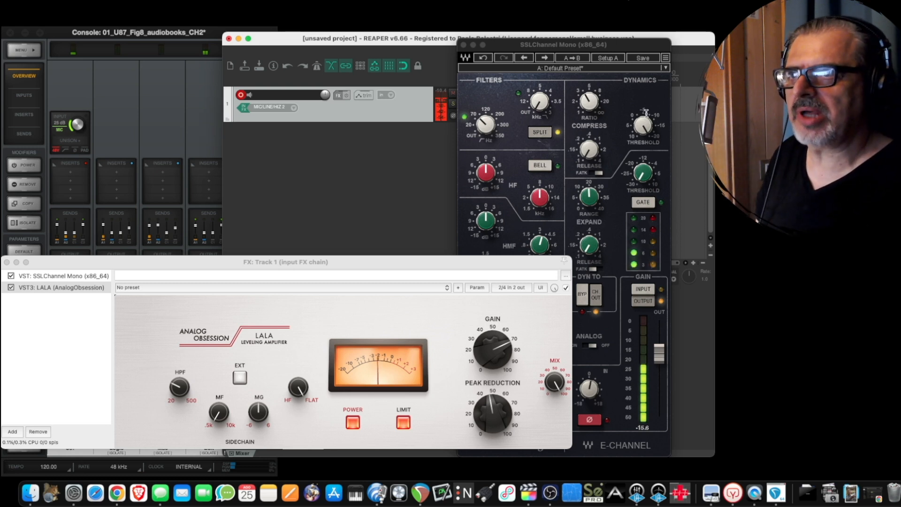
- Adjust the SSLChannel compressor threshold to about -16 and fine-tune its ratio
click(582, 45)
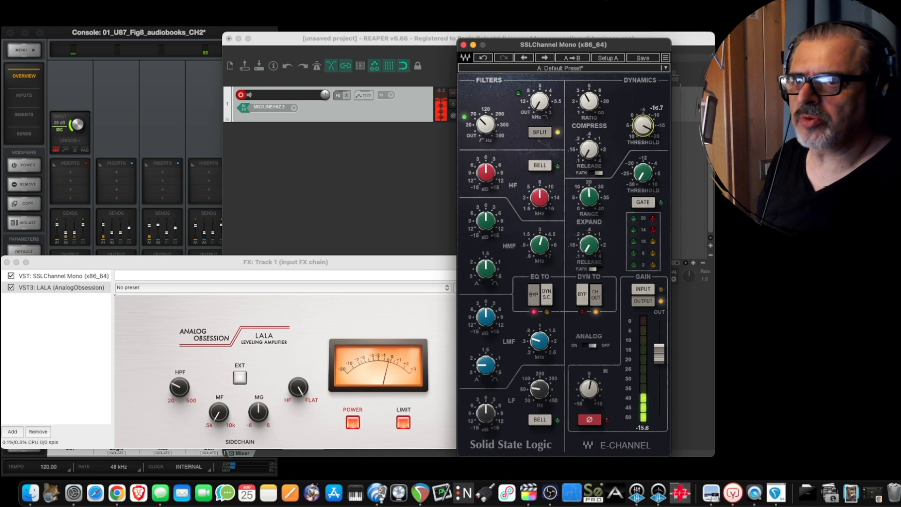
drag(643, 126, 643, 128)
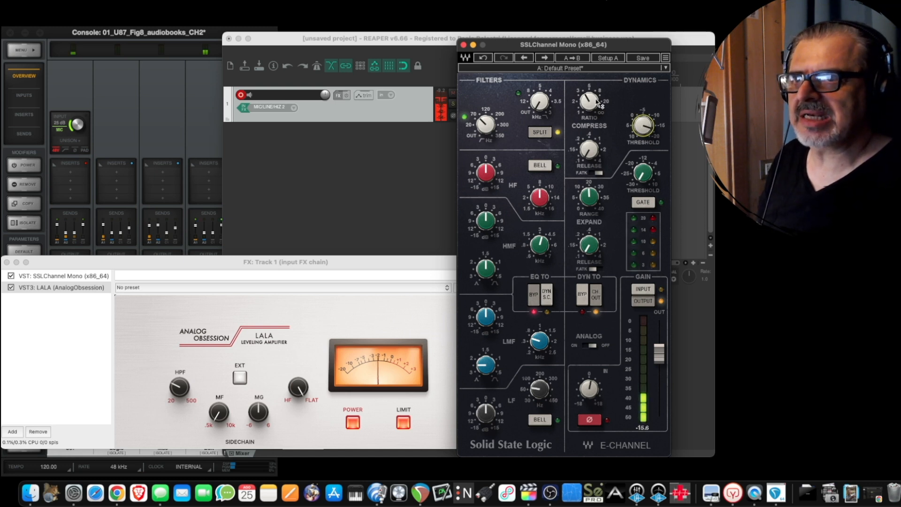
drag(599, 103, 629, 119)
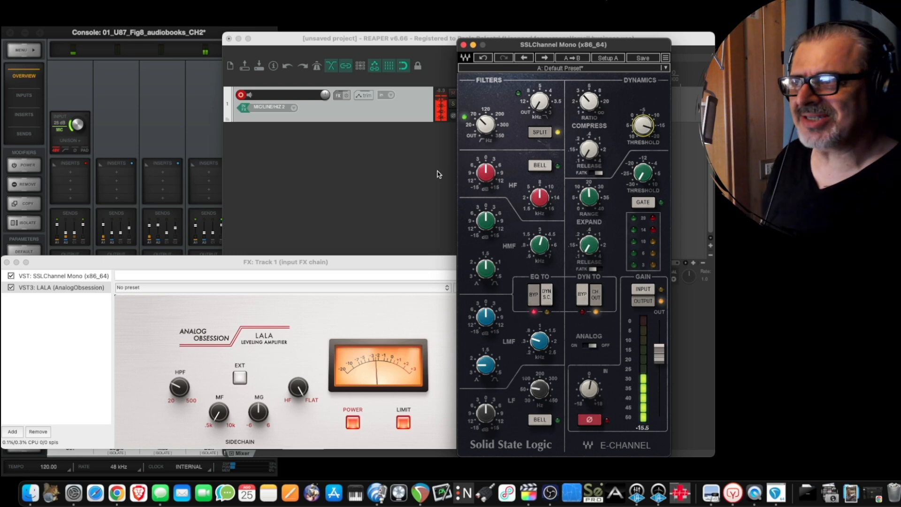
- Uncover the arrange view by closing the input FX chain and SSLChannel windows, and make Track 1 taller
click(442, 41)
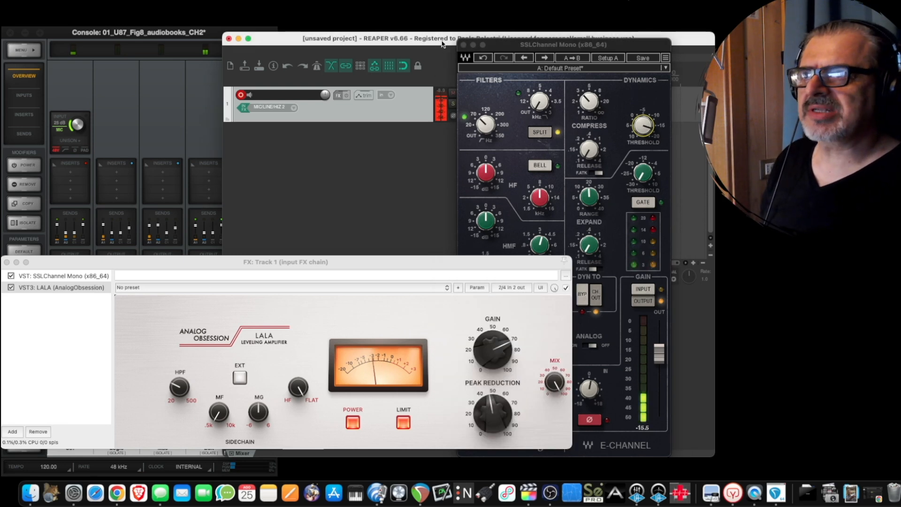
drag(442, 41, 417, 38)
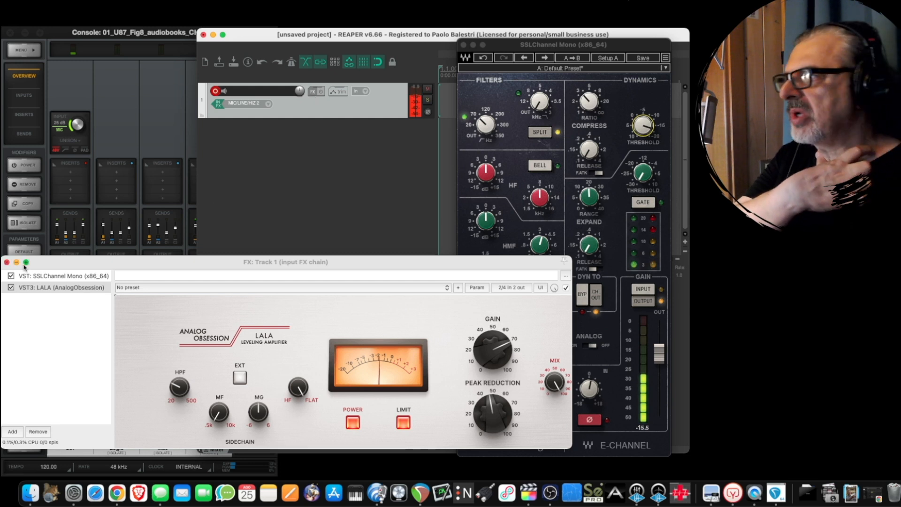
click(6, 263)
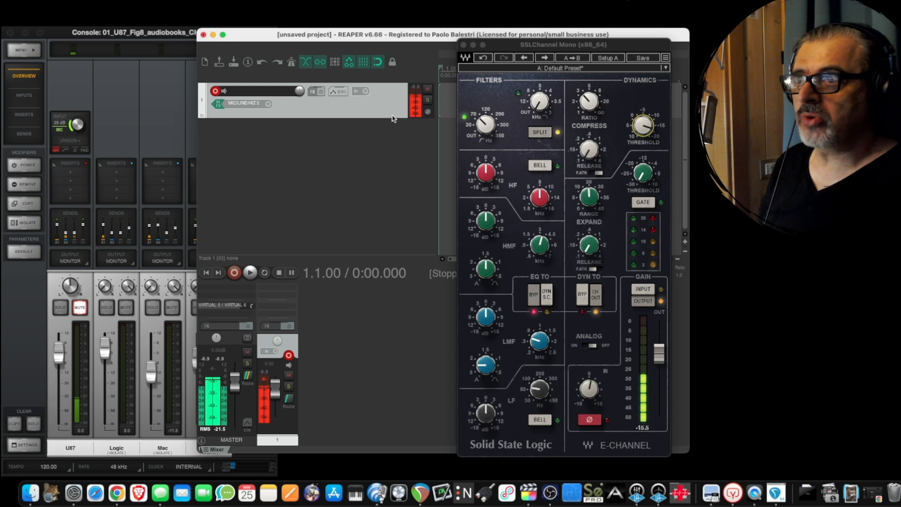
drag(392, 117, 392, 158)
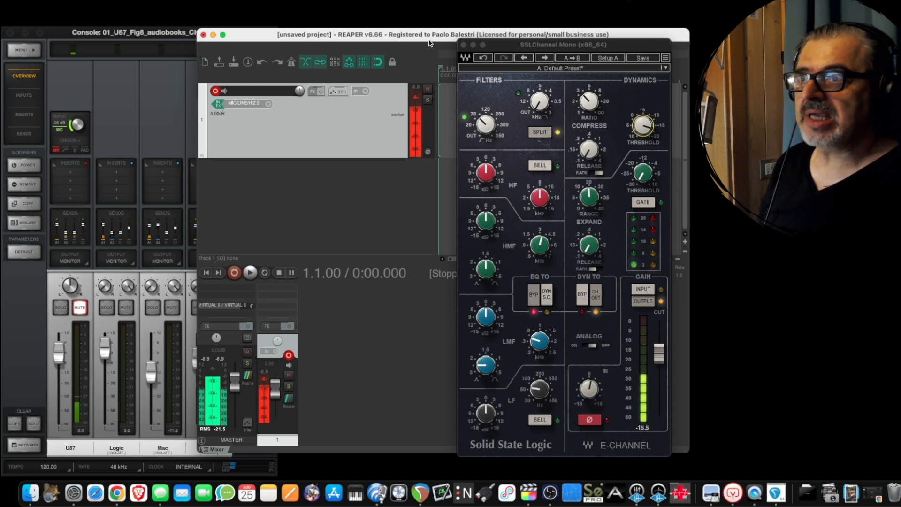
click(464, 45)
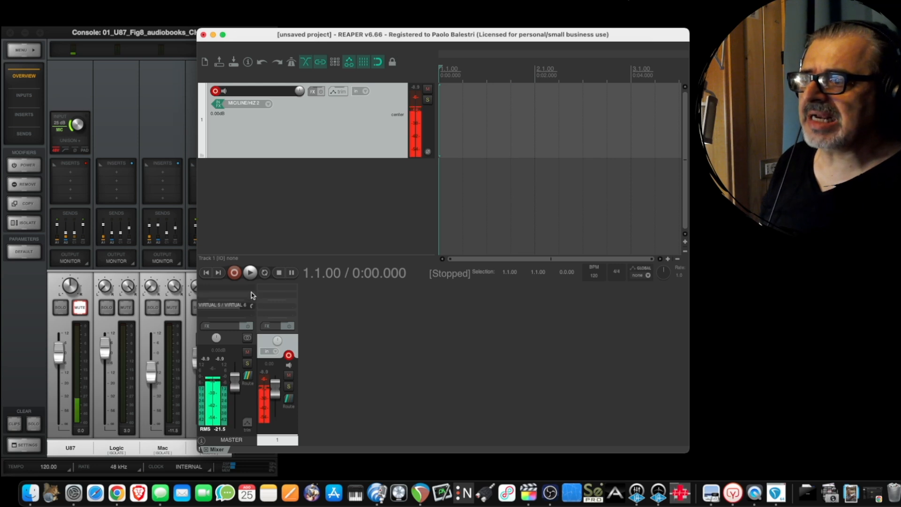
- Start recording on Track 1 and raise the SSLChannel Mono input gain during the take
click(235, 275)
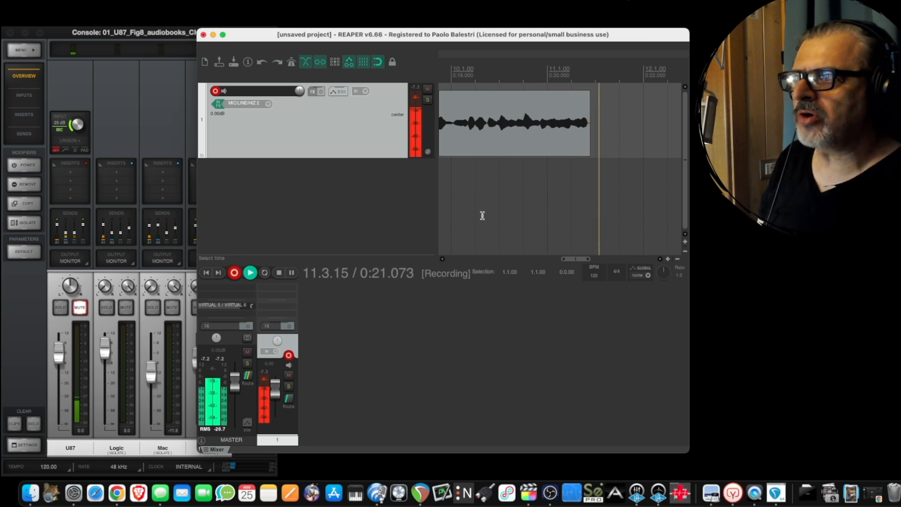
click(217, 104)
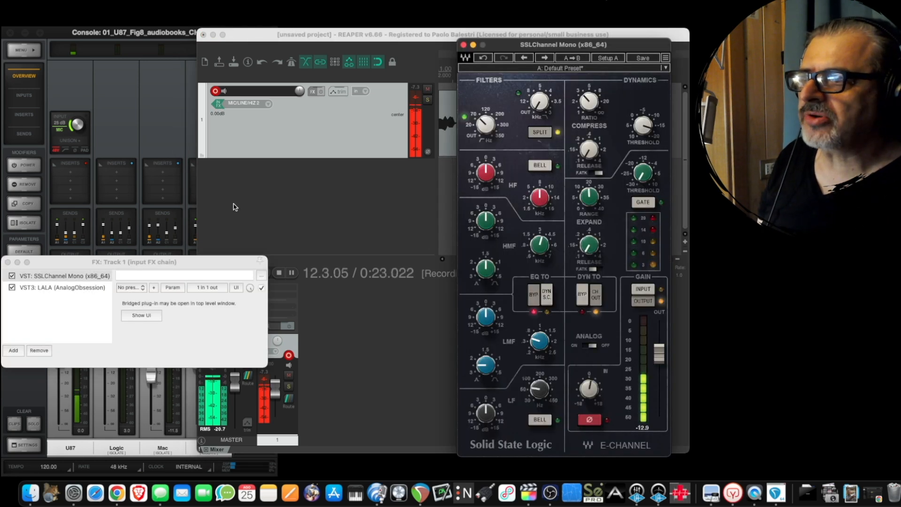
drag(589, 389, 589, 383)
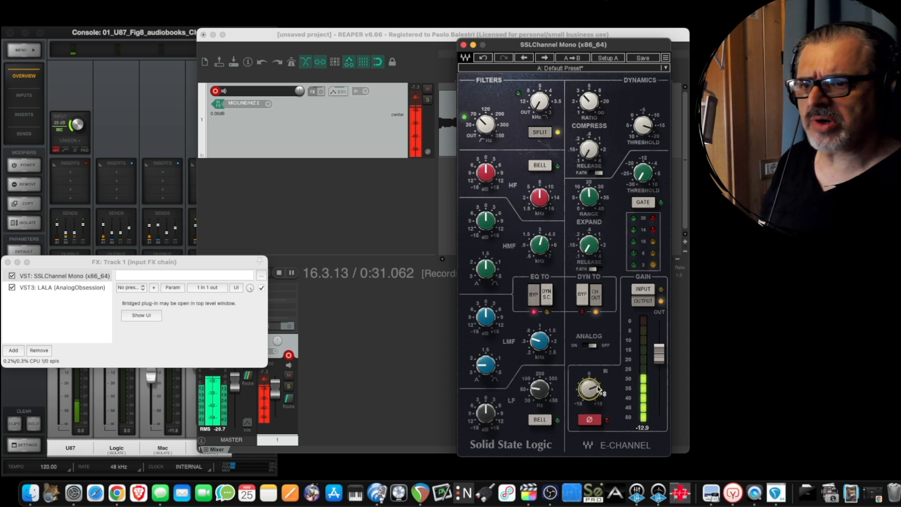
drag(592, 388, 592, 391)
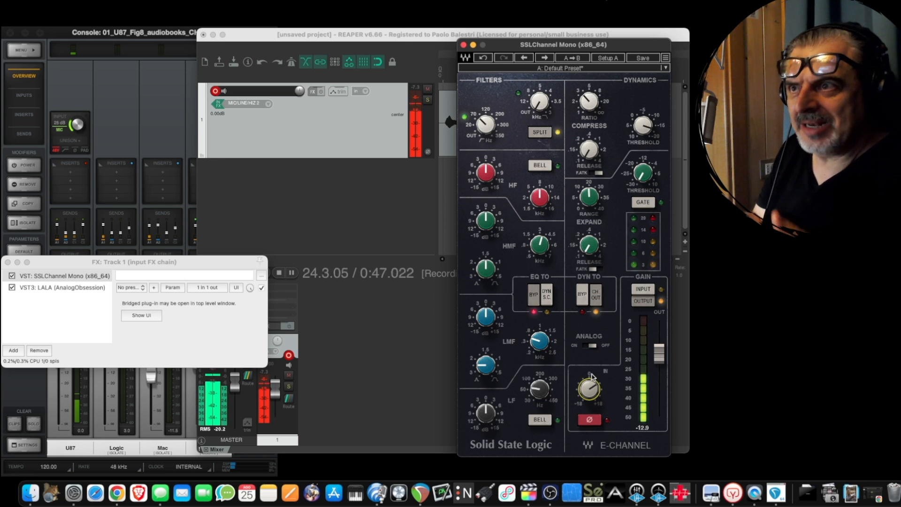
- Stop recording on Track 1 and save the recorded file, moving the FX chain window off the transport
click(318, 310)
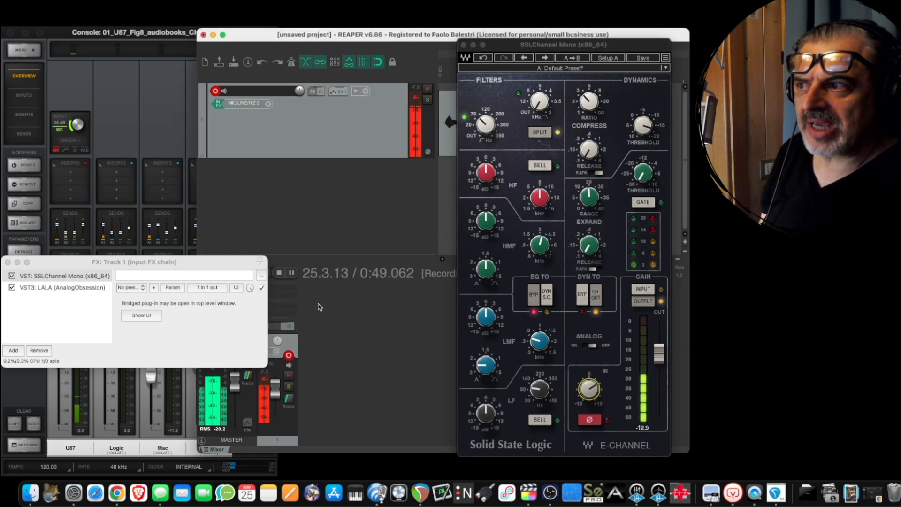
drag(225, 261, 213, 74)
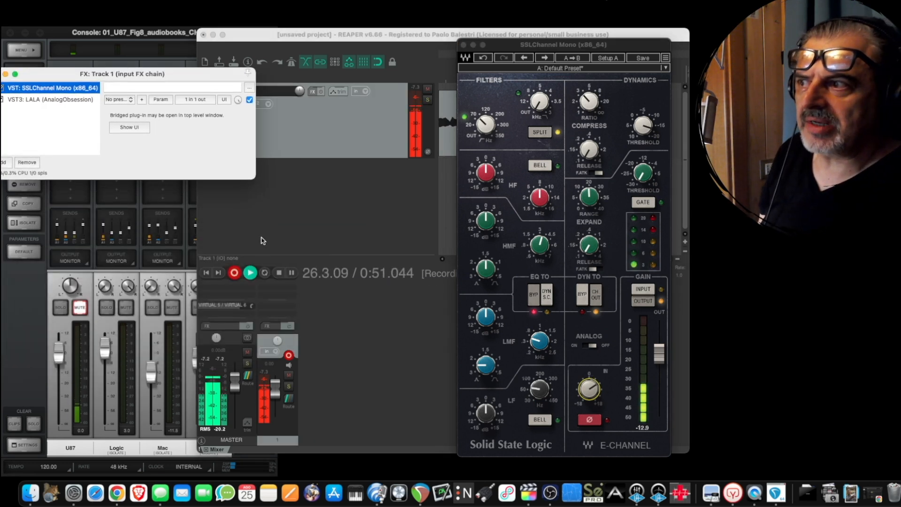
click(279, 272)
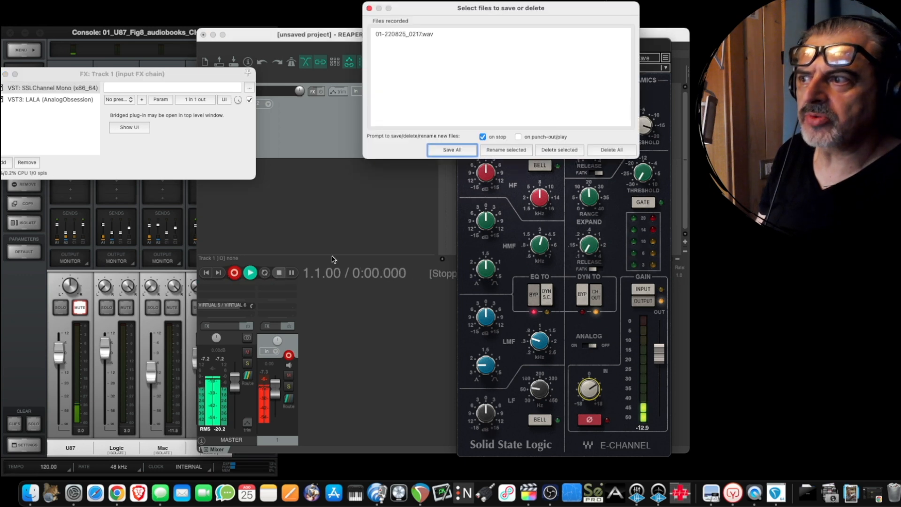
click(452, 150)
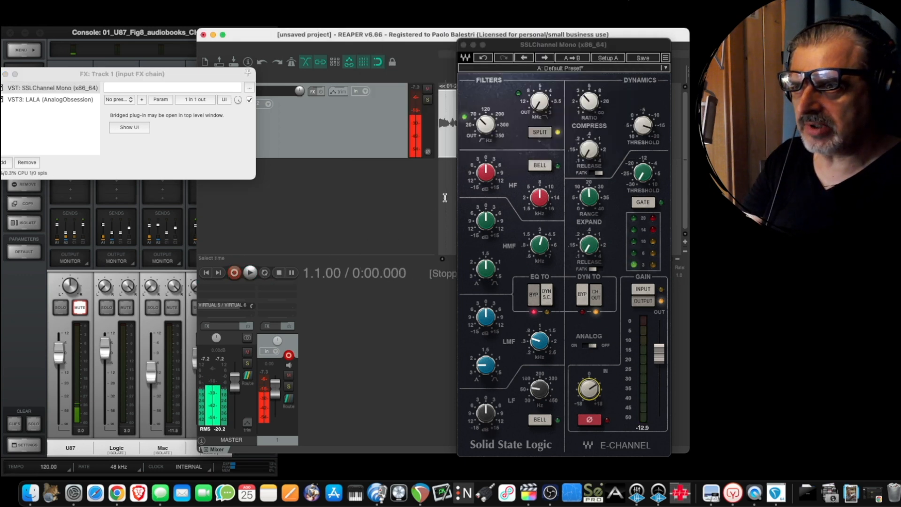
- Close the SSLChannel window and play back the end of the recorded take from 0:49
click(464, 45)
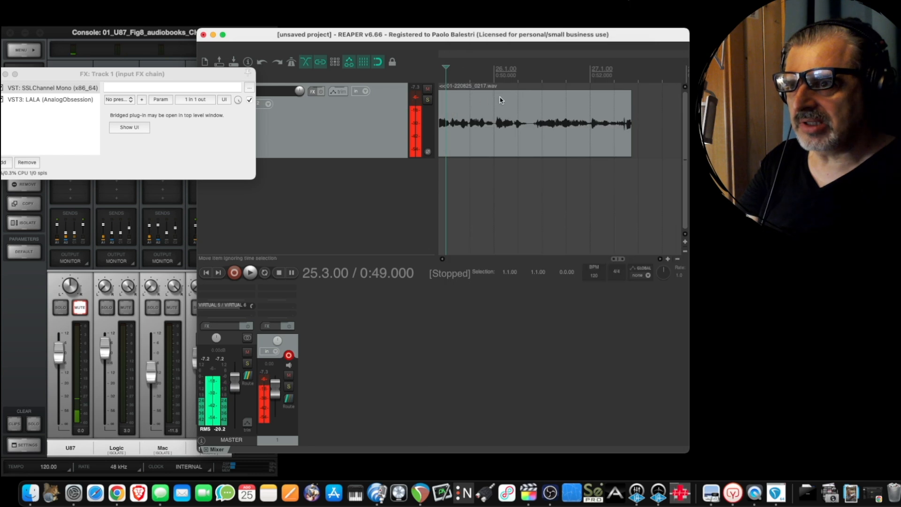
key(space)
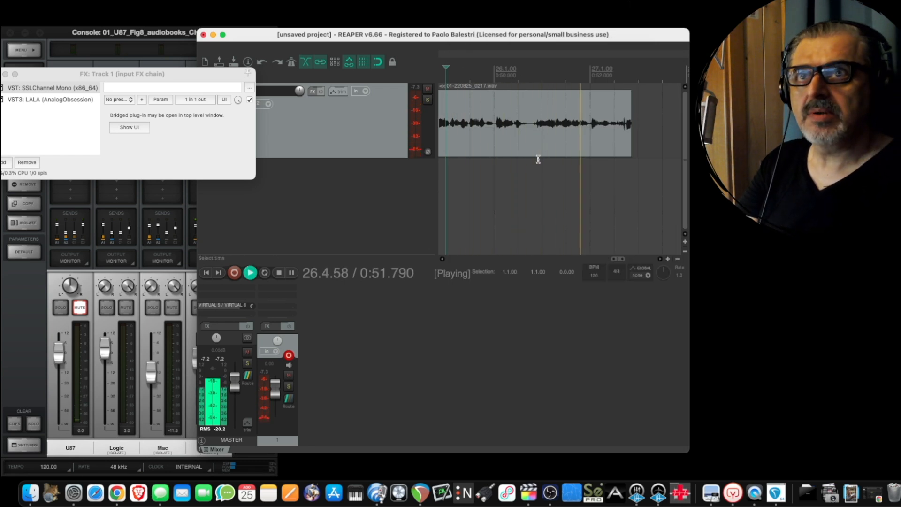
key(space)
key(space)
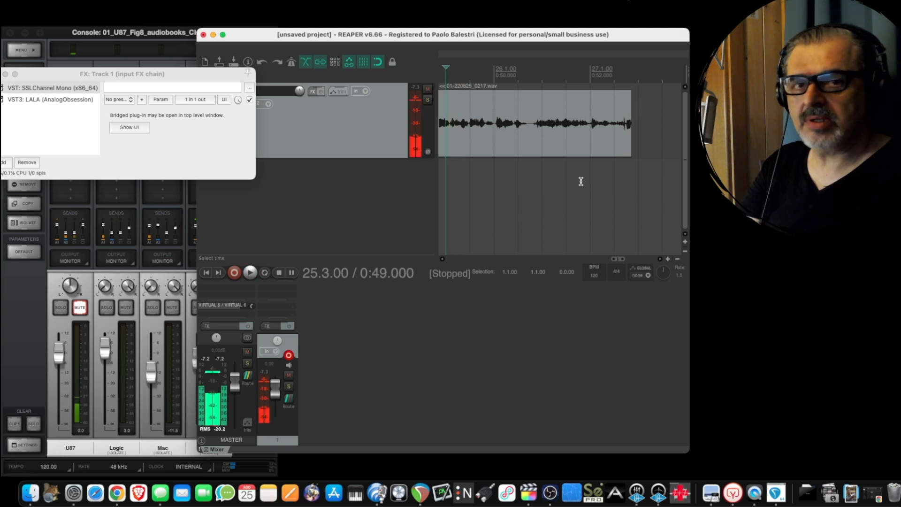
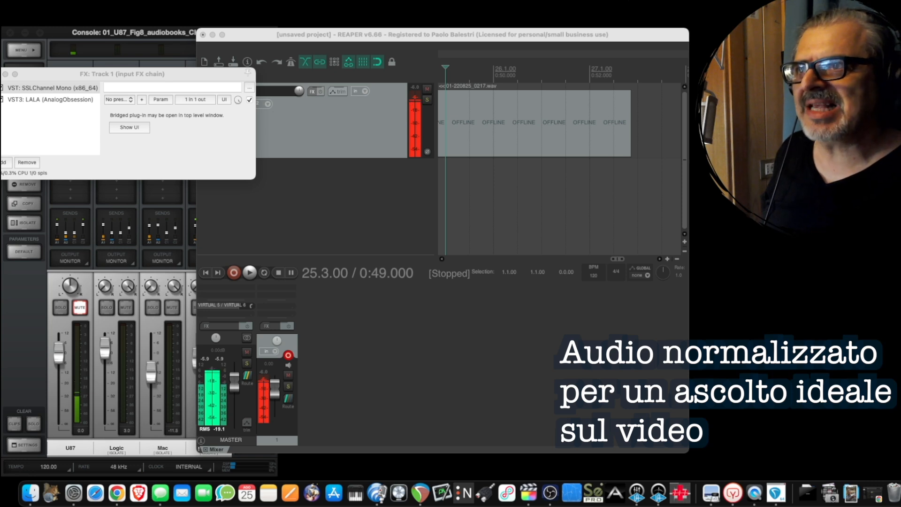
- Save the REAPER project under the name mario.RPP
click(394, 35)
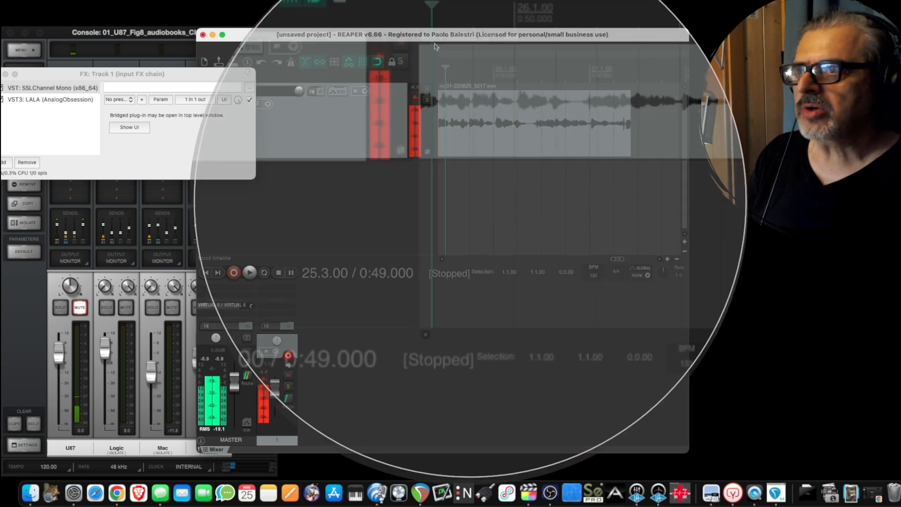
key(super+s)
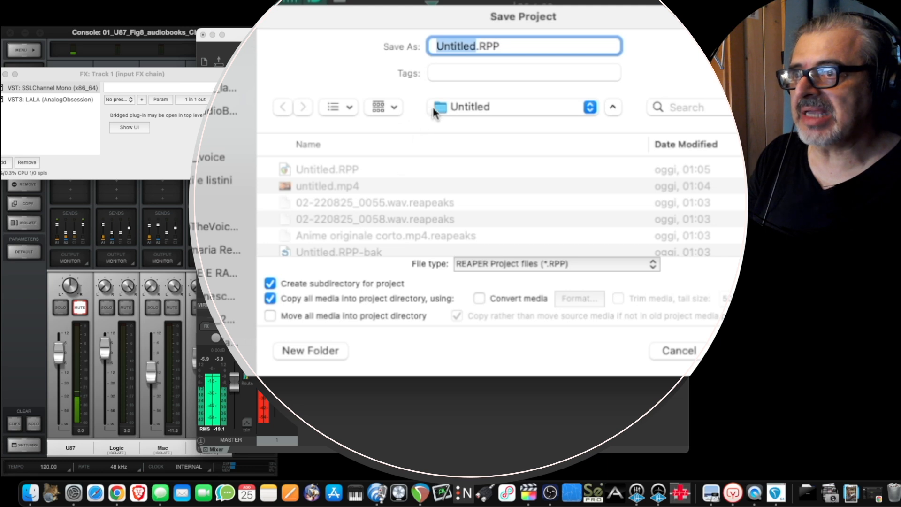
text(mario)
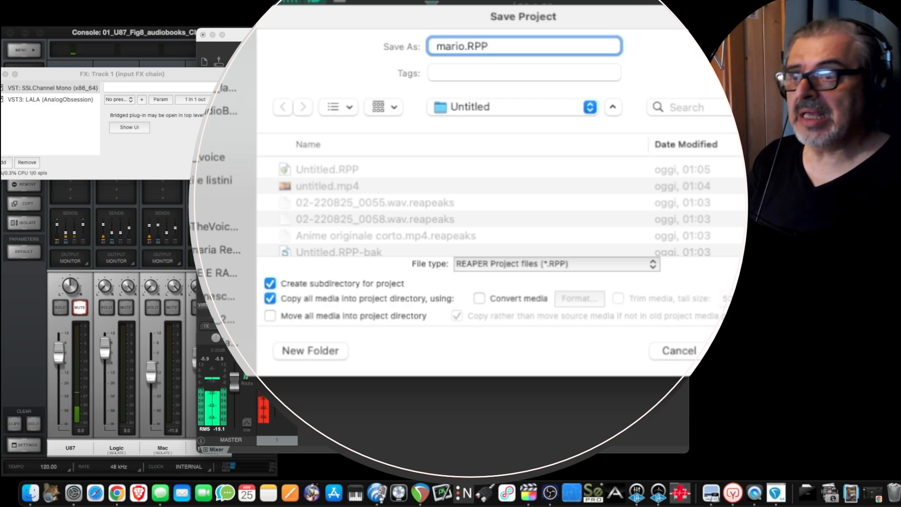
key(Return)
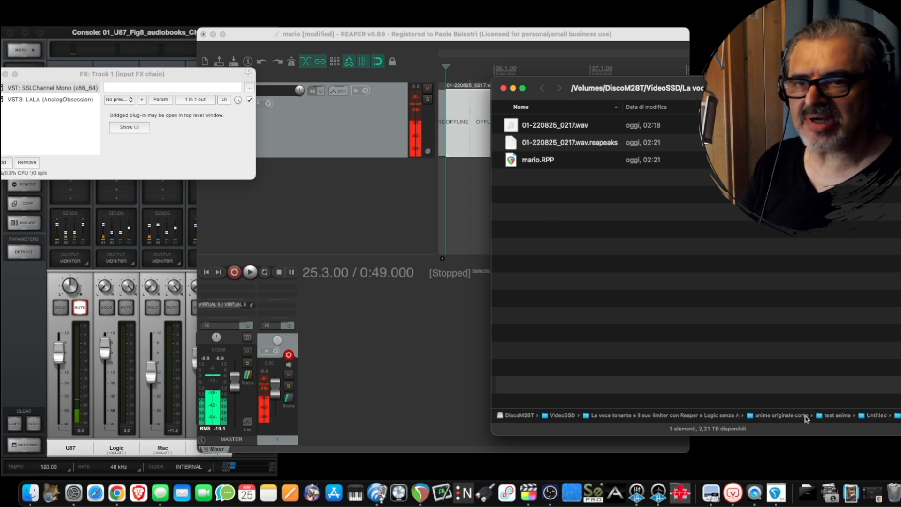
- Switch to Finder, go up to the test anime folder, and widen the name column to view the project files
double_click(838, 415)
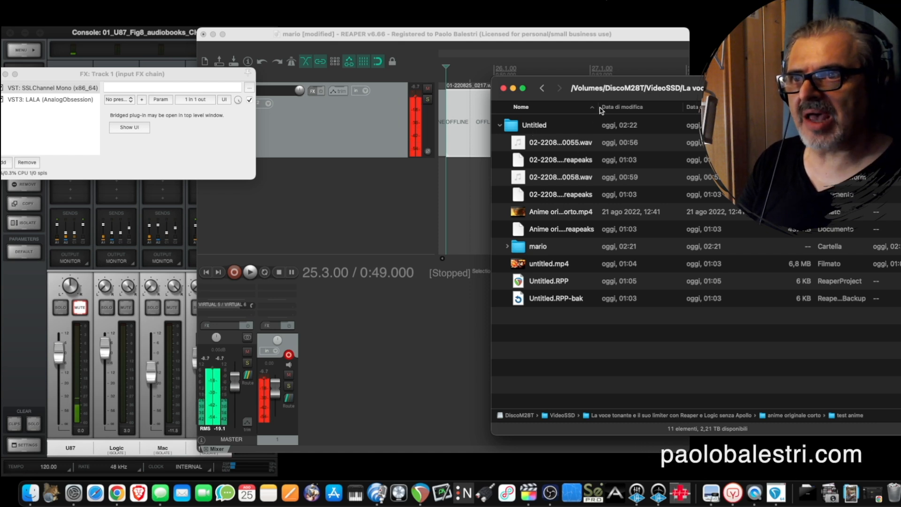
drag(599, 107, 662, 118)
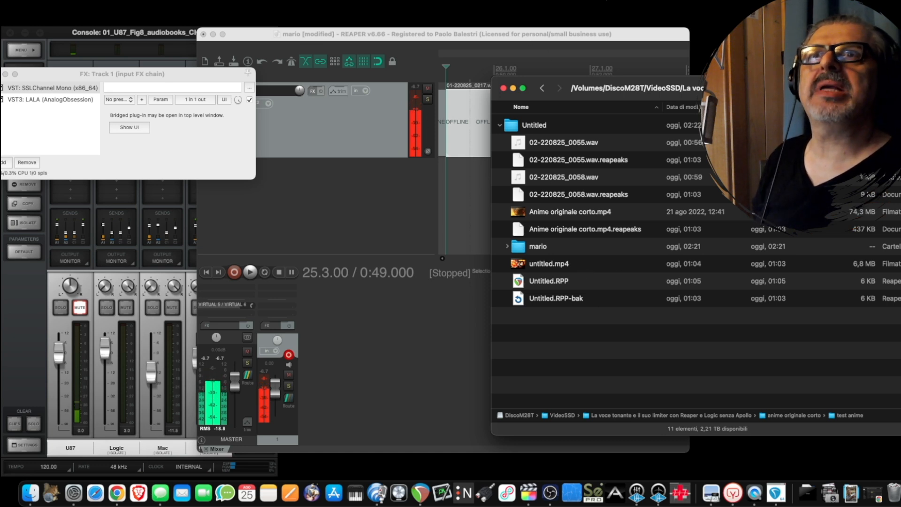
- Switch to Logic Pro and review the available I/O buffer sizes in the audio device preferences
click(606, 0)
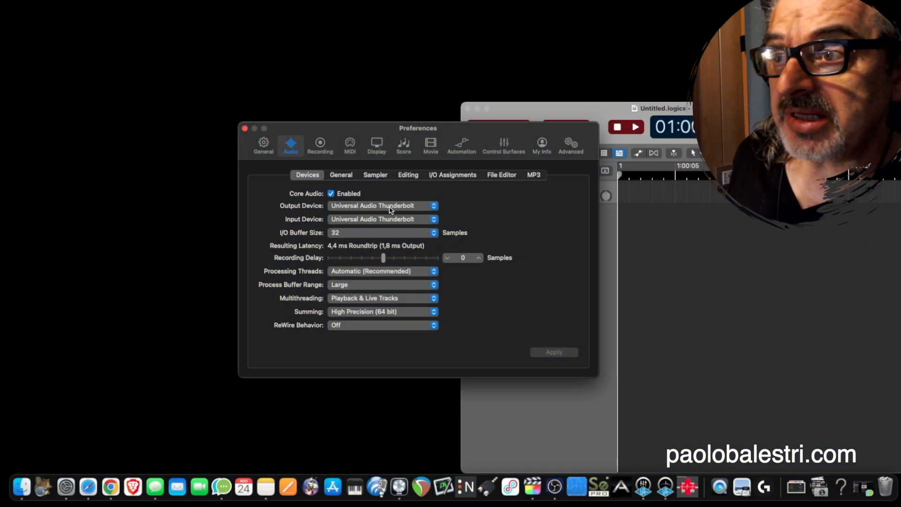
click(374, 235)
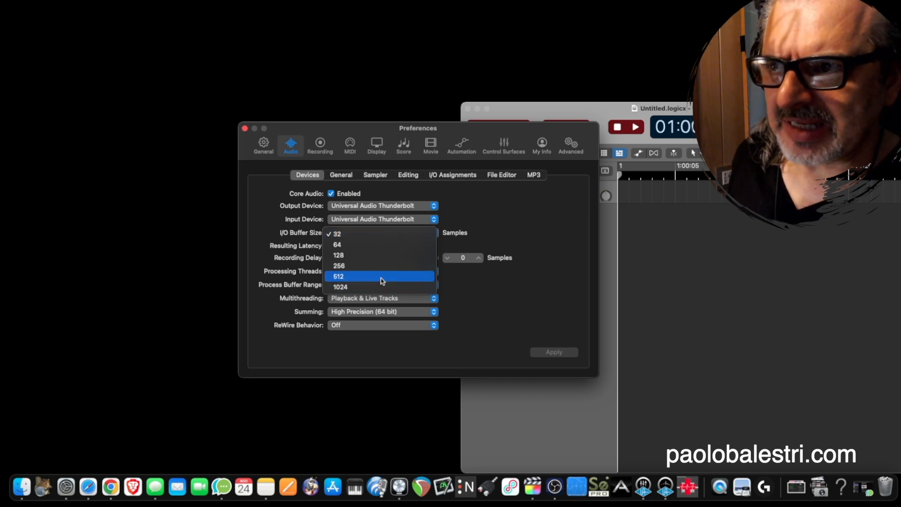
click(369, 235)
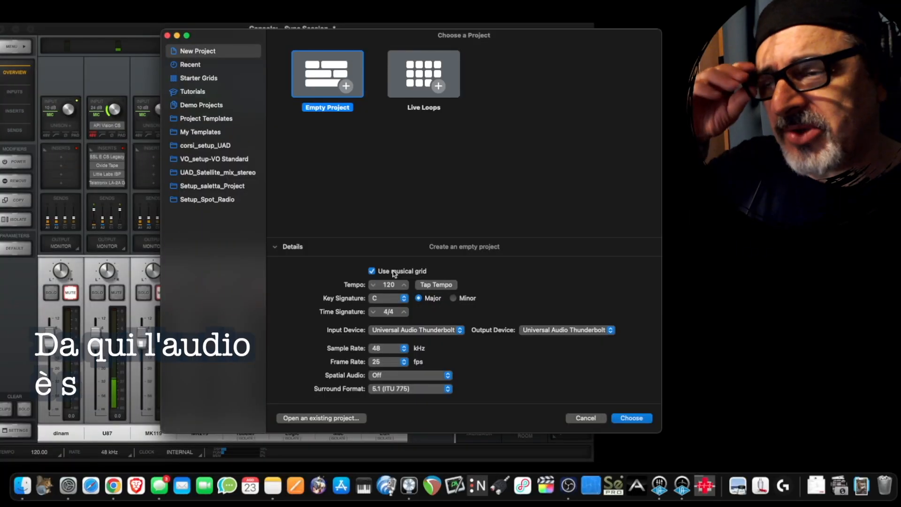
- Create an empty project without the musical grid at 48 kHz and 25 fps, with one audio track on Input 1
click(394, 271)
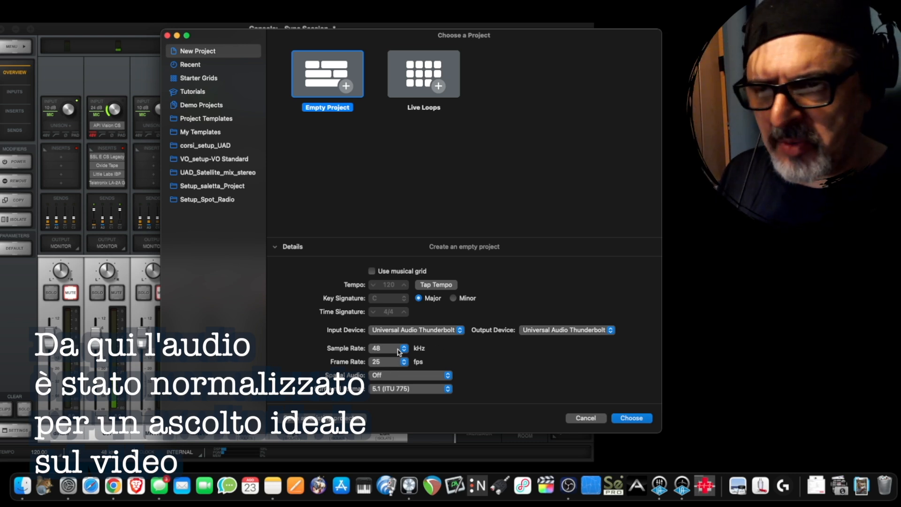
click(632, 418)
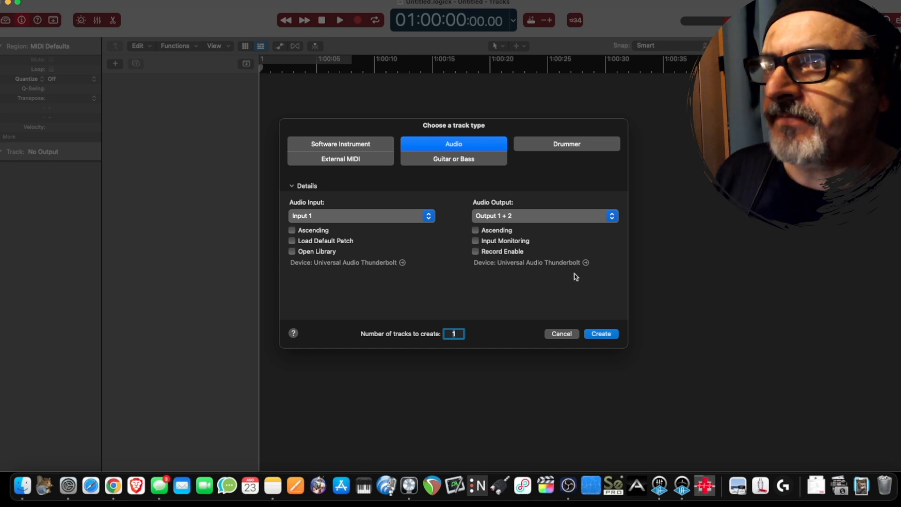
click(601, 334)
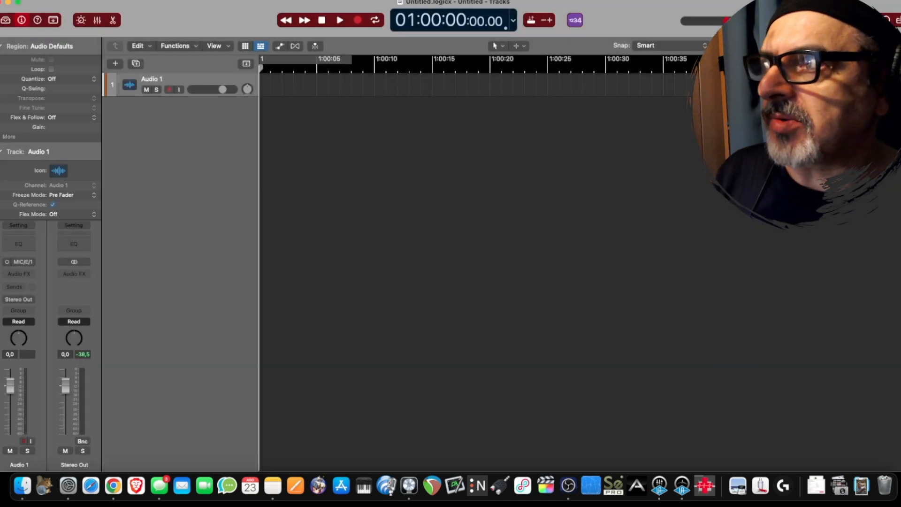
- Hide the inspector, shrink the project window to uncover the Console, and enlarge the Audio 1 track's height
click(22, 21)
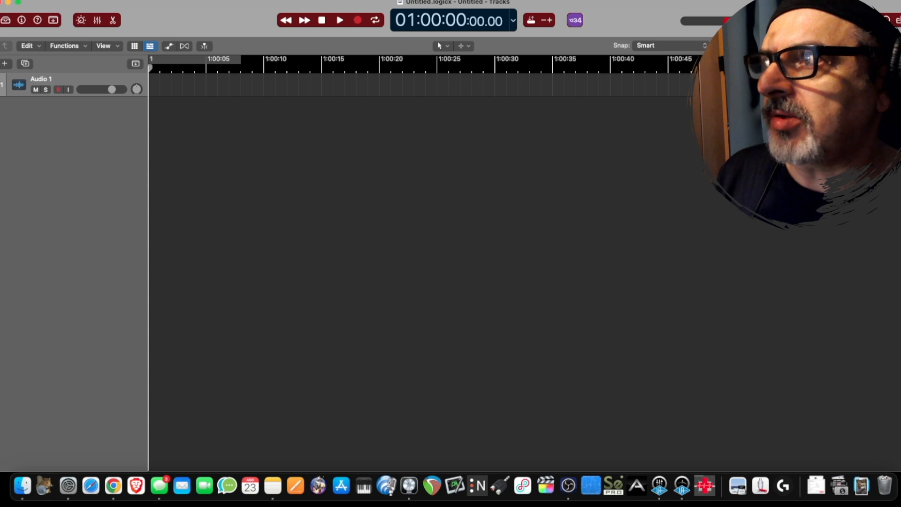
drag(1, 2, 395, 93)
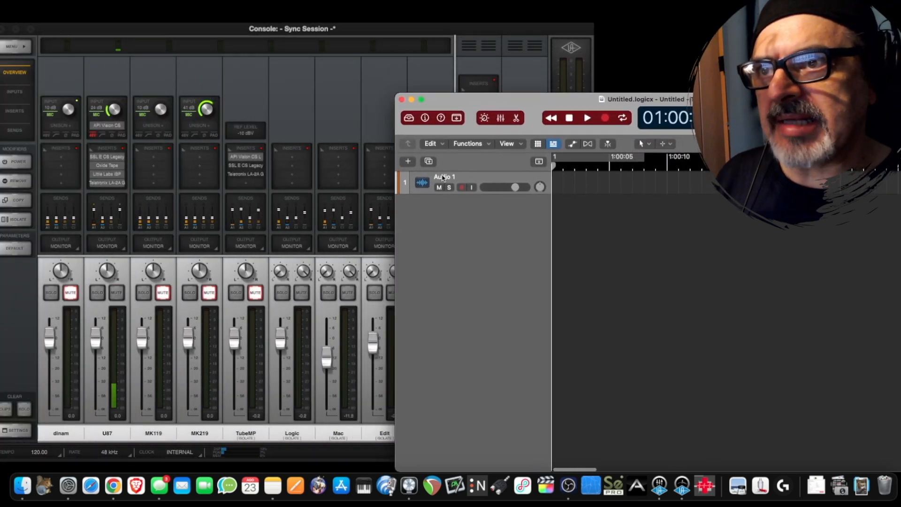
drag(458, 193, 459, 284)
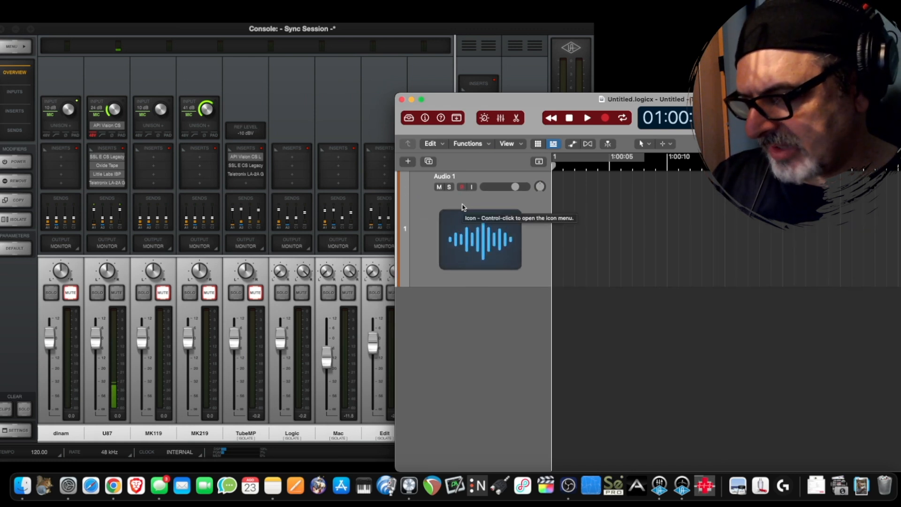
- Open the Mixer, set the Audio 1 input to Input 2 (MIC/LINE/HIZ 2), and reset its peak level display
key(super+2)
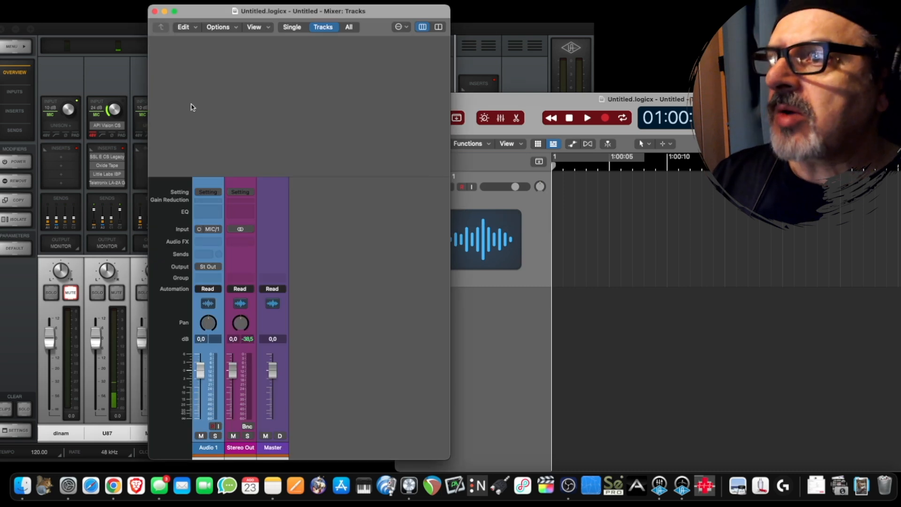
click(209, 230)
mouse_move(260, 262)
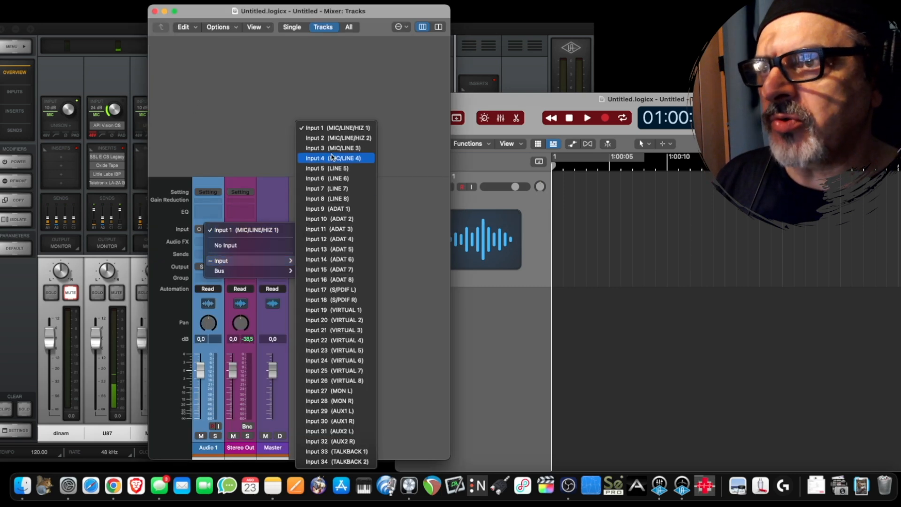
click(333, 138)
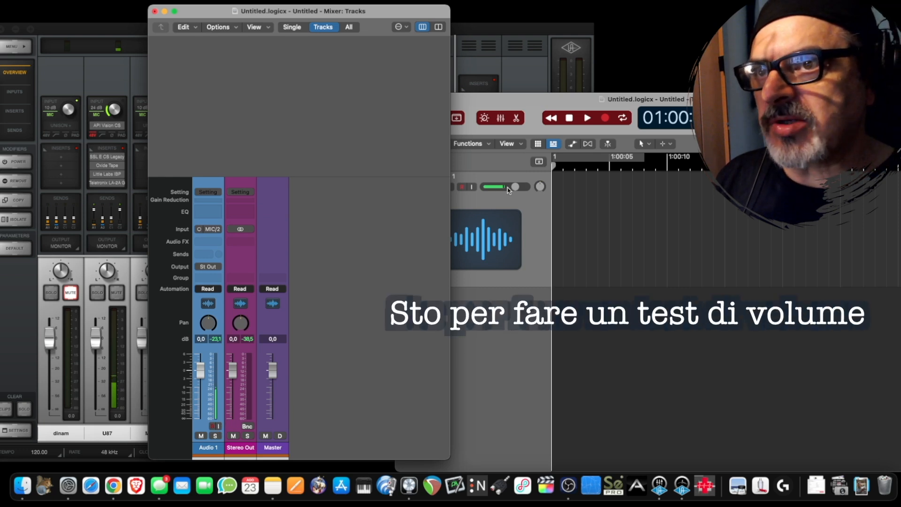
click(215, 338)
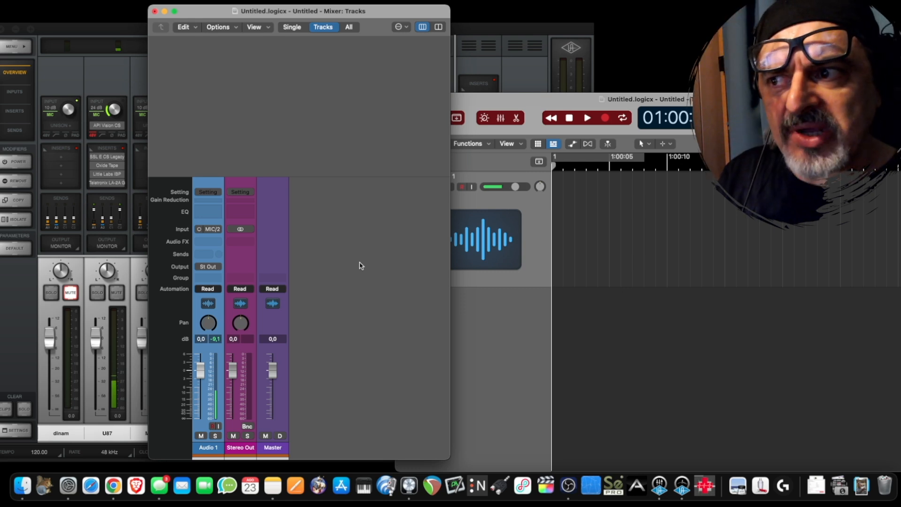
- Create a new auxiliary channel strip, switch its input to mono, and raise its fader to about 0.1 dB
click(227, 29)
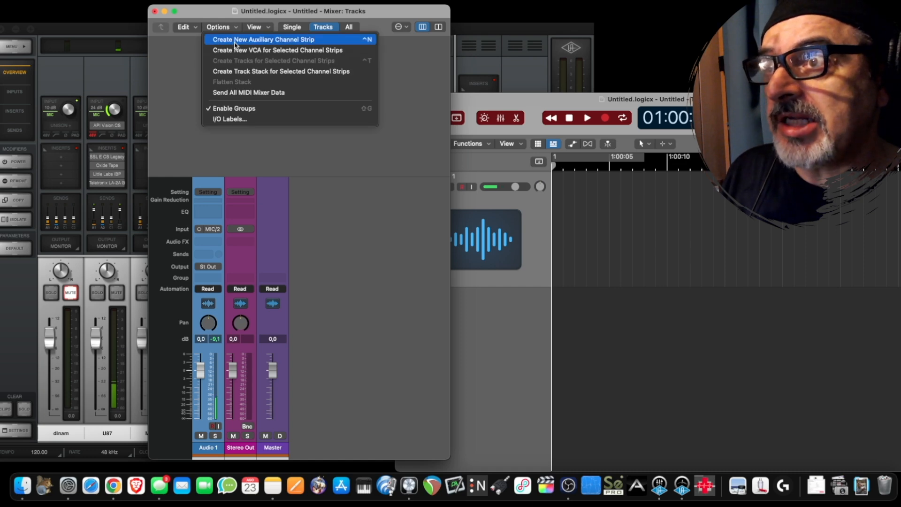
click(237, 40)
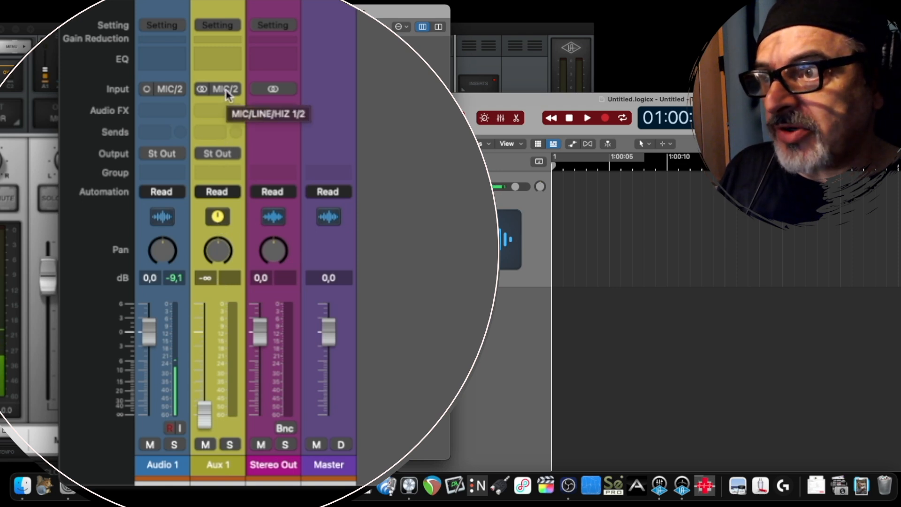
click(201, 89)
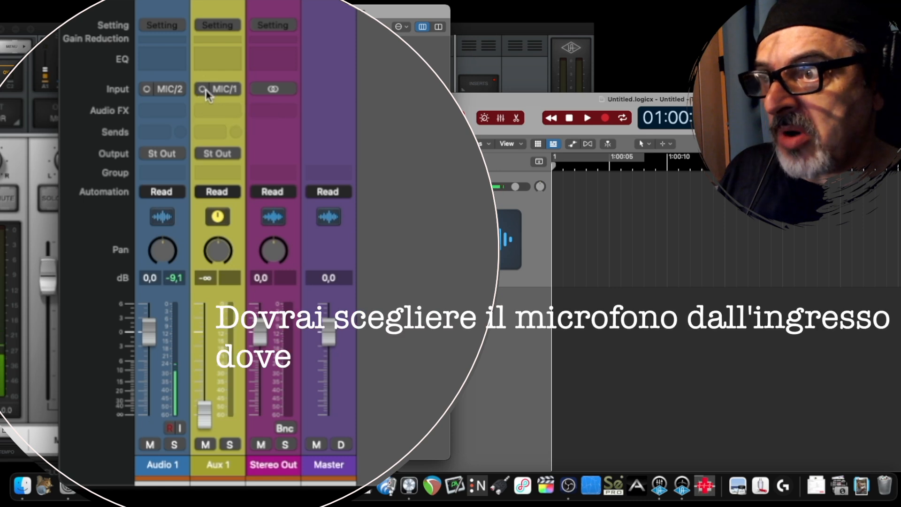
drag(204, 419, 204, 332)
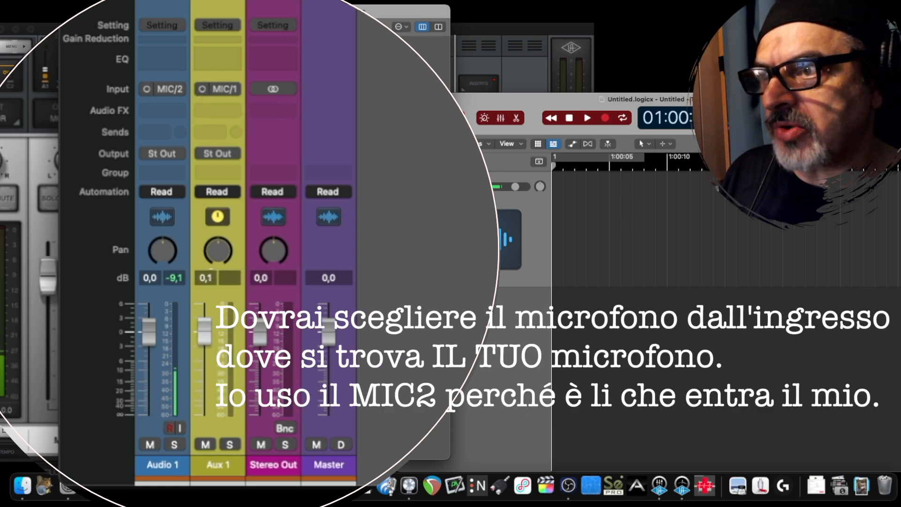
- Route the Aux 1 output to Bus 1 and set its input to Input 2 (MIC/LINE/HIZ 2)
click(211, 151)
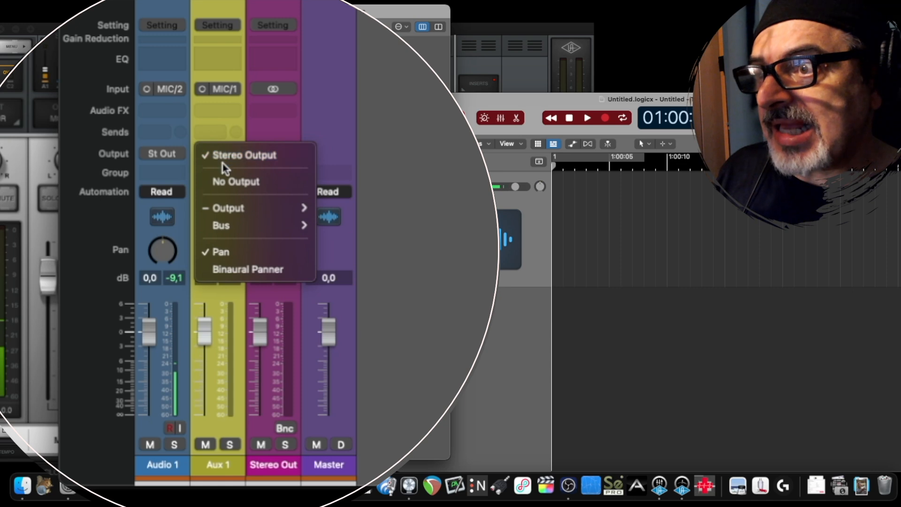
mouse_move(244, 226)
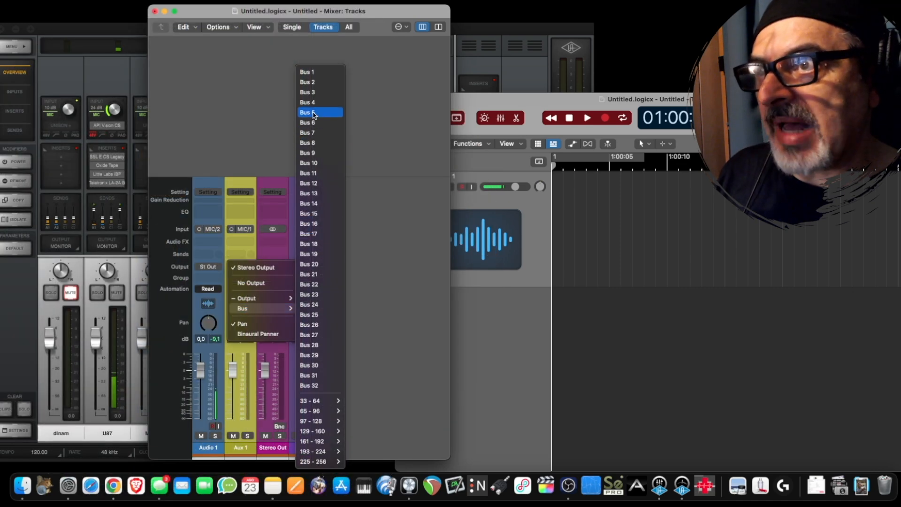
click(318, 72)
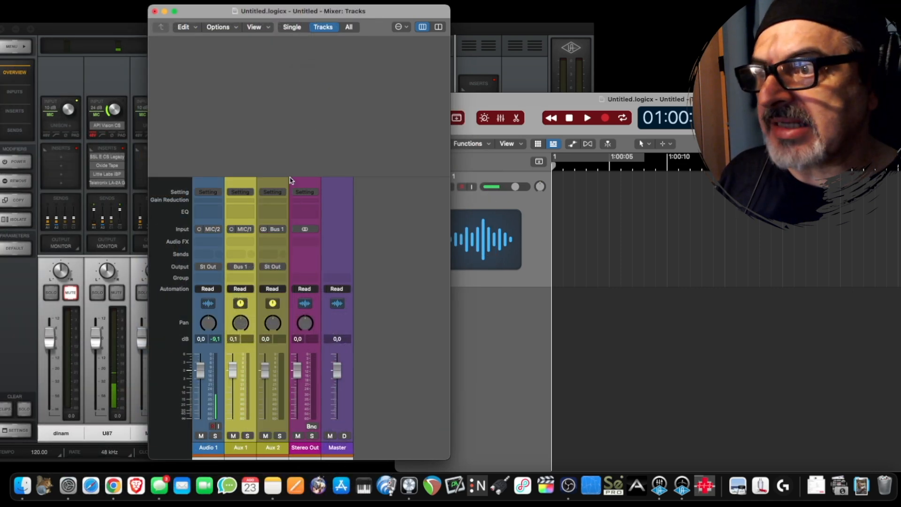
click(242, 229)
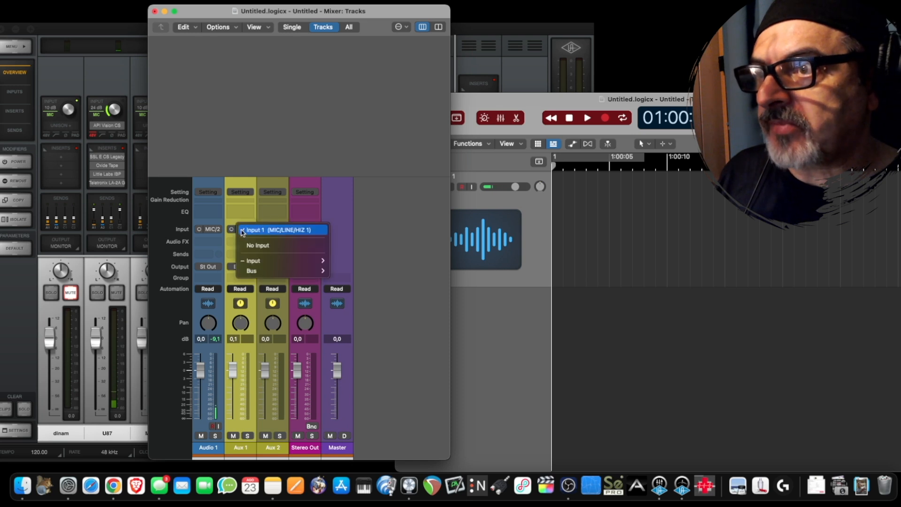
mouse_move(252, 263)
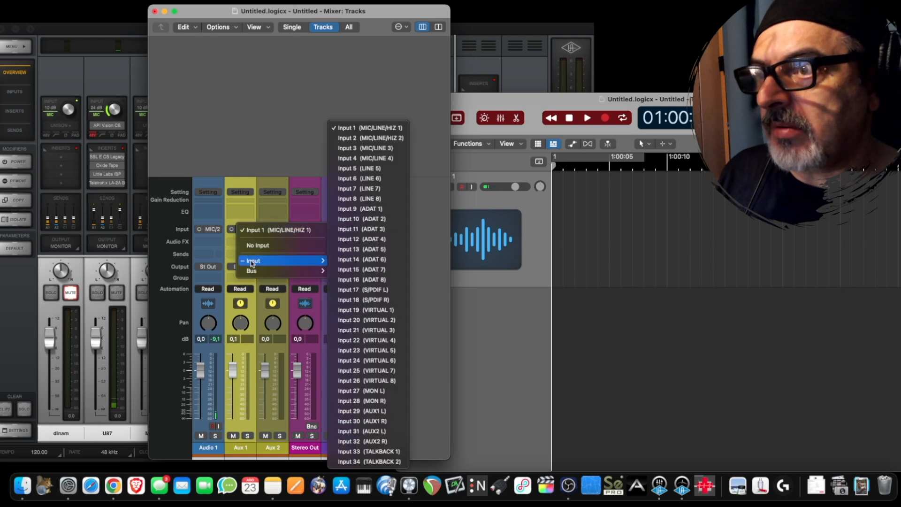
click(355, 138)
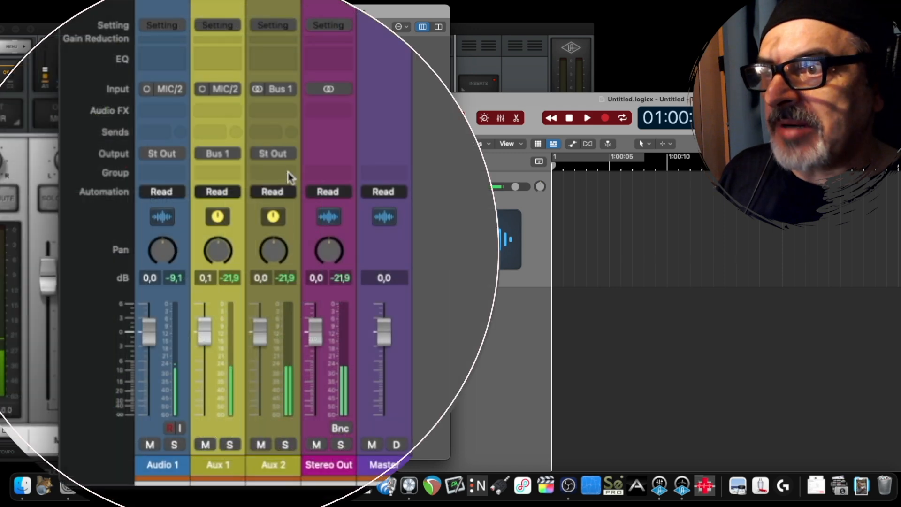
- Delete the Aux 2 channel strip, and undo all changes back to before the auxiliary channel strips were created
click(281, 466)
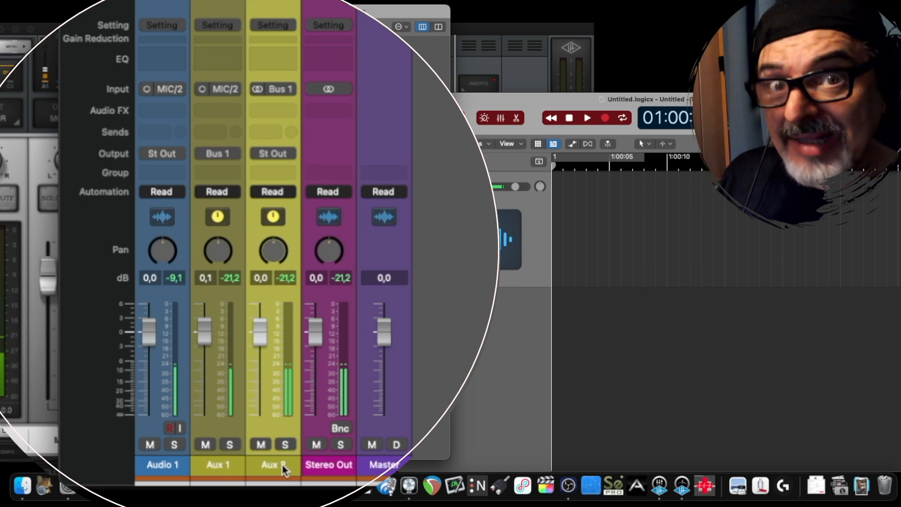
key(Delete)
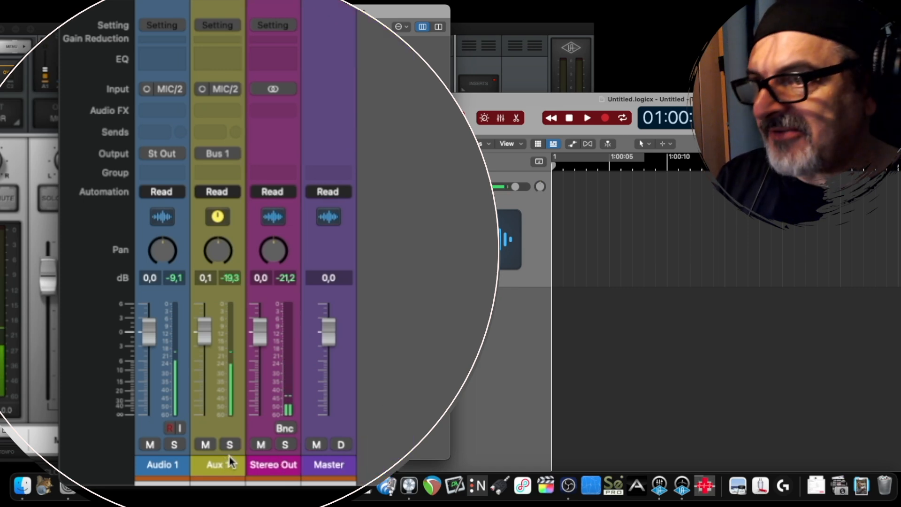
key(super+z)
key(super+z)
key(super+z)
key(super+z)
key(super+z)
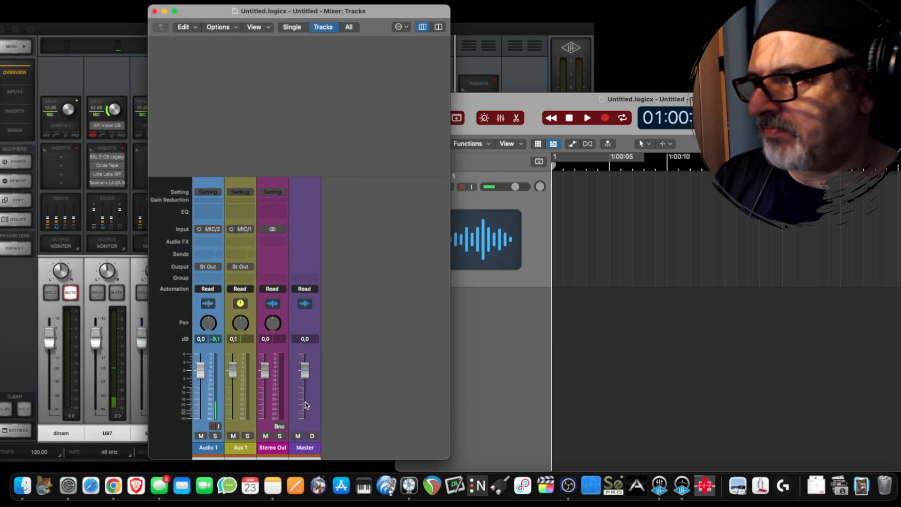
key(super+z)
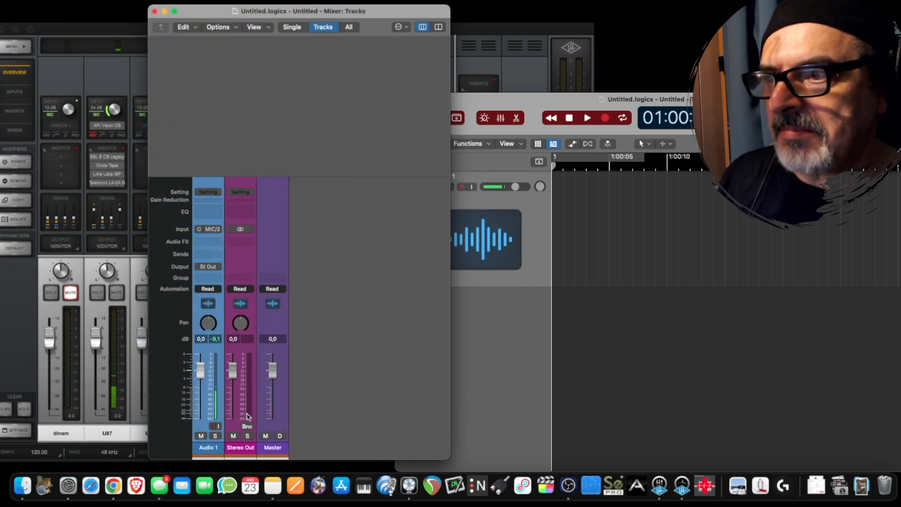
- Set the input of the Audio 1 channel strip to Bus 1
click(222, 28)
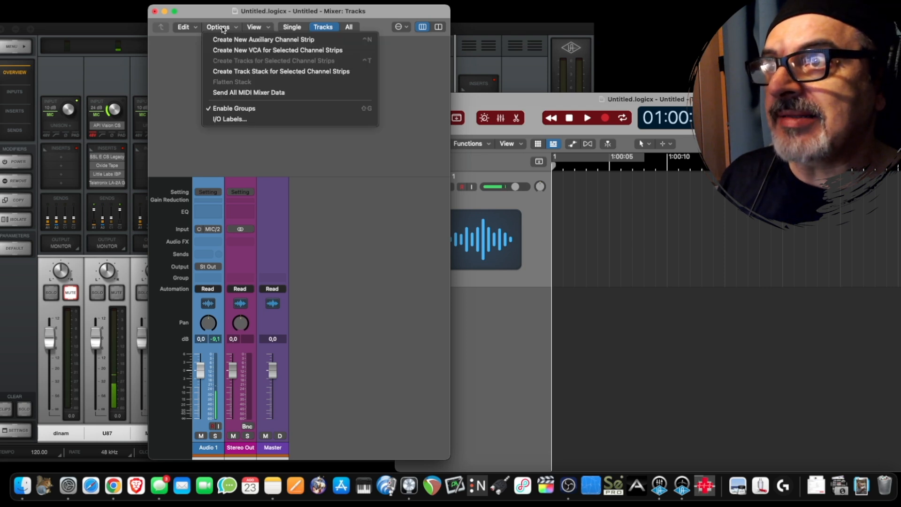
click(182, 52)
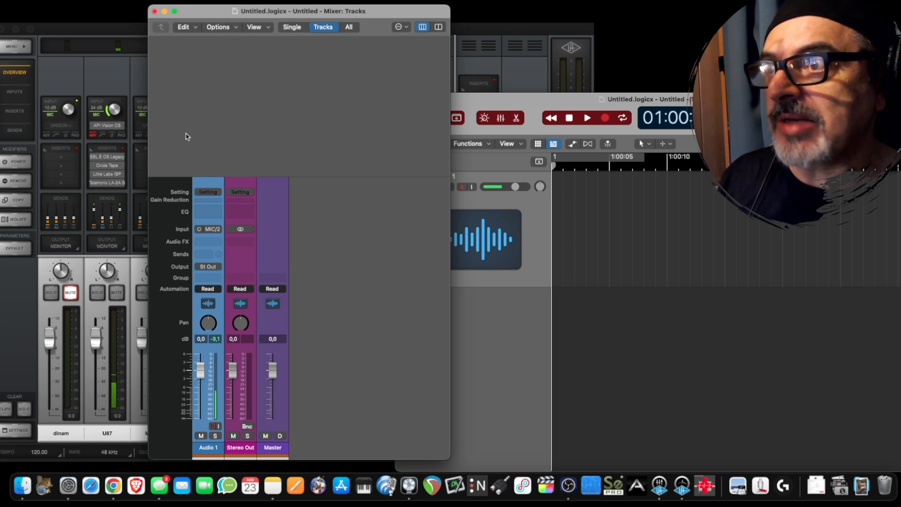
click(213, 230)
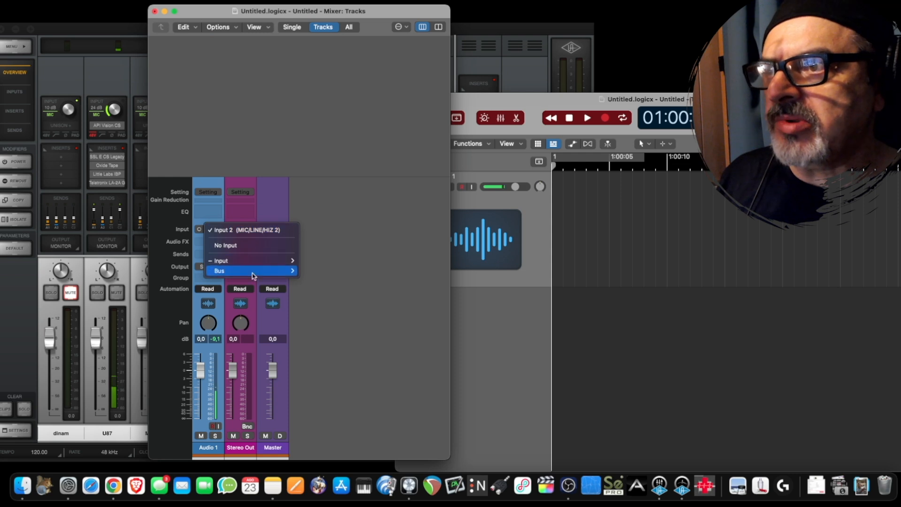
mouse_move(294, 270)
click(309, 74)
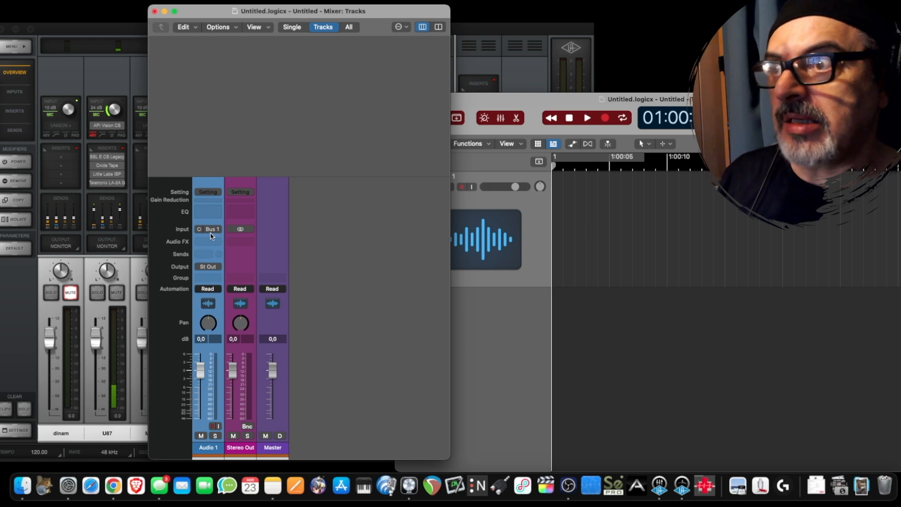
- Create a new auxiliary channel strip with Input 2 (MIC/LINE/HIZ 2) as its mono input and raise its fader to about 0.6 dB
click(215, 29)
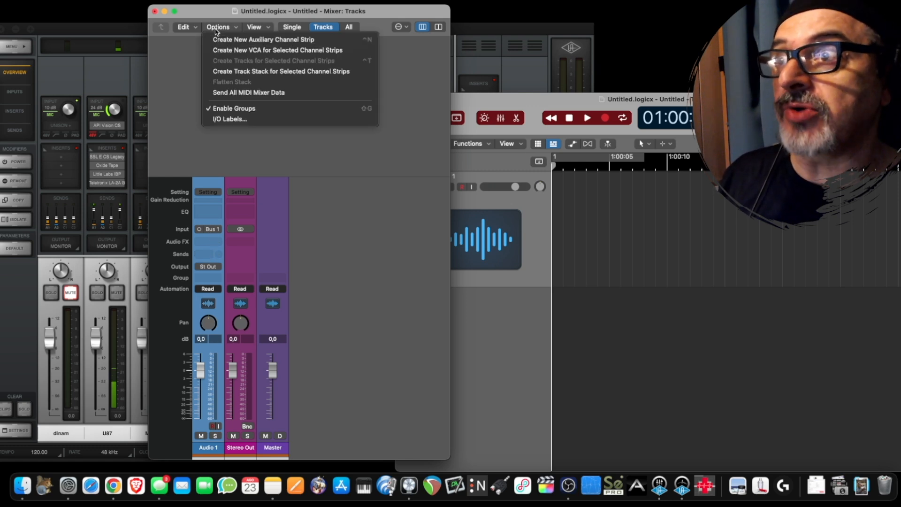
click(224, 39)
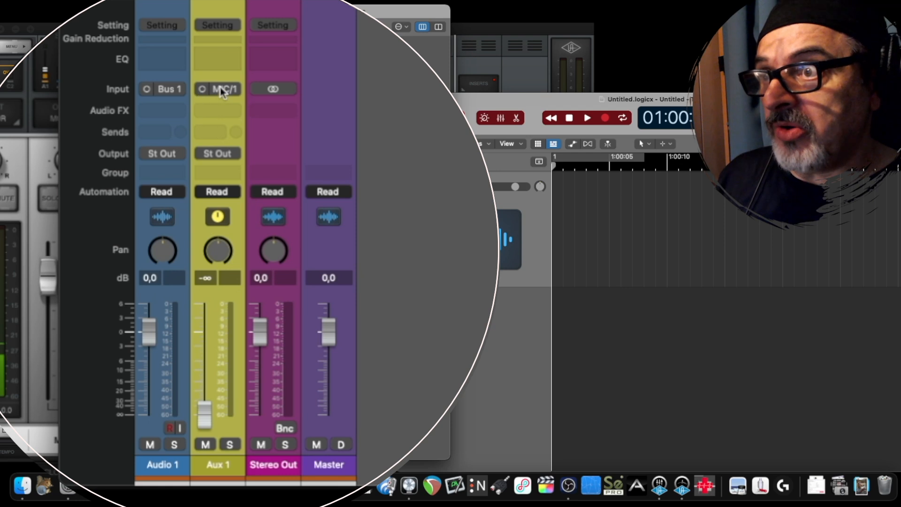
click(200, 90)
mouse_move(251, 144)
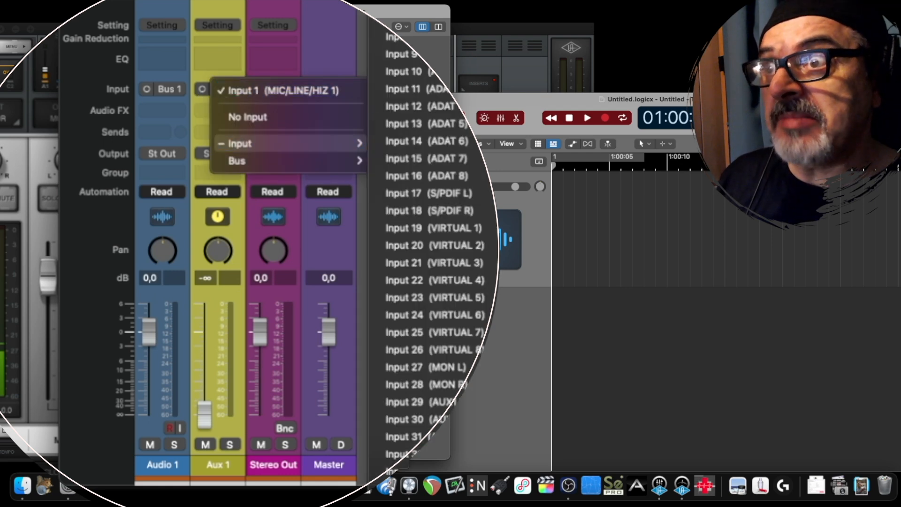
click(237, 284)
drag(203, 413, 199, 253)
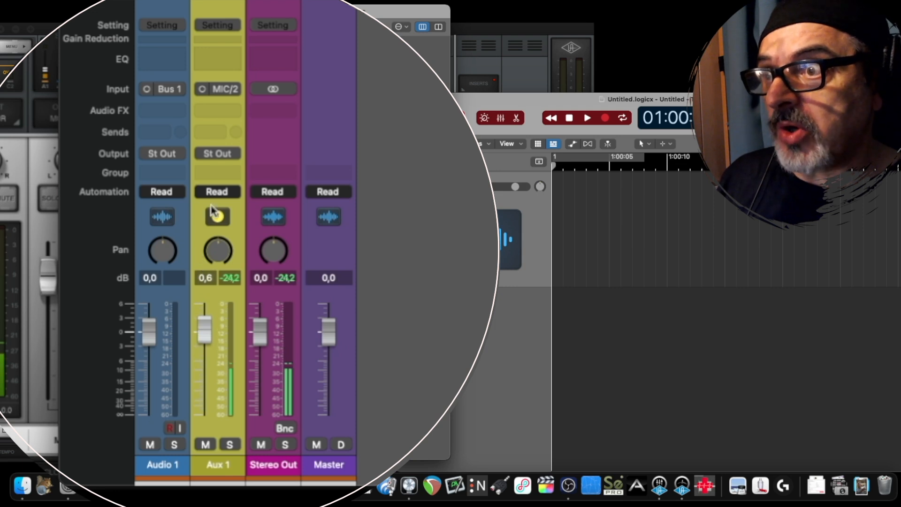
- Route the Aux 1 output to Bus 1 and record-enable the Audio 1 channel strip
click(216, 155)
mouse_move(245, 227)
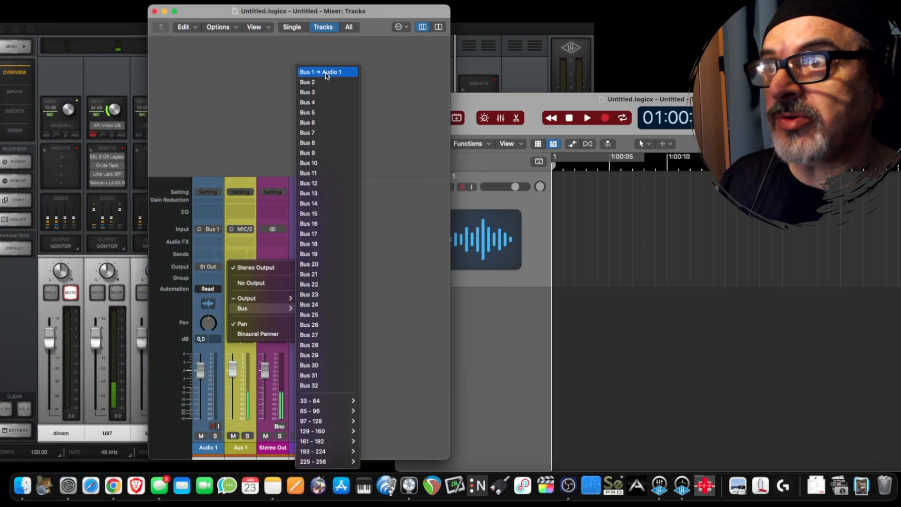
click(327, 73)
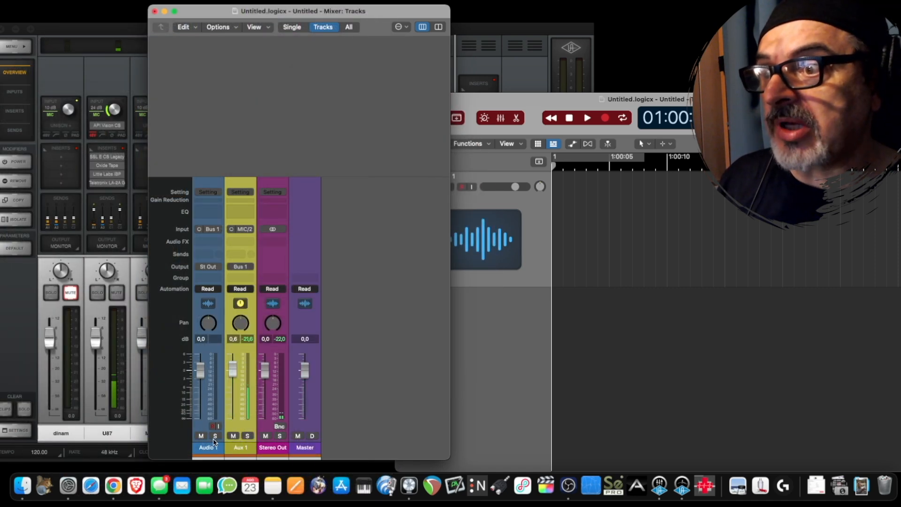
click(213, 426)
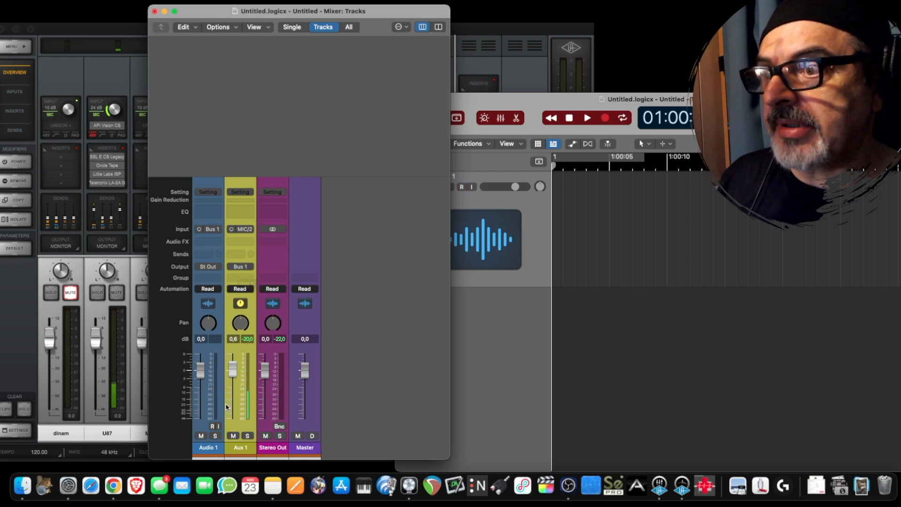
- Switch to the Console app, mute the U87 channel, and return to the Logic Pro Tracks window
click(573, 277)
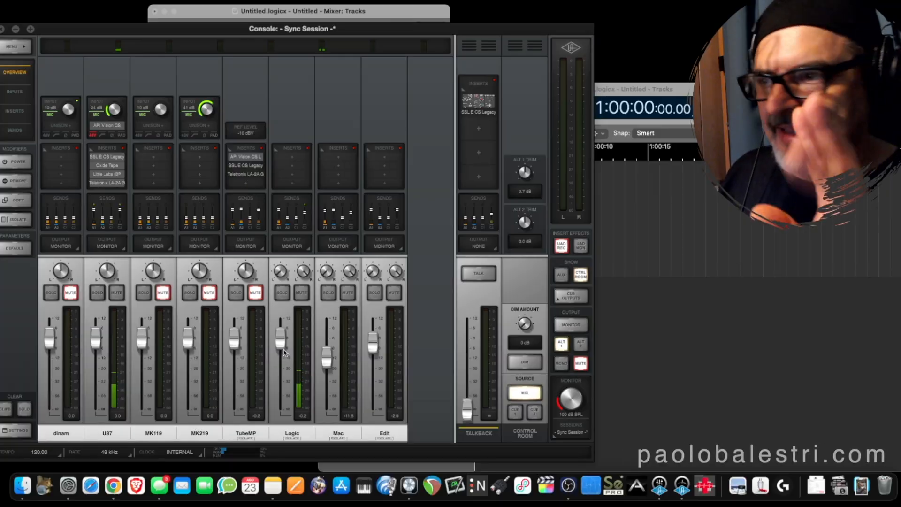
click(621, 270)
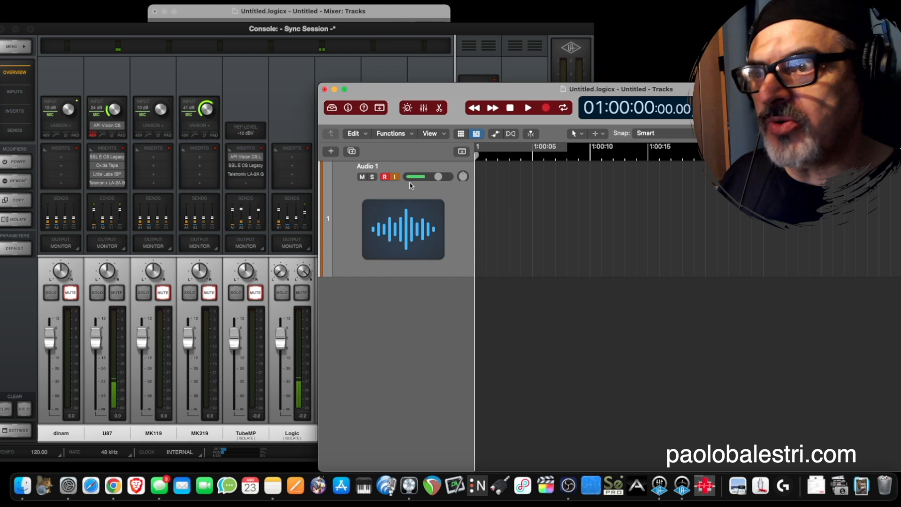
click(309, 29)
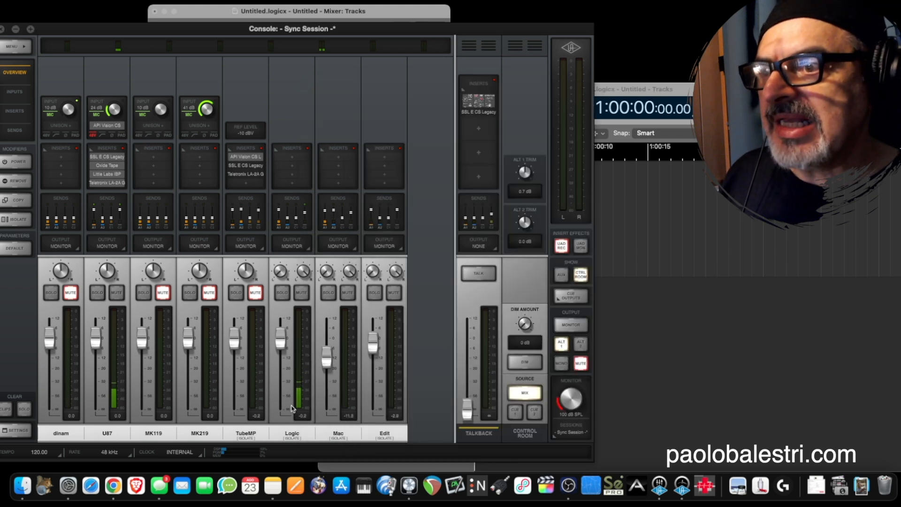
click(116, 293)
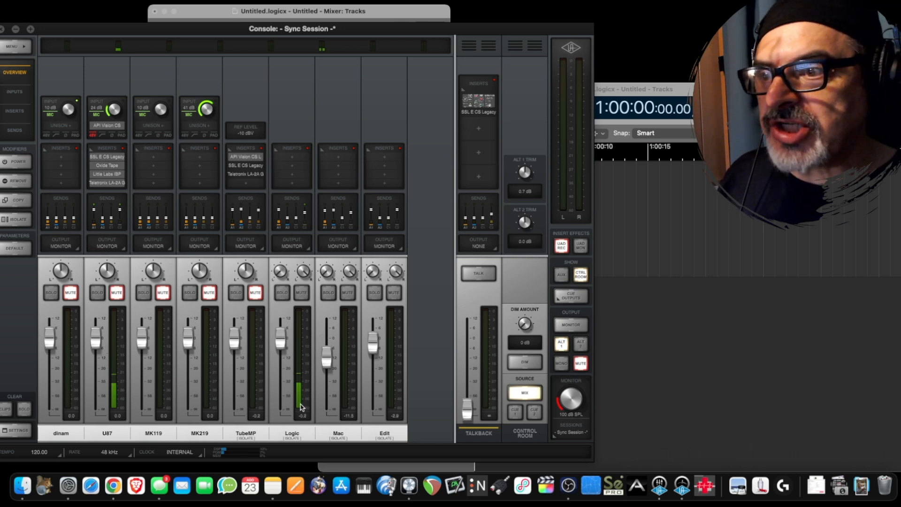
click(615, 378)
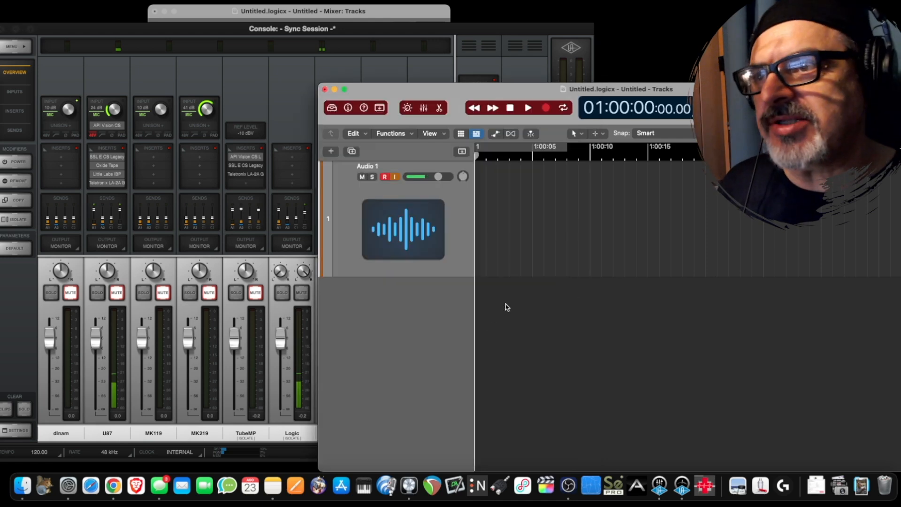
- Start recording on Audio 1 and lower the Aux 1 fader to about -0.1 dB while it runs
key(super+2)
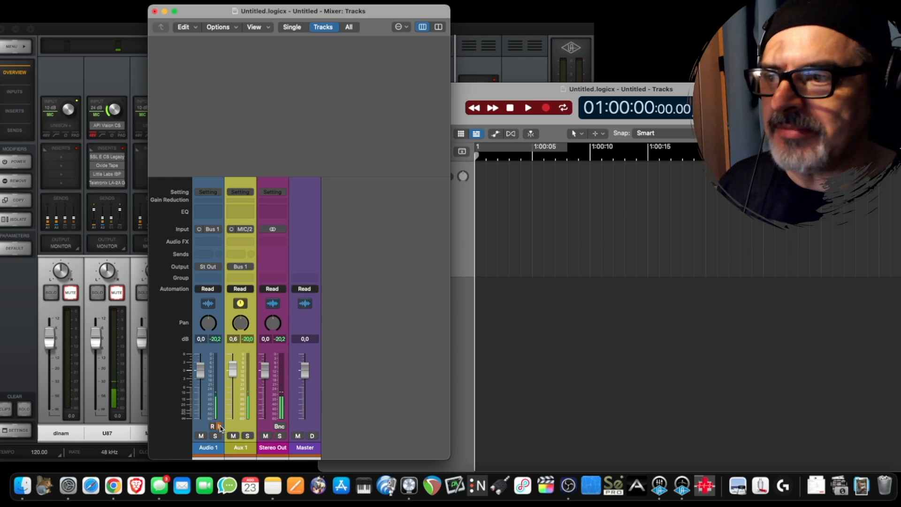
key(super+1)
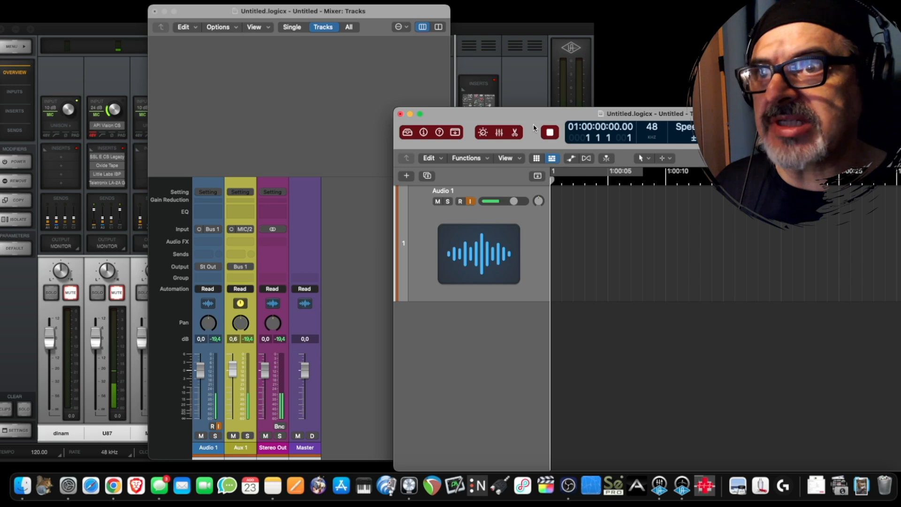
key(r)
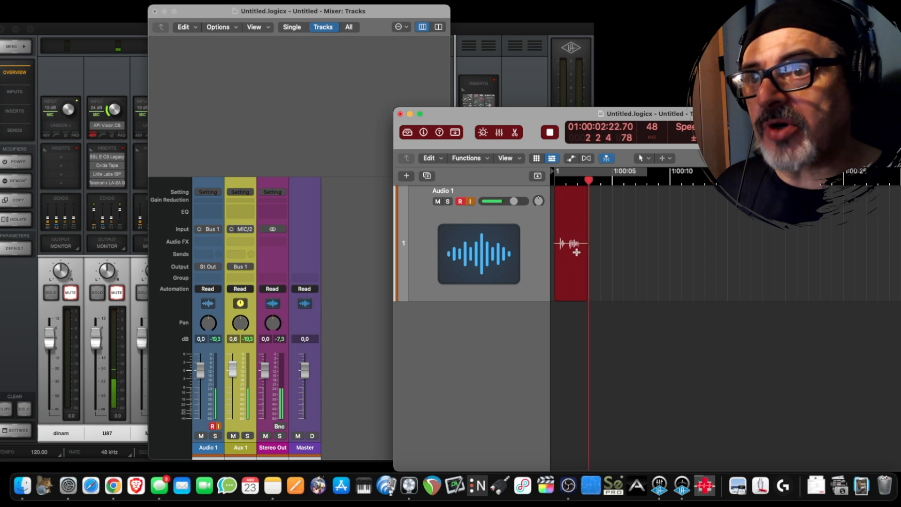
mouse_move(233, 370)
mouse_down()
mouse_move(234, 390)
mouse_move(234, 360)
mouse_move(234, 371)
mouse_up()
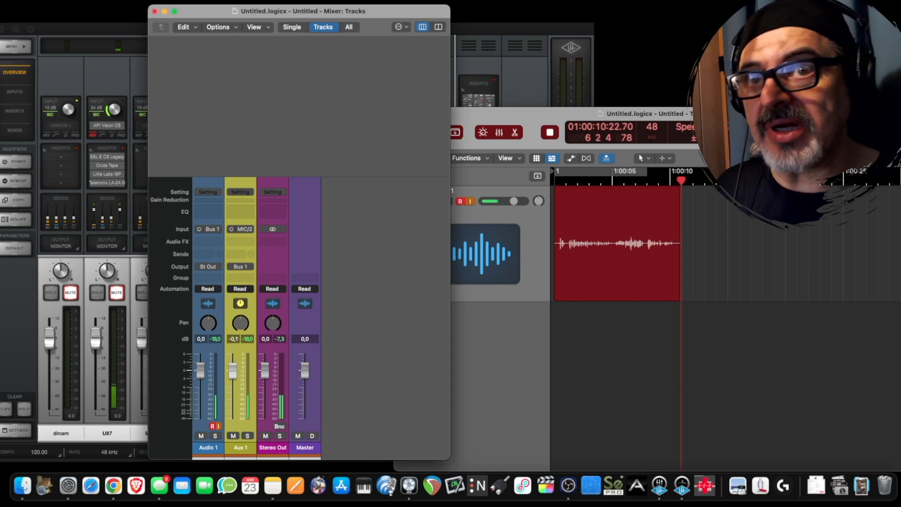
key(super+grave)
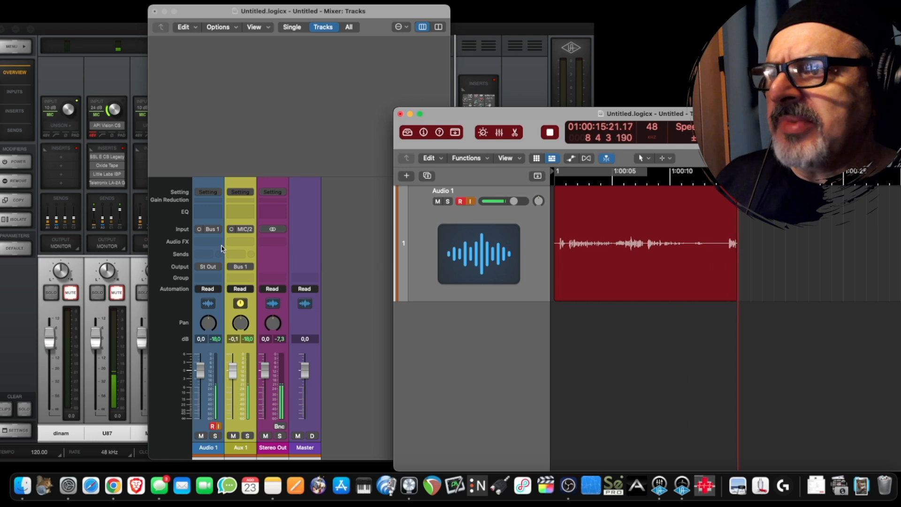
- Insert a mono Limiter on Aux 1 and set its output level to -10 dB and its gain to +20 dB
click(241, 242)
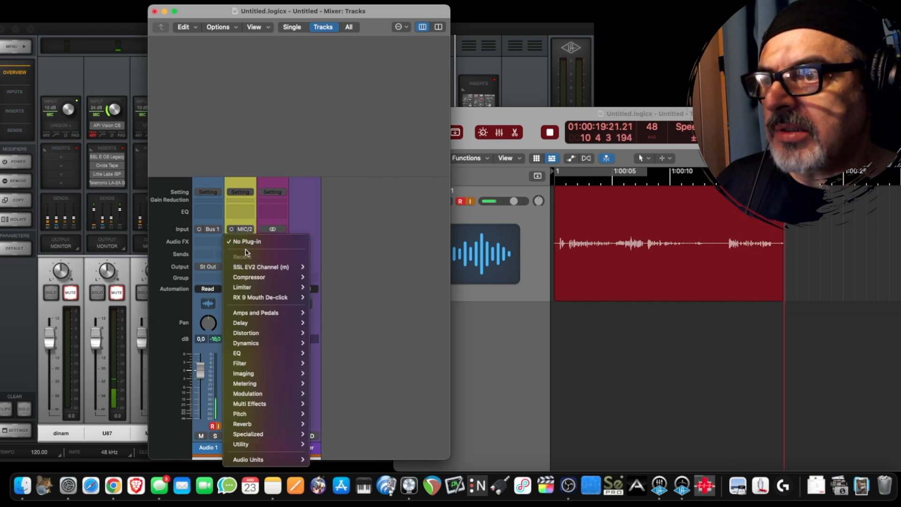
mouse_move(272, 290)
click(319, 287)
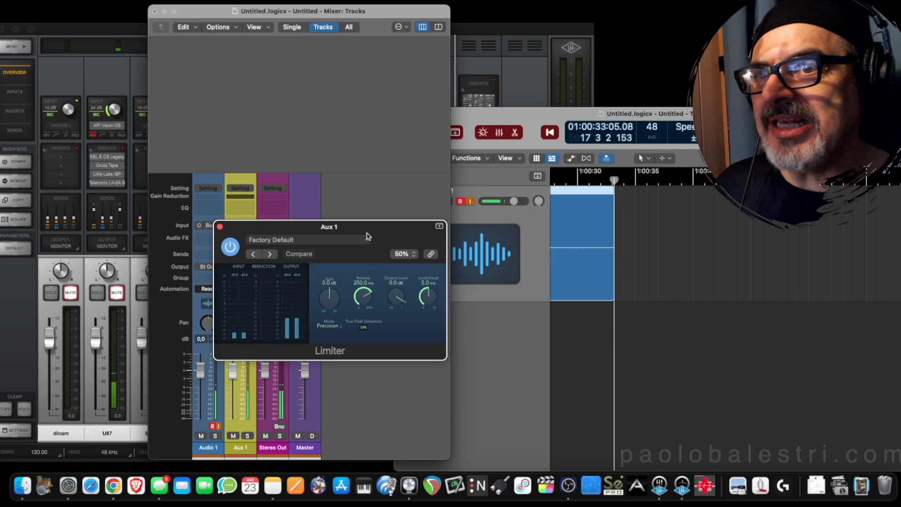
drag(368, 236, 433, 294)
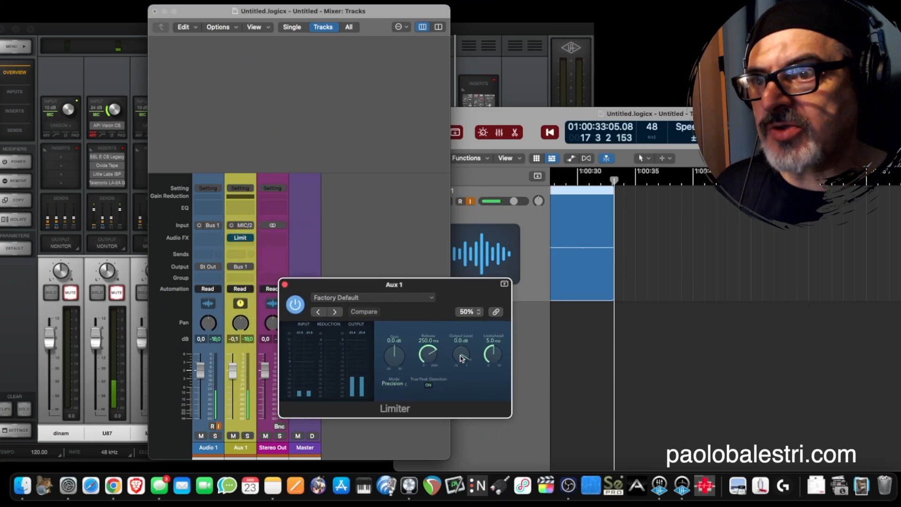
drag(461, 355, 460, 399)
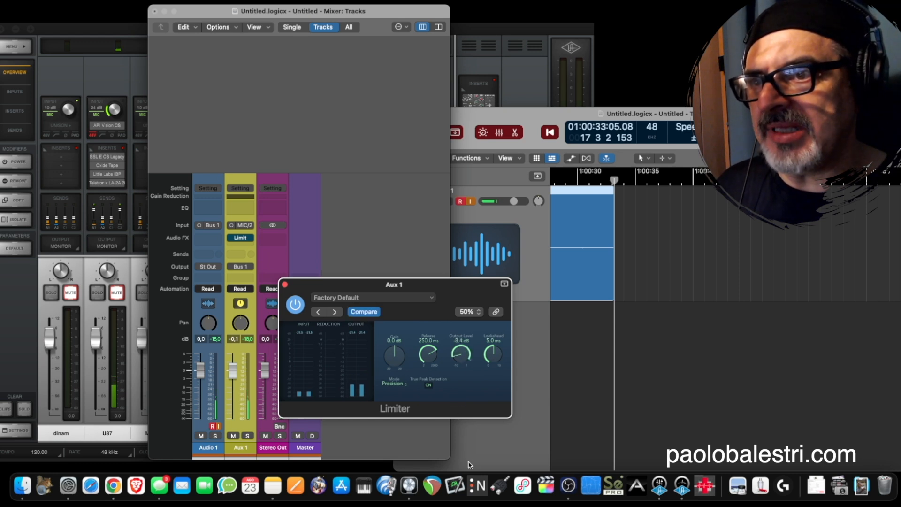
drag(471, 469, 467, 484)
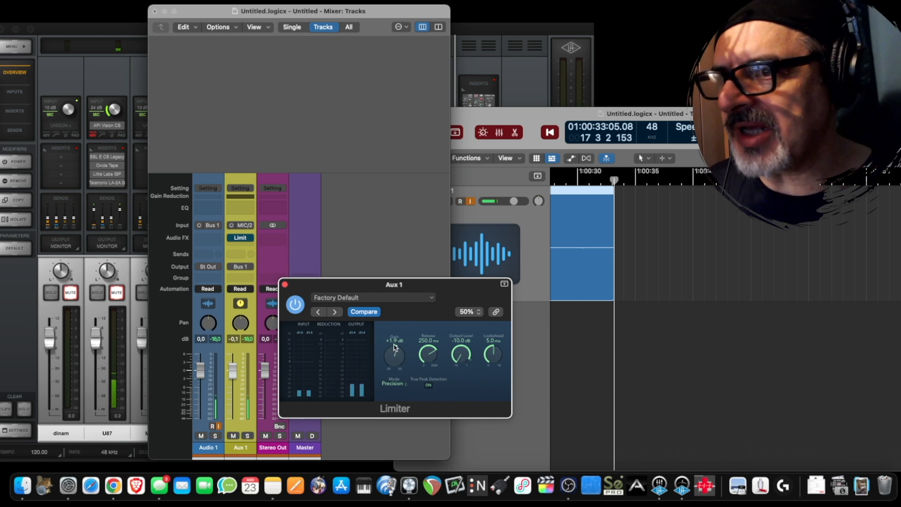
drag(395, 348, 393, 319)
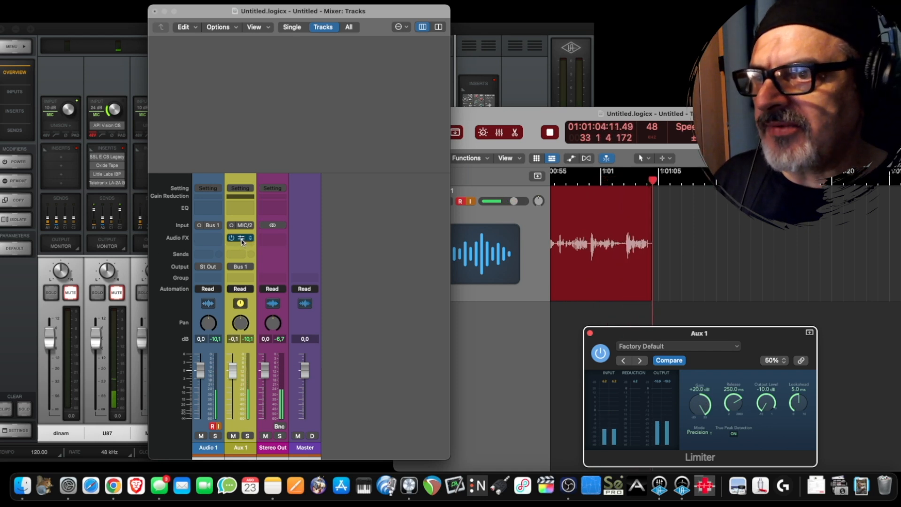
- Stop the recording and insert a Compressor ahead of the Limiter on Aux 1
key(space)
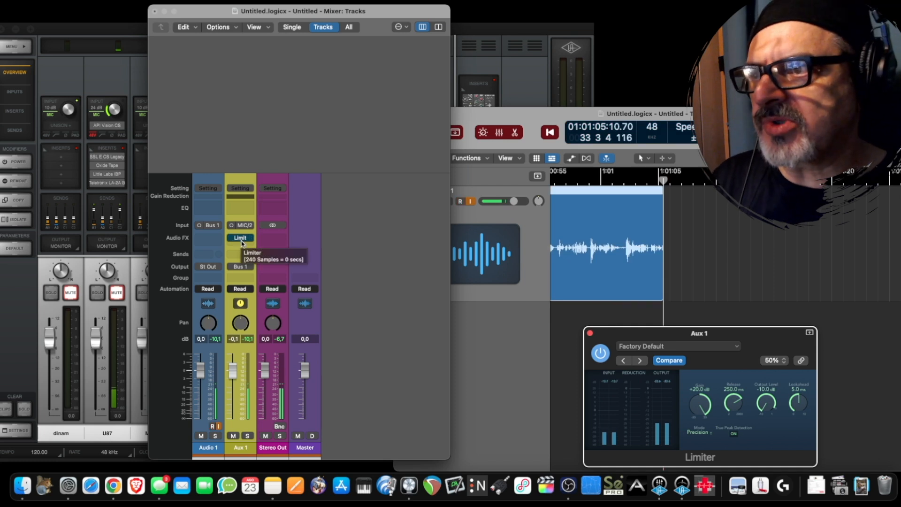
drag(240, 246, 241, 246)
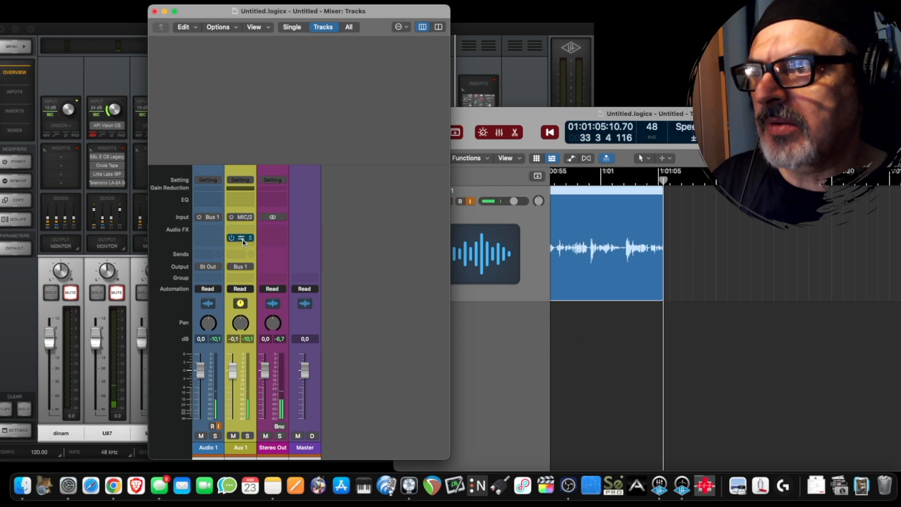
click(249, 230)
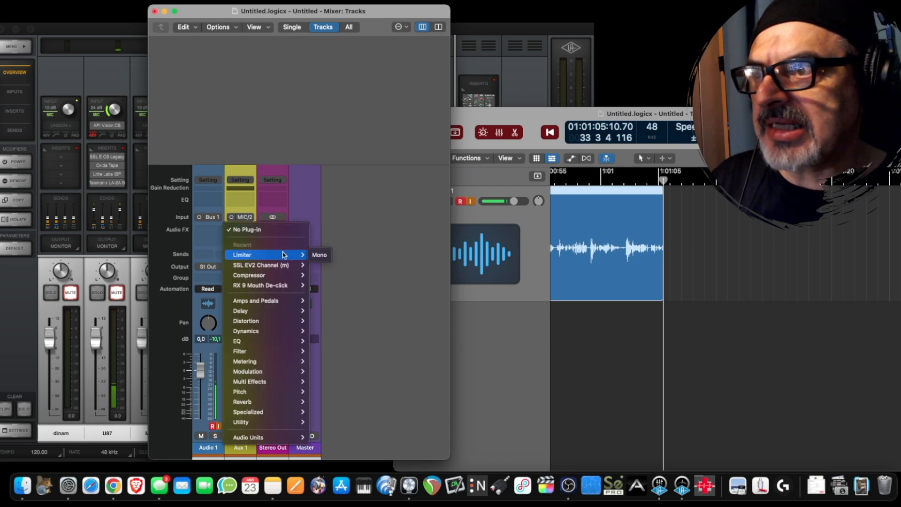
mouse_move(291, 275)
click(324, 277)
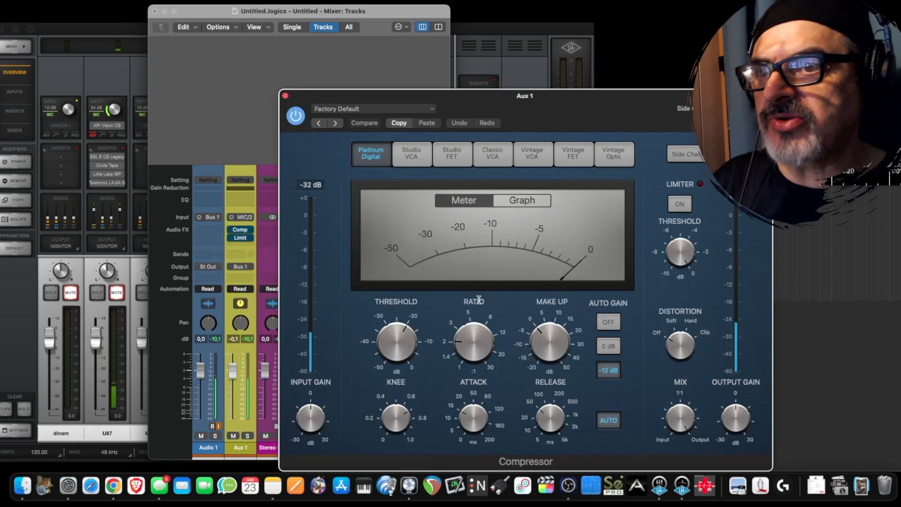
- Set the Compressor to the Vintage Opto model and turn off its automatic release and auto gain
click(614, 159)
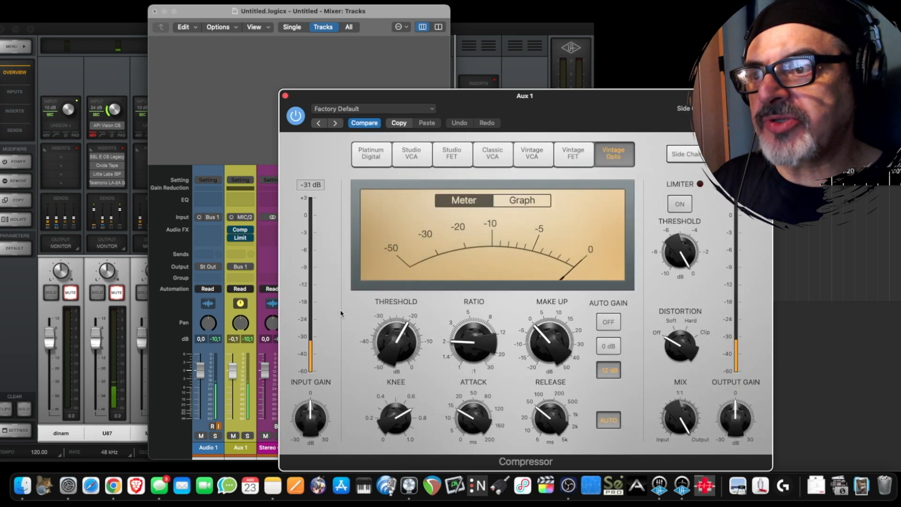
click(606, 425)
click(609, 322)
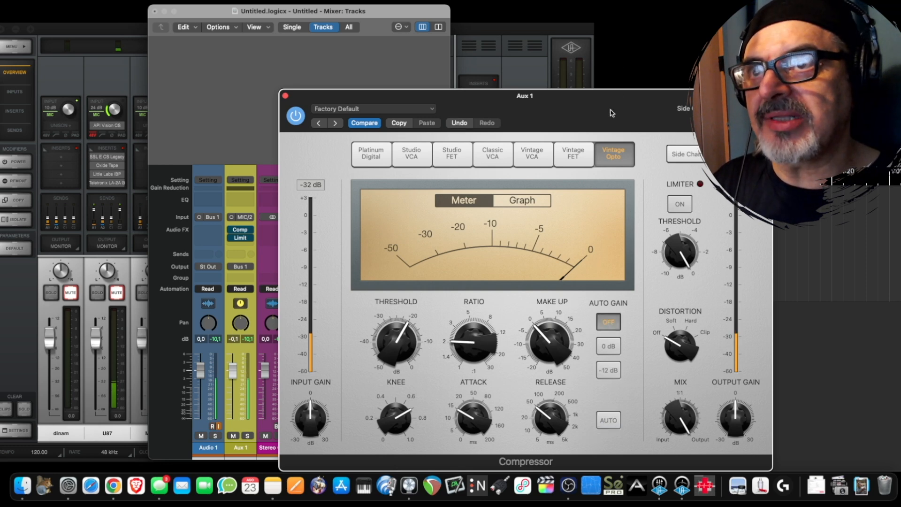
- Set the Compressor's ratio to 3.9:1, attack to 15.5 ms and release to 5.0 ms
drag(613, 112, 640, 71)
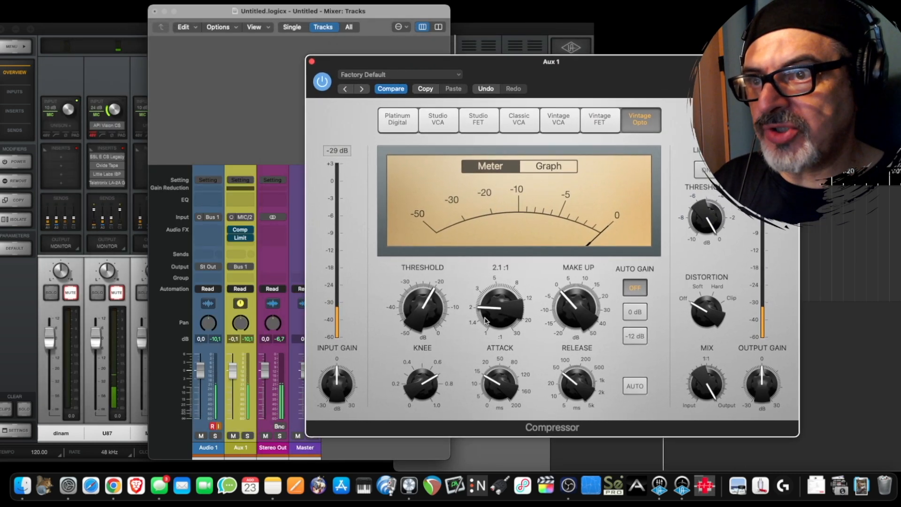
drag(499, 311, 501, 290)
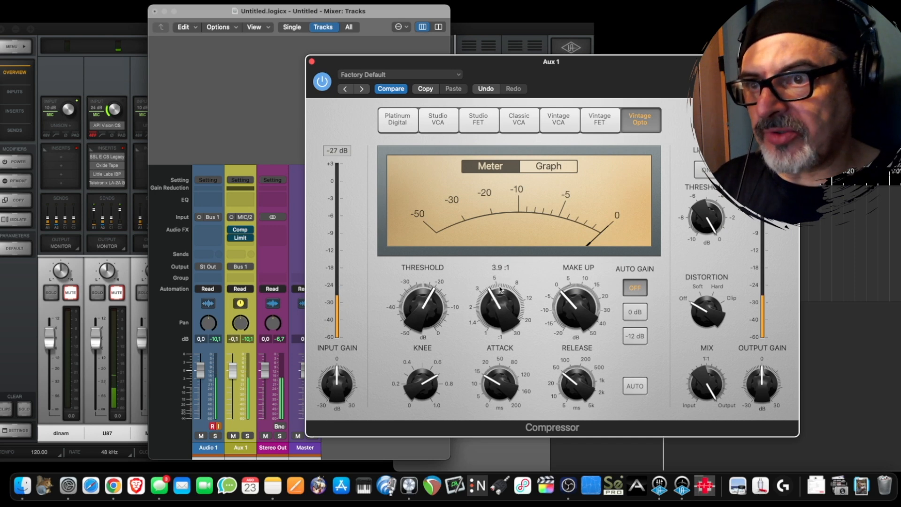
mouse_move(501, 384)
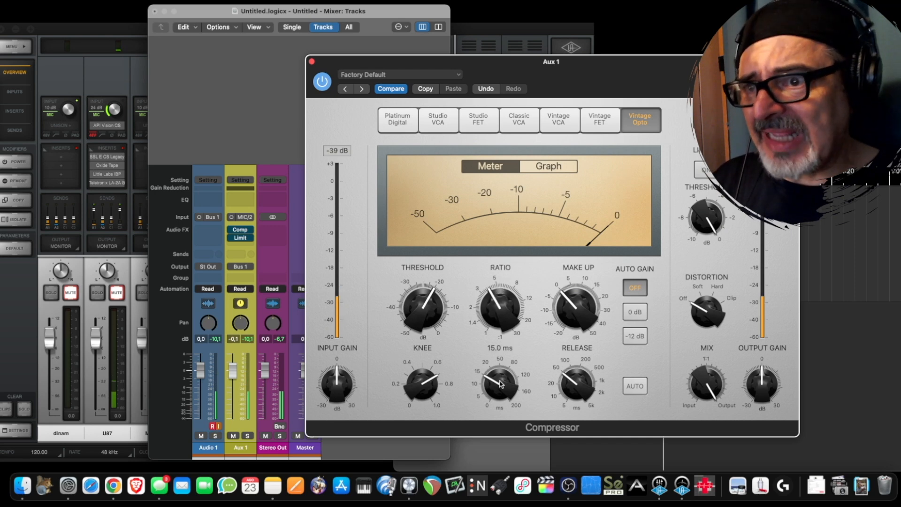
scroll(501, 384, down, 2)
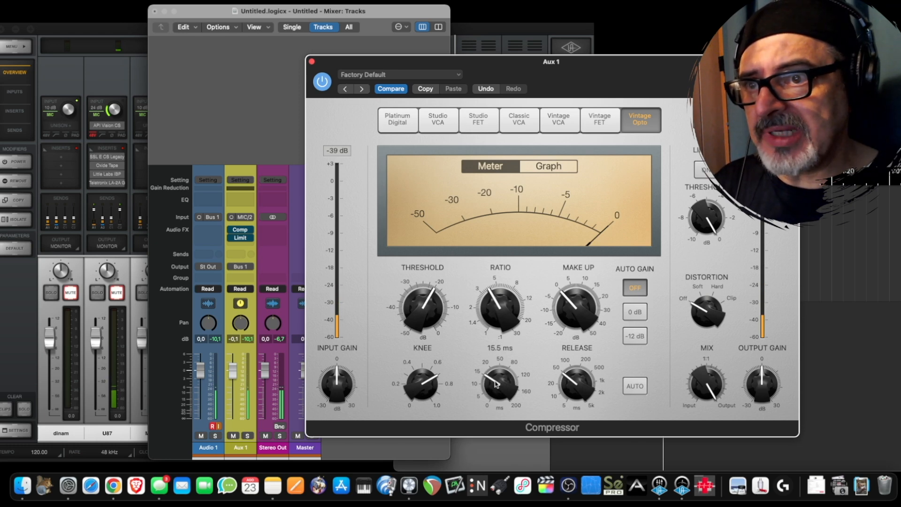
mouse_move(428, 386)
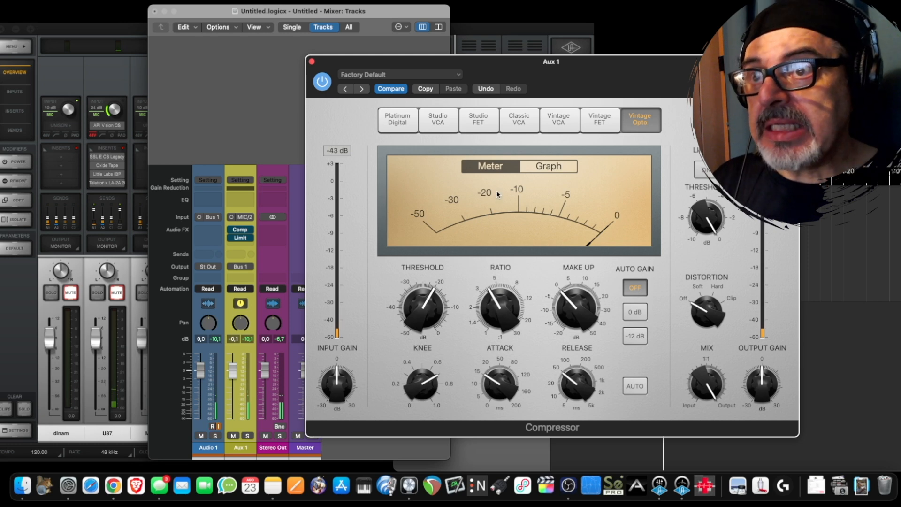
drag(576, 382, 575, 476)
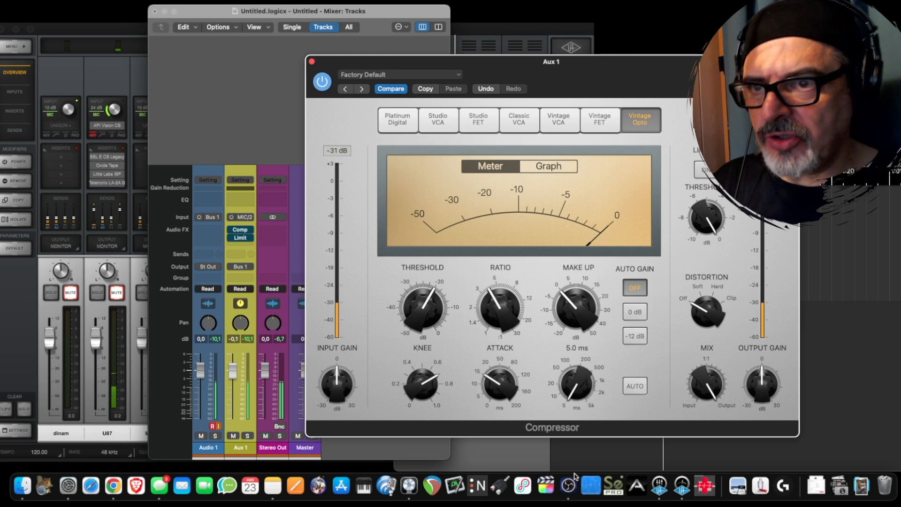
- Show the Compressor's graph, then sweep the knee down to its minimum and back up to 1.0
mouse_move(420, 384)
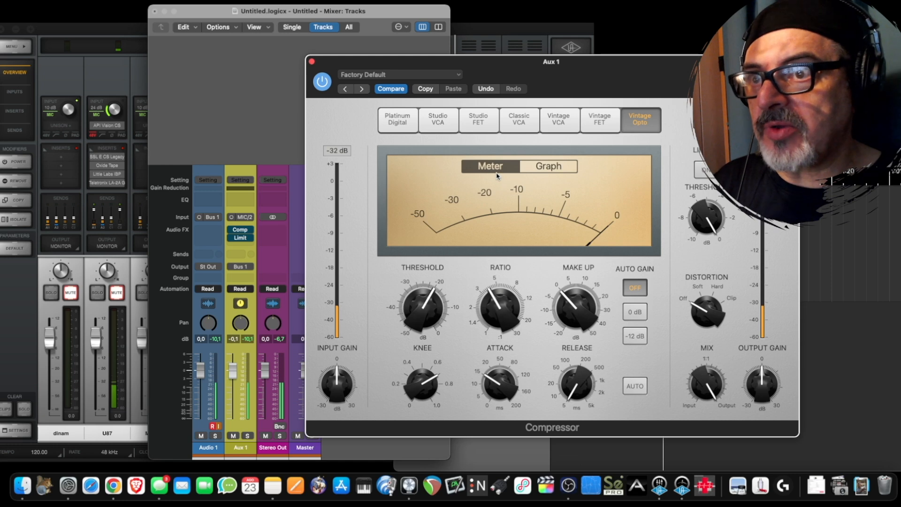
click(544, 166)
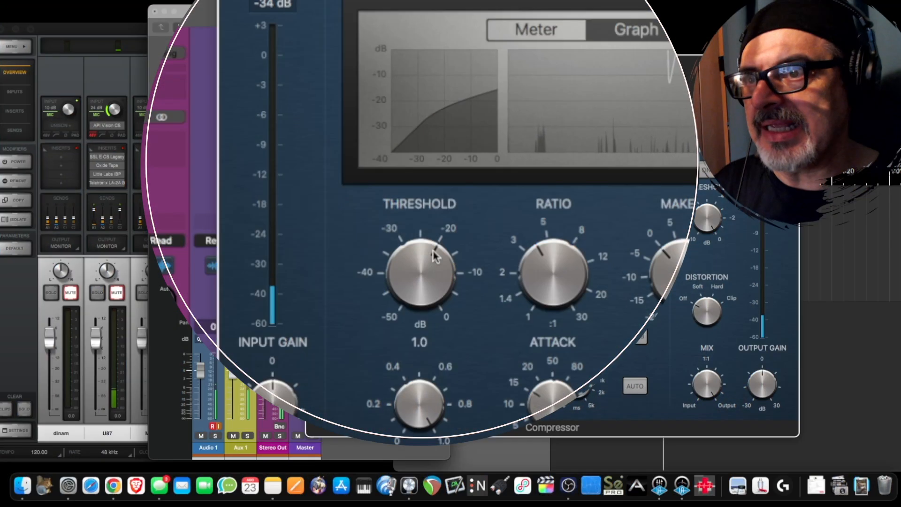
drag(392, 379, 433, 492)
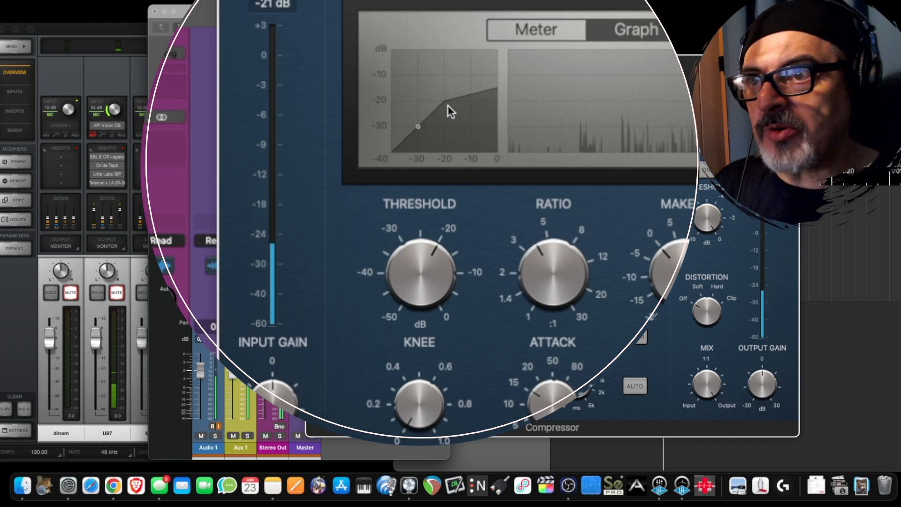
drag(430, 392, 447, 229)
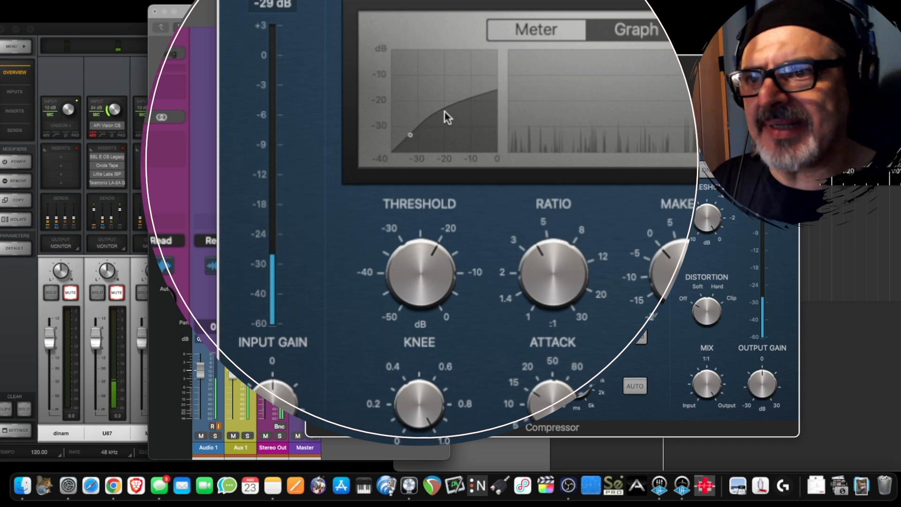
- Switch the Compressor back to the Vintage Opto model and change its display from graph to meter
mouse_move(563, 398)
mouse_down()
mouse_move(563, 412)
mouse_move(563, 398)
mouse_up()
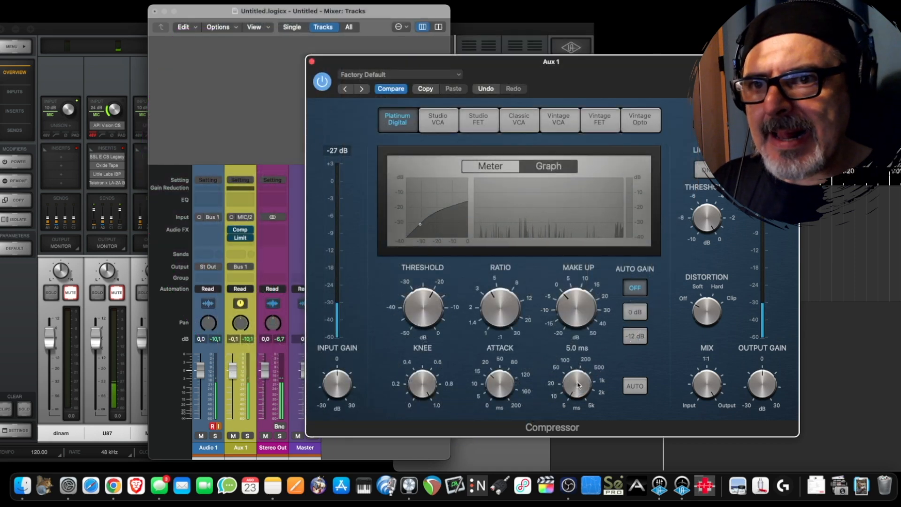
click(645, 123)
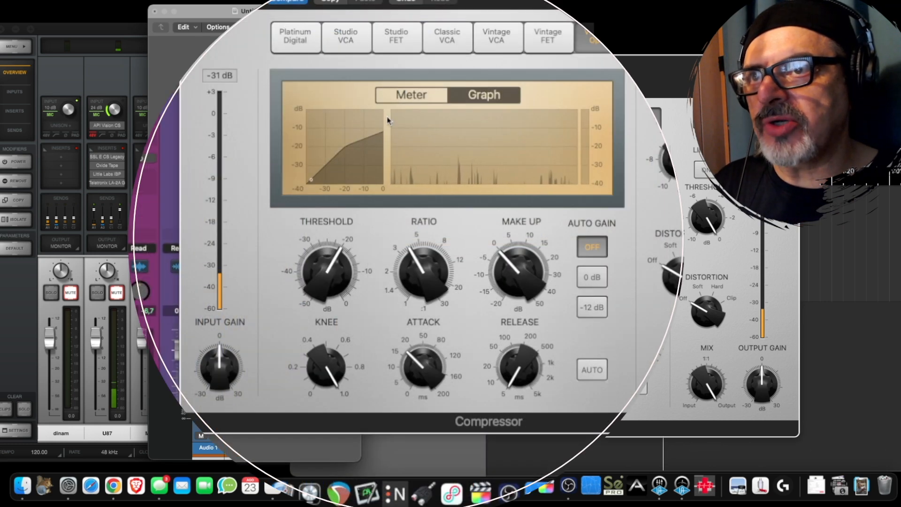
click(409, 97)
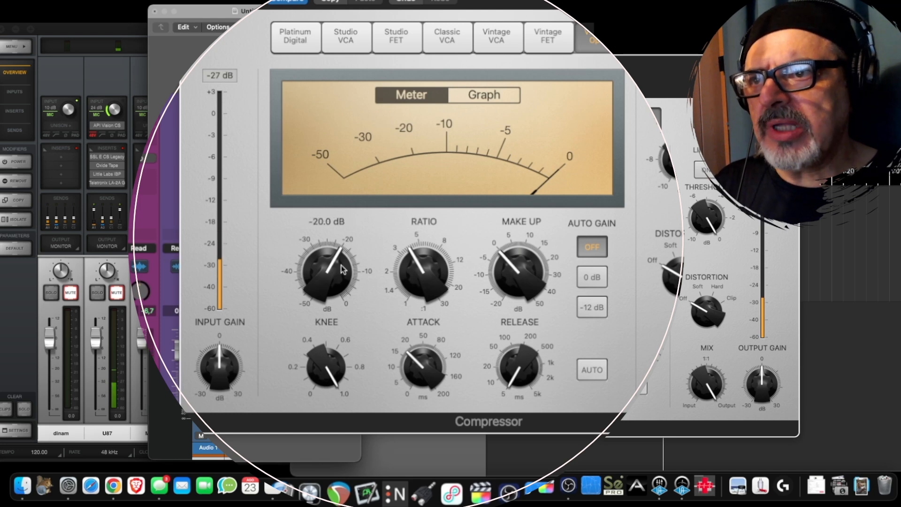
- Lower the Vintage Opto Compressor's threshold to -38.5 dB and raise its input gain
drag(341, 267, 335, 312)
drag(224, 372, 227, 355)
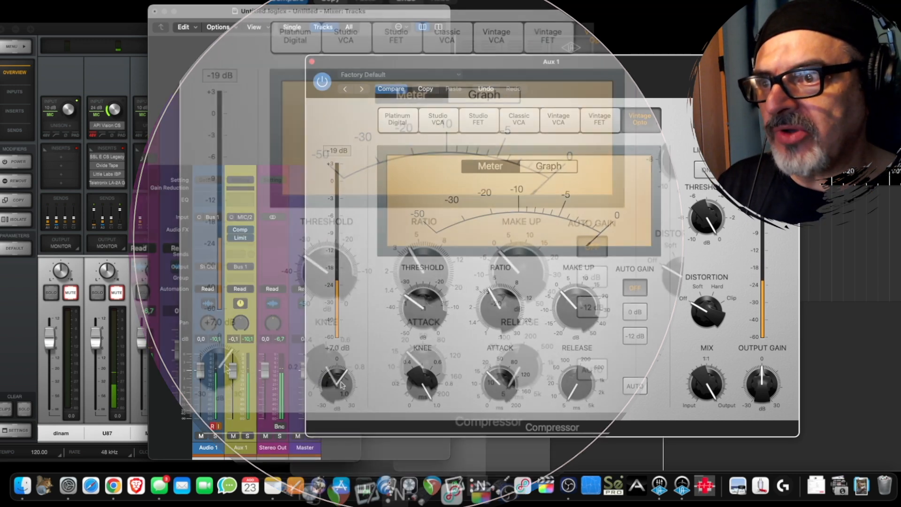
drag(343, 384, 343, 374)
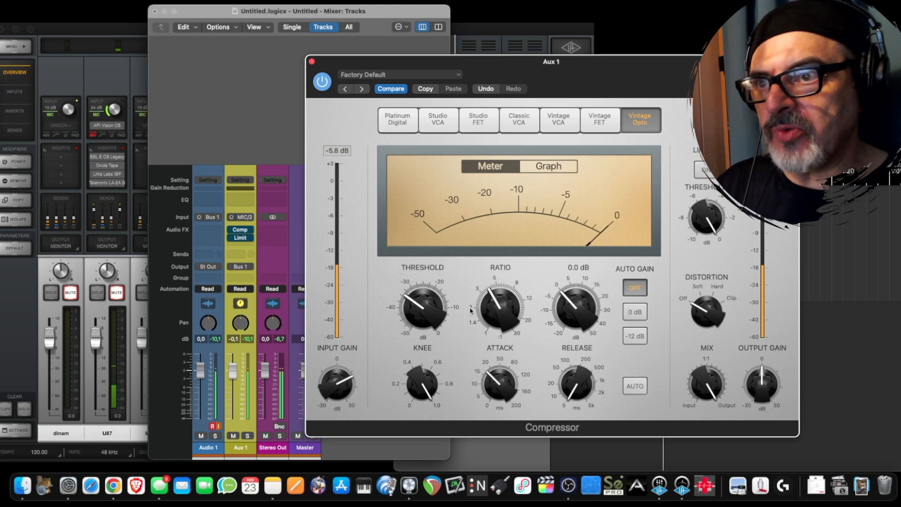
drag(422, 308, 420, 317)
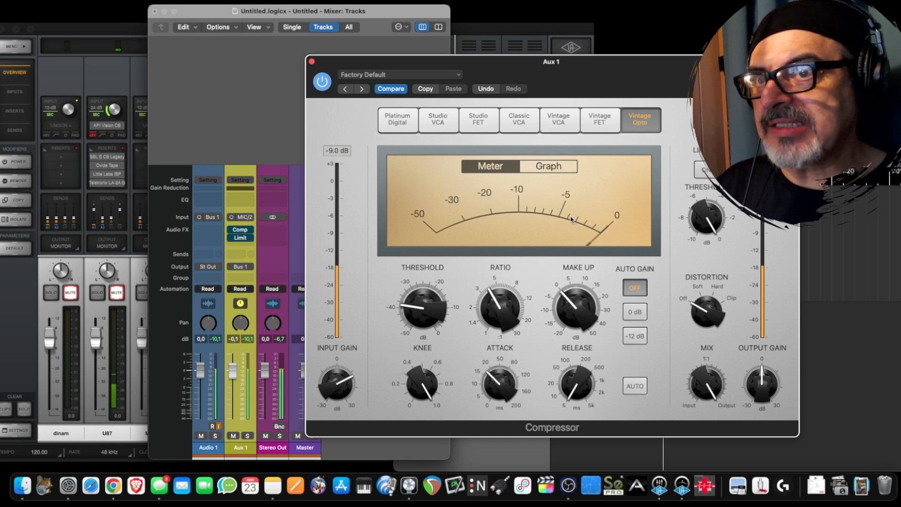
- Switch the Compressor to the Platinum Digital model and raise its threshold for lighter compression
click(416, 127)
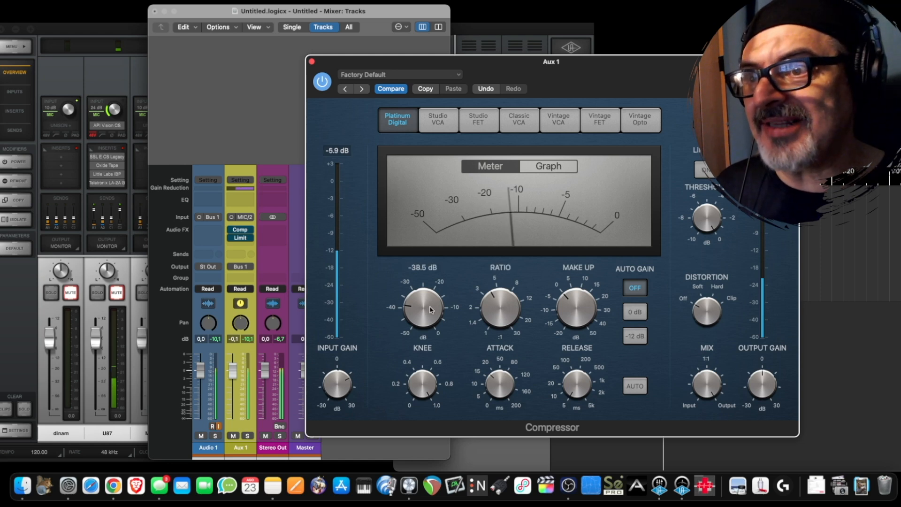
drag(432, 304, 434, 300)
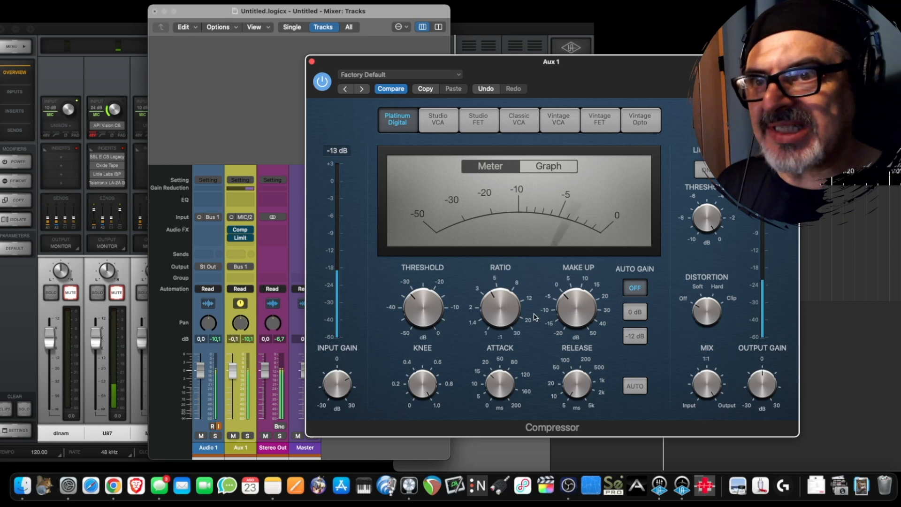
mouse_move(438, 315)
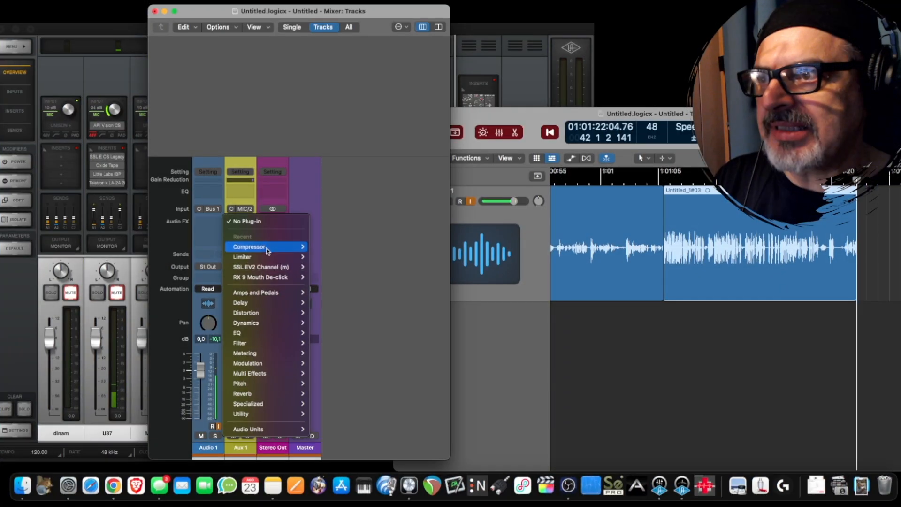
- Insert SSL EV2 Channel (m) ahead of the Compressor on Aux 1 and move its window up so it shows completely
click(284, 267)
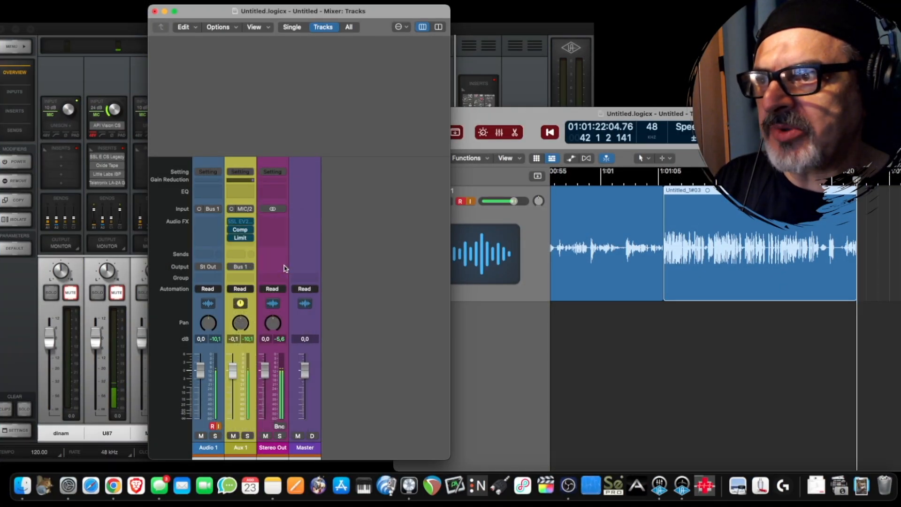
click(240, 221)
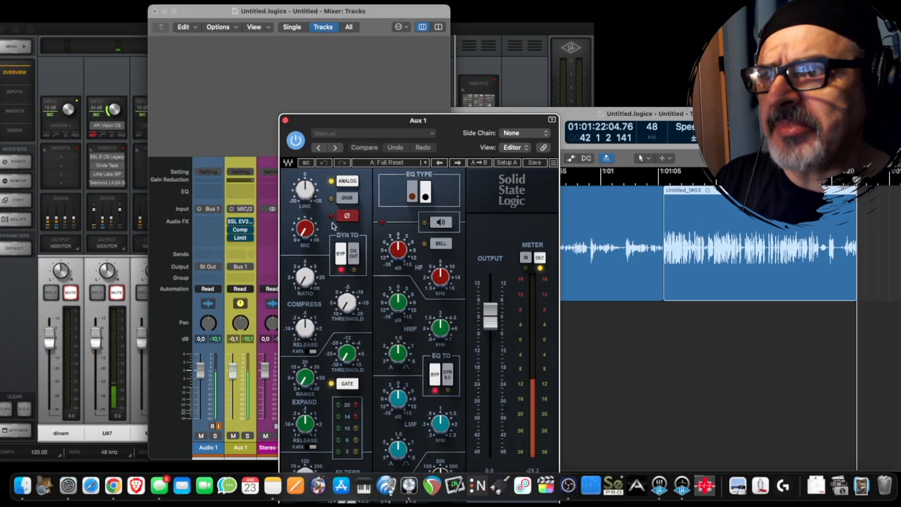
drag(375, 121, 381, 47)
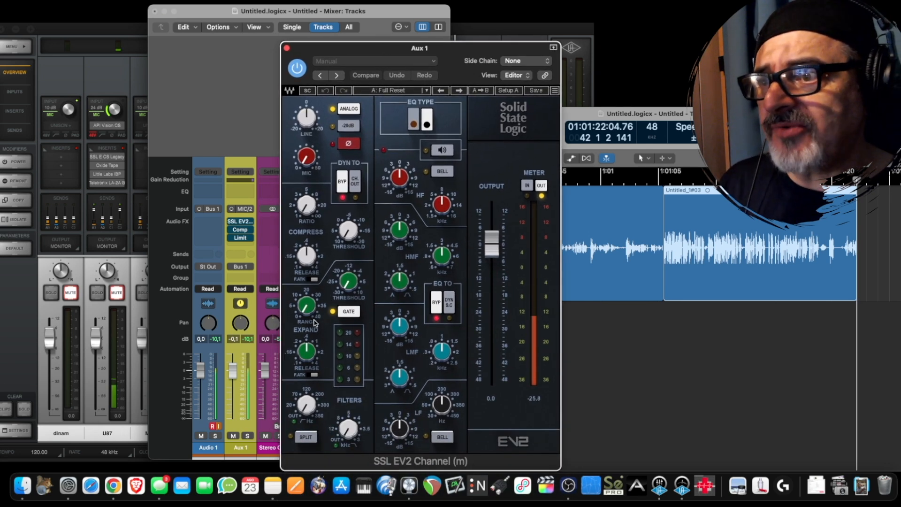
- Turn on the SSL expander's fast attack, set its release to the shortest value and switch off Gate mode
click(310, 375)
drag(308, 357, 308, 368)
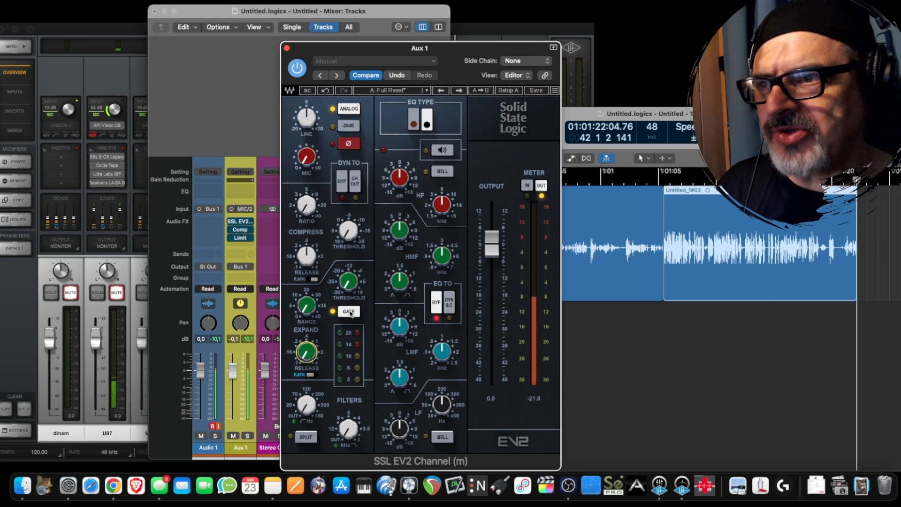
click(350, 313)
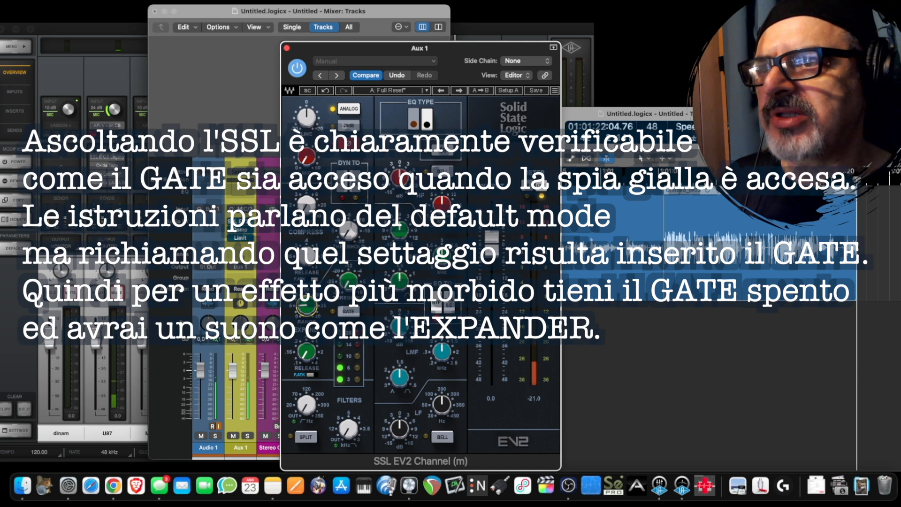
- Set the SSL compressor's ratio to 3.5, its threshold to the lowest and its release to the shortest value, and start recording
drag(349, 231, 348, 214)
drag(308, 257, 308, 251)
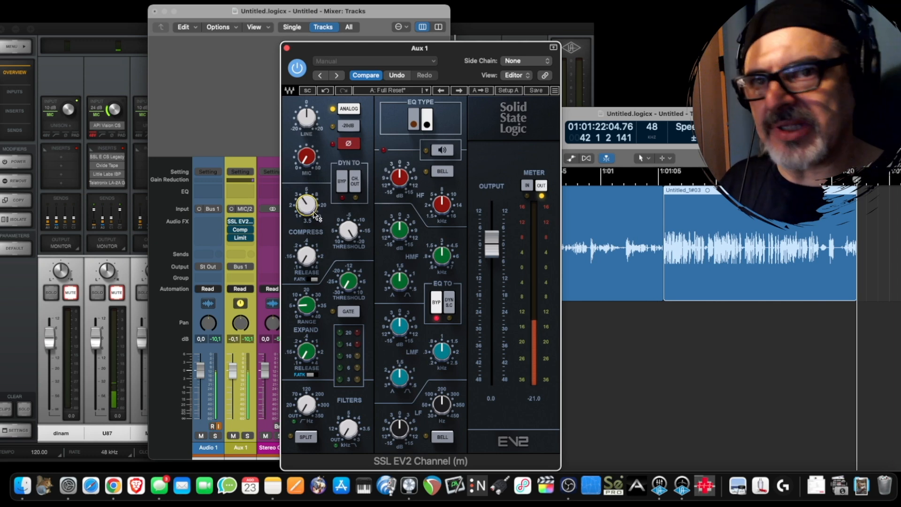
key(space)
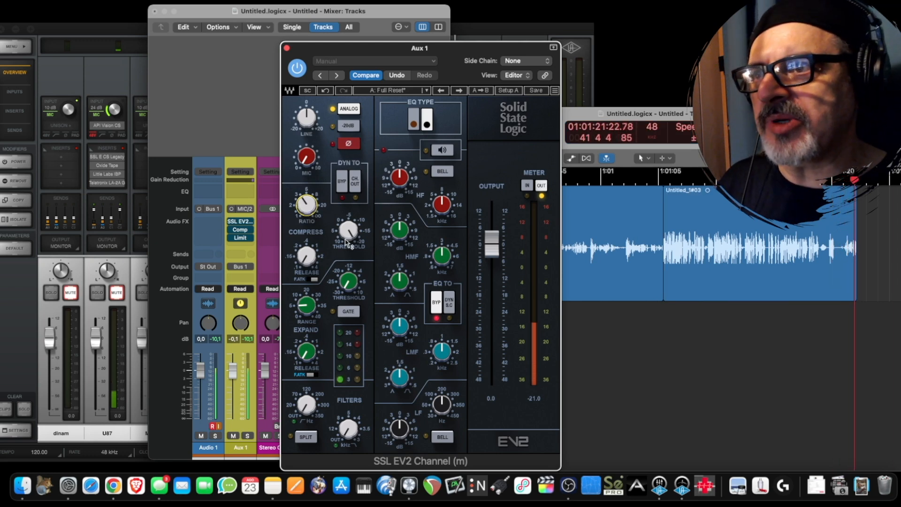
mouse_move(310, 207)
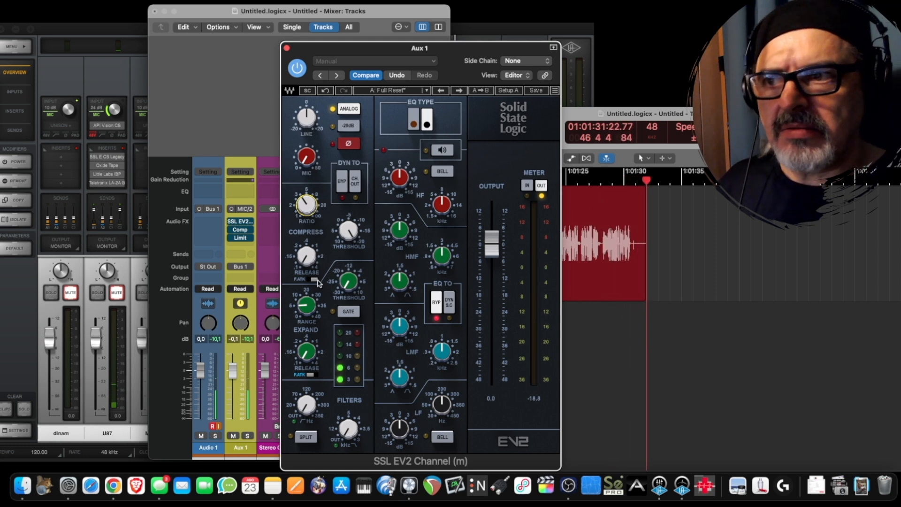
- Compare the SSL expander's range at 0.00 and 8.87 while recording, finishing at a moderate range
drag(307, 309, 307, 331)
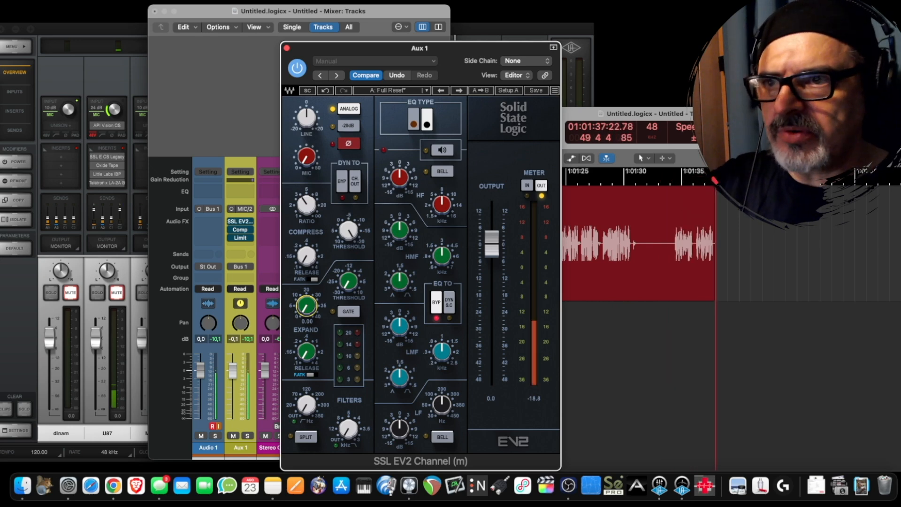
drag(307, 307, 307, 283)
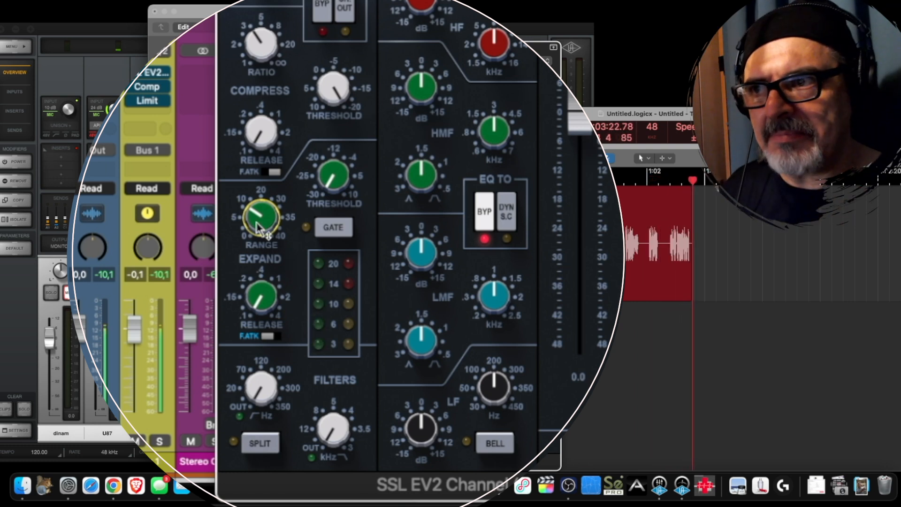
mouse_move(261, 218)
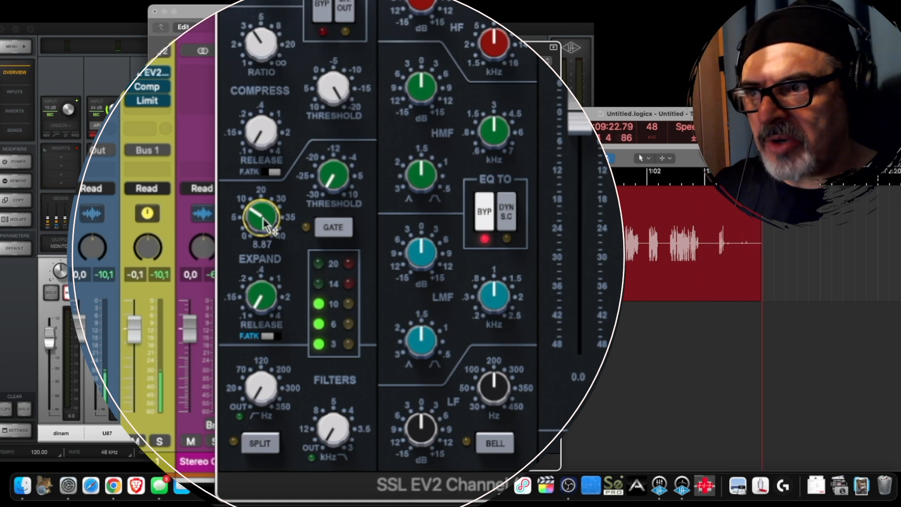
drag(268, 226, 267, 300)
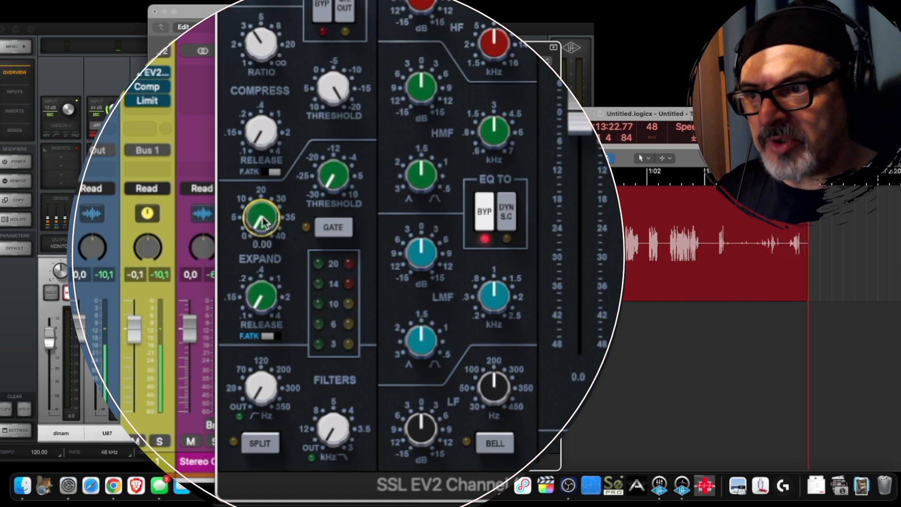
drag(263, 221, 263, 115)
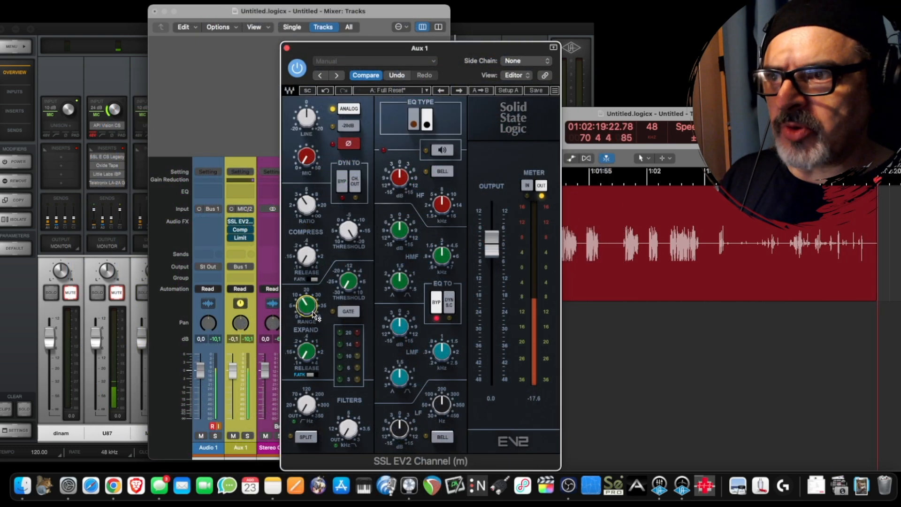
drag(310, 308, 311, 314)
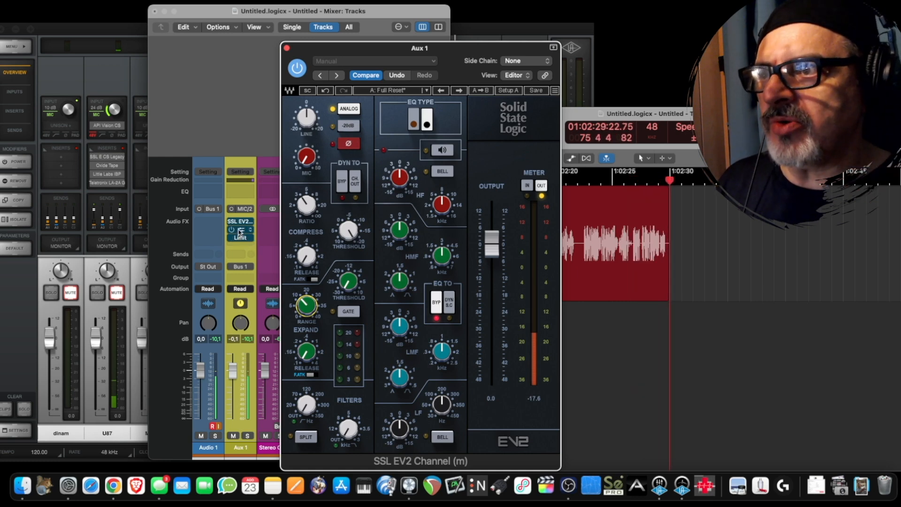
- Open the Compressor on Aux 1 and raise its threshold to about -10 dB and its ratio slightly
click(241, 232)
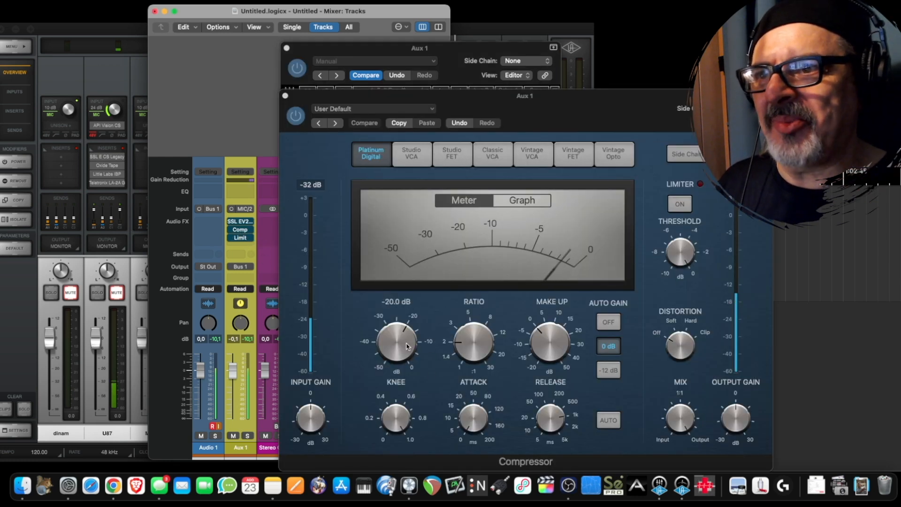
drag(406, 346, 402, 332)
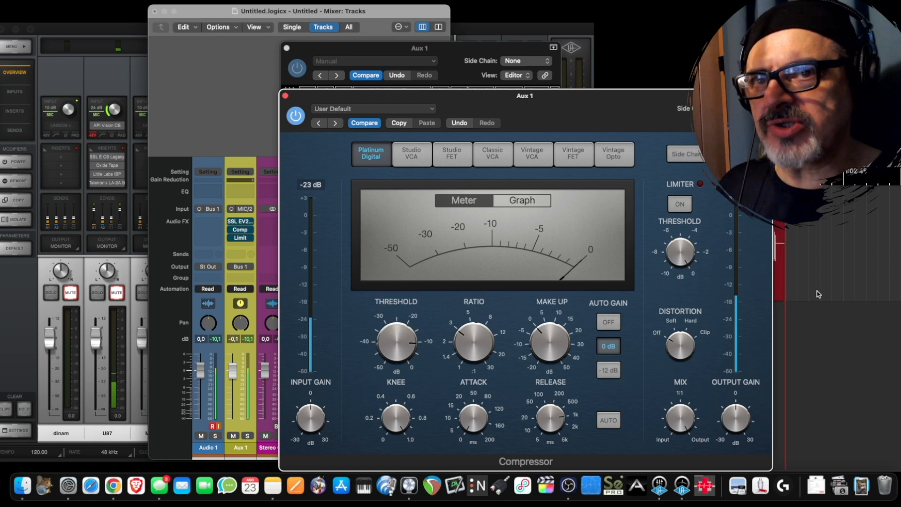
- Bring the SSL EV2 Channel window in front of the other plug-ins and close the Compressor window
click(240, 237)
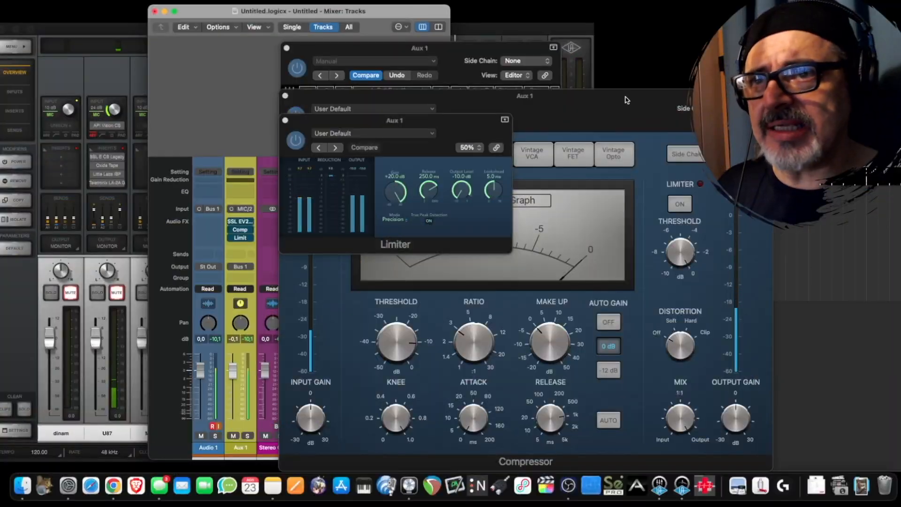
drag(627, 100, 443, 99)
click(439, 64)
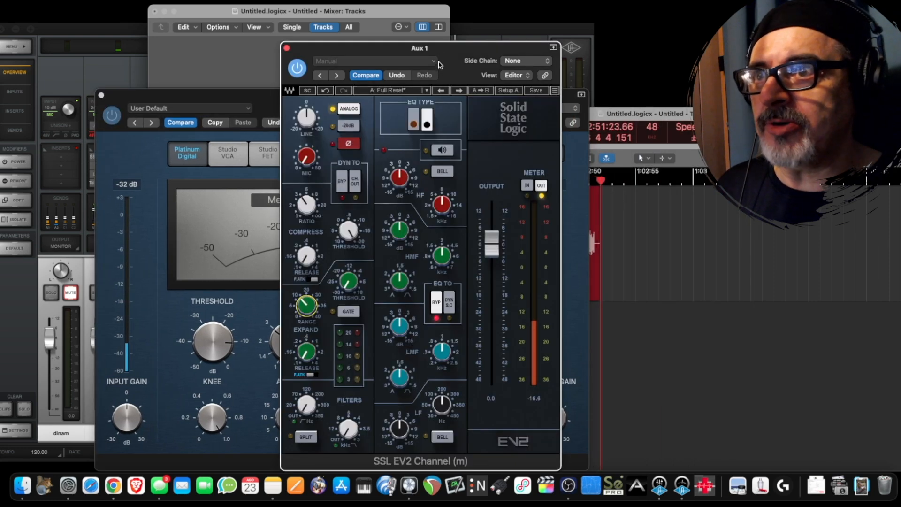
click(102, 95)
click(102, 95)
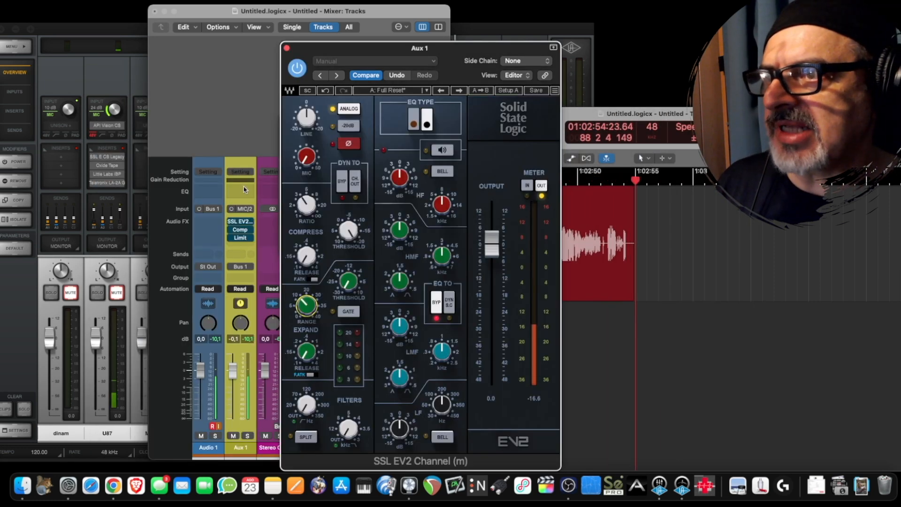
- Open the Limiter on Aux 1 and set its output level to -3.1 dB
click(240, 238)
click(240, 238)
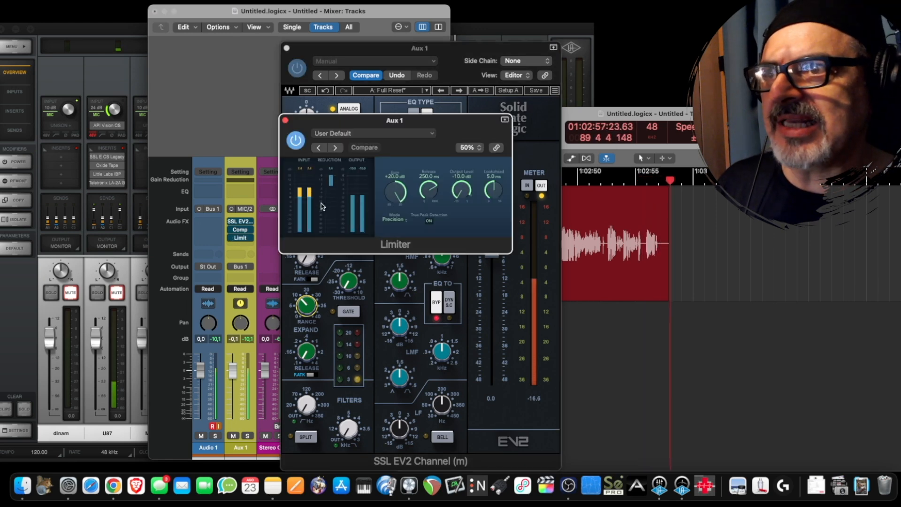
drag(365, 162, 301, 164)
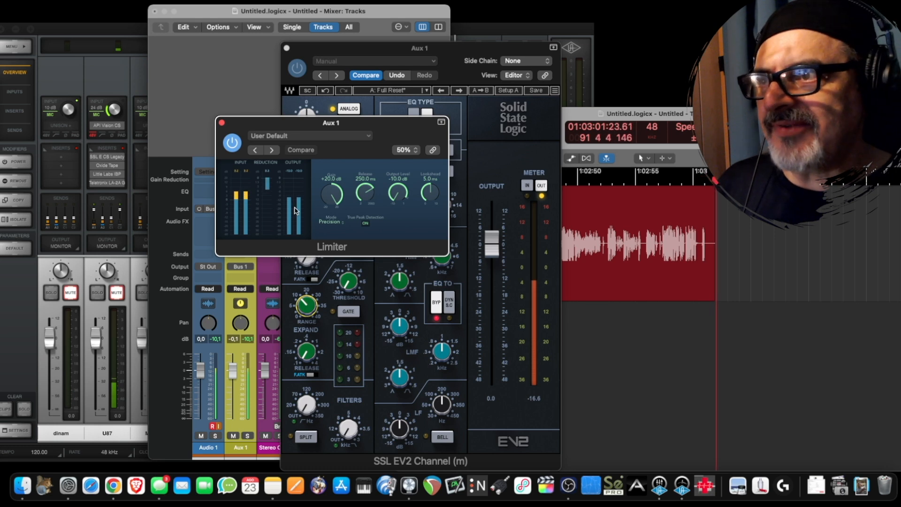
drag(395, 195, 438, 108)
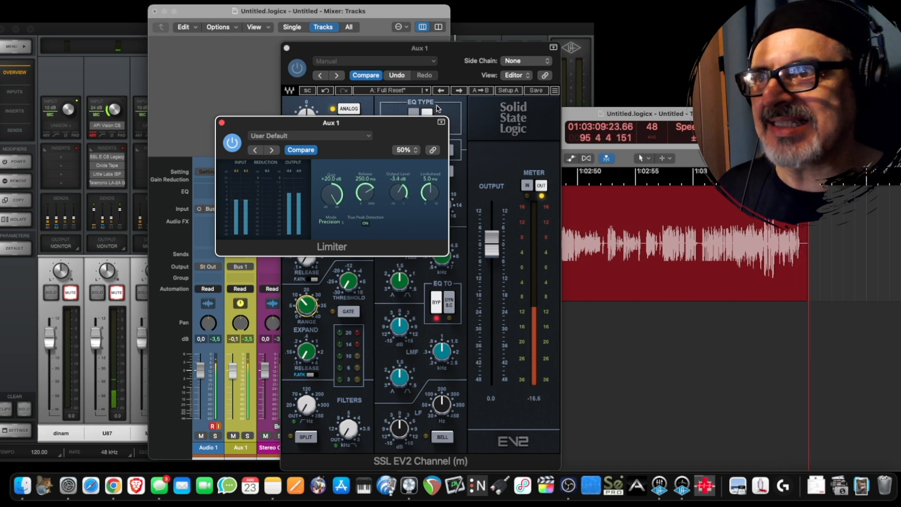
drag(401, 192, 401, 187)
- Reduce the Limiter's gain to +11.9 dB and further down to +6.3 dB while recording
drag(332, 192, 335, 223)
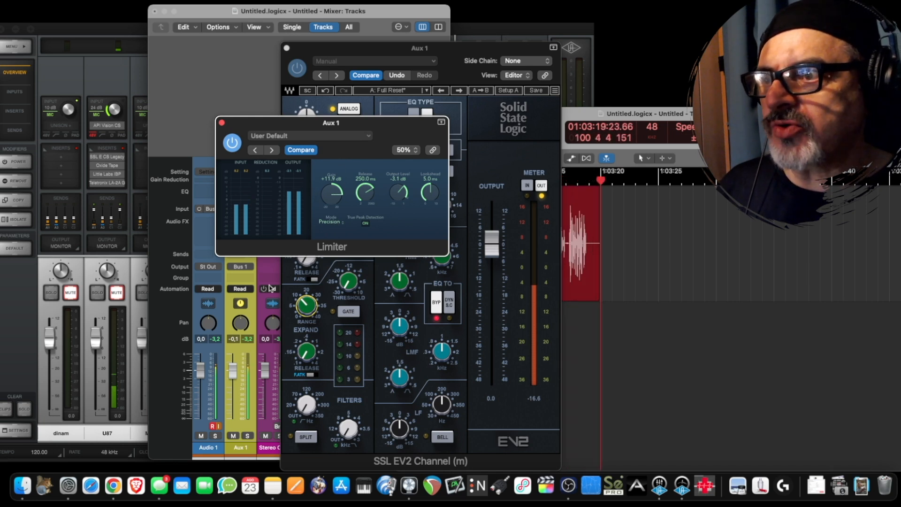
click(276, 335)
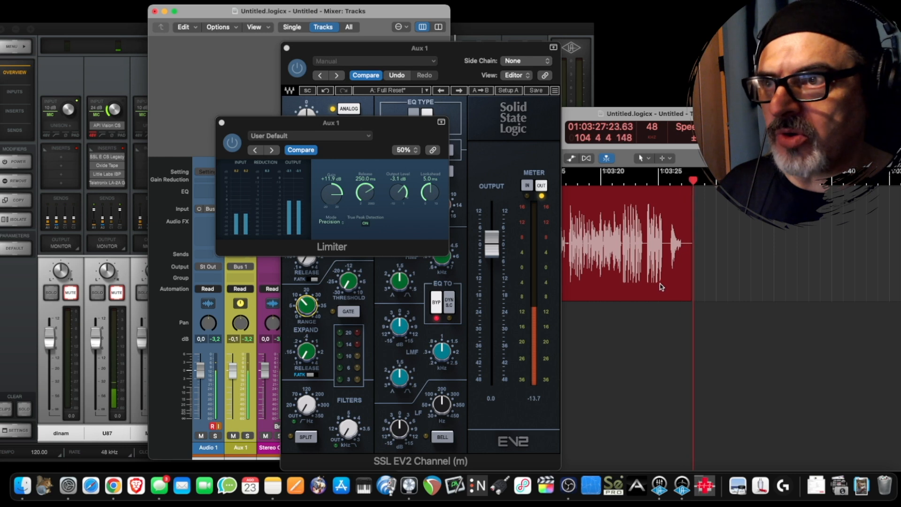
click(336, 197)
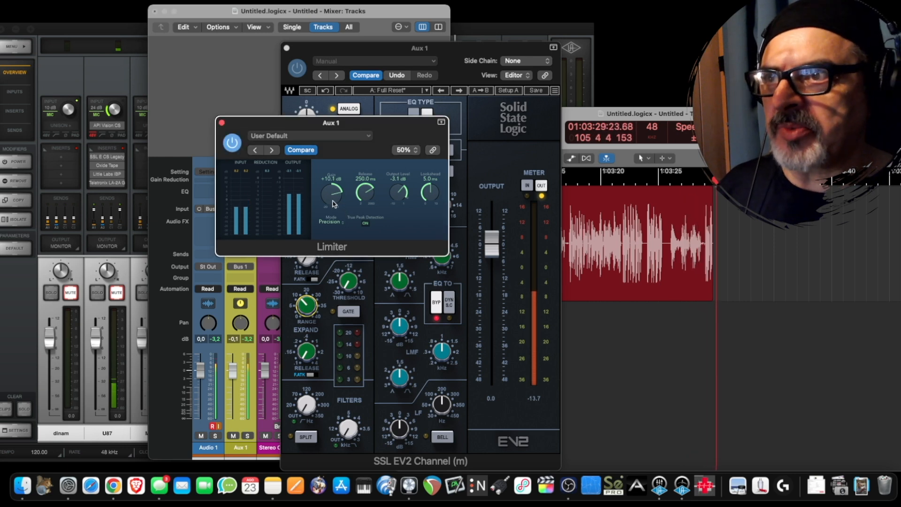
drag(336, 197, 331, 218)
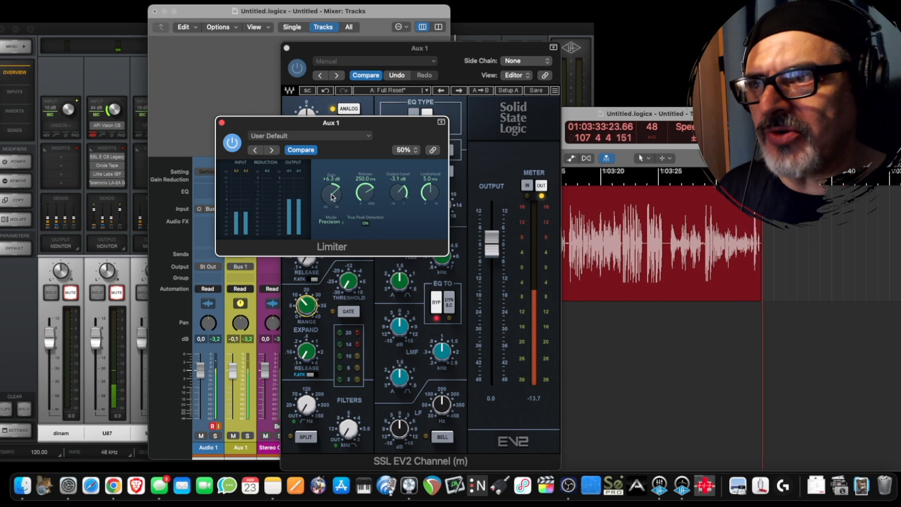
- Lower the gain of the Limiter on Aux 1 further
drag(334, 197, 336, 210)
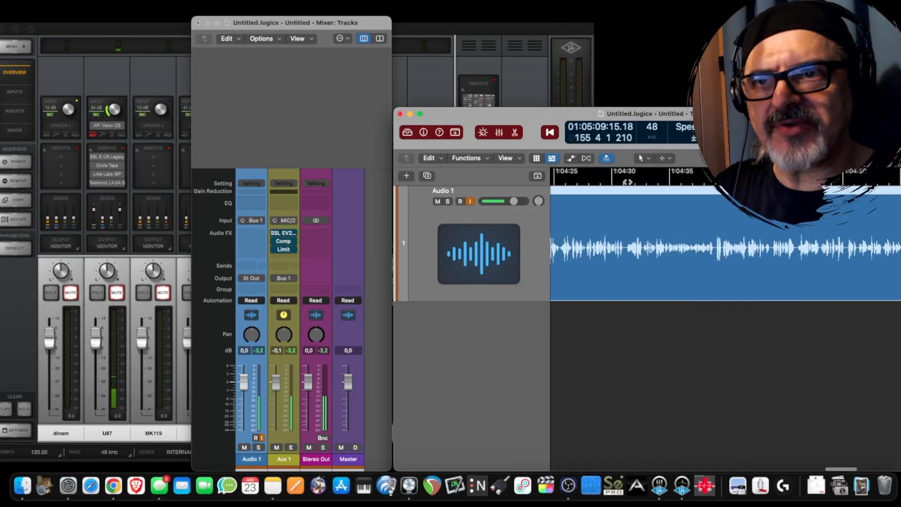
- Play the recorded region on Audio 1 briefly from about 1:04:32, and stop playback
double_click(628, 182)
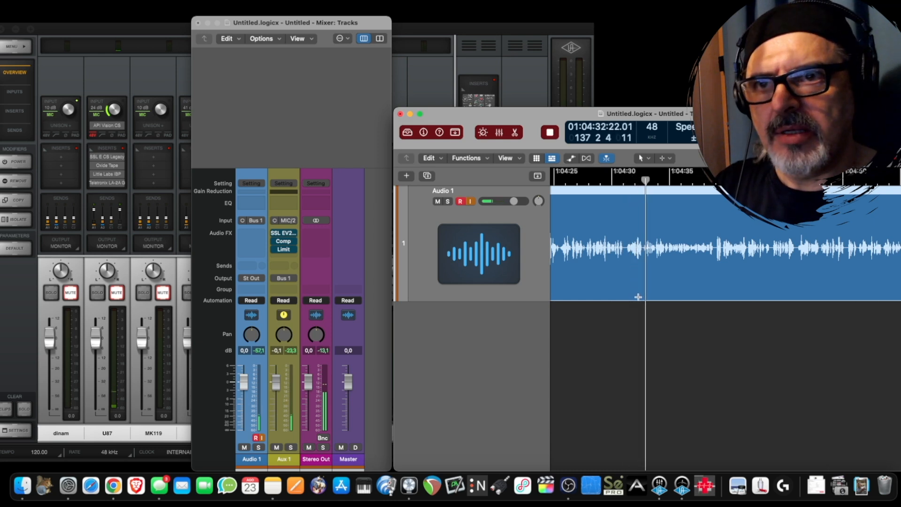
key(space)
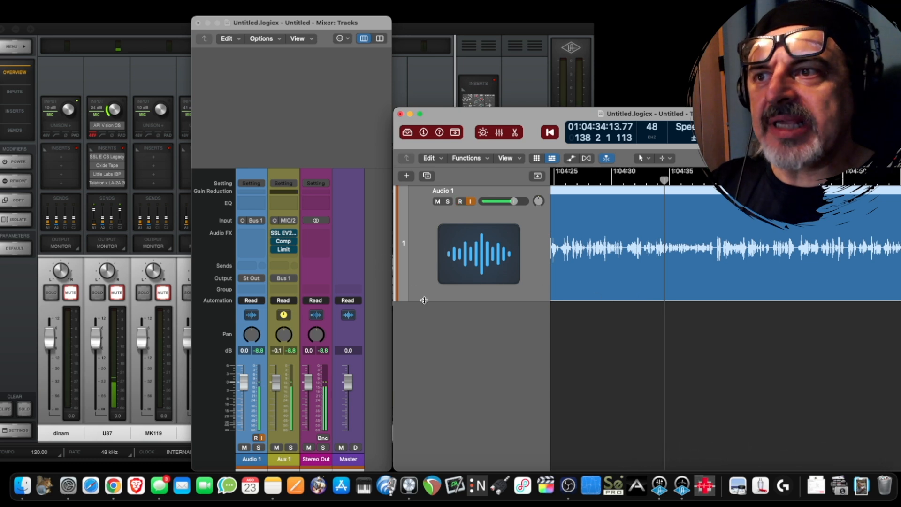
- Reduce the height of the Audio 1 track and add a new track with duplicate settings
drag(424, 301, 423, 276)
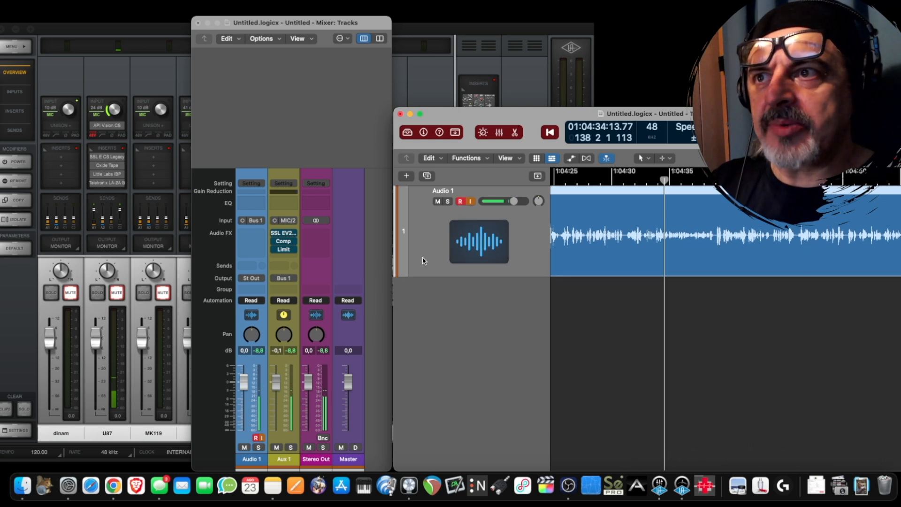
click(427, 176)
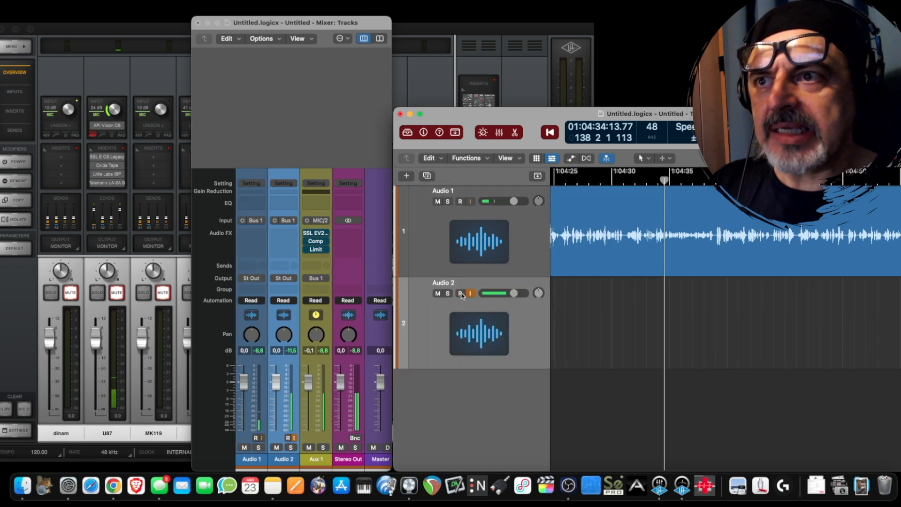
- Record-enable the Audio 1 track and select Audio 2 again
click(438, 238)
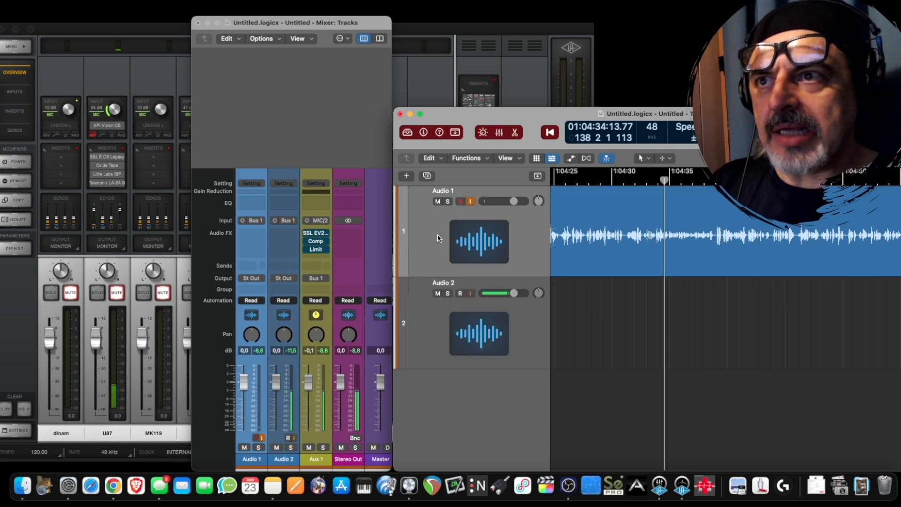
click(461, 202)
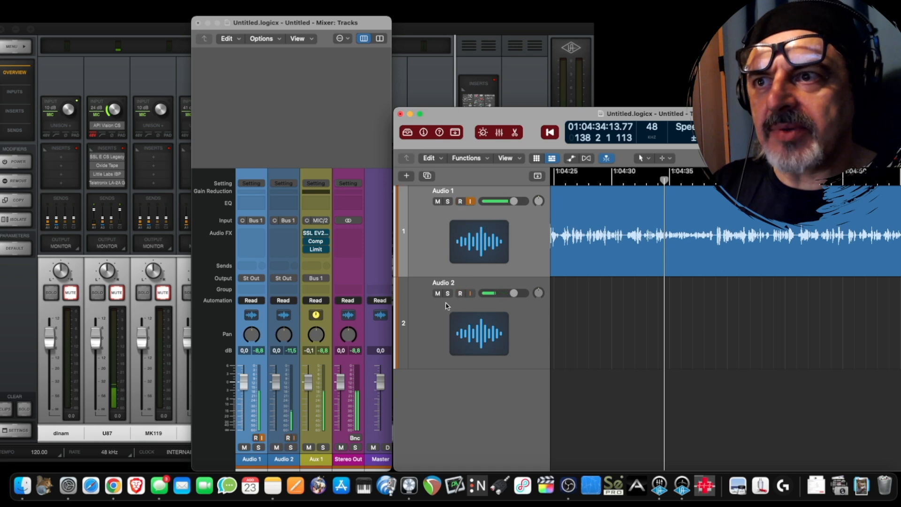
click(431, 314)
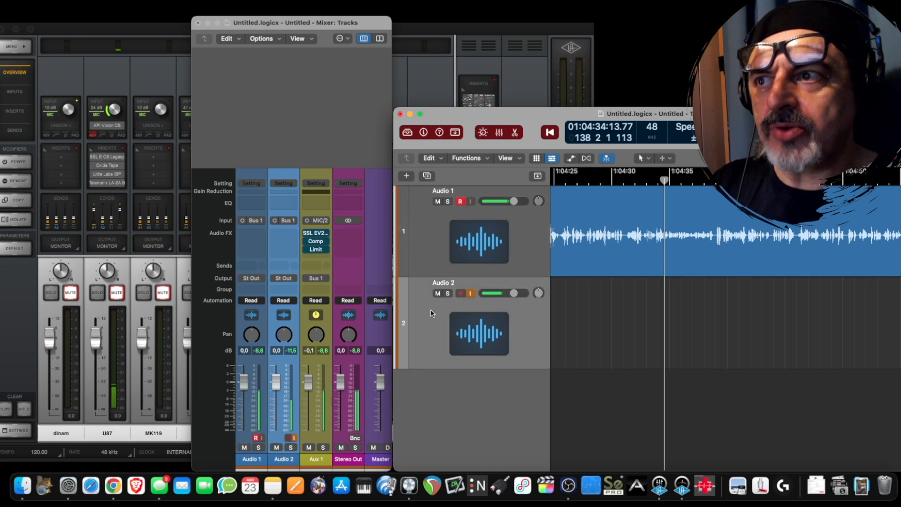
- Set the input of the Audio 2 channel to Bus 2
click(285, 220)
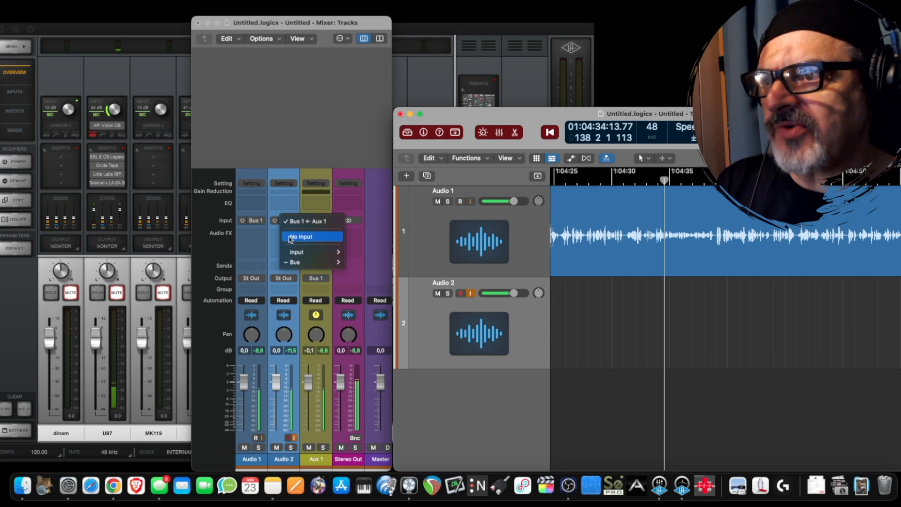
mouse_move(302, 252)
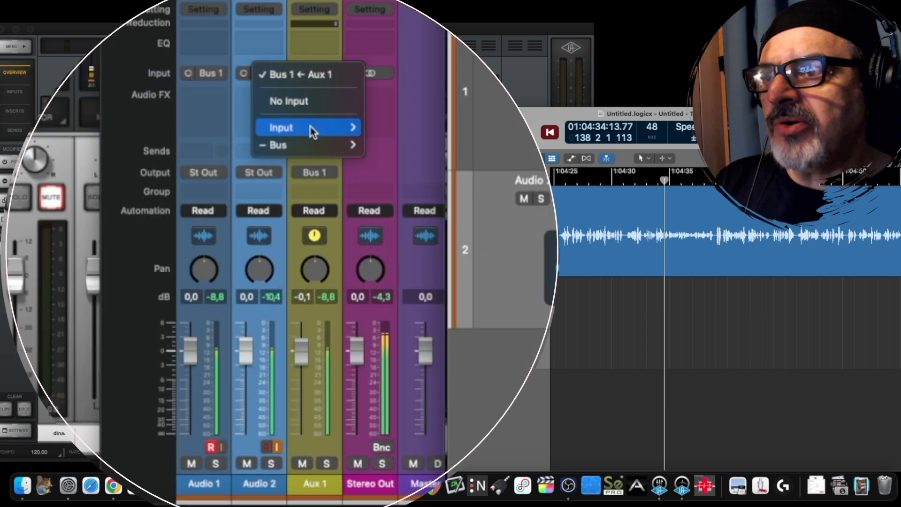
mouse_move(316, 263)
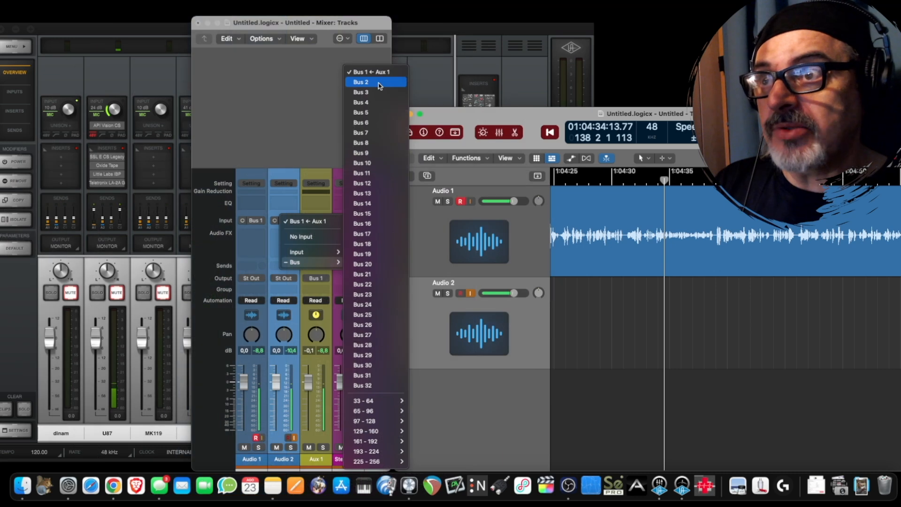
click(380, 86)
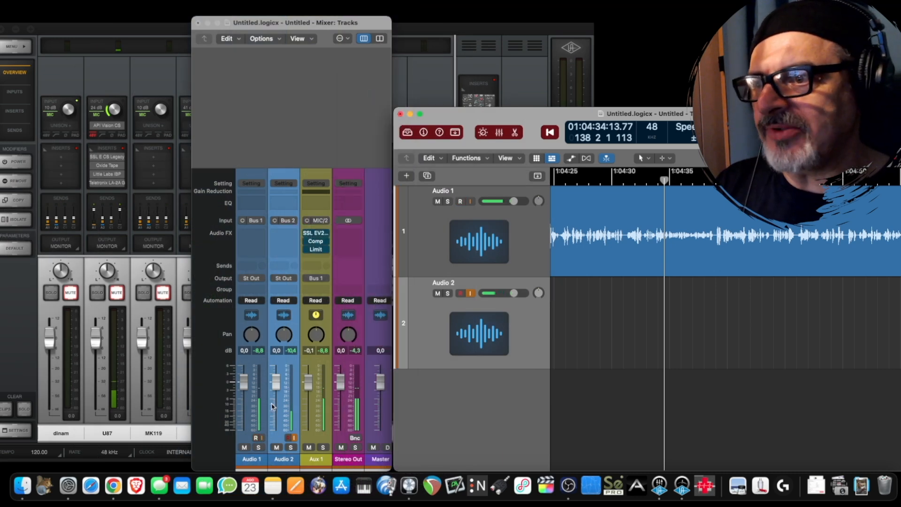
click(257, 438)
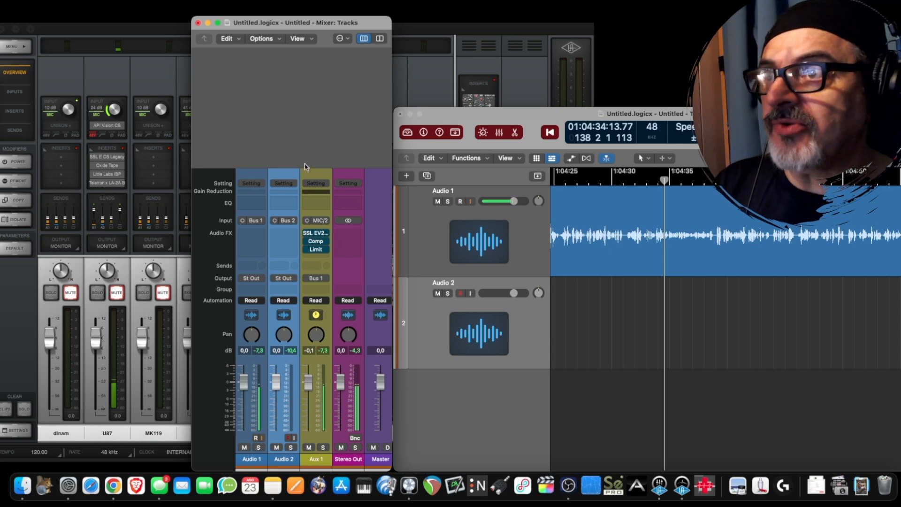
- Create a new auxiliary channel strip, switch it to mono and assign Input 4 (MIC/LINE 4) as its input
click(261, 39)
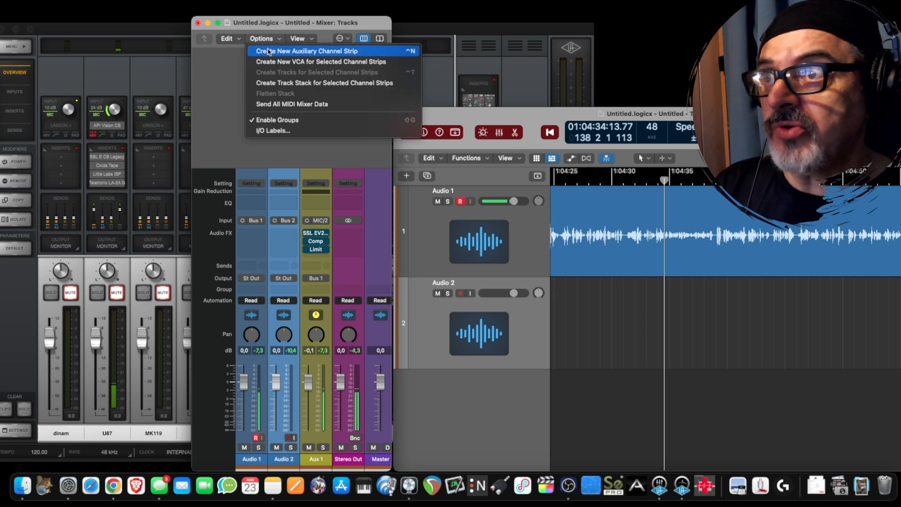
click(269, 51)
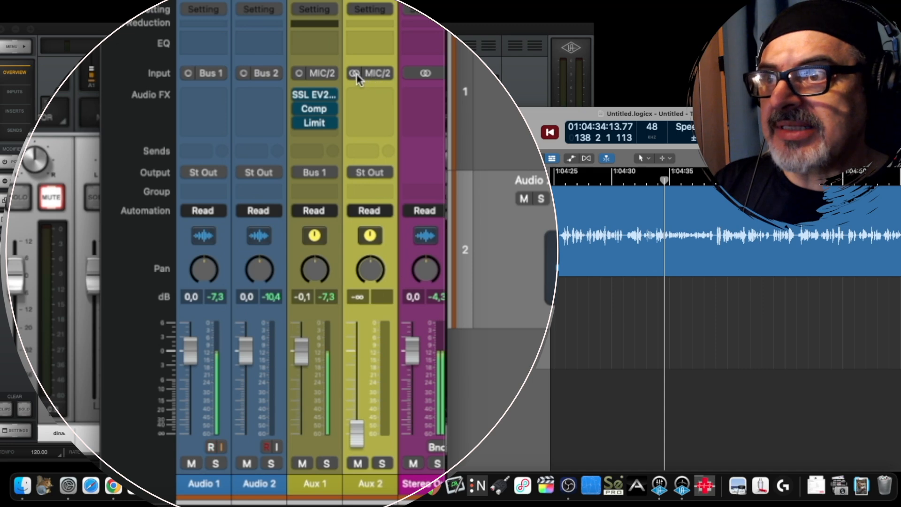
click(356, 74)
click(378, 74)
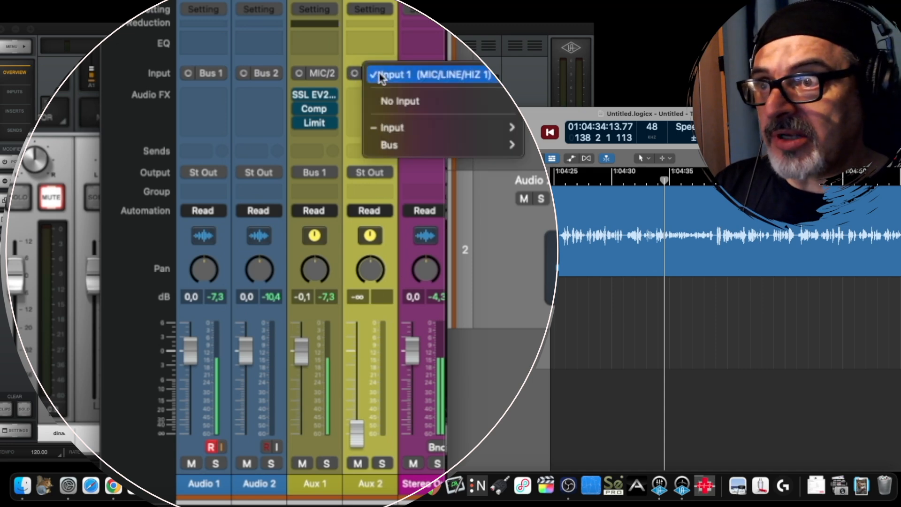
mouse_move(403, 128)
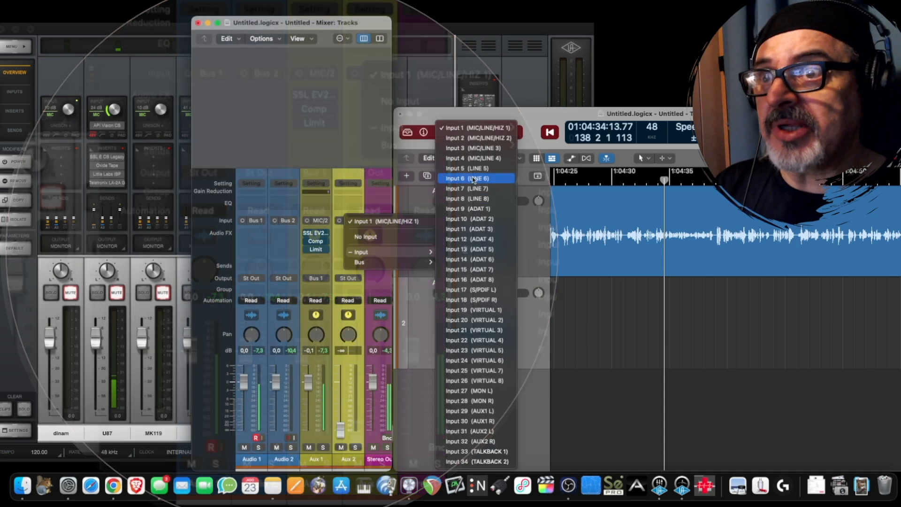
click(479, 160)
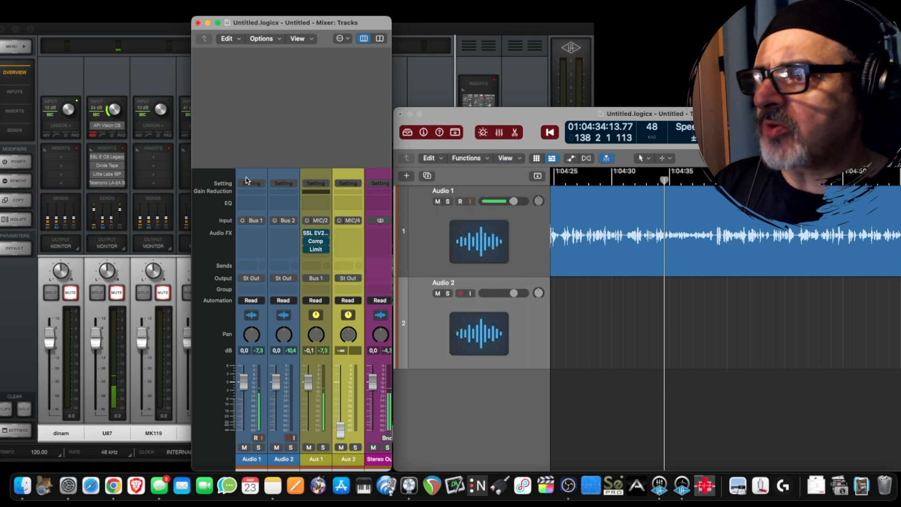
- Switch to the Console app to check the microphone channels, and return to the Logic Pro mixer
click(176, 35)
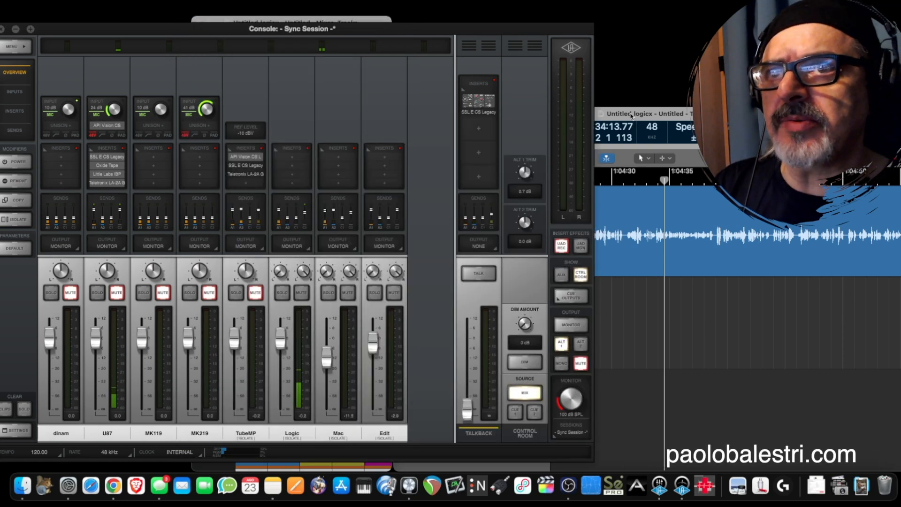
click(631, 115)
key(super+2)
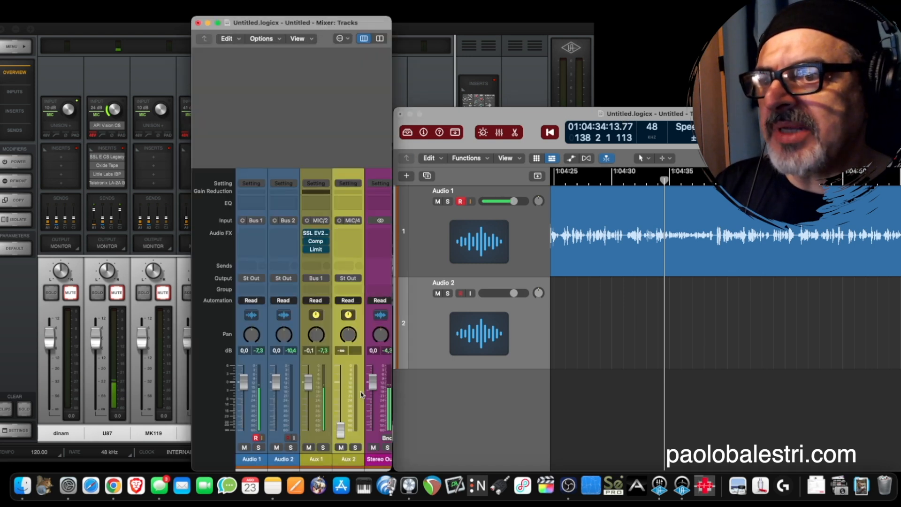
- Raise the Aux 2 volume fader to 0.6 dB and route its output to Bus 2
drag(338, 429, 341, 379)
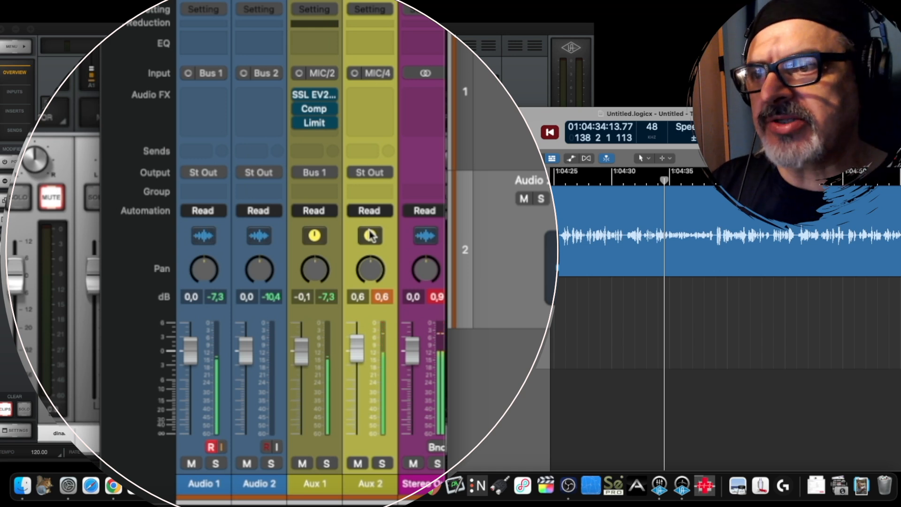
click(369, 174)
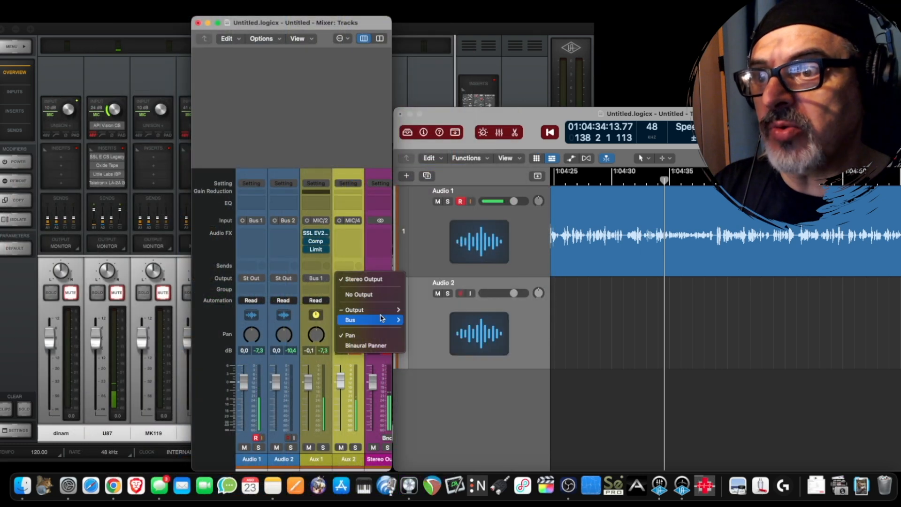
mouse_move(382, 319)
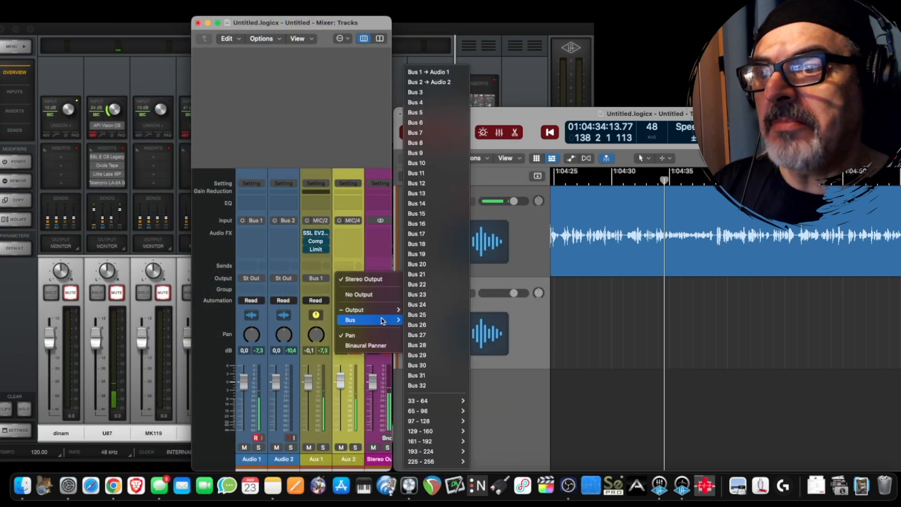
click(415, 82)
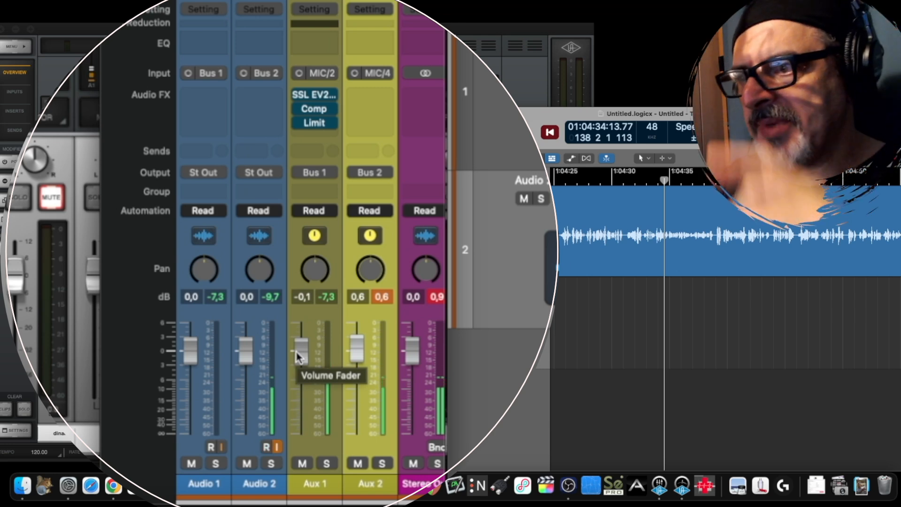
- Turn input monitoring on Audio 1 on and off again, and reset the peak level display of Audio 2
click(223, 449)
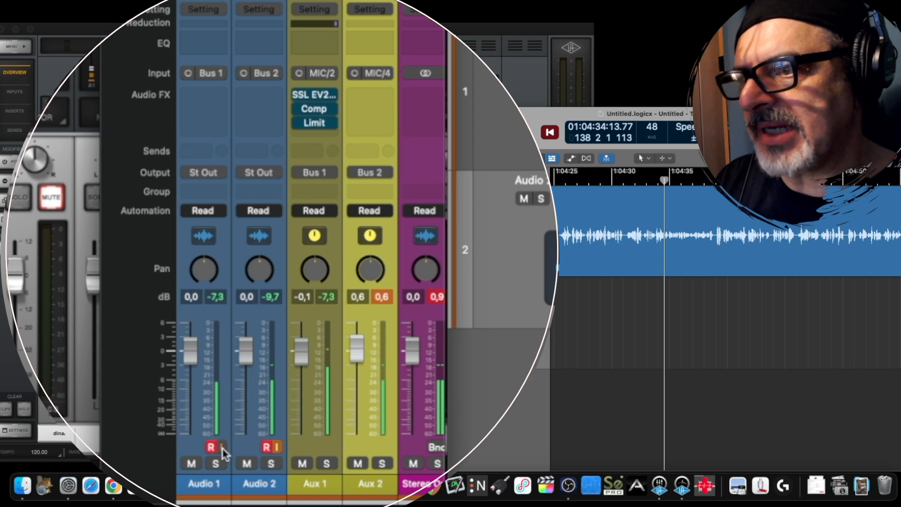
click(223, 447)
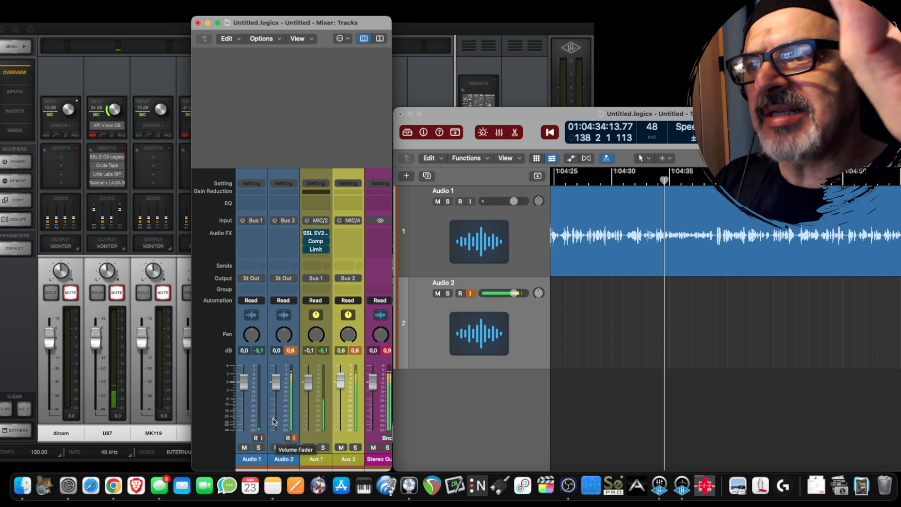
click(291, 352)
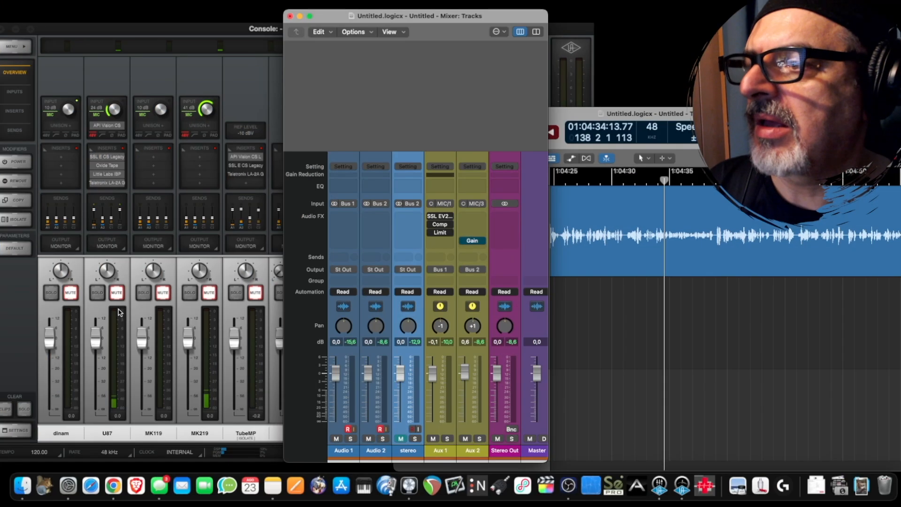
- Unmute the U87 channel in the Console app and return to the Logic Pro project window
key(super+Tab)
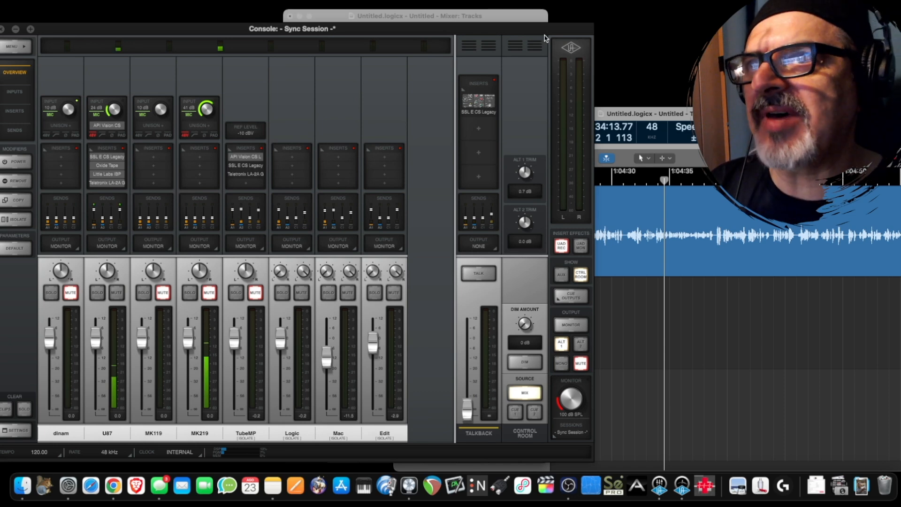
click(643, 115)
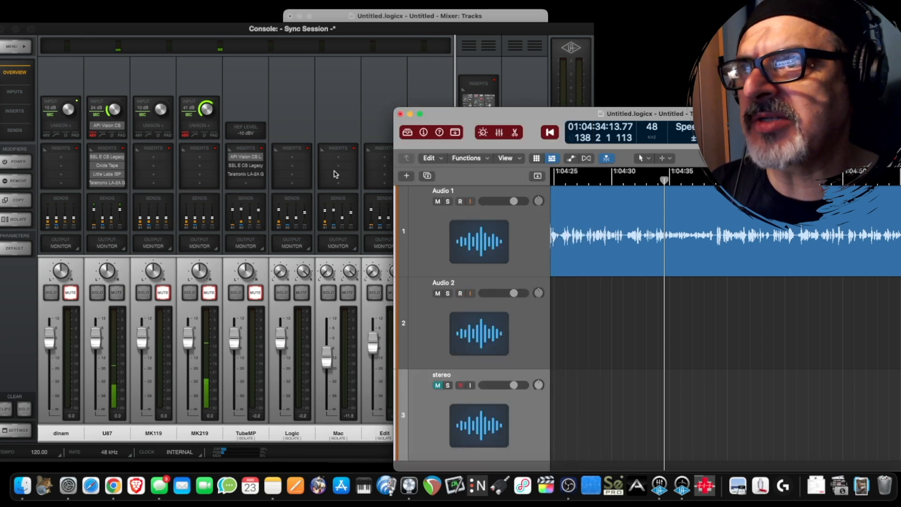
- Delete the track named stereo
click(388, 17)
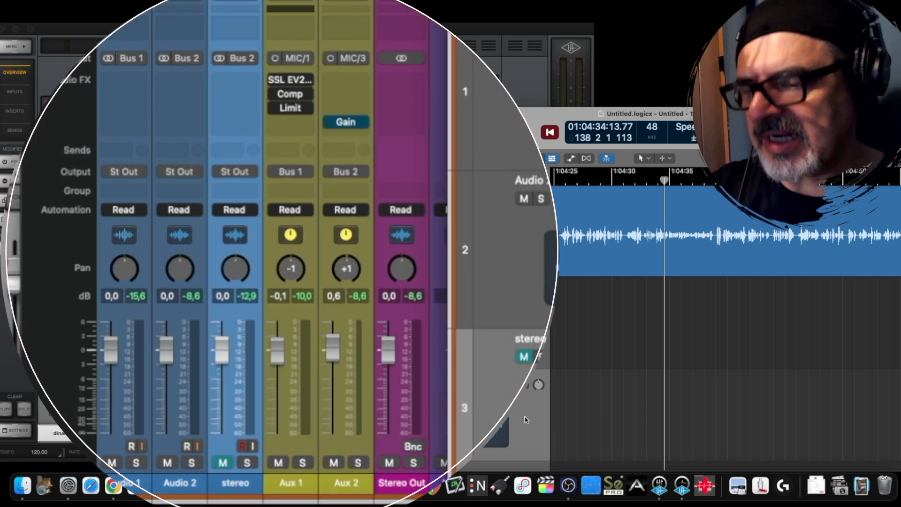
key(super+BackSpace)
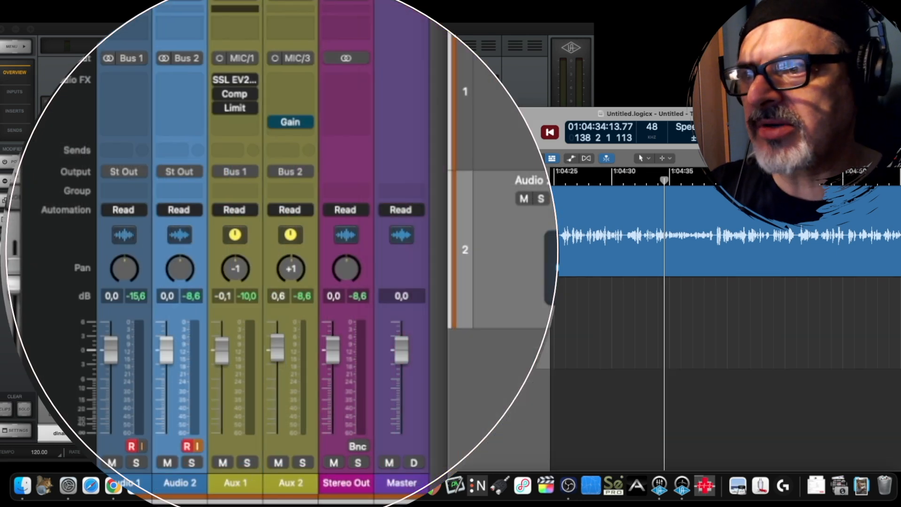
- Select the Aux 1 and Aux 2 channel strips in turn to compare their settings, ending on Aux 2
click(292, 488)
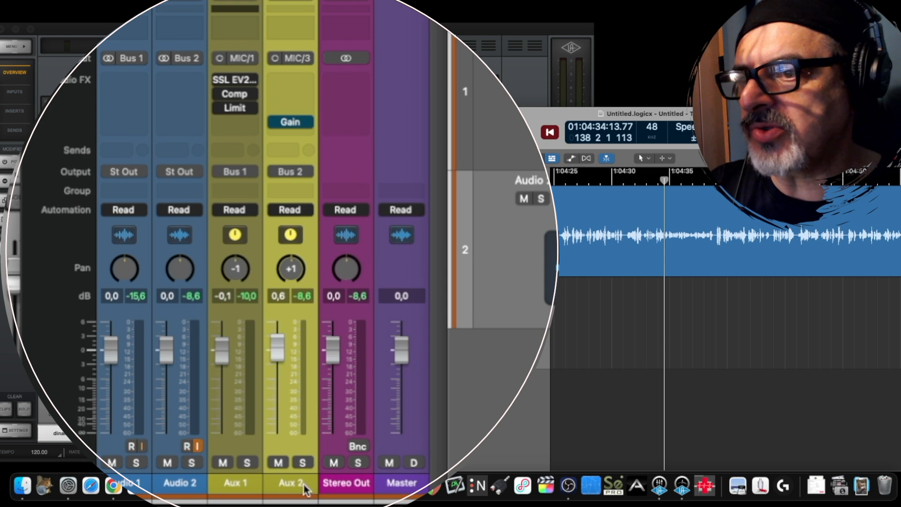
click(248, 490)
click(292, 488)
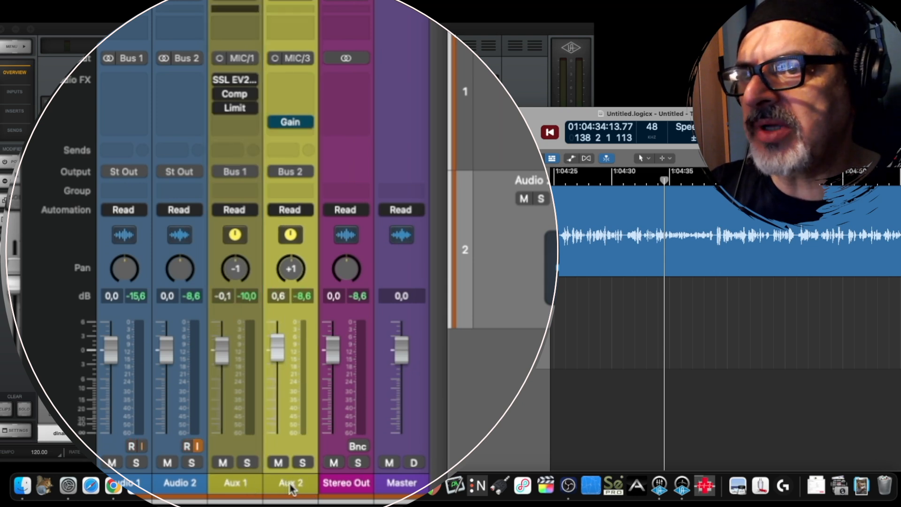
click(256, 489)
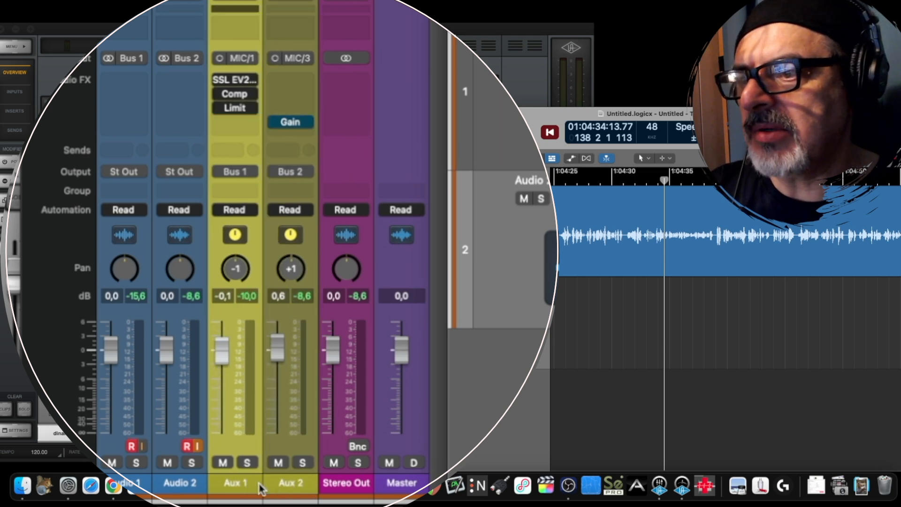
click(299, 490)
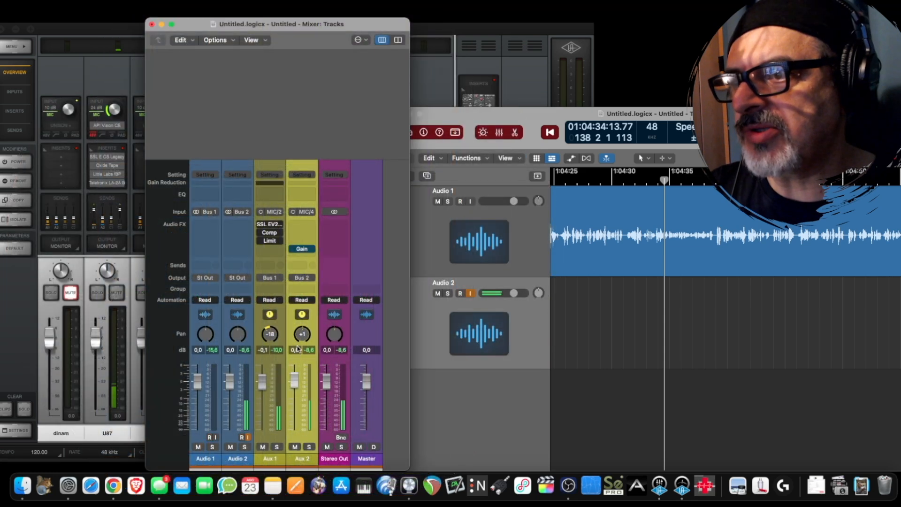
- Pan Aux 1 to -64 and Aux 2 to +63, with input monitoring turned on for Audio 2
drag(311, 290, 297, 390)
drag(291, 269, 291, 236)
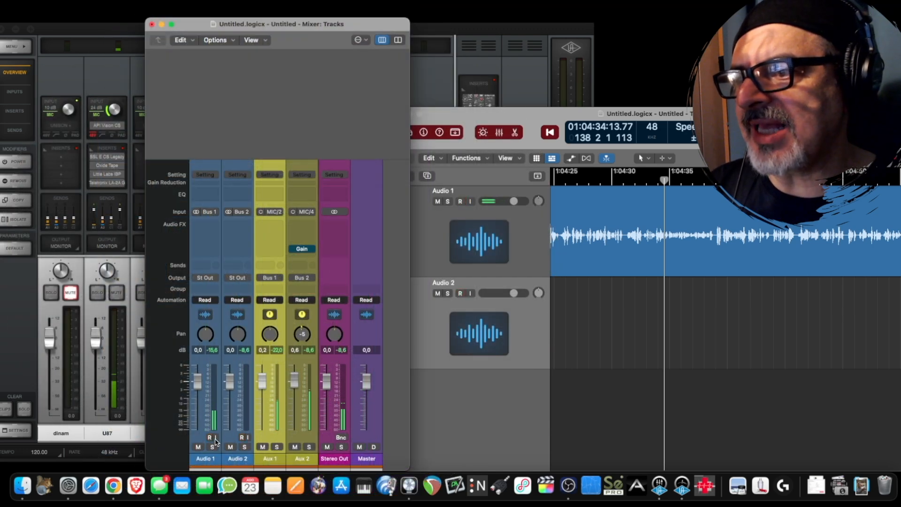
drag(271, 338, 271, 424)
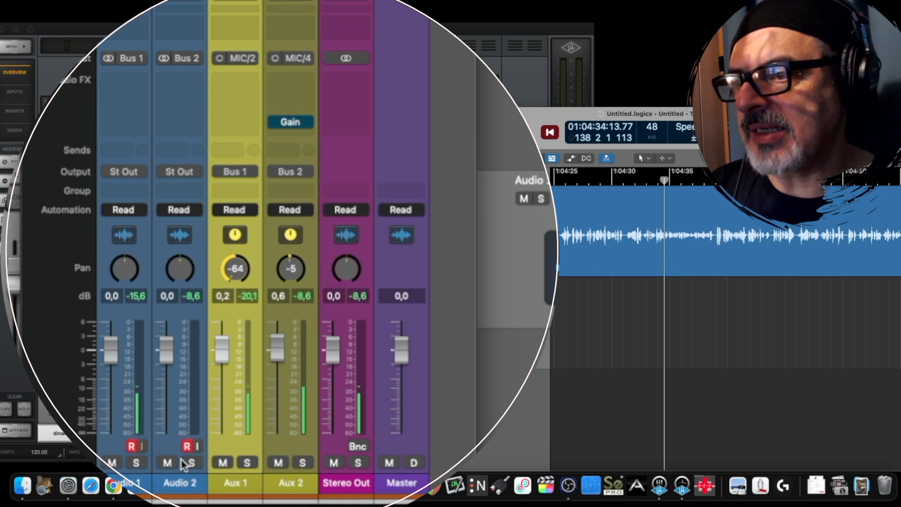
click(196, 447)
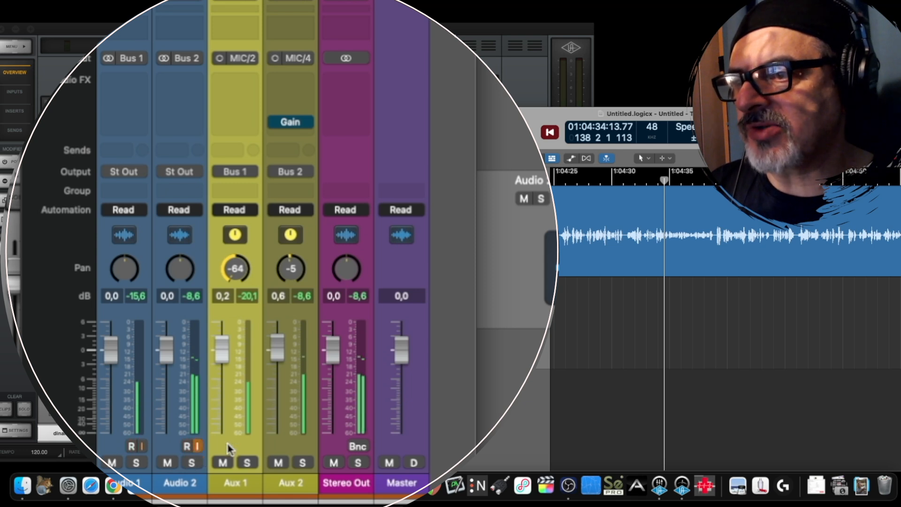
drag(290, 277, 290, 249)
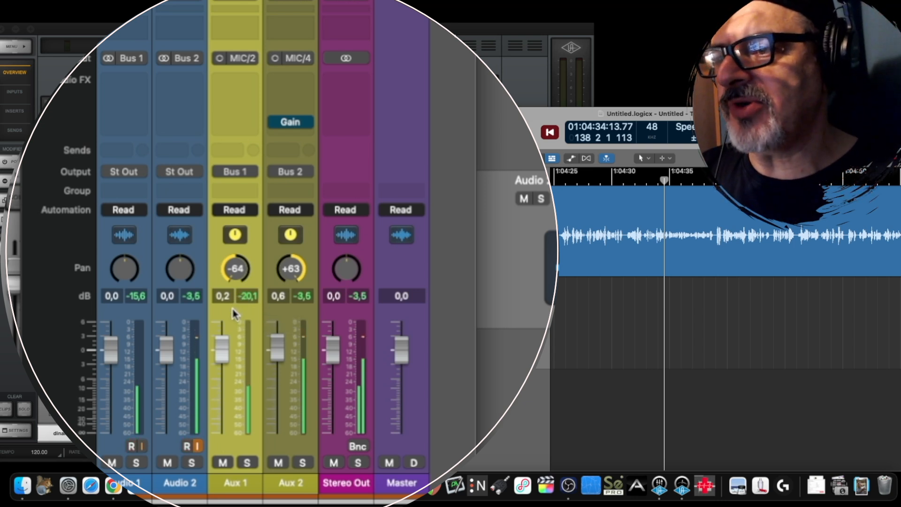
- Bypass the Gain plug-in on Aux 2 and lower the Aux 2 fader to about -2.5 dB
drag(282, 348, 281, 363)
mouse_move(273, 126)
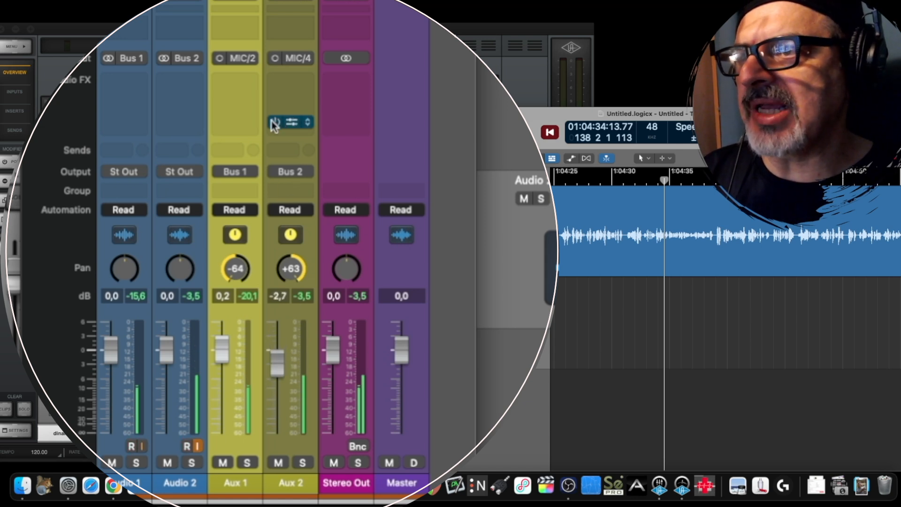
drag(277, 330, 277, 329)
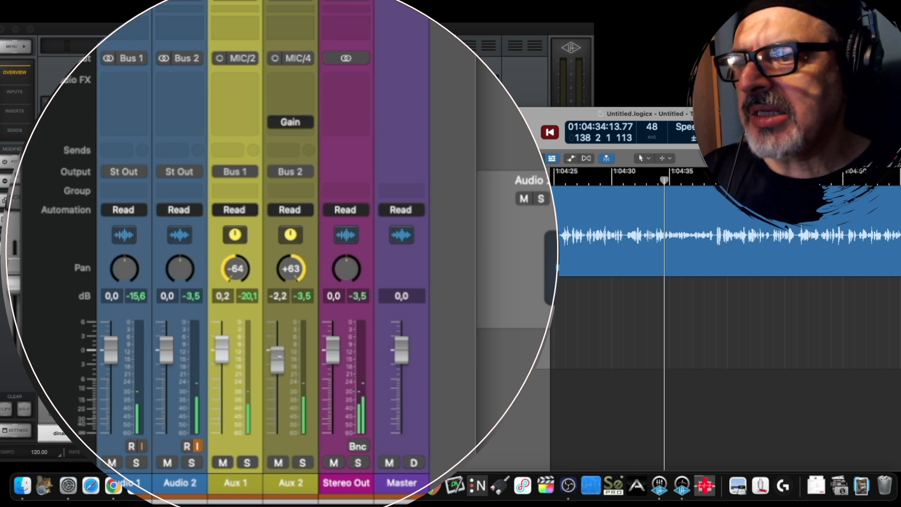
drag(277, 359, 277, 362)
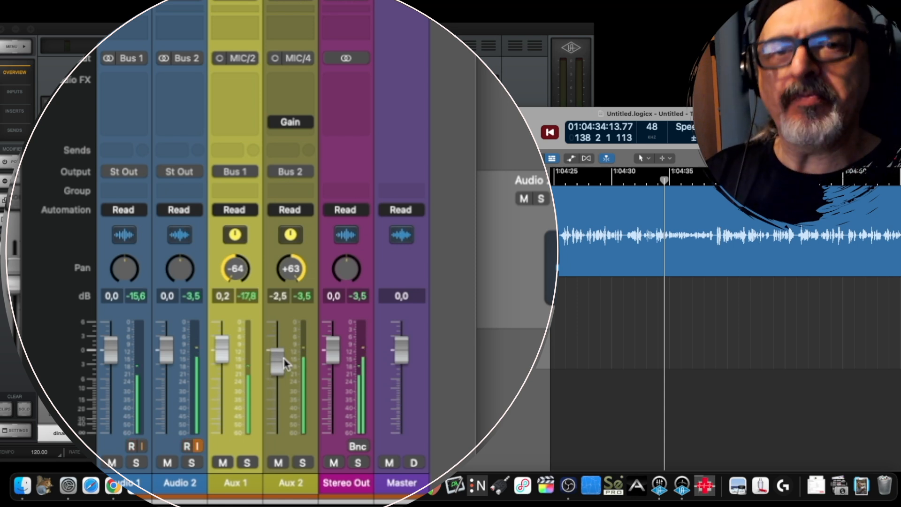
drag(283, 360, 282, 355)
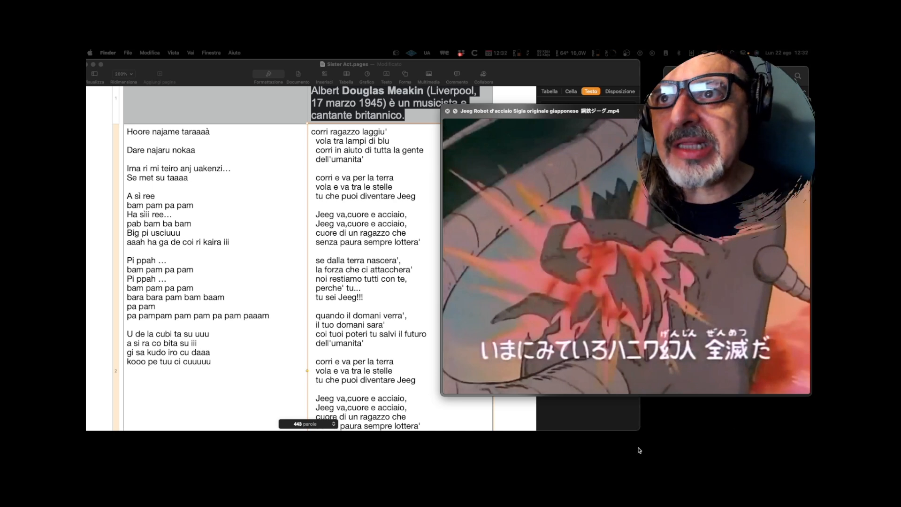
- In the Finder preview, replay the Jeeg Robot d'acciaio original Japanese theme video from its start, and close it
mouse_move(531, 385)
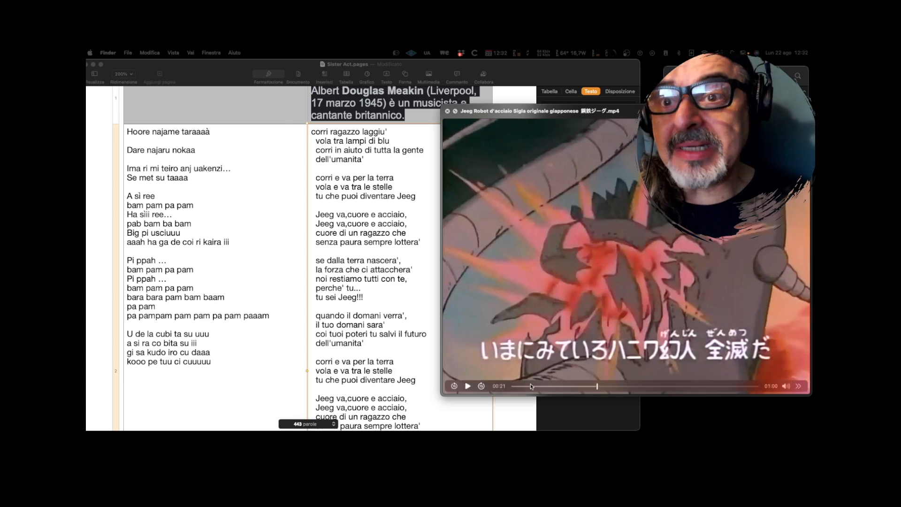
drag(530, 386, 511, 386)
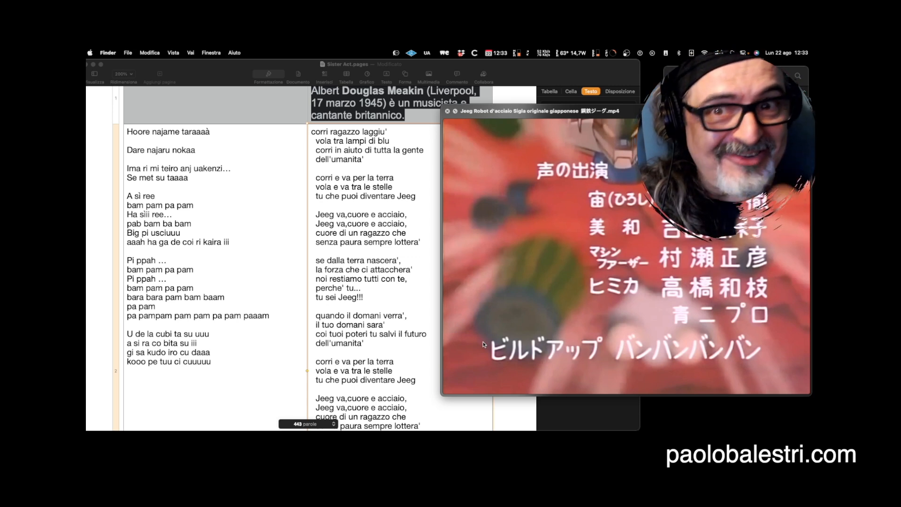
mouse_move(566, 284)
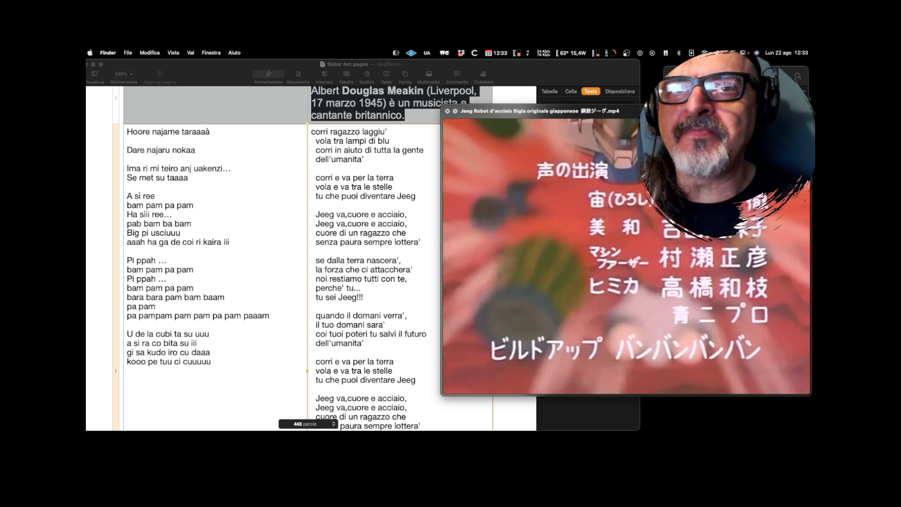
mouse_move(592, 169)
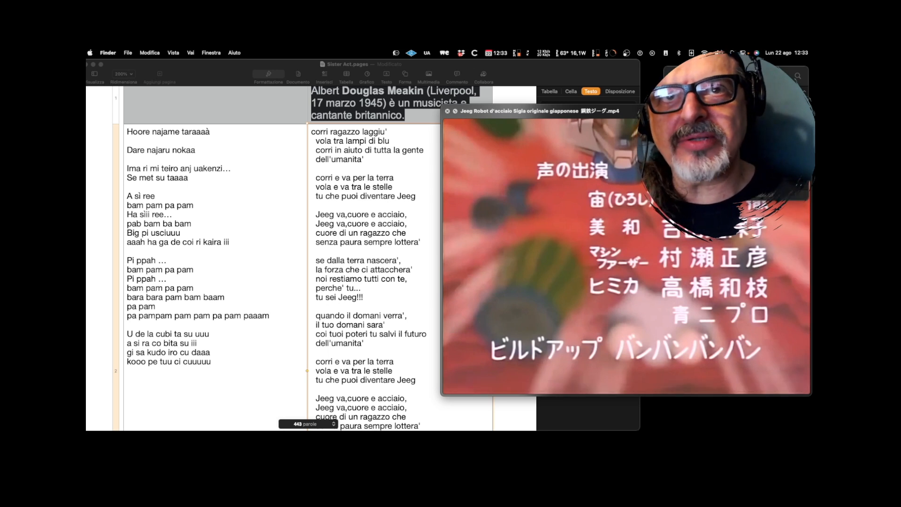
click(448, 111)
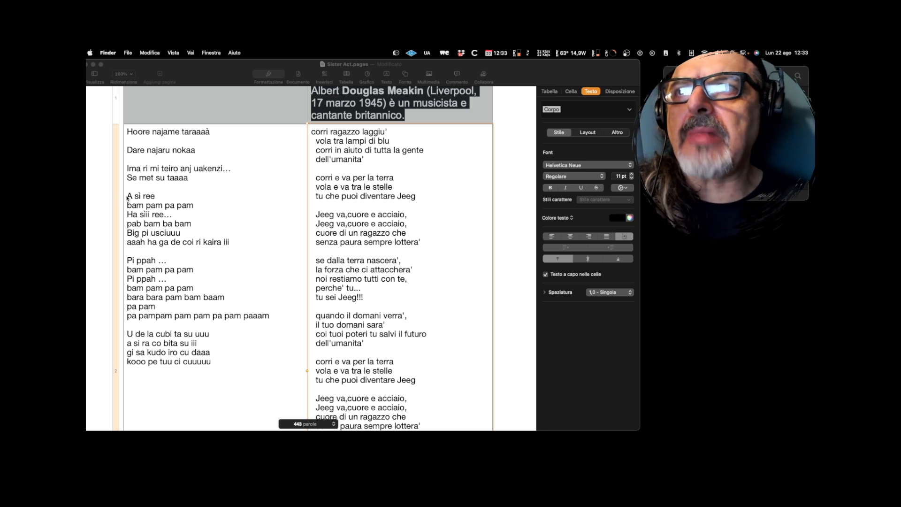
- Preview the Jeeg robot - Sigla video, play it beside the top of the lyrics table, and close it
scroll(411, 198, up, 2)
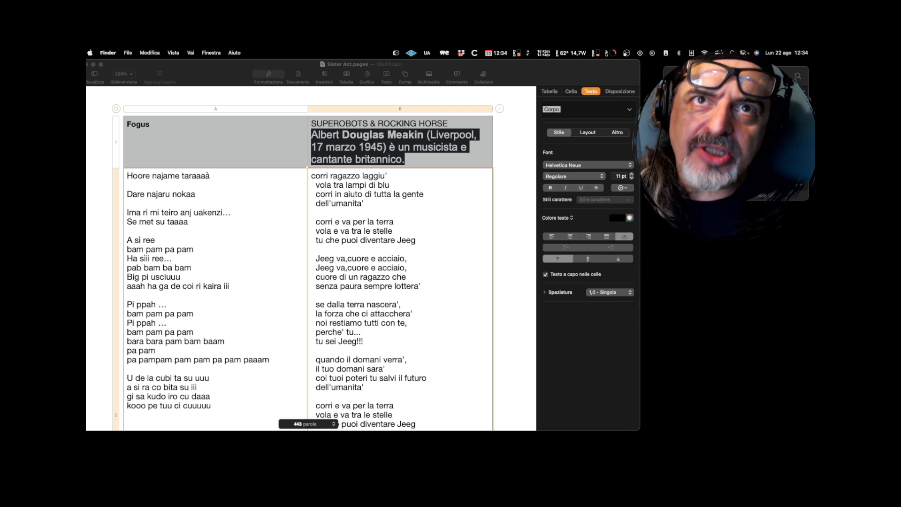
key(space)
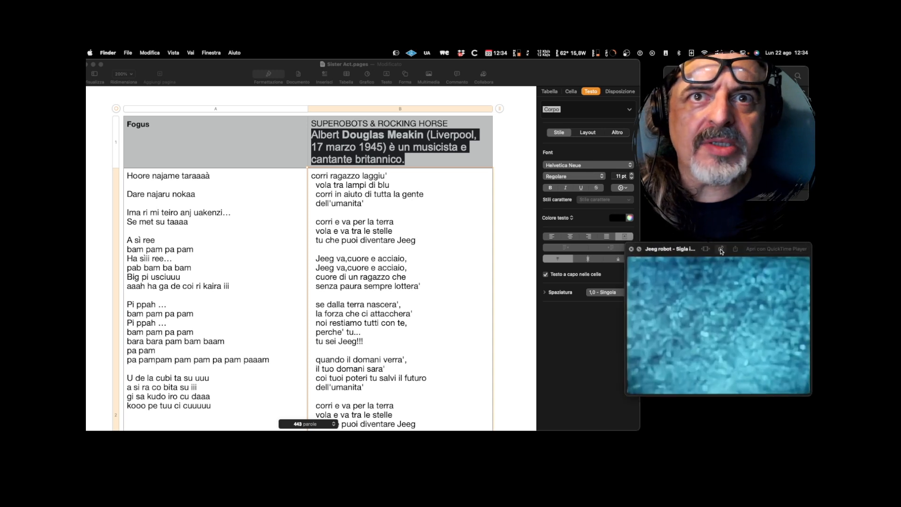
drag(704, 248, 406, 240)
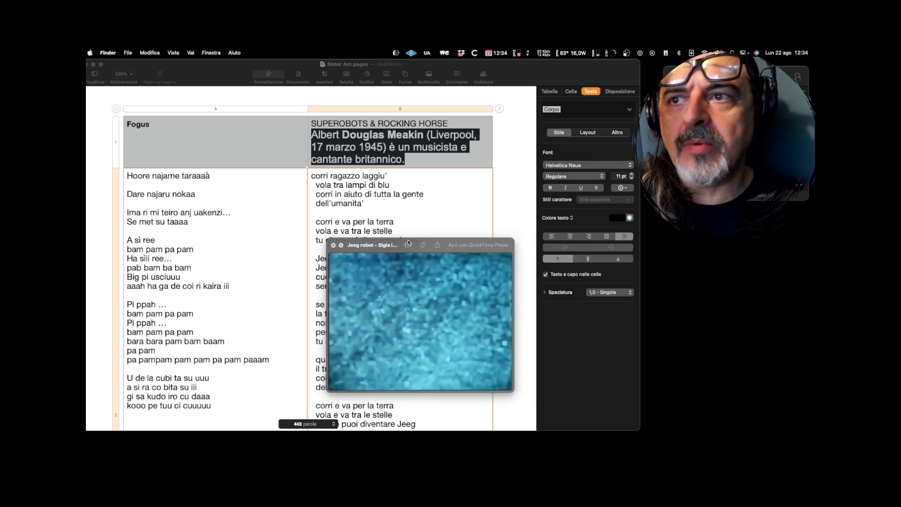
click(340, 383)
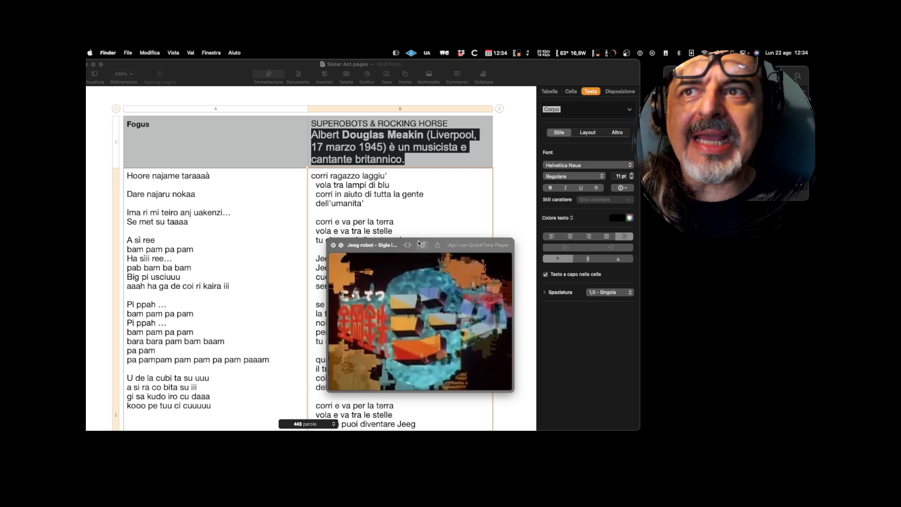
drag(484, 239, 620, 275)
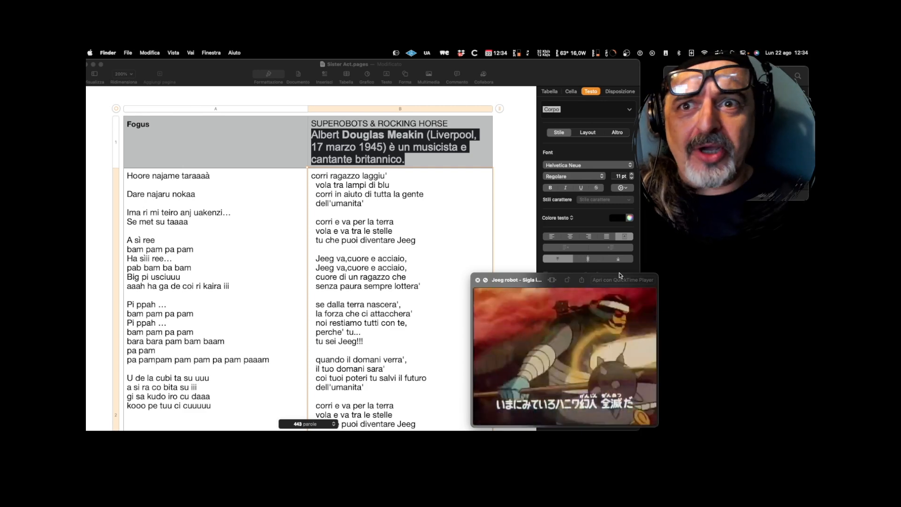
mouse_move(509, 341)
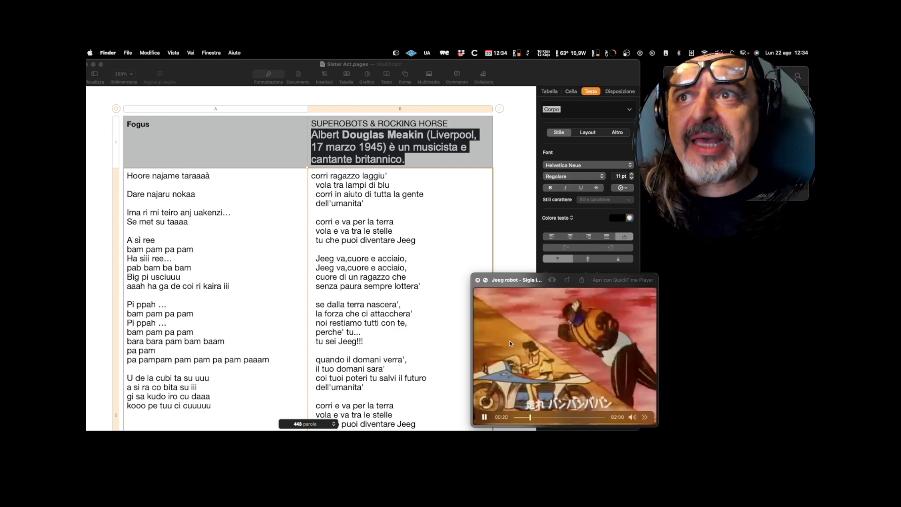
key(space)
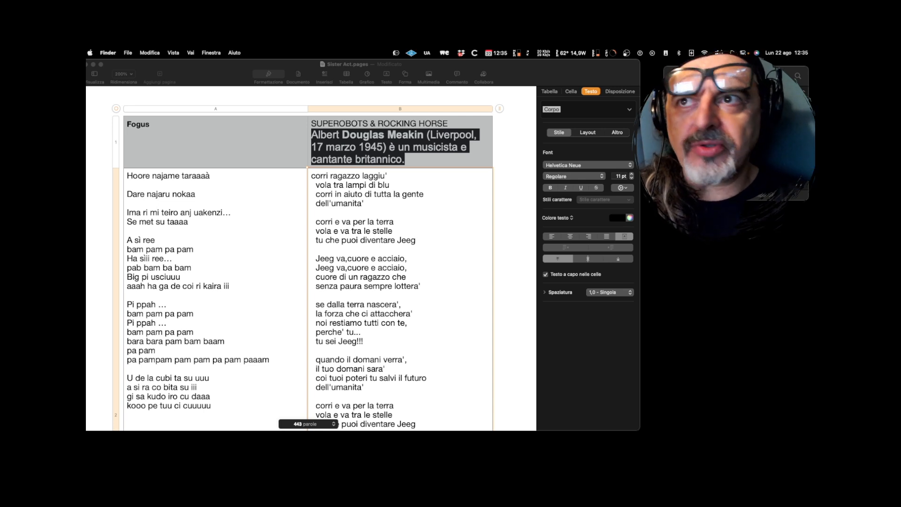
- Reopen the Jeeg Robot d'acciaio original Japanese theme preview, play it, and move it clear of the lyrics
key(space)
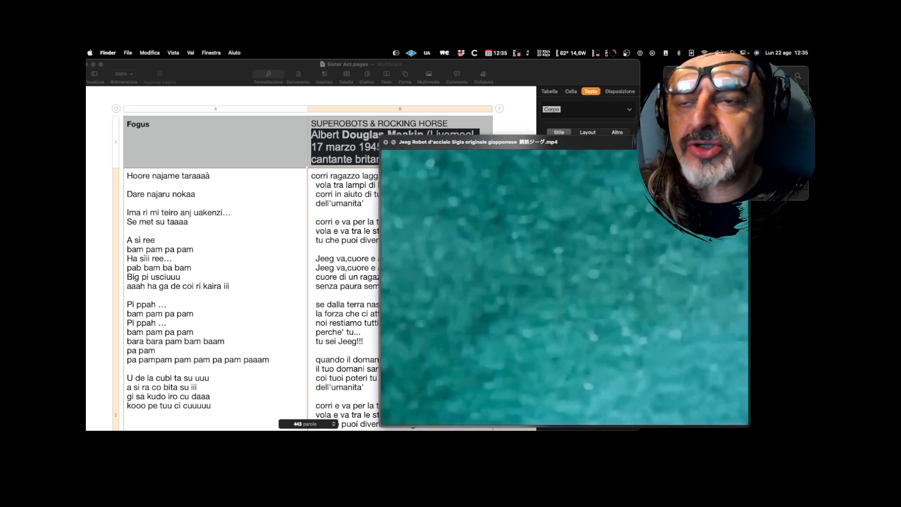
mouse_move(445, 419)
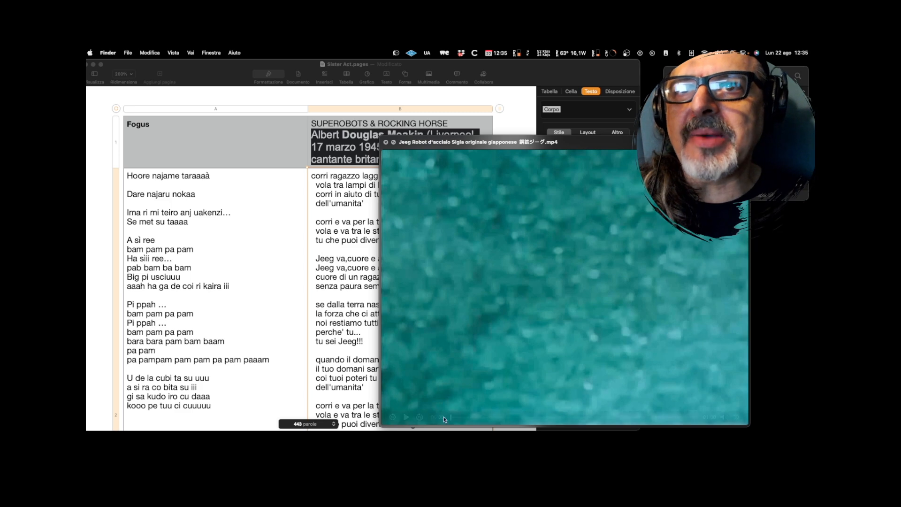
click(406, 416)
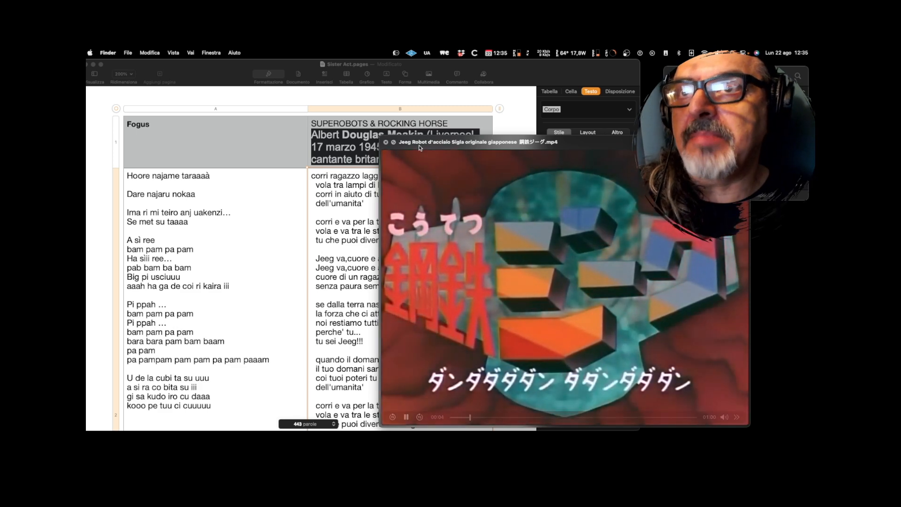
drag(419, 146, 502, 148)
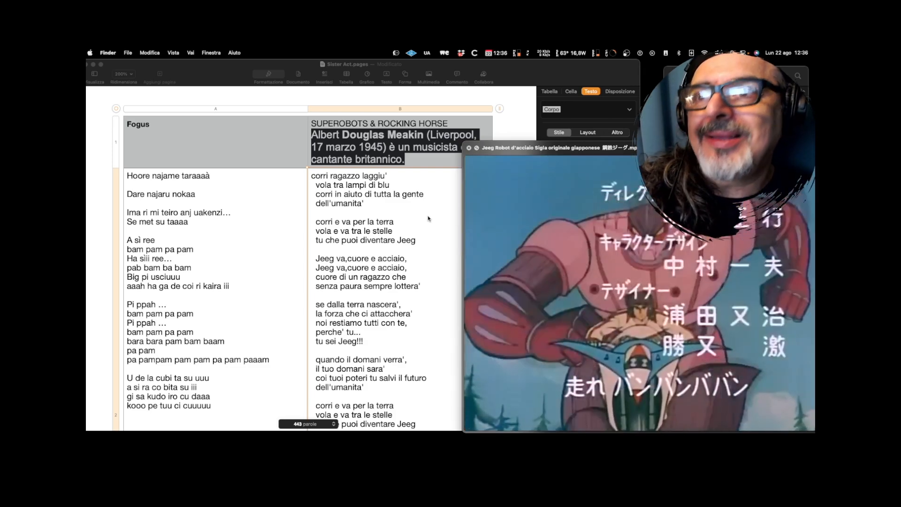
mouse_move(512, 390)
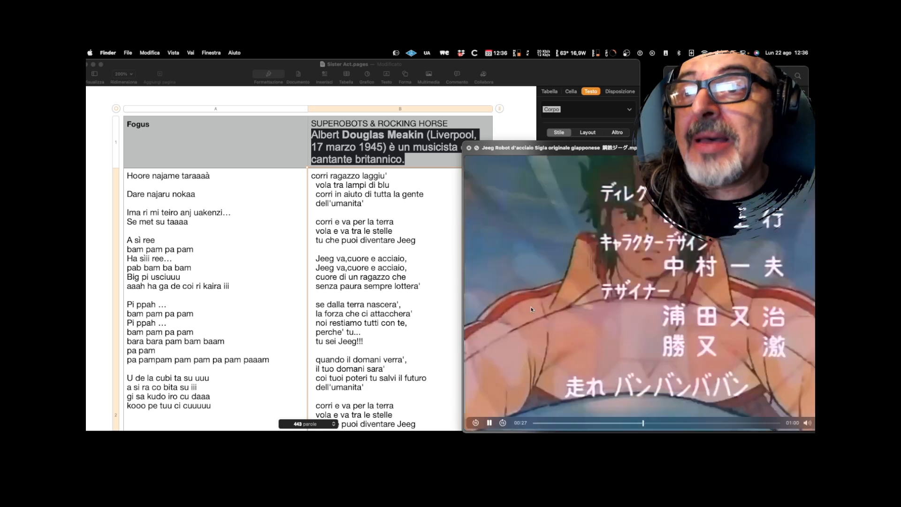